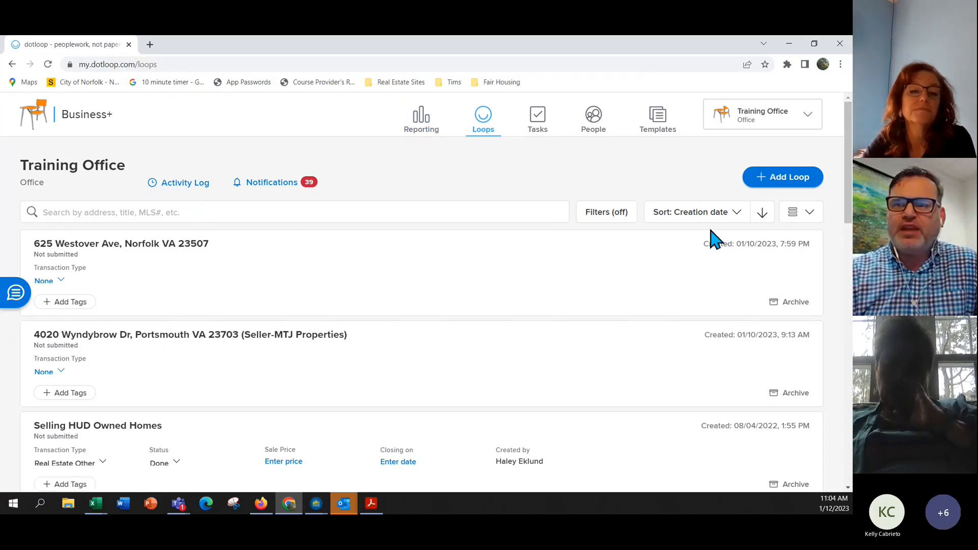
Switch the loops list between Grid, List and Compact views, ending back in List view.
left_click(793, 215)
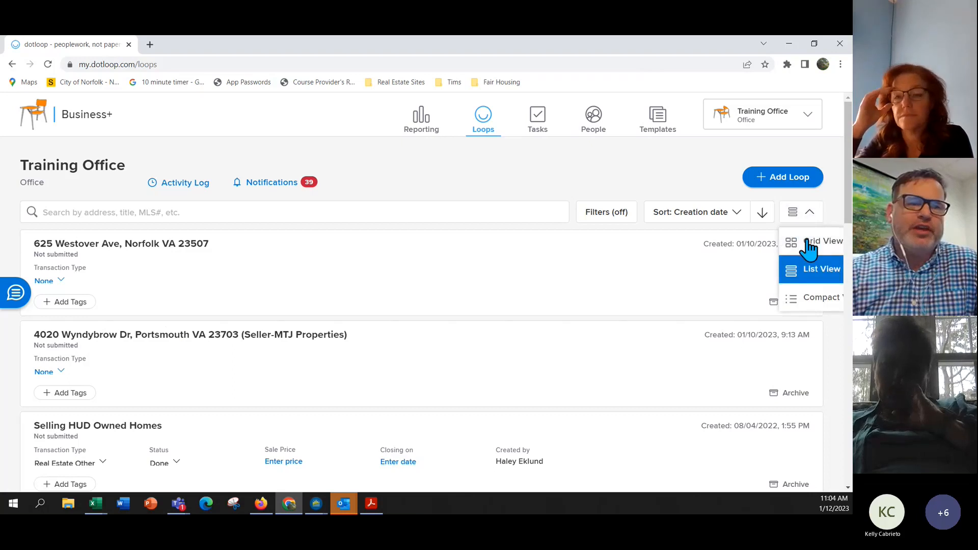
left_click(810, 249)
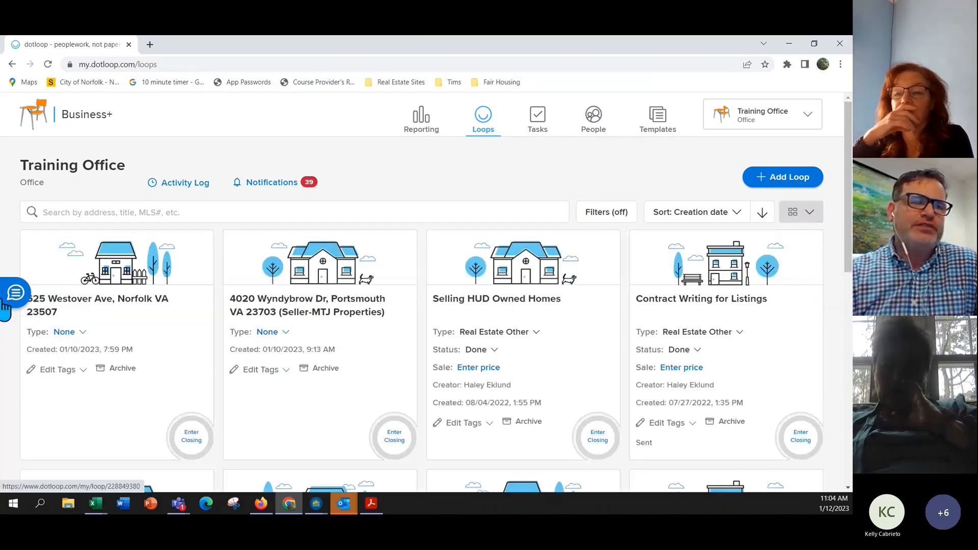
left_click(806, 216)
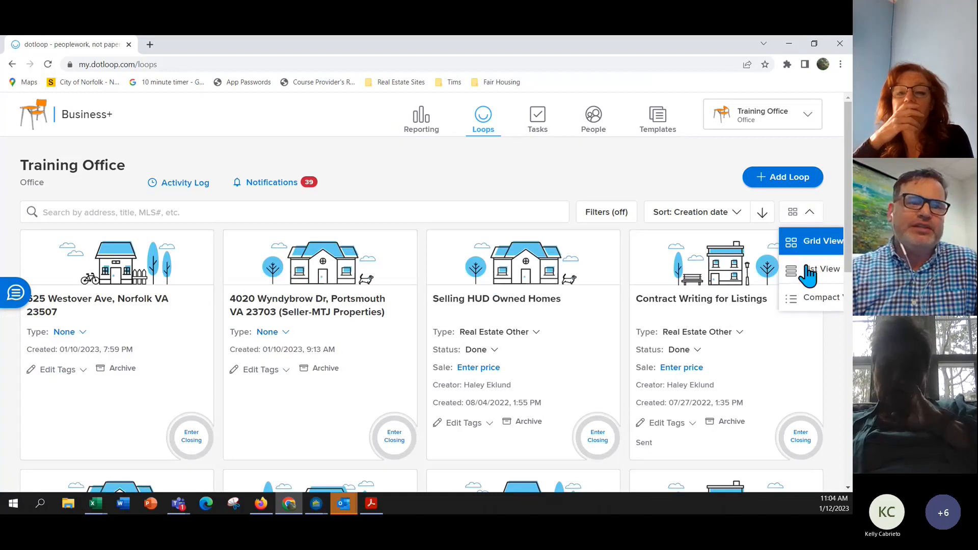
left_click(810, 271)
left_click(808, 216)
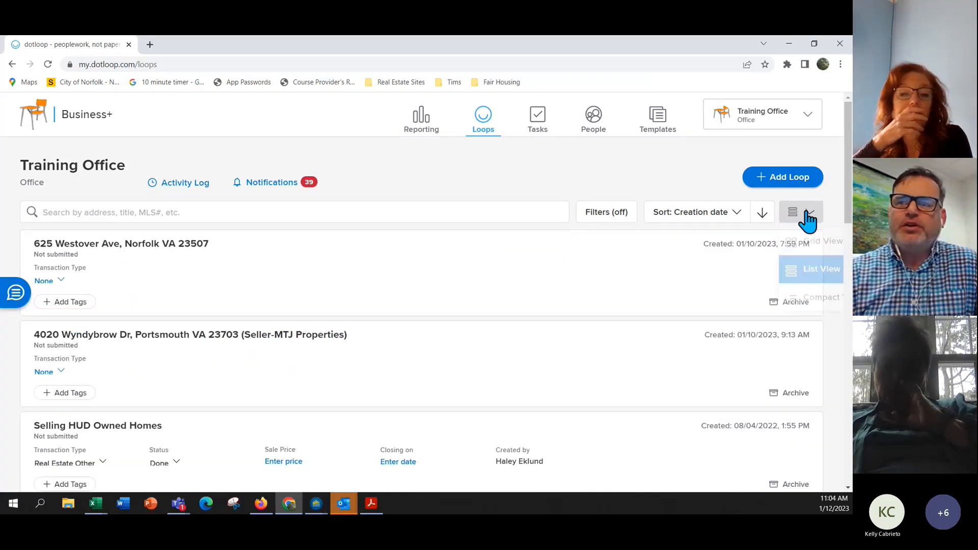
left_click(816, 301)
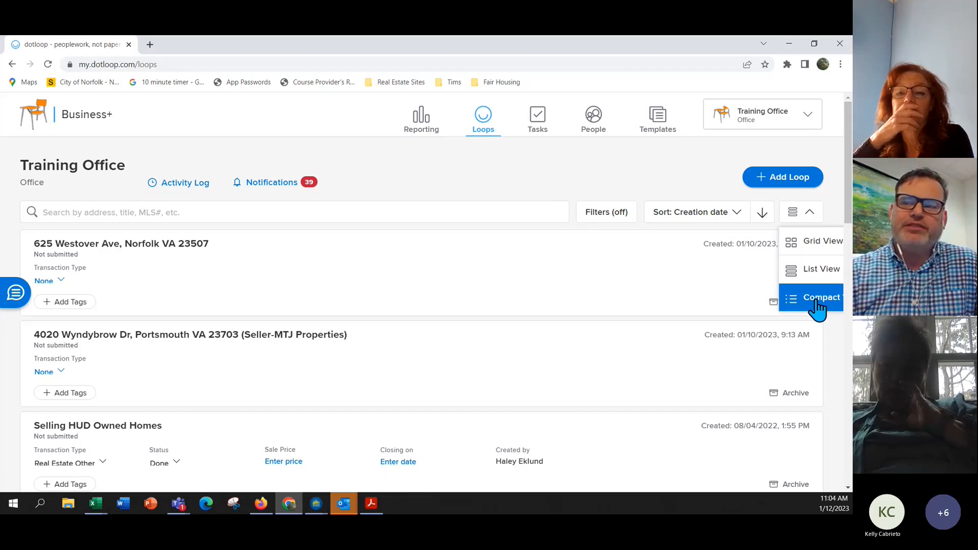
left_click(817, 305)
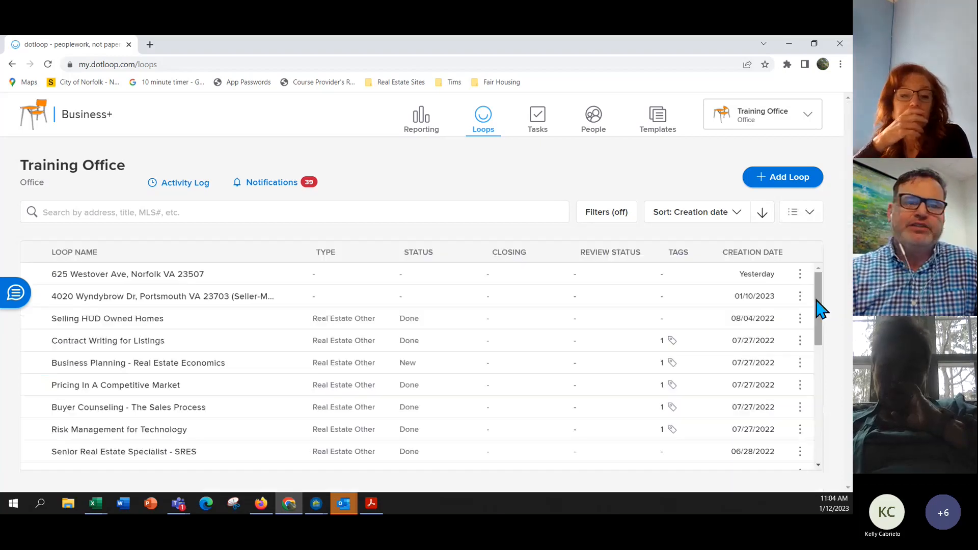
left_click(804, 212)
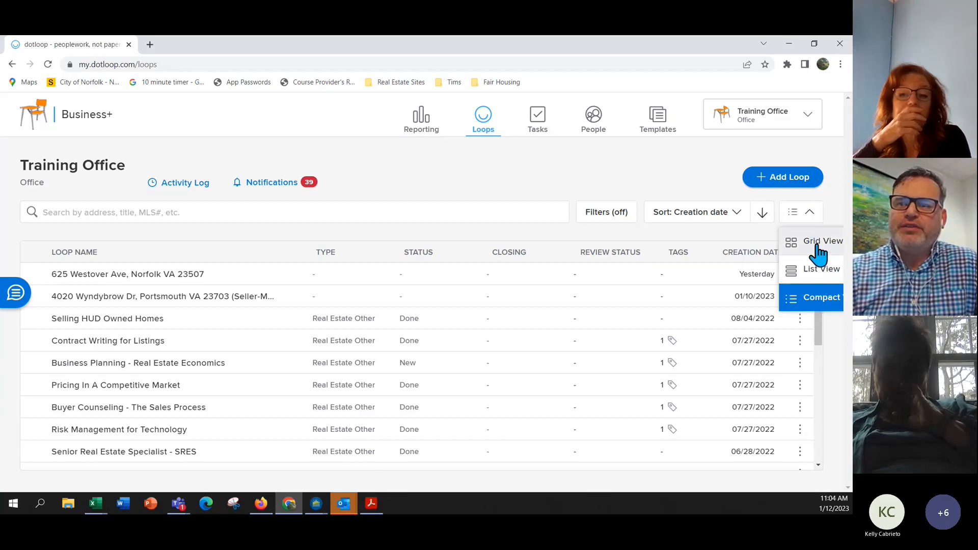
left_click(817, 244)
left_click(817, 243)
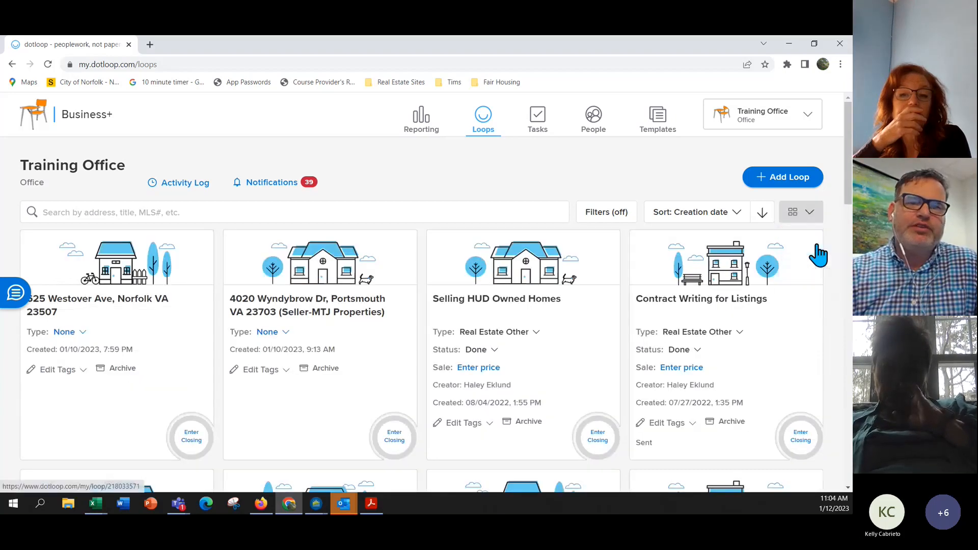
left_click(809, 213)
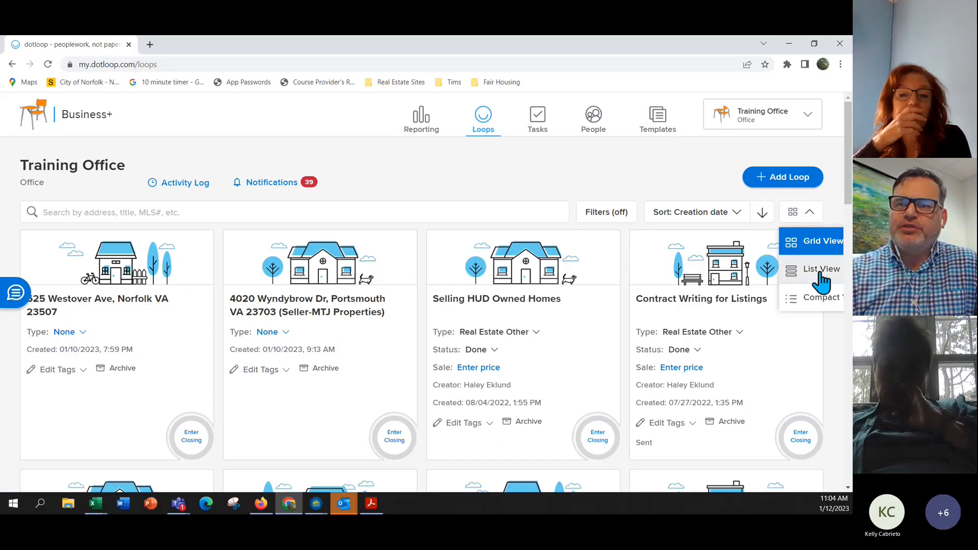
left_click(821, 269)
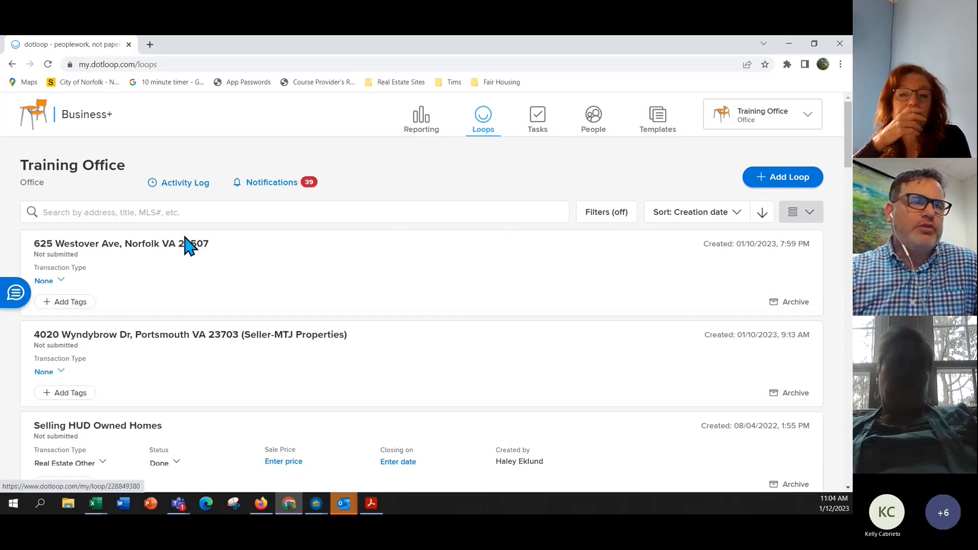
Search the loops by names and '123', widen to all loops, then clear the search.
left_click(90, 213)
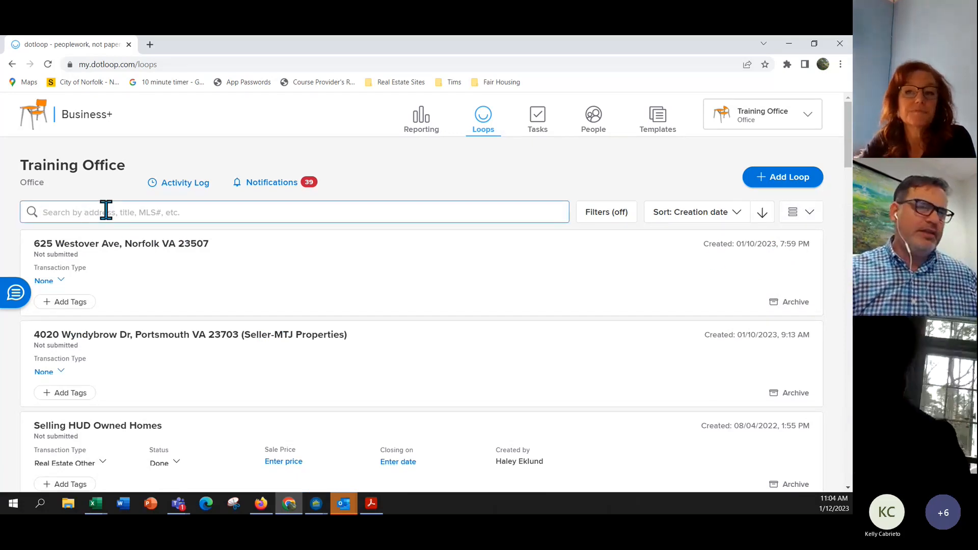
type("tim")
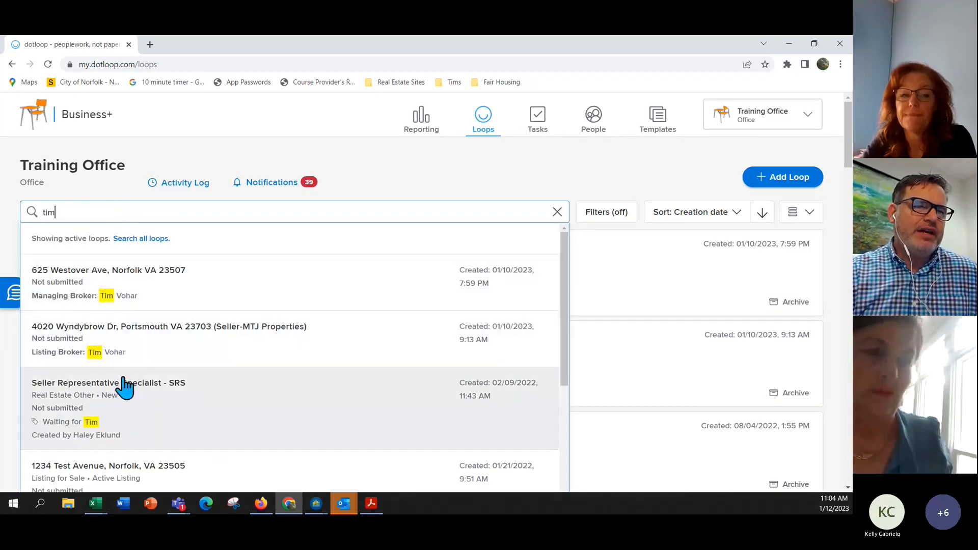
left_click_drag(564, 295, 571, 266)
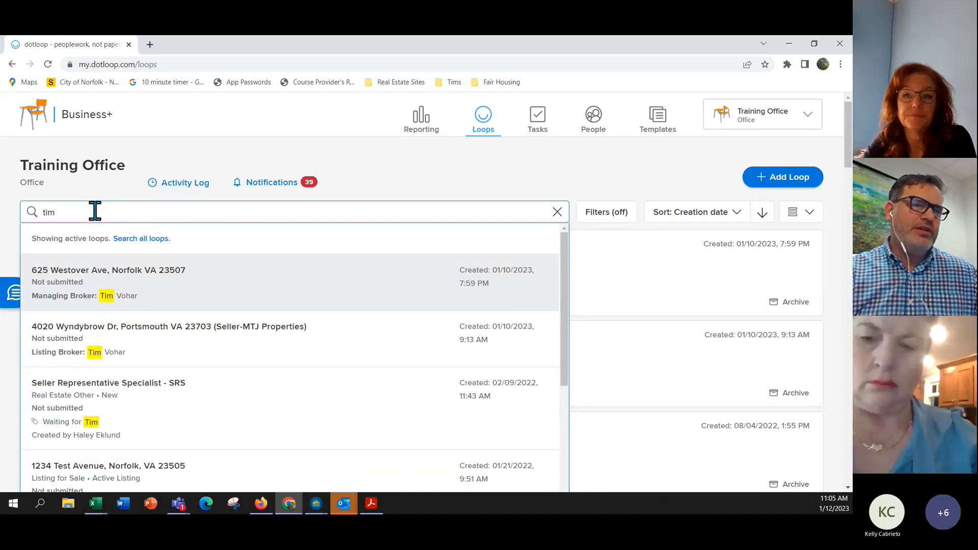
key("BackSpace")
key("BackSpace")
key("BackSpace")
type("1234")
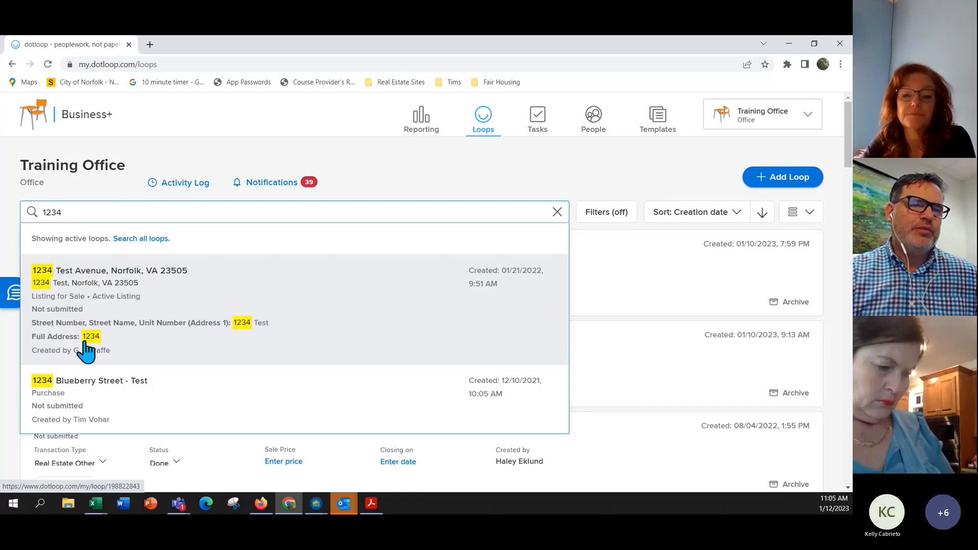
key("BackSpace")
key("BackSpace")
key("BackSpace")
key("BackSpace")
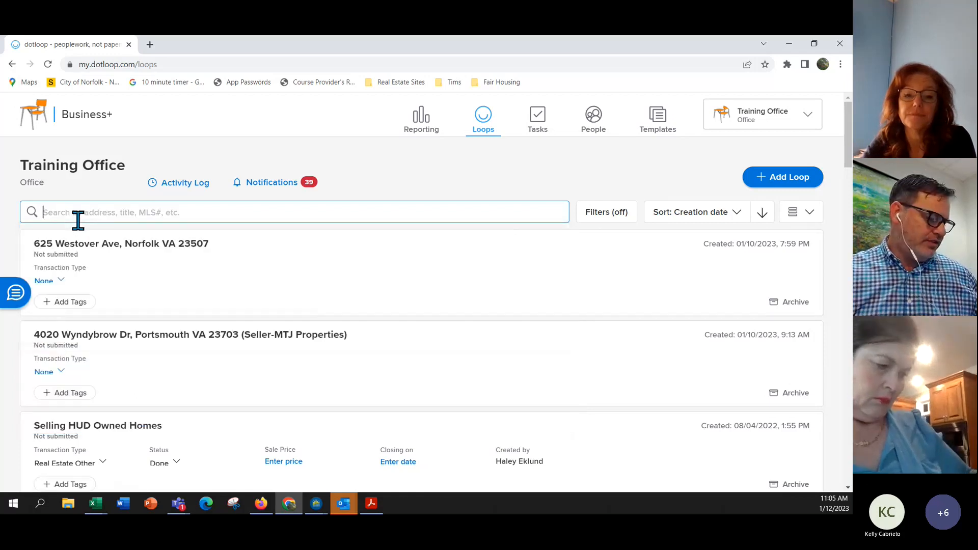
type("ek")
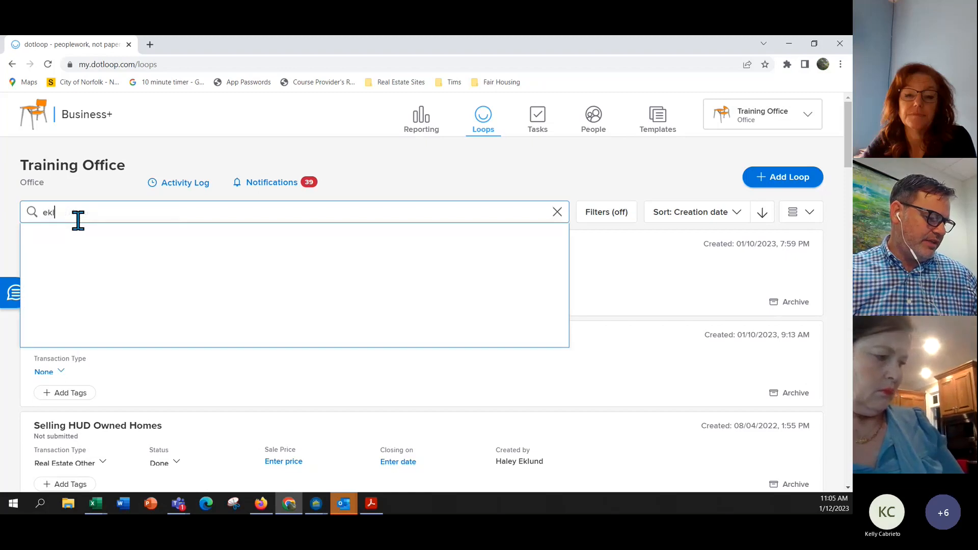
type("lund")
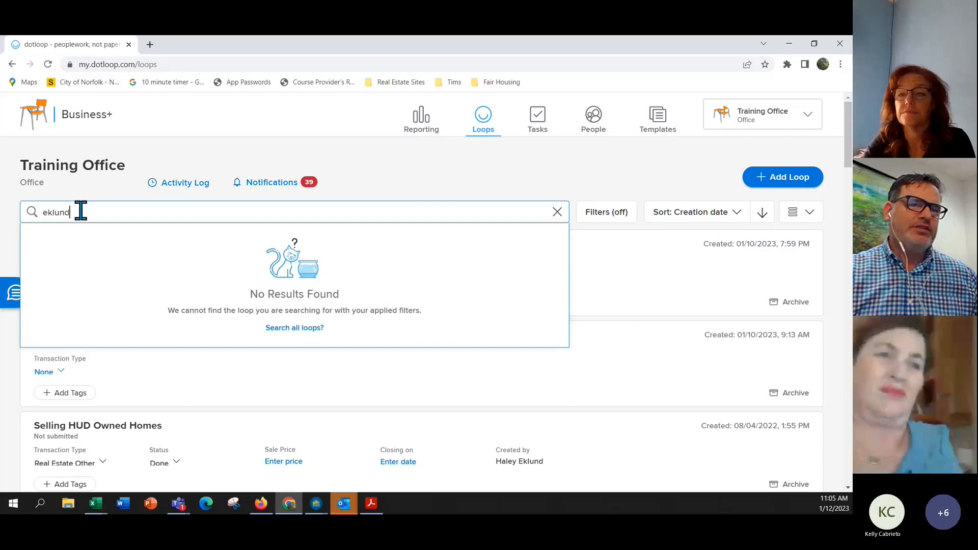
left_click(289, 329)
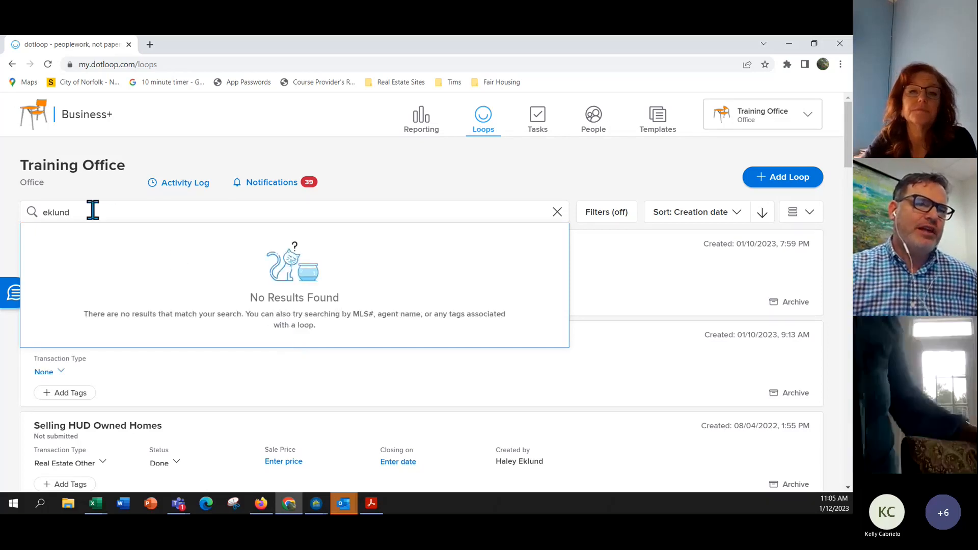
left_click_drag(92, 212, 14, 213)
type("vo")
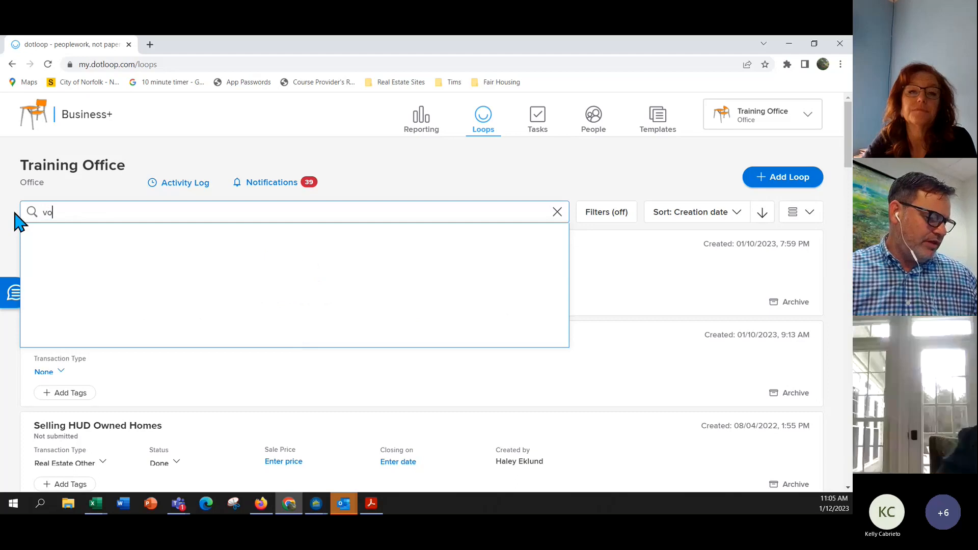
type("har")
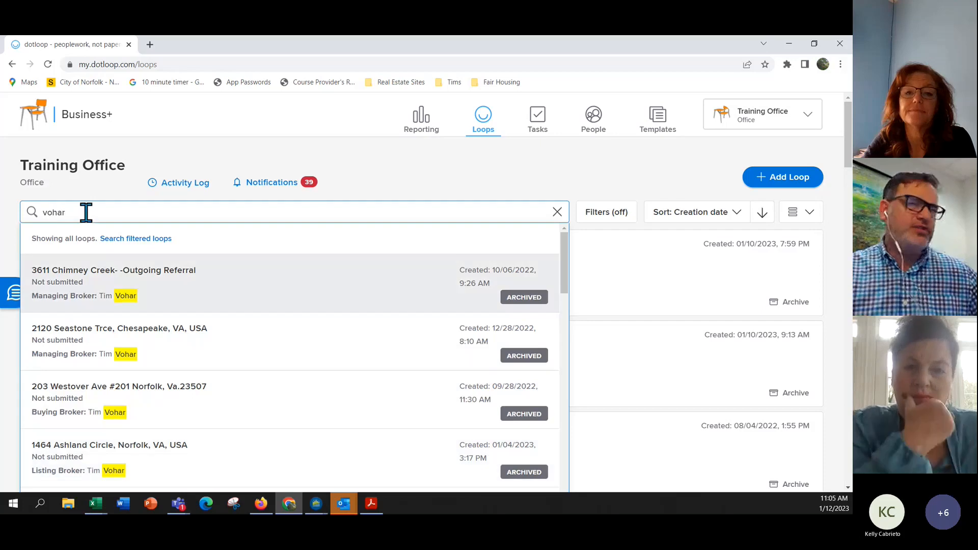
left_click(557, 212)
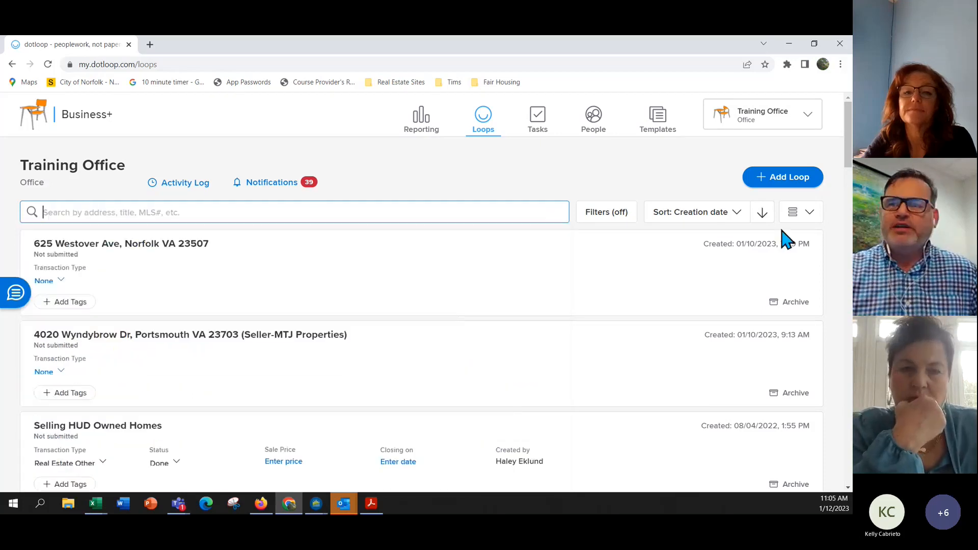
Open the Grid/List/Compact View dropdown on the unfiltered loops list.
left_click(804, 219)
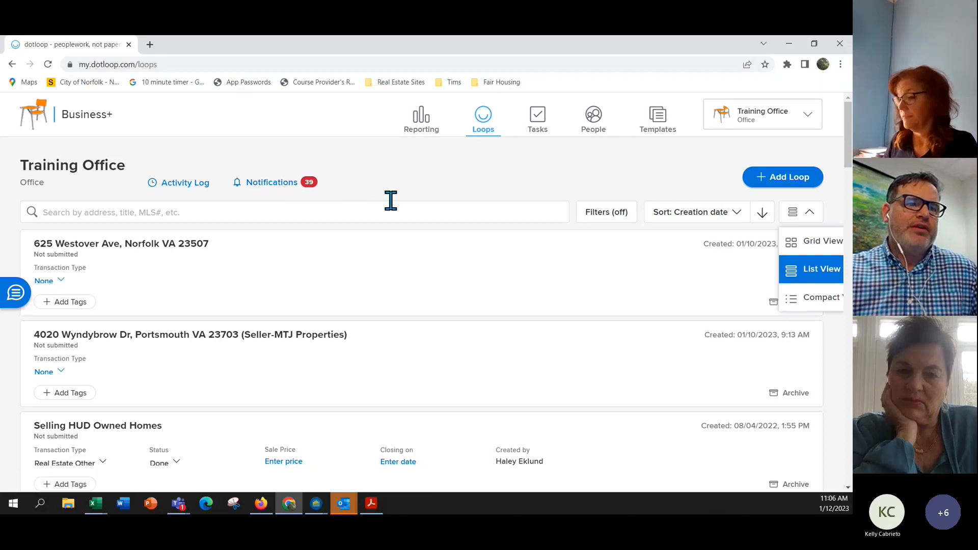
scroll(389, 234, "down", 2)
scroll(393, 234, "up", 2)
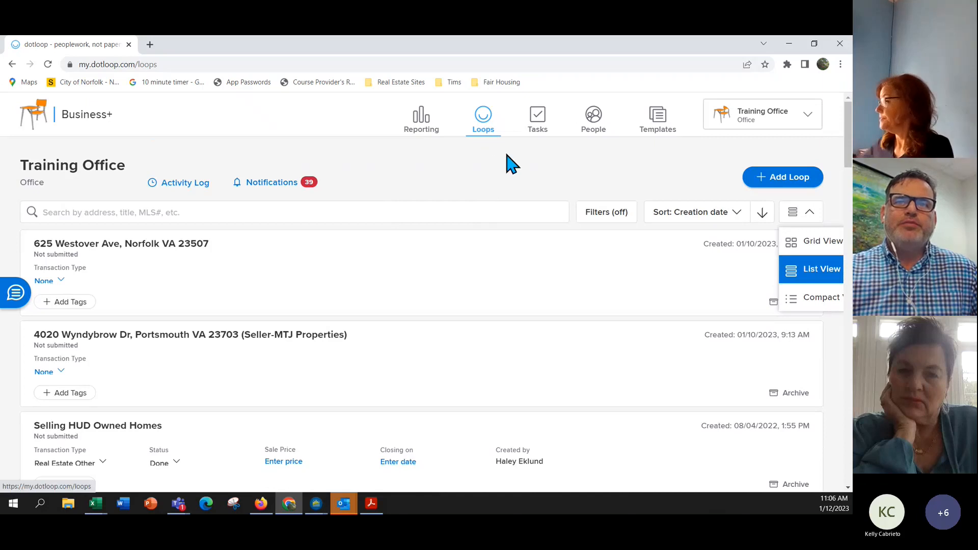
On the Tasks page, view Overdue and then Completed personal tasks.
left_click(540, 130)
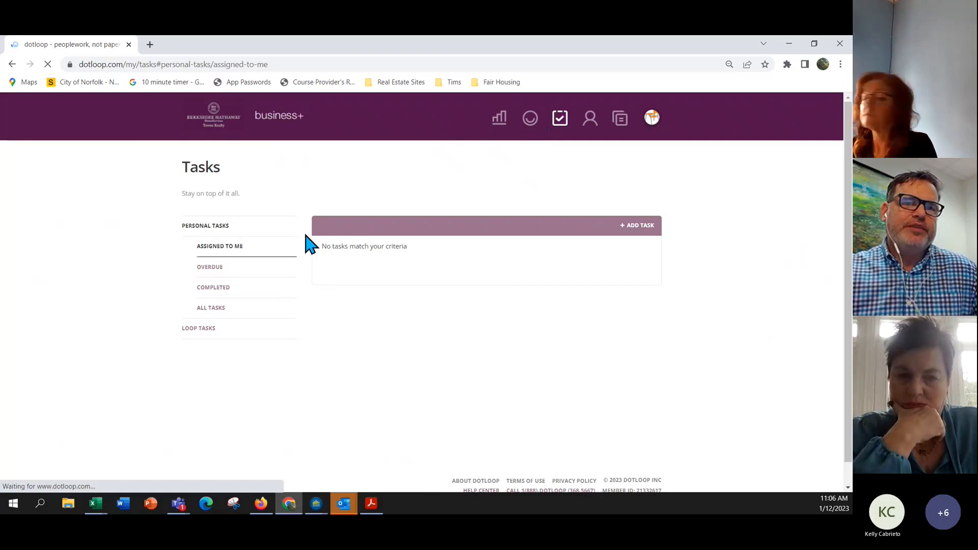
left_click(213, 267)
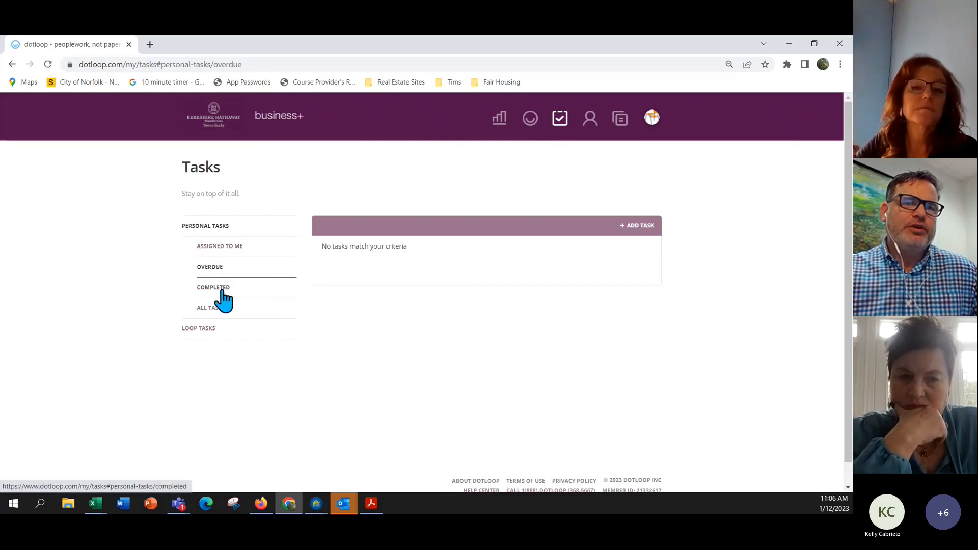
left_click(222, 290)
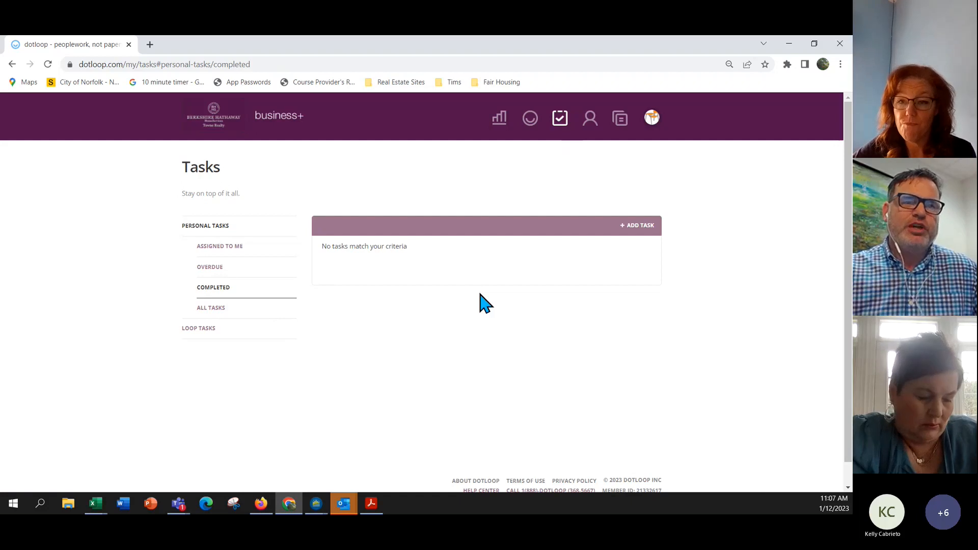
Open People, show Contacts, and search the contacts by a partial surname.
left_click(591, 123)
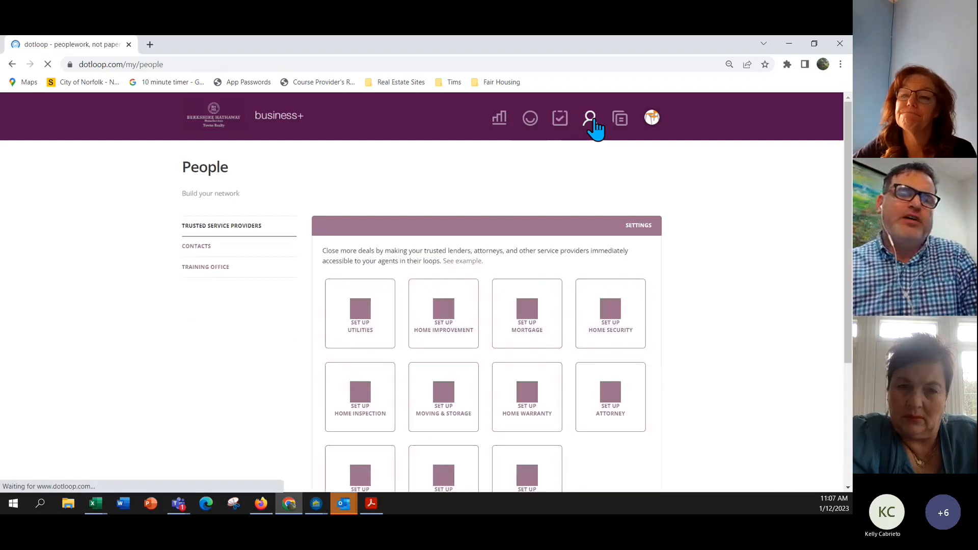
left_click(199, 247)
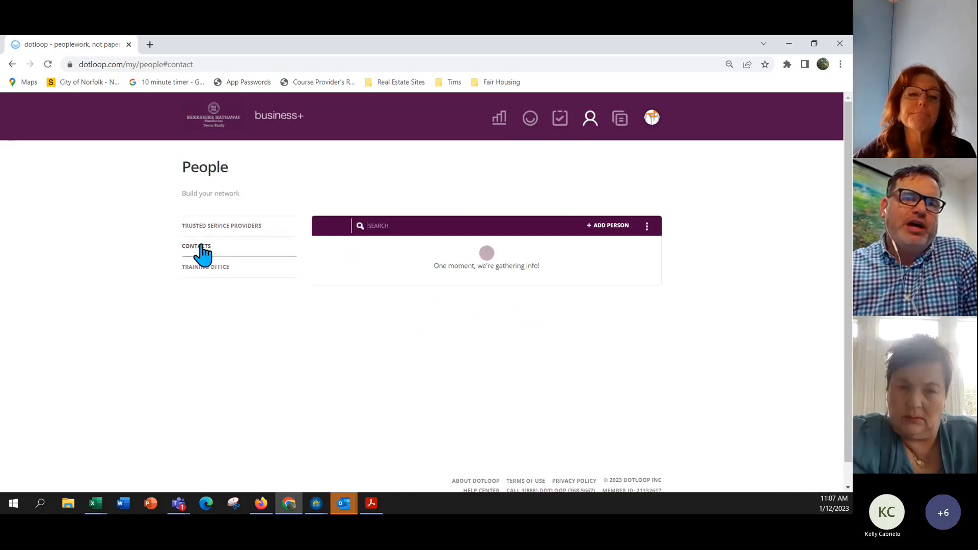
type("v")
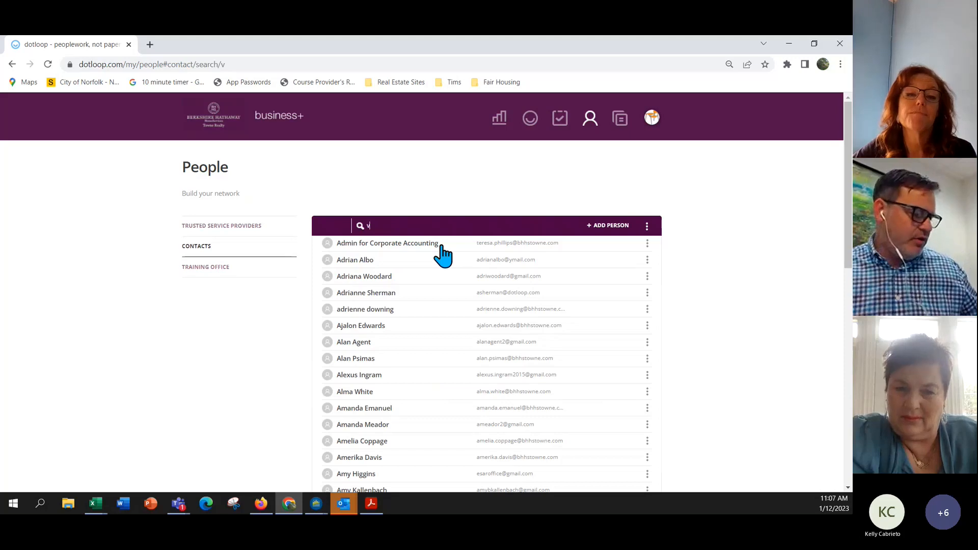
type("oh")
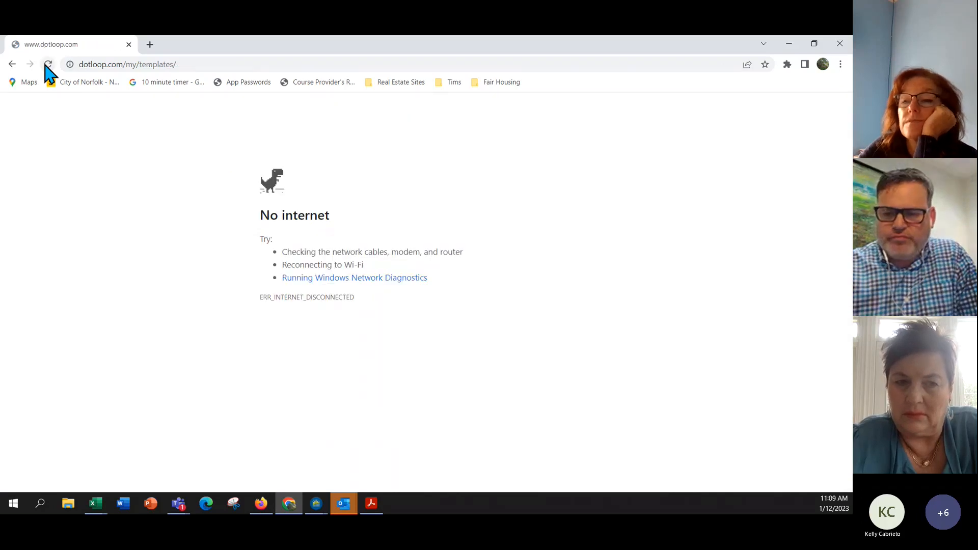
Reload and scroll the Templates page, then go to People's Trusted Service Providers.
left_click(47, 64)
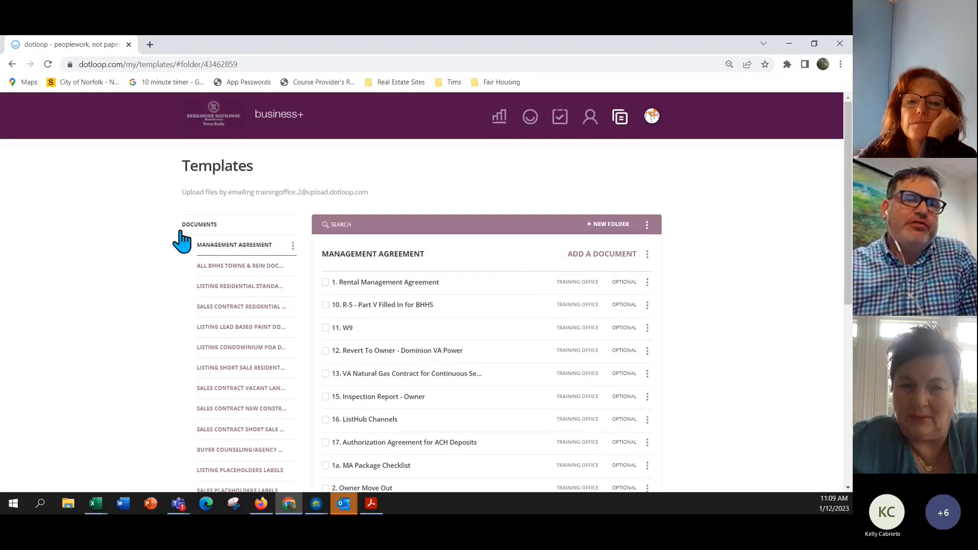
scroll(214, 250, "down", 1)
scroll(215, 245, "down", 4)
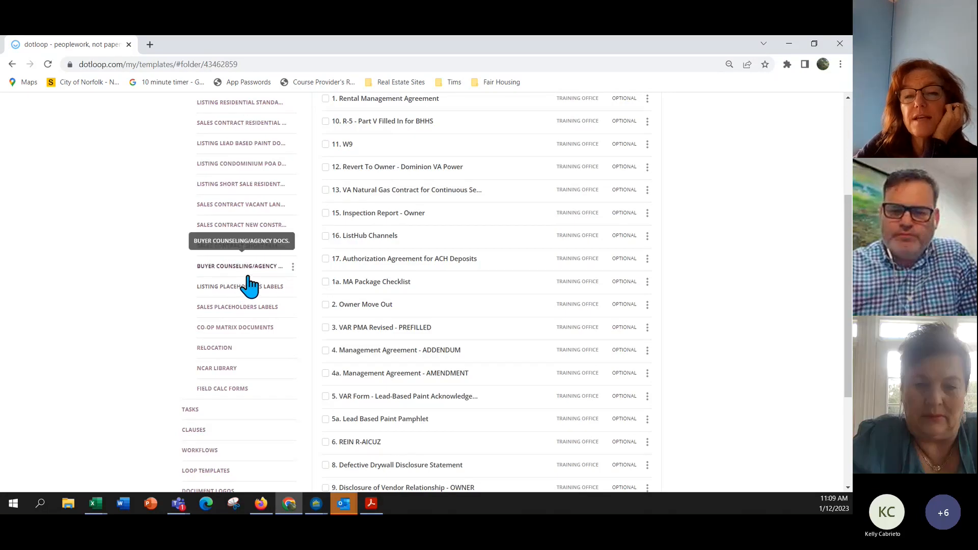
scroll(300, 307, "up", 2)
scroll(300, 307, "up", 2)
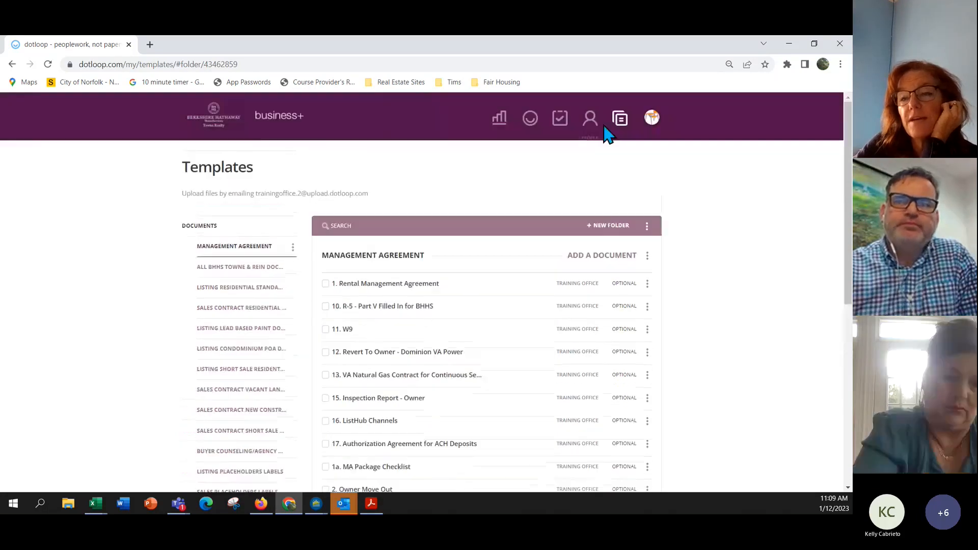
left_click(591, 125)
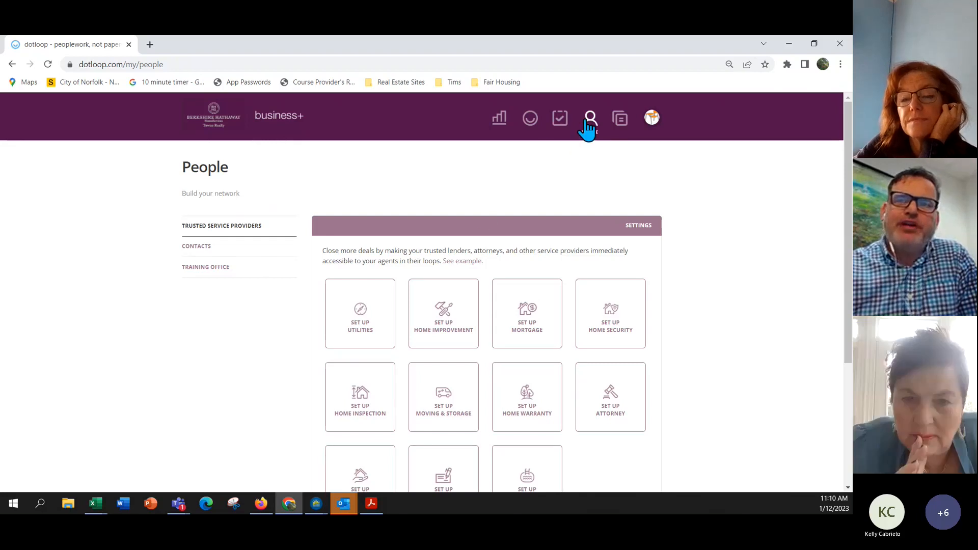
Open Contacts and filter them by a partial surname search.
left_click(197, 246)
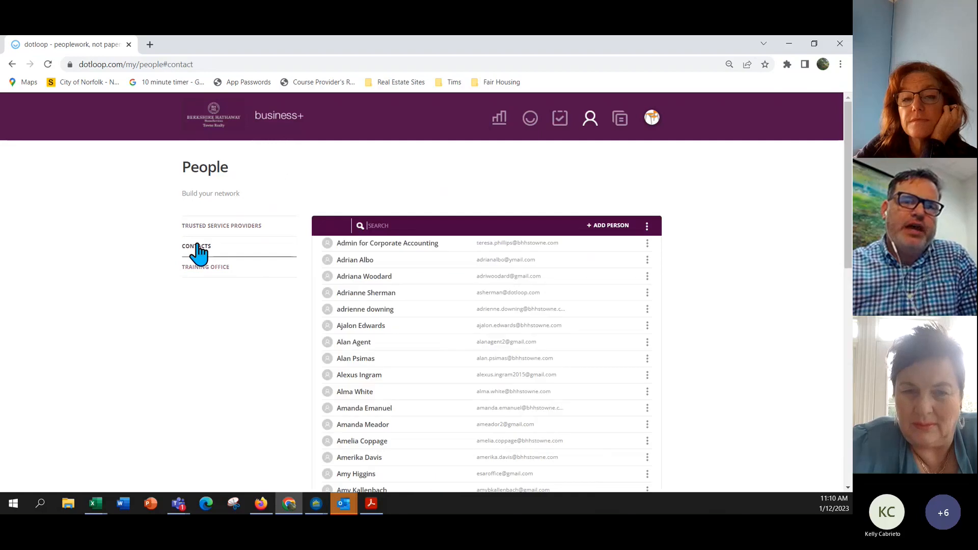
left_click(410, 224)
type("voh")
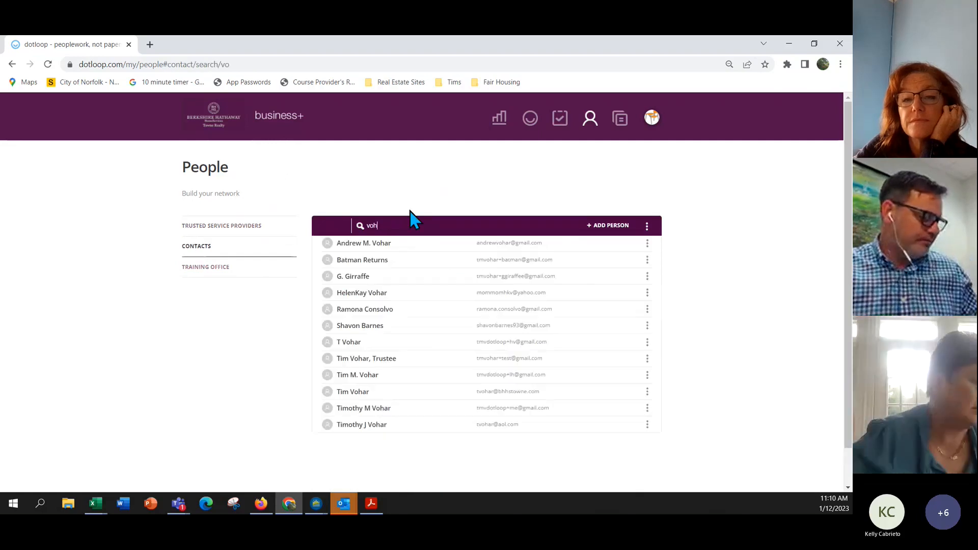
type("ar")
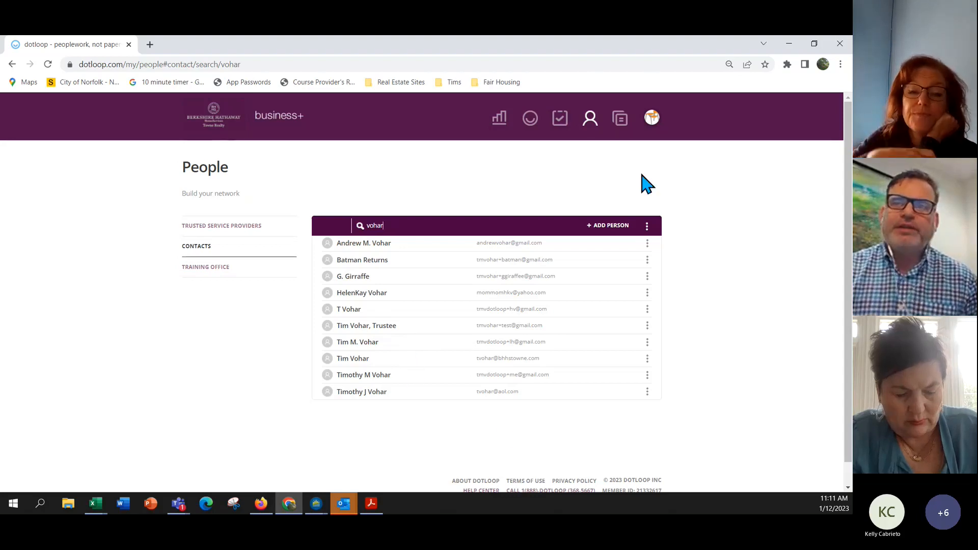
Open Templates and scroll down to the Management Agreement folder's documents.
left_click(622, 130)
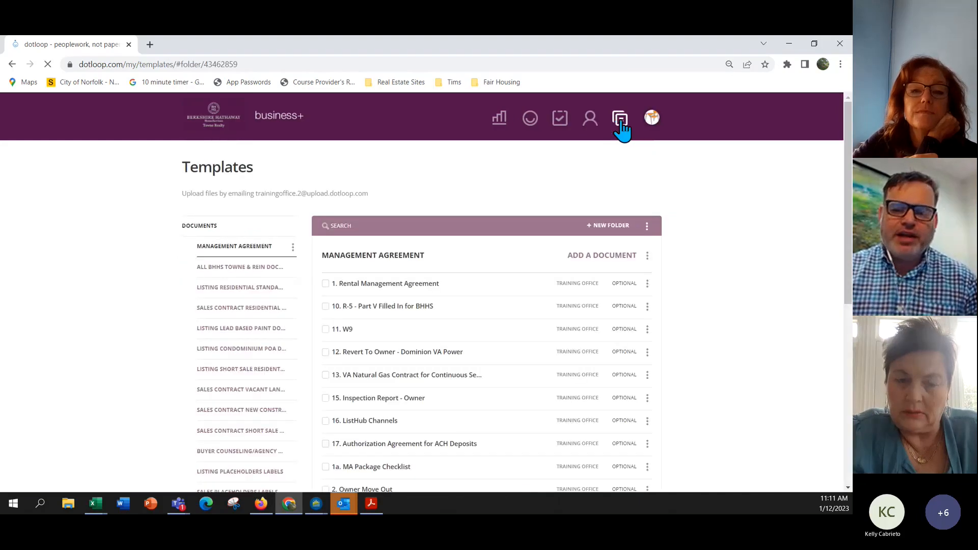
scroll(266, 240, "down", 1)
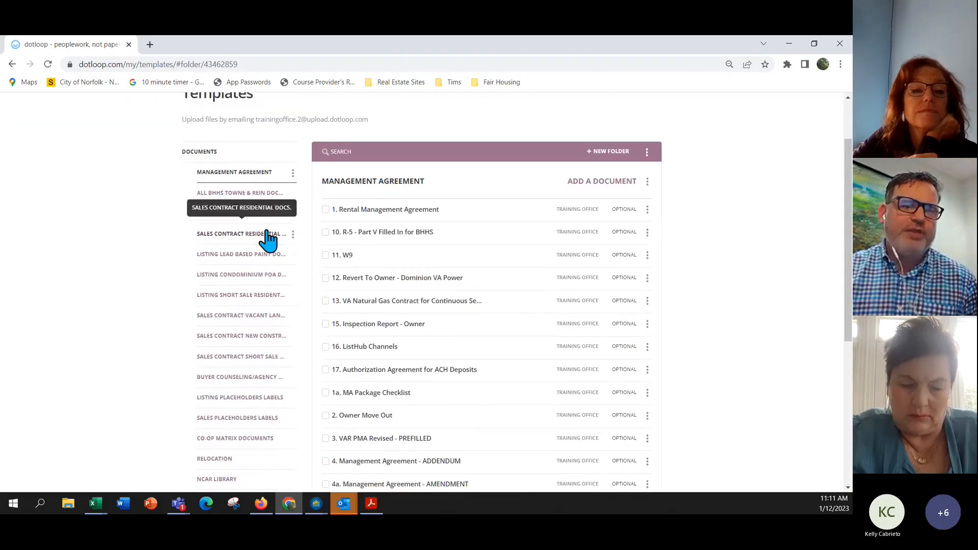
scroll(268, 200, "down", 1)
scroll(267, 200, "down", 2)
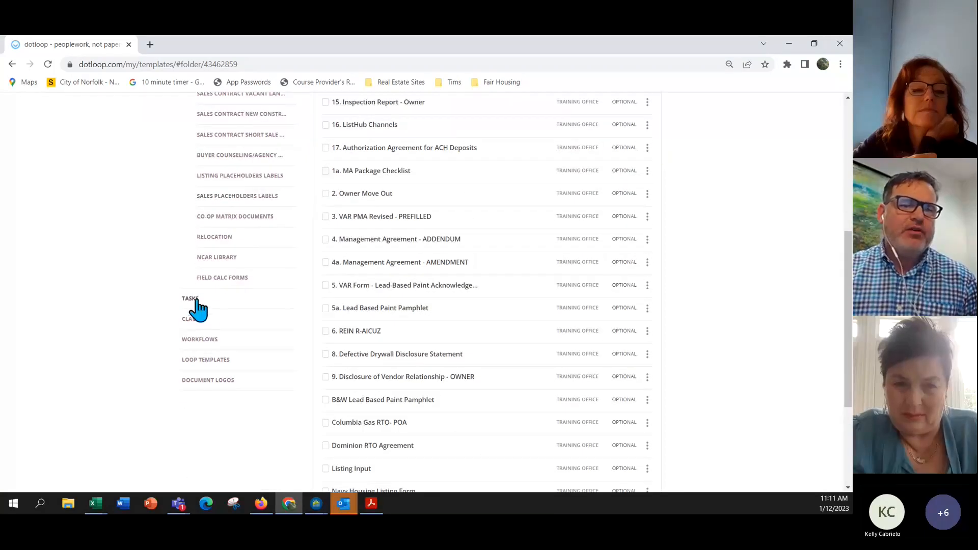
Open the task list templates and scroll through AGENT ~ GEN LISTING TASK LIST's tasks.
left_click(196, 305)
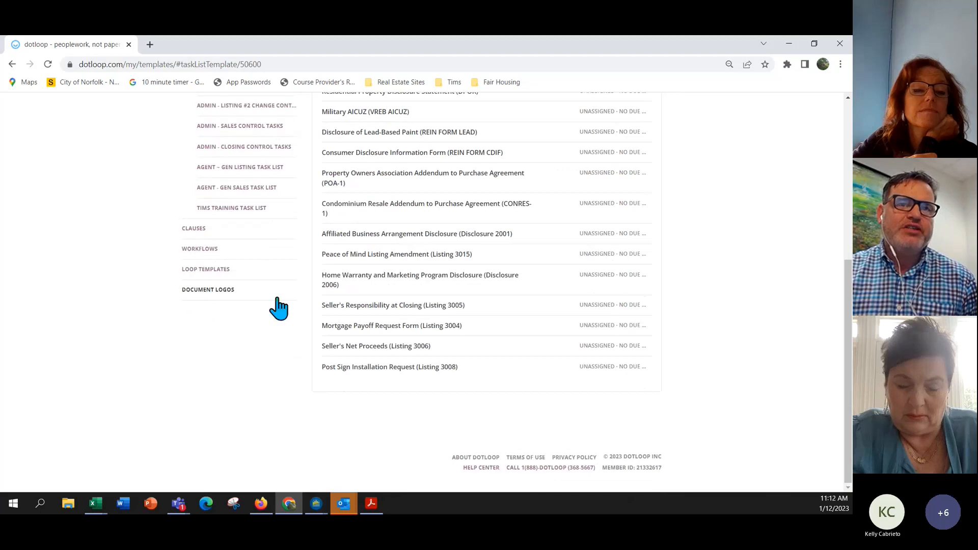
scroll(279, 308, "up", 2)
scroll(279, 308, "up", 1)
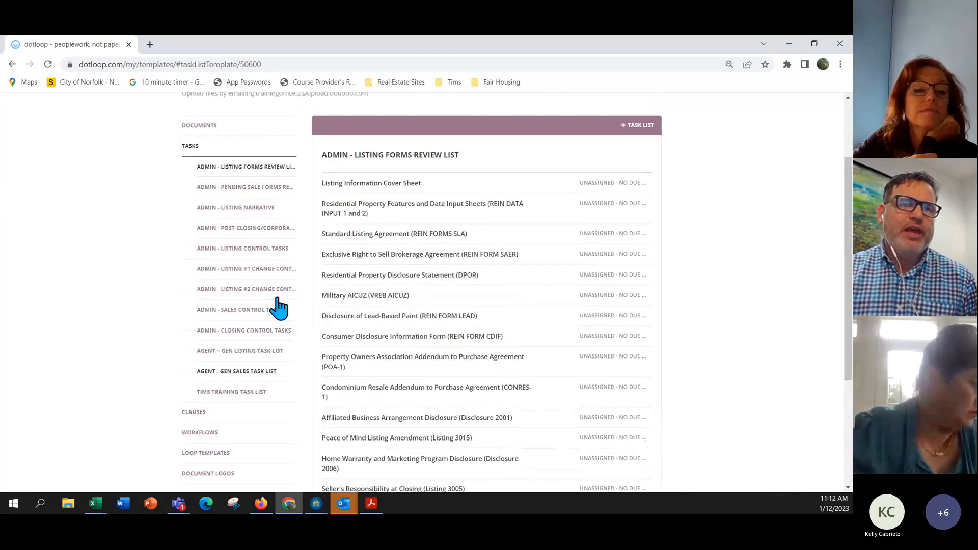
left_click(244, 353)
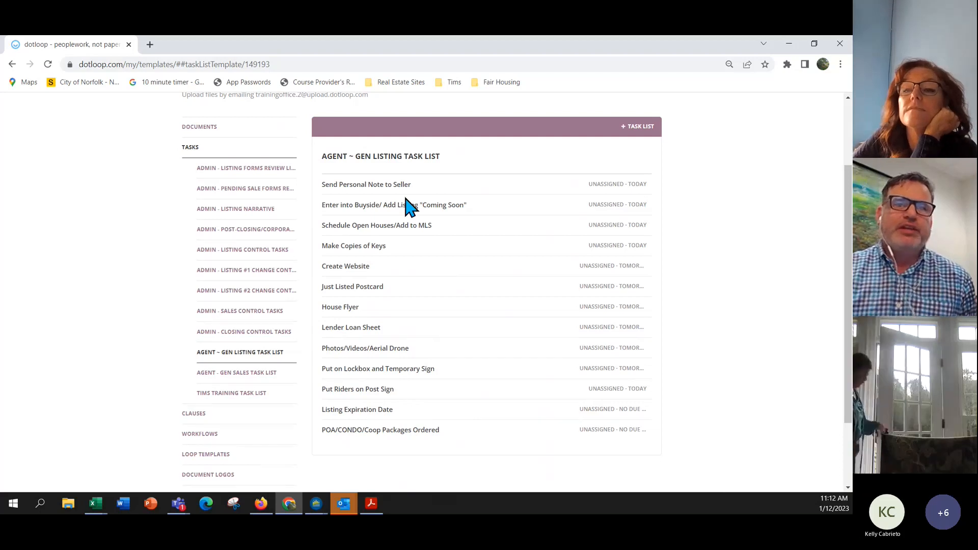
scroll(406, 204, "down", 1)
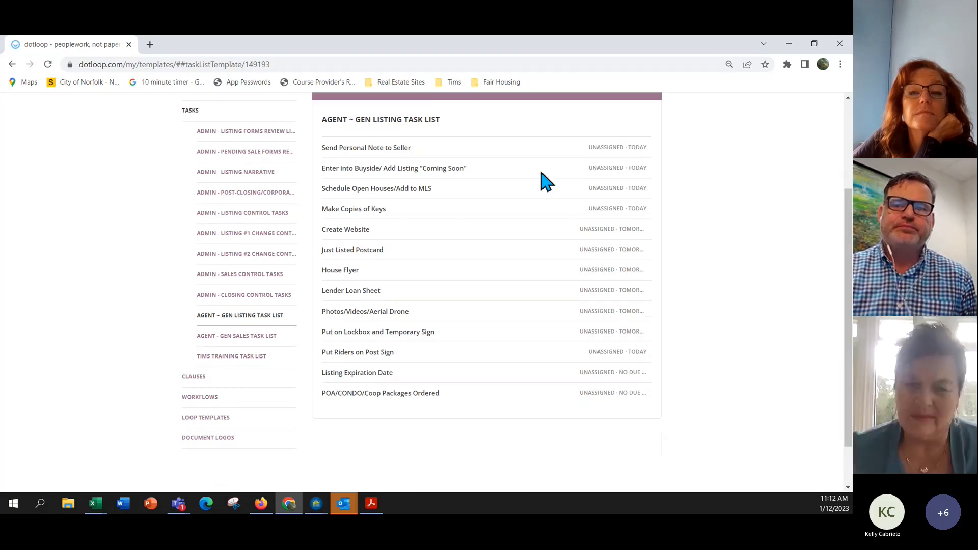
scroll(546, 181, "up", 1)
scroll(546, 181, "up", 1)
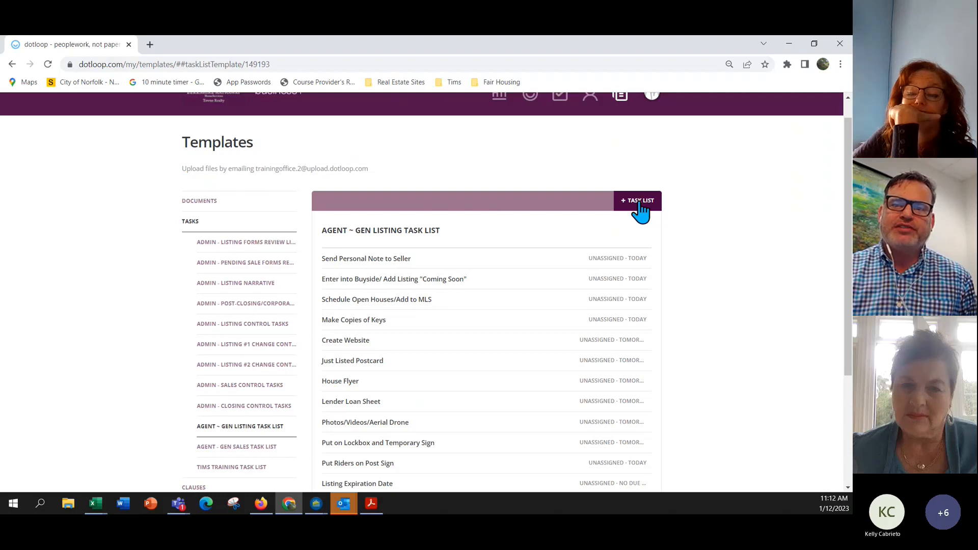
scroll(640, 211, "down", 2)
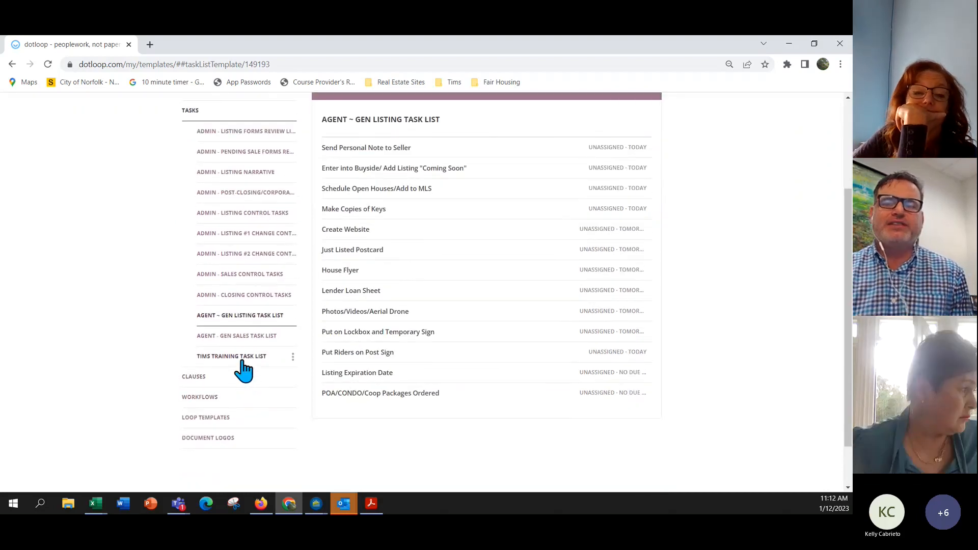
scroll(245, 368, "down", 1)
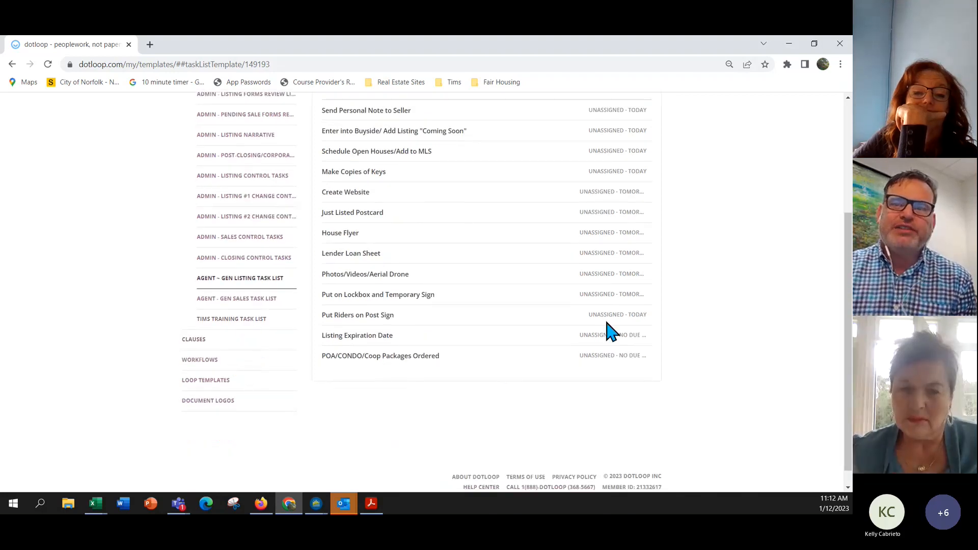
scroll(608, 316, "up", 3)
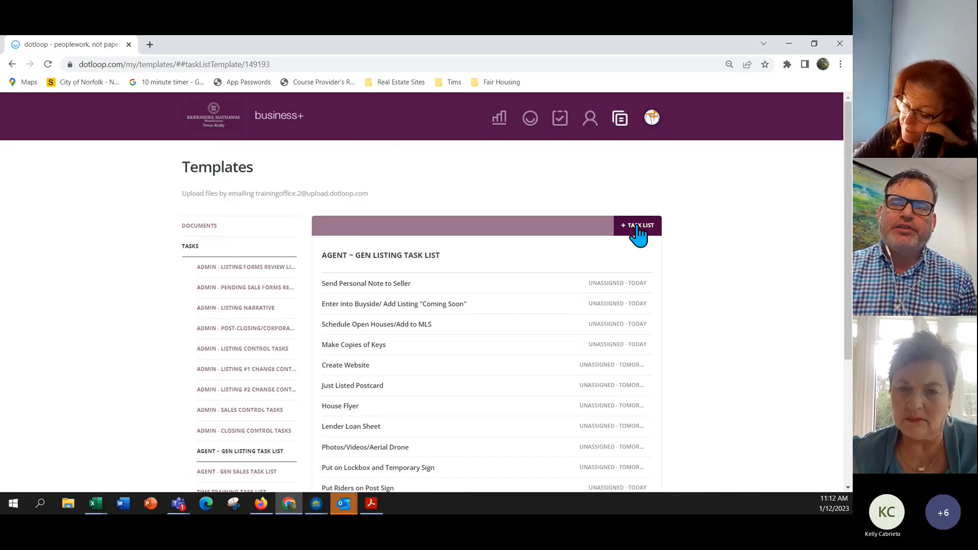
scroll(637, 235, "down", 3)
scroll(638, 235, "down", 2)
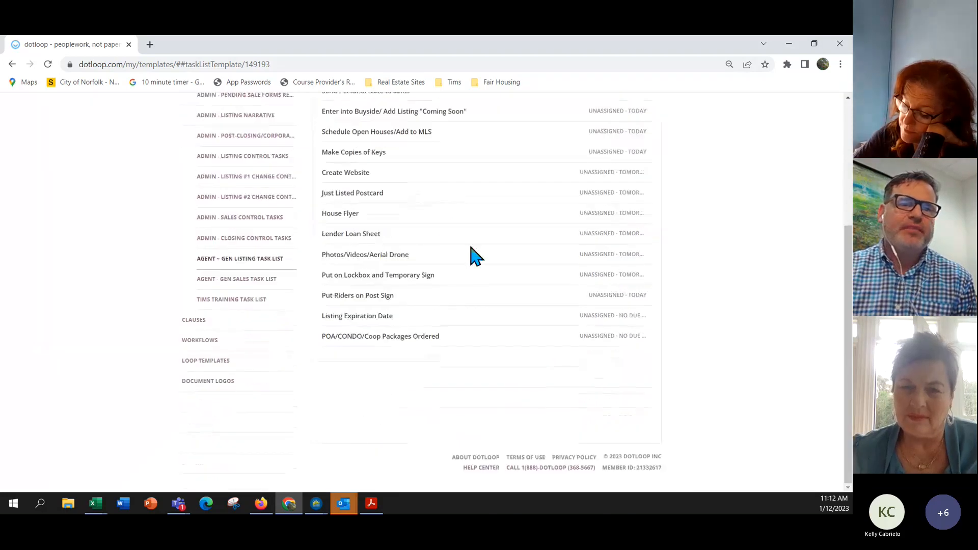
Add the task 'Add a new task 1.12.23' to the training task list.
left_click(244, 301)
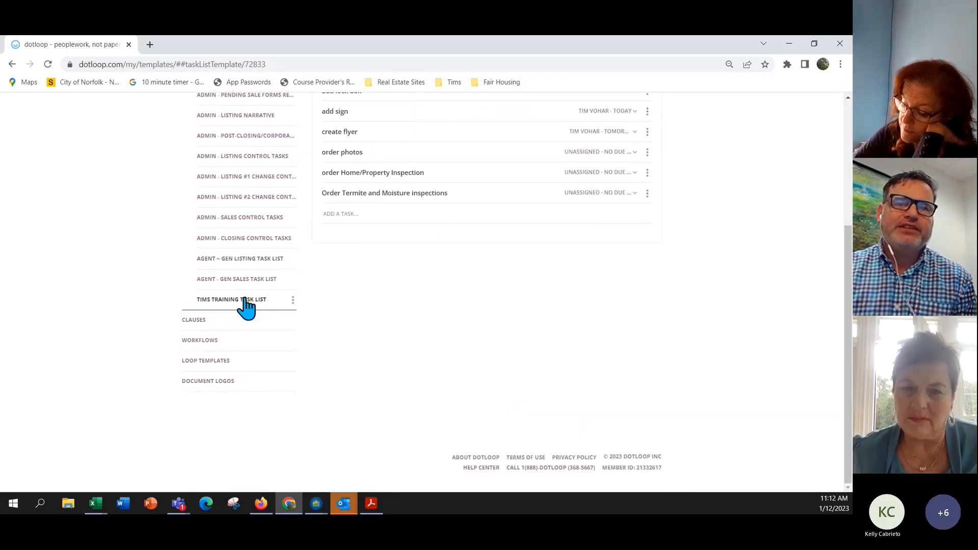
scroll(520, 231, "up", 2)
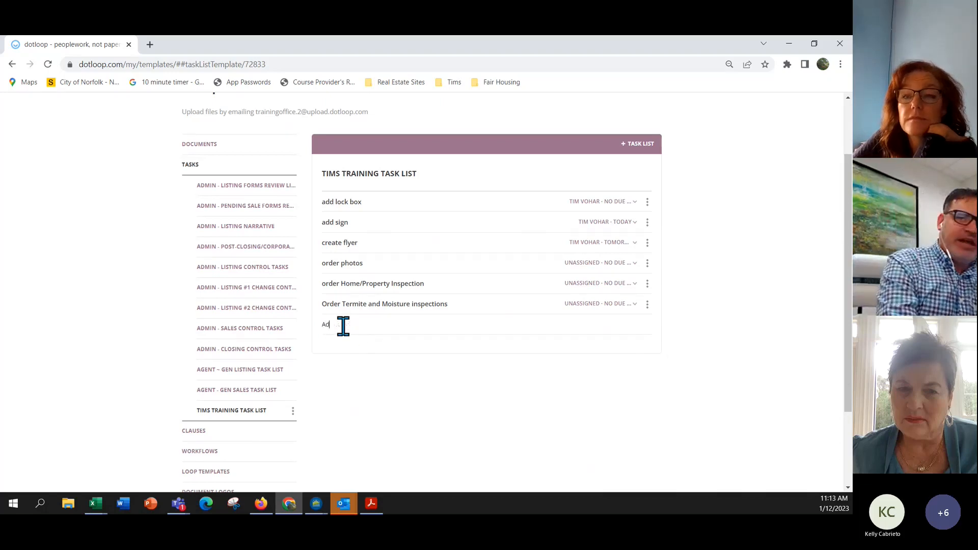
type("d a r")
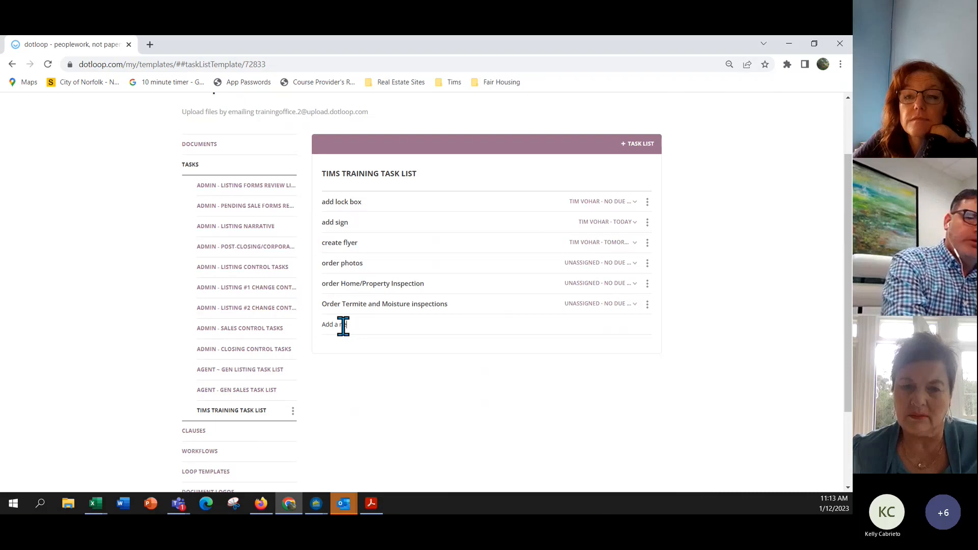
type("ew task ")
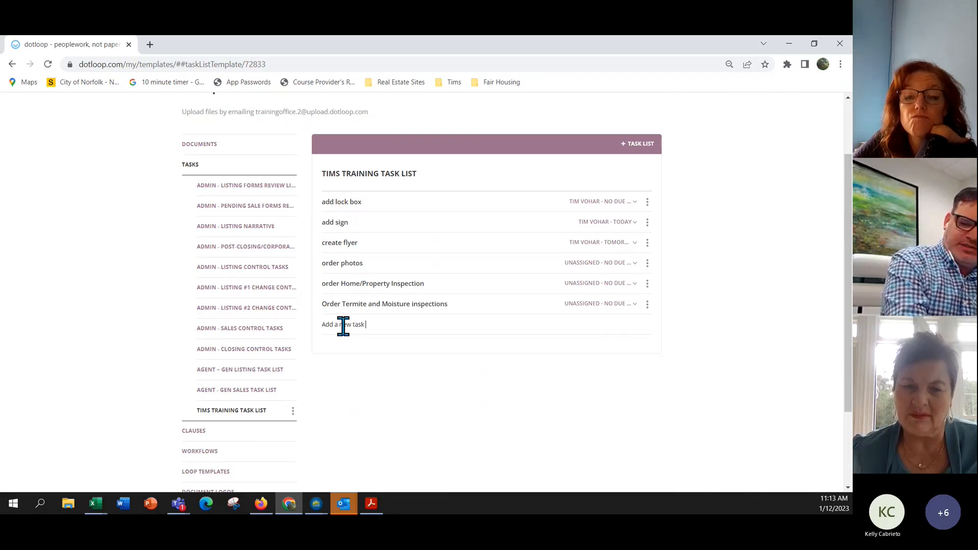
type("1.1")
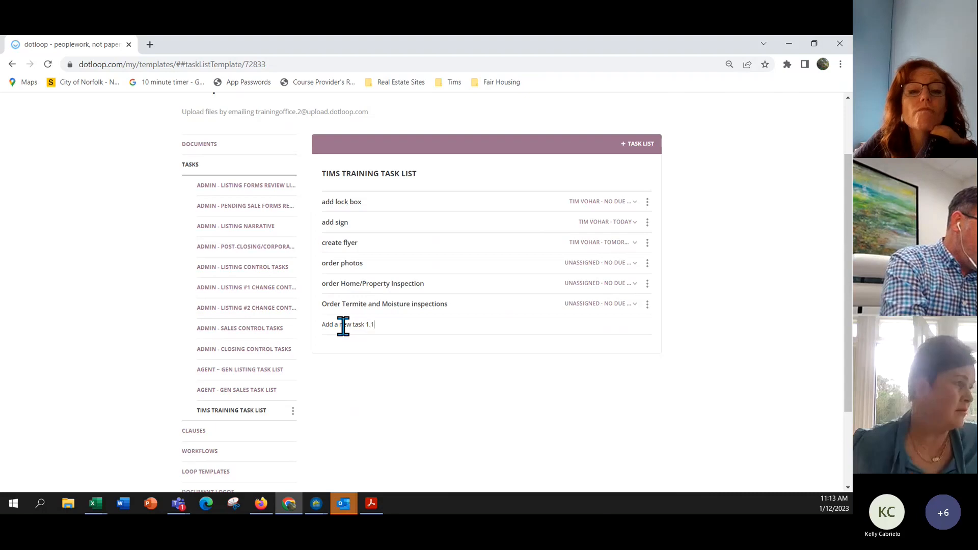
type("2.23")
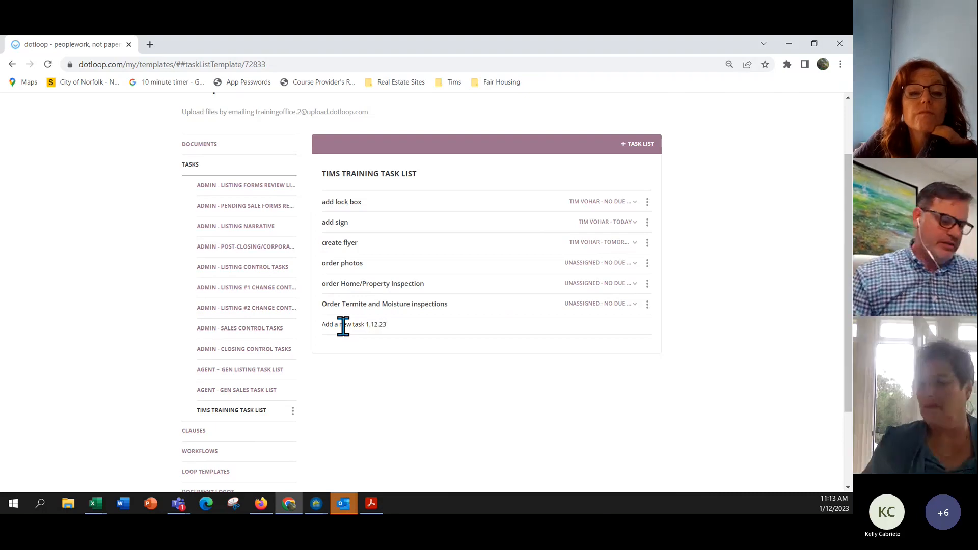
key("Return")
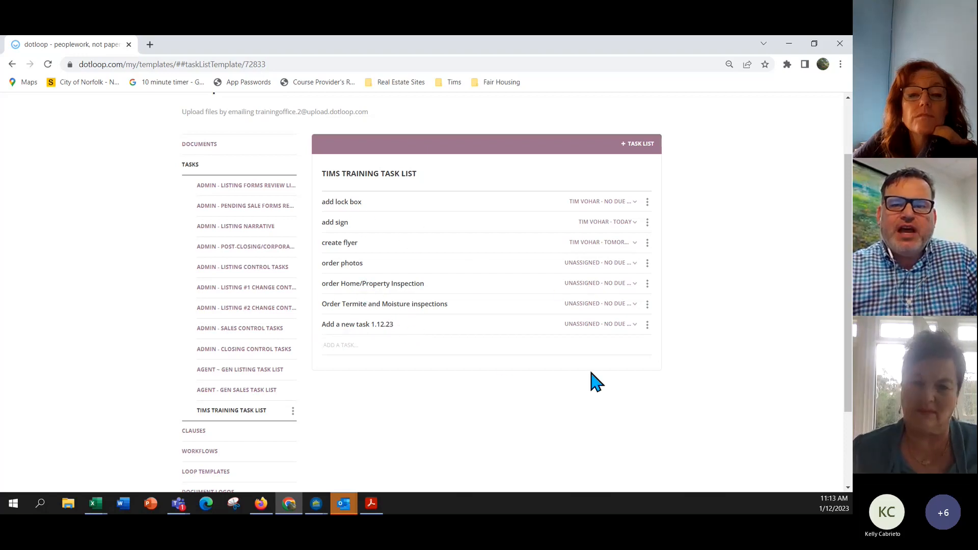
left_click(634, 325)
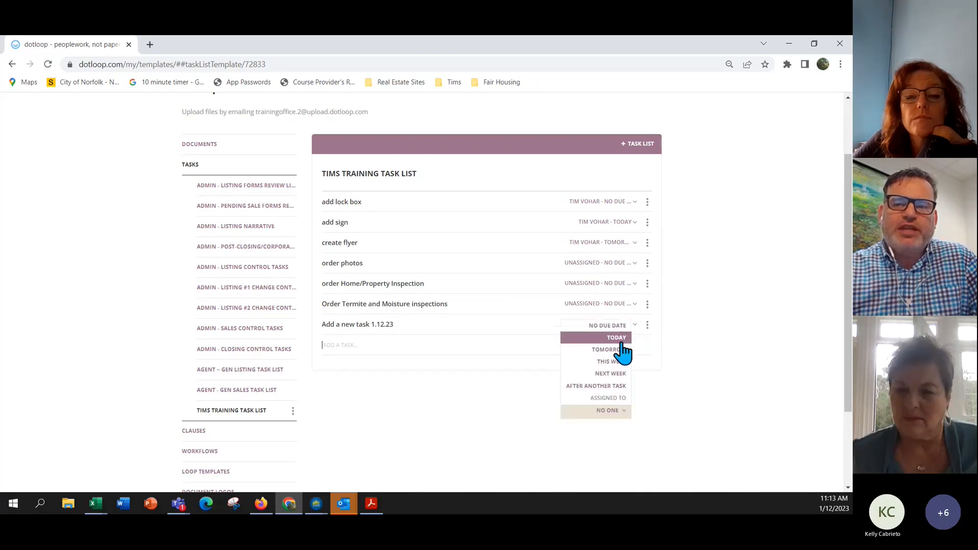
left_click(625, 412)
scroll(625, 420, "down", 3)
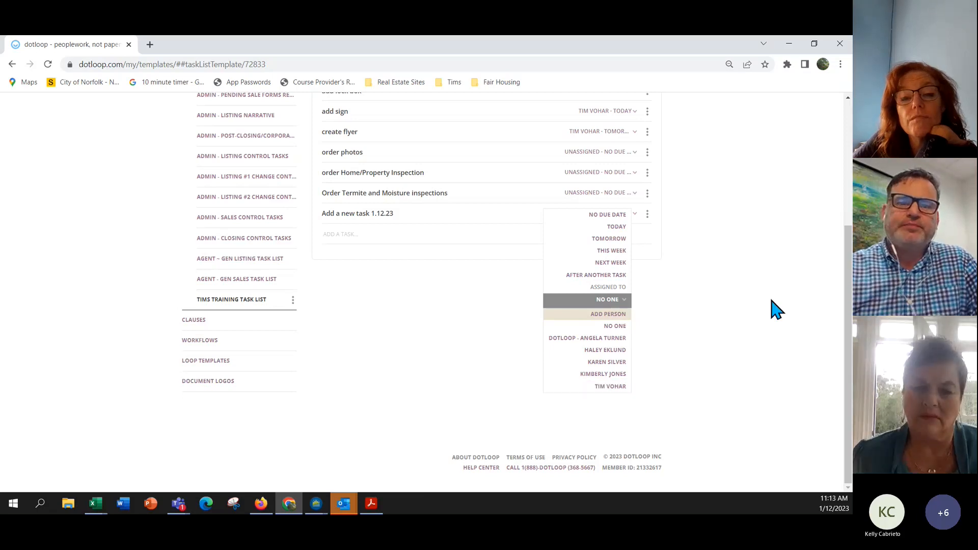
scroll(773, 301, "up", 2)
scroll(773, 306, "up", 2)
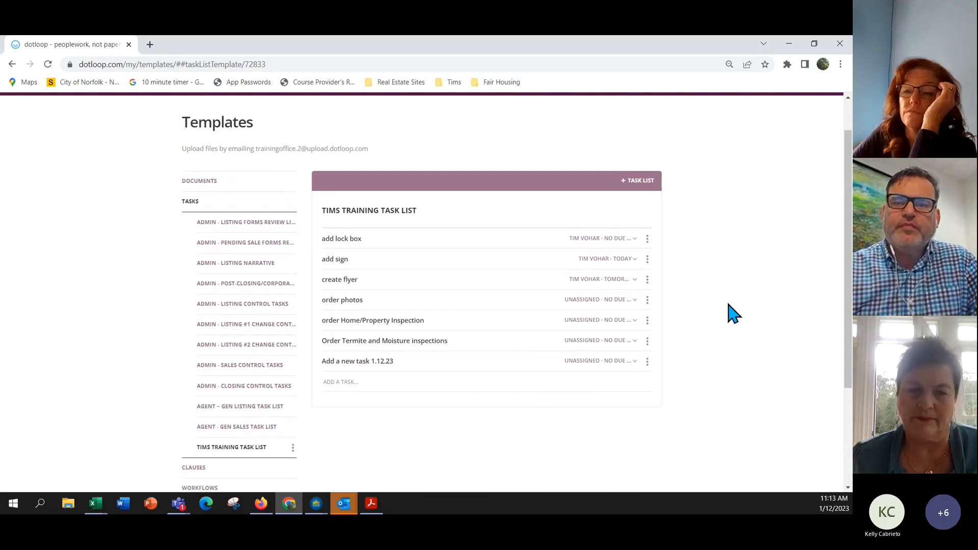
scroll(721, 312, "up", 1)
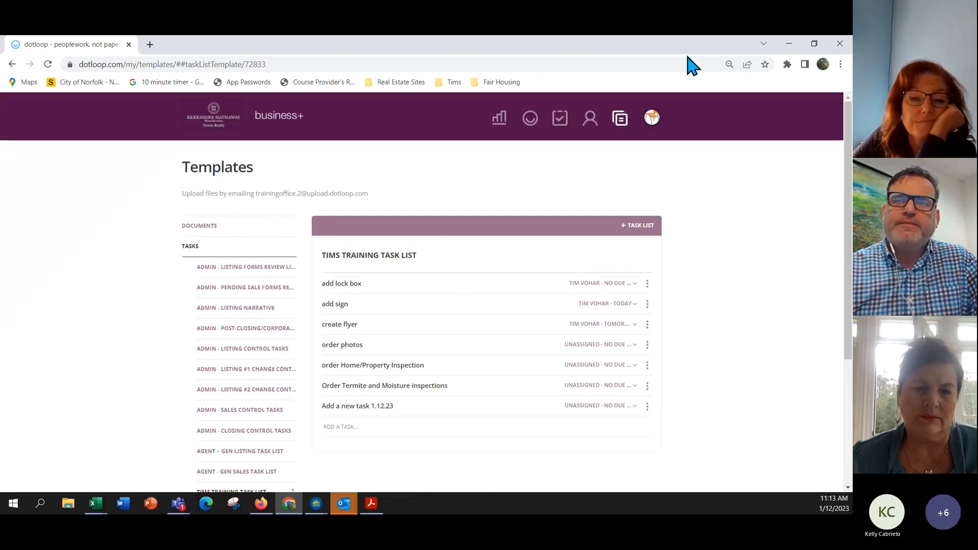
Open MY ACCOUNT from the profile avatar menu.
left_click(653, 119)
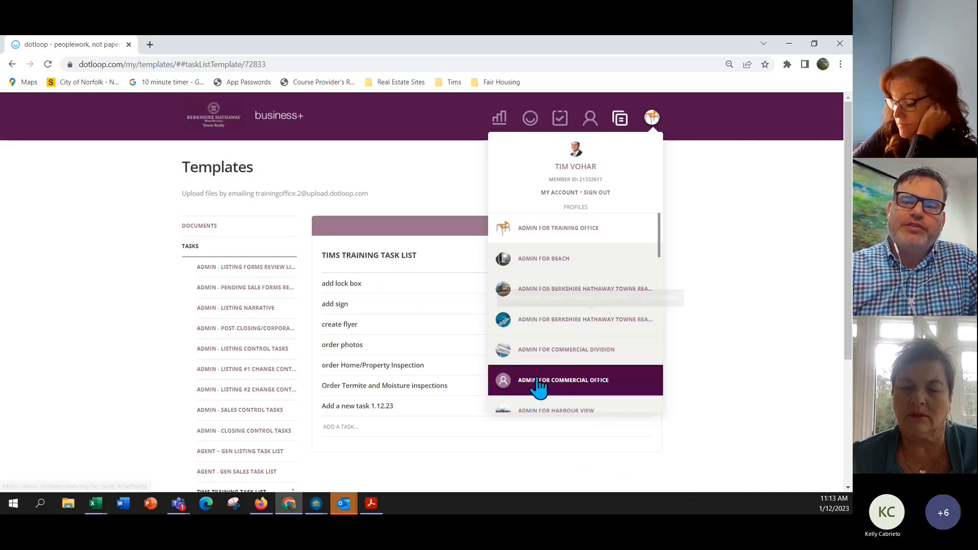
left_click(556, 194)
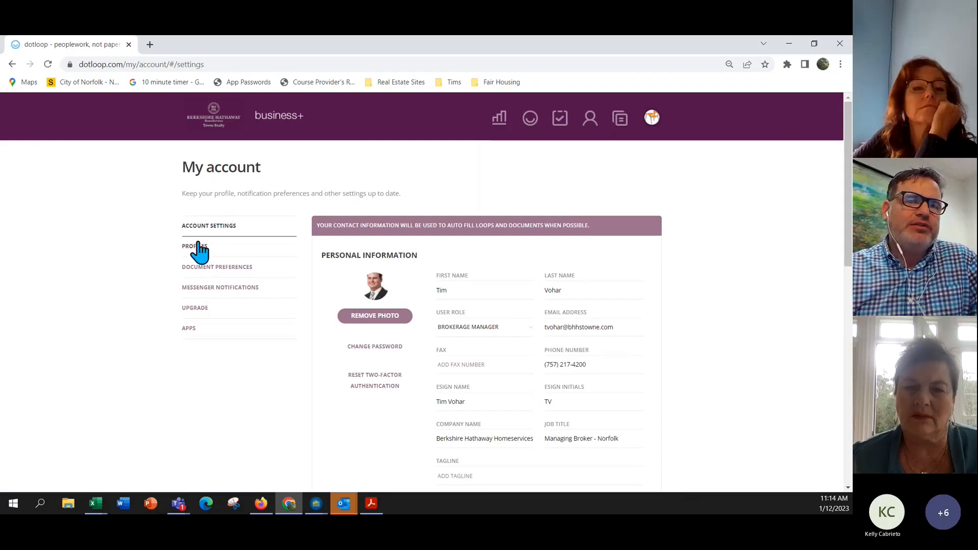
scroll(366, 257, "down", 2)
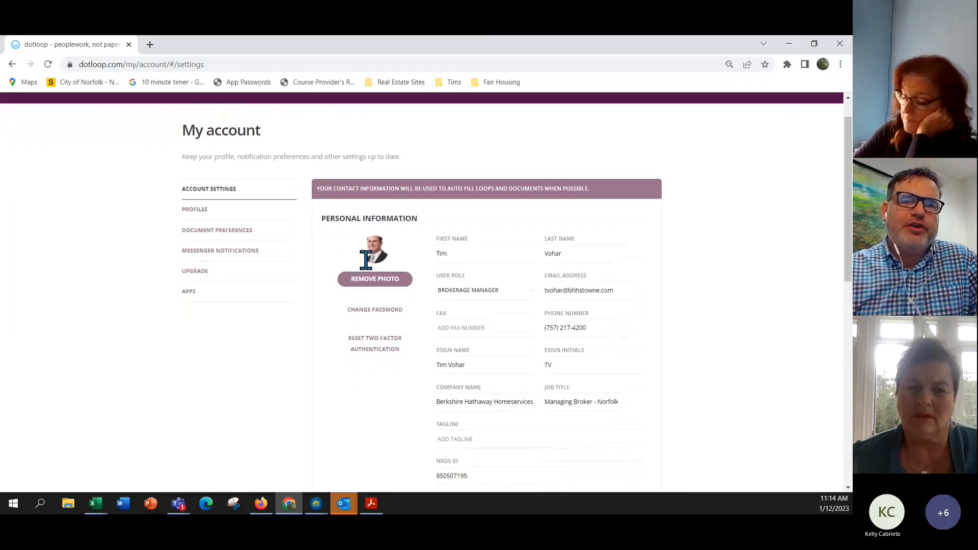
scroll(372, 266, "down", 1)
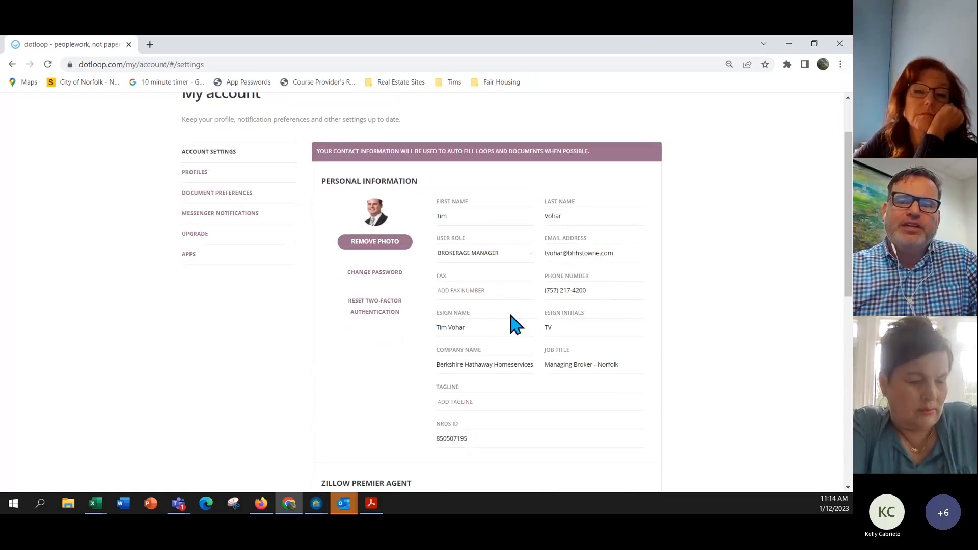
scroll(516, 323, "down", 3)
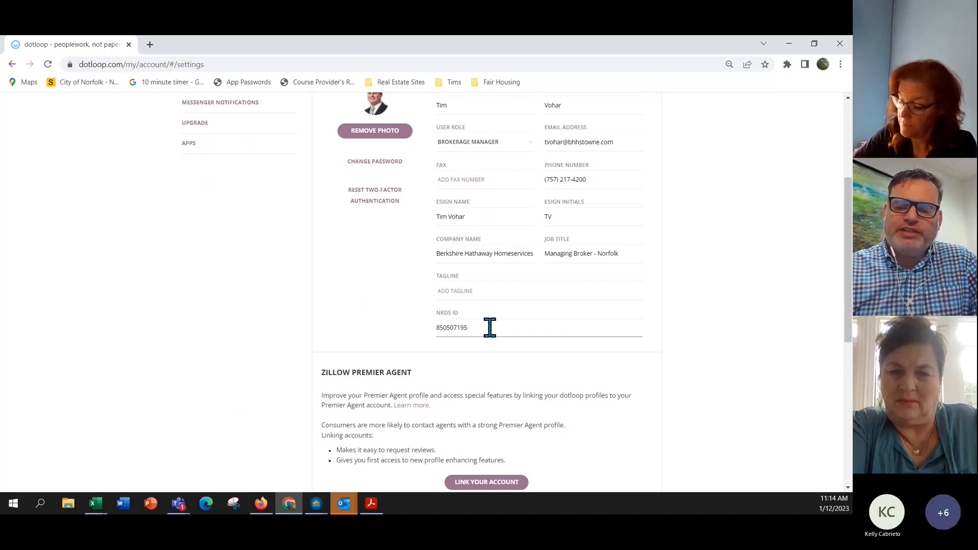
scroll(490, 327, "up", 1)
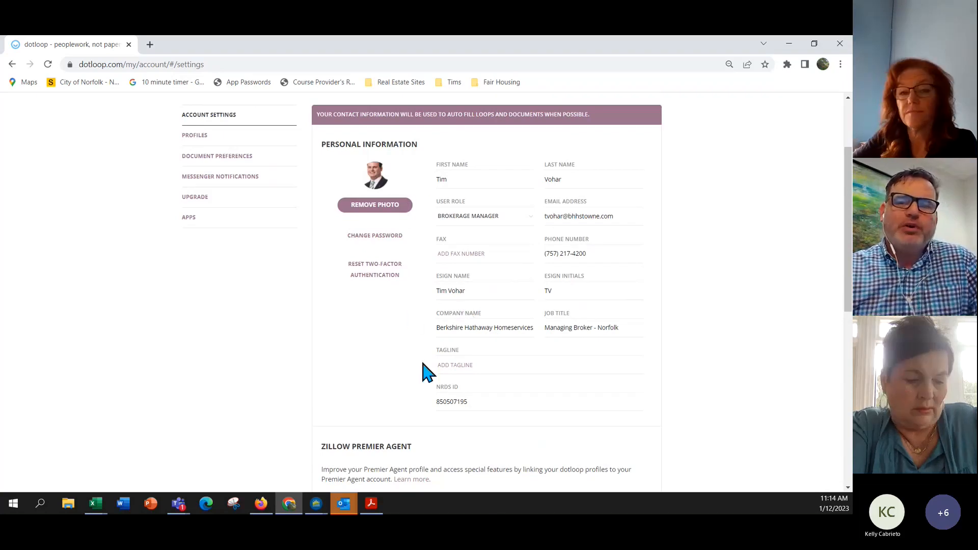
Open the agent's own profile under PROFILES and review its license and brokerage details.
left_click(204, 144)
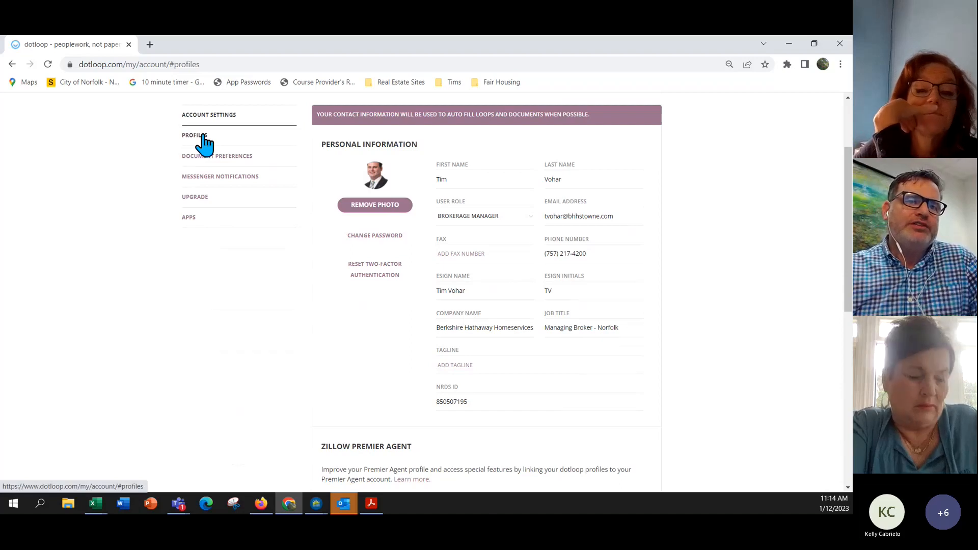
scroll(224, 221, "down", 3)
scroll(228, 228, "down", 6)
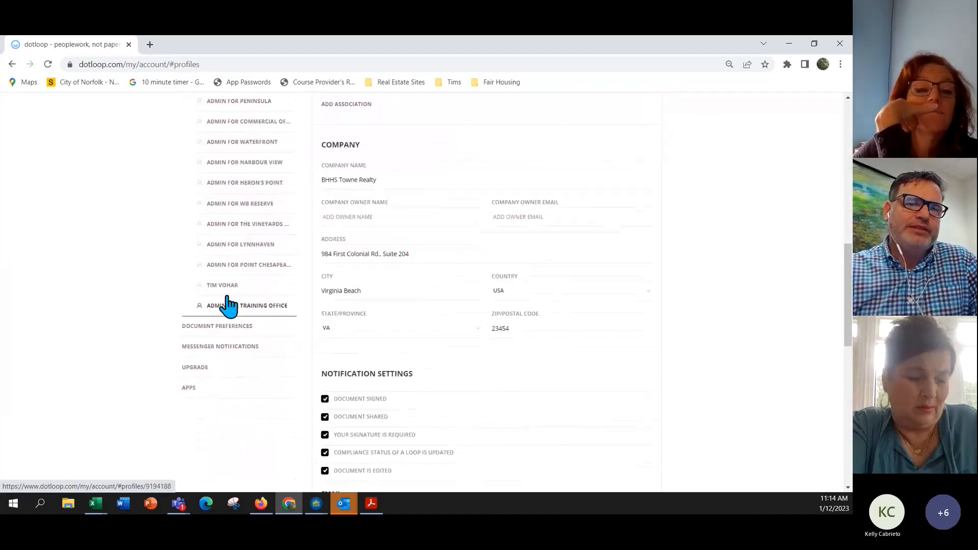
left_click(230, 291)
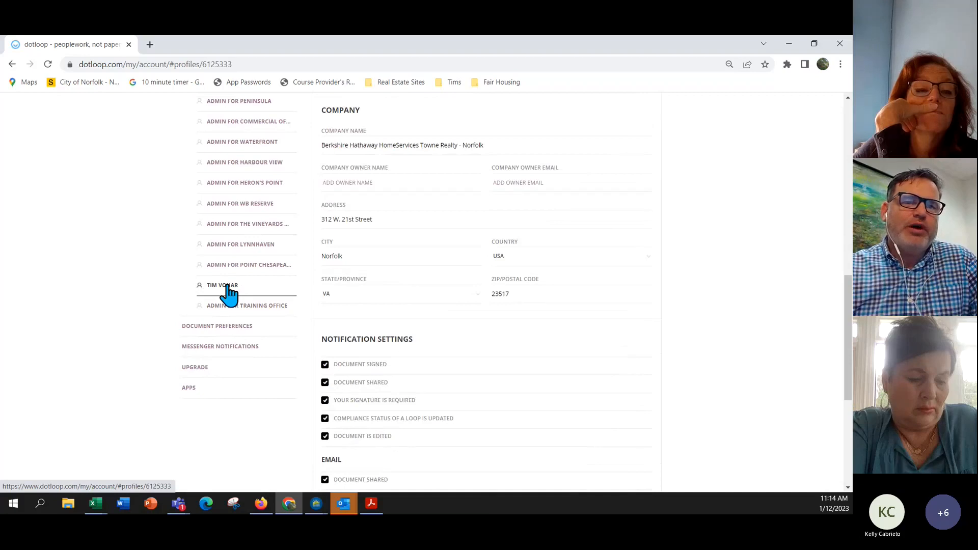
scroll(454, 313, "up", 3)
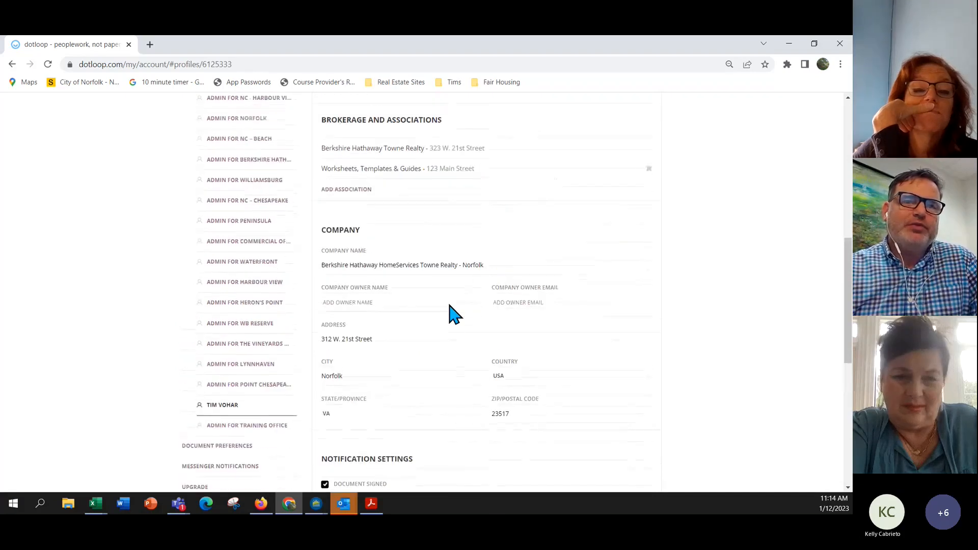
scroll(454, 312, "up", 6)
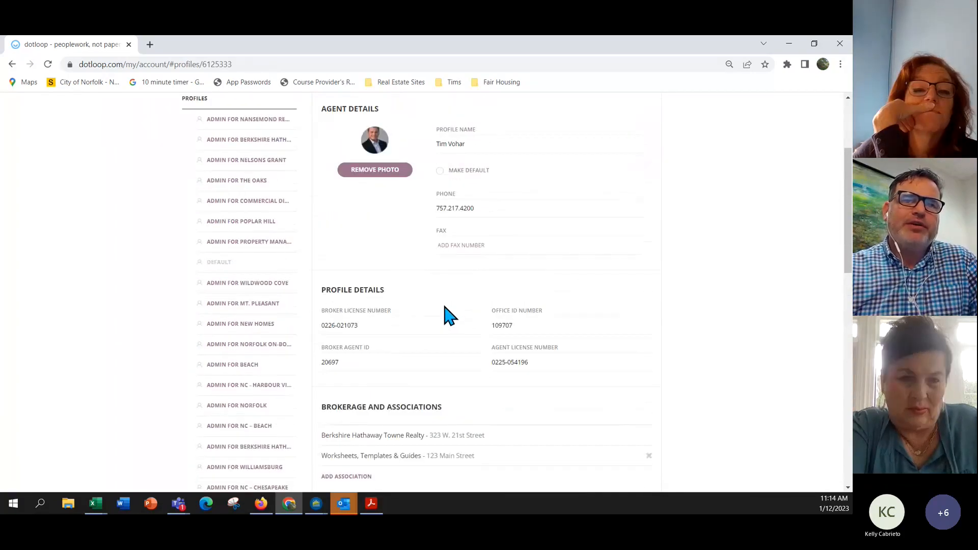
left_click(467, 143)
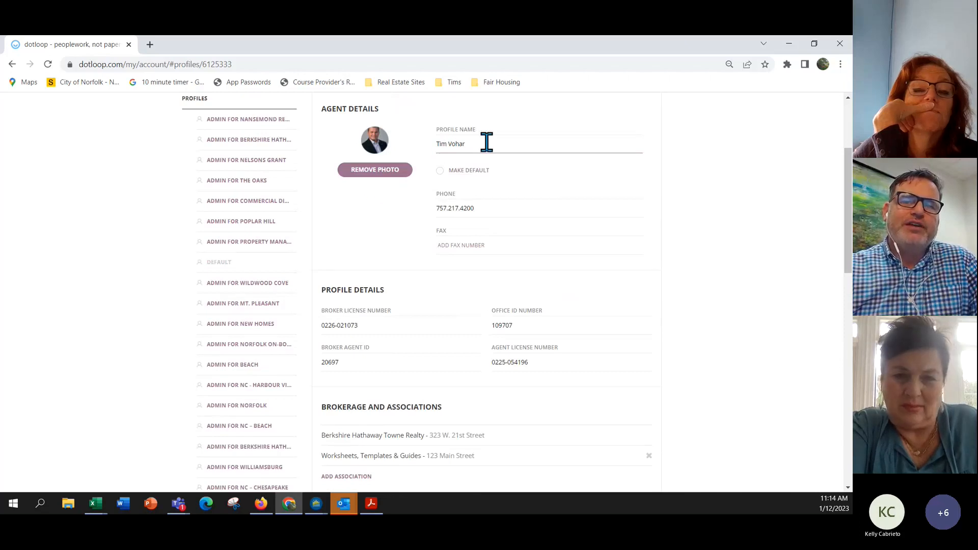
scroll(487, 142, "down", 1)
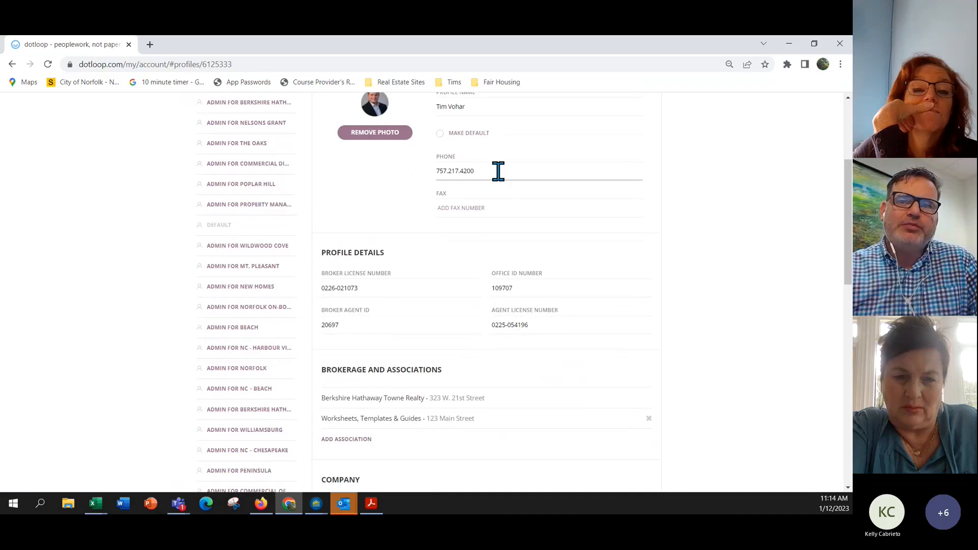
scroll(499, 175, "down", 2)
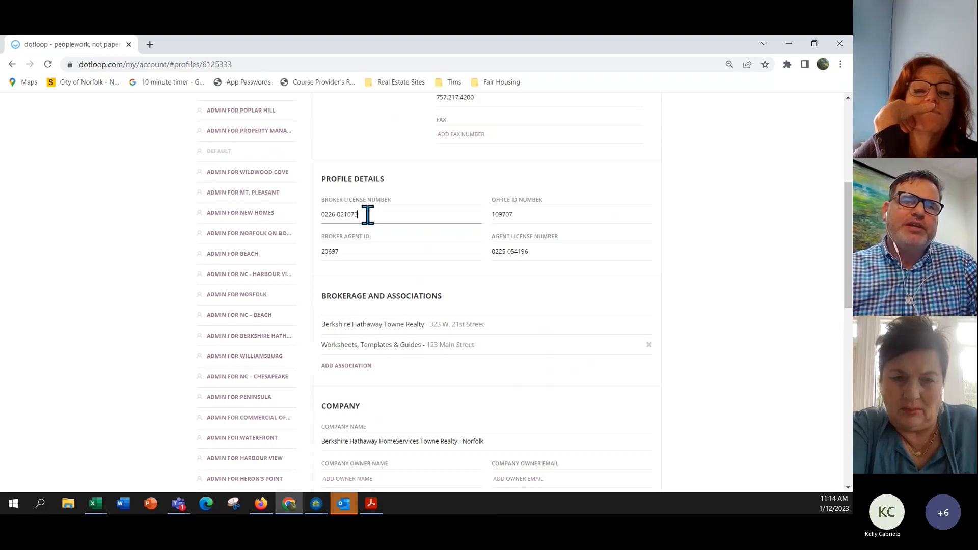
left_click_drag(368, 215, 319, 214)
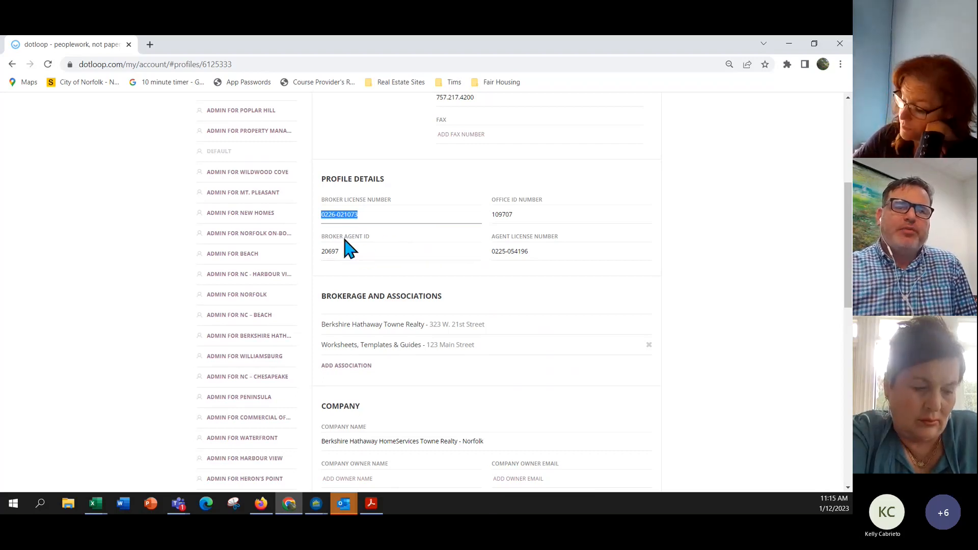
double_click(332, 252)
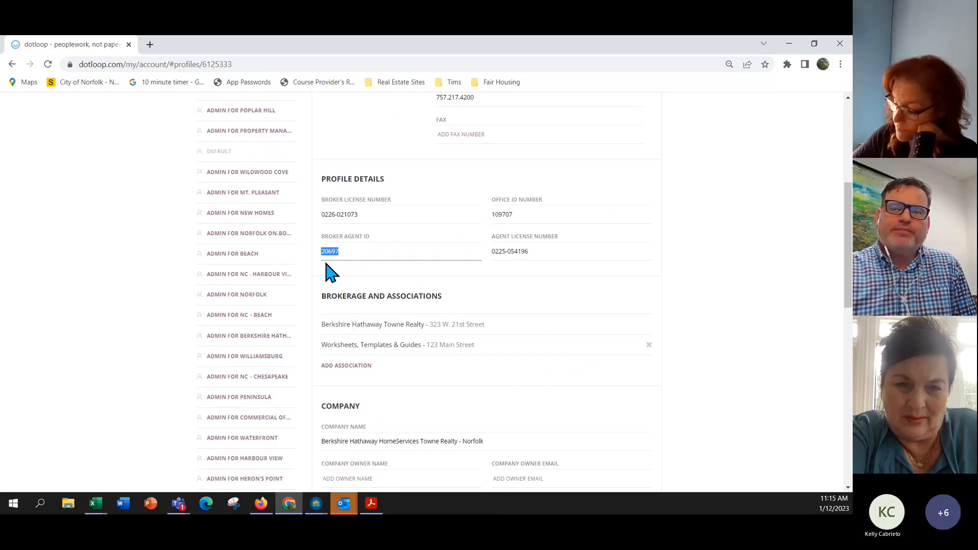
double_click(520, 215)
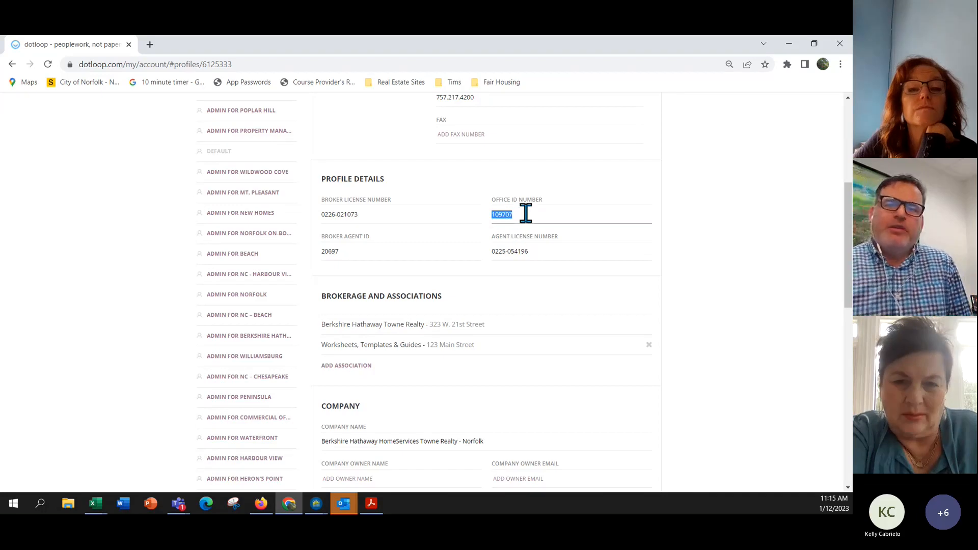
left_click_drag(534, 251, 490, 262)
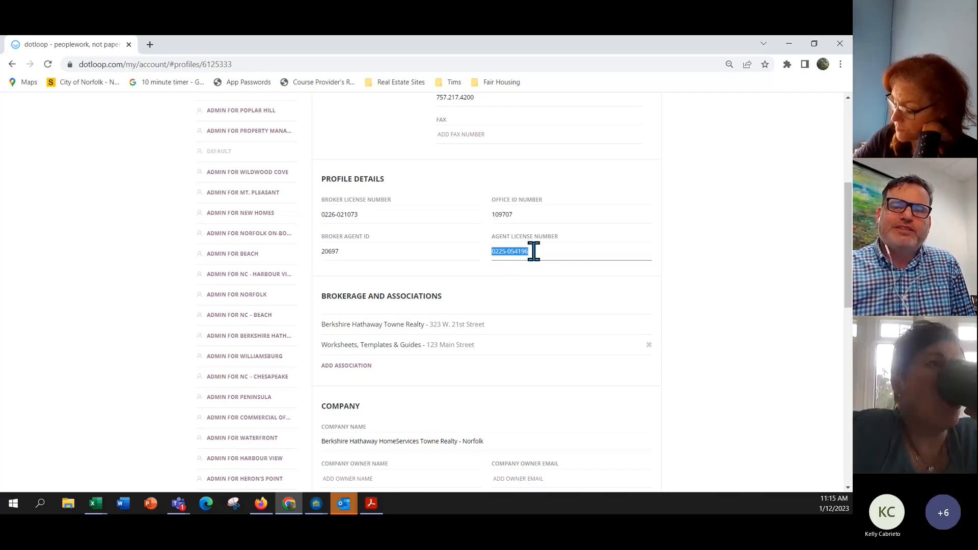
Scroll through the profile's Company and Notification Settings, leaving every notification and email alert enabled.
scroll(533, 252, "down", 2)
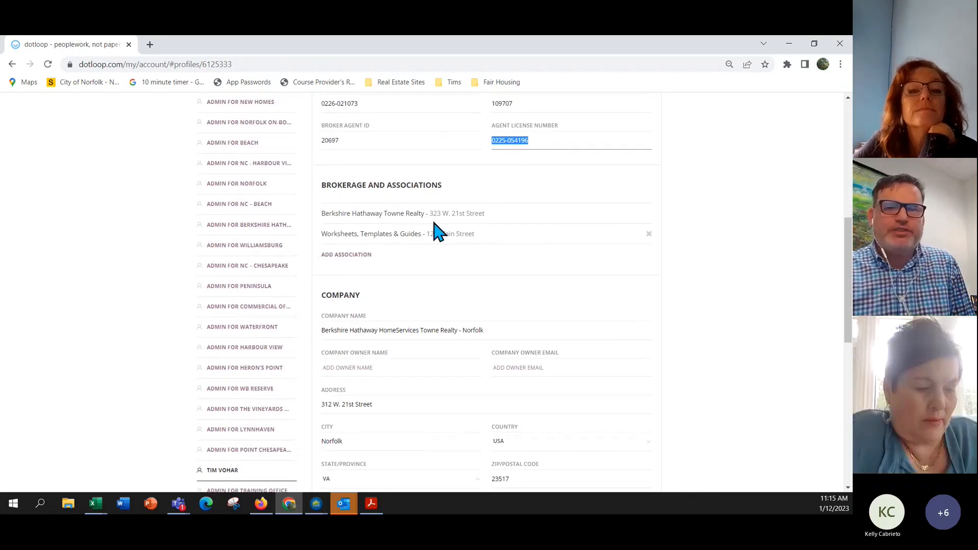
scroll(404, 235, "down", 1)
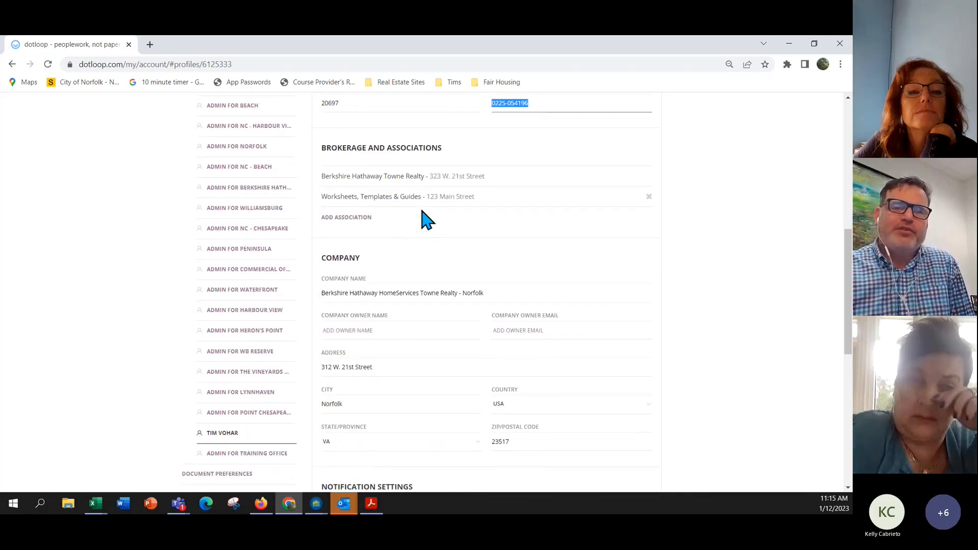
scroll(422, 212, "down", 1)
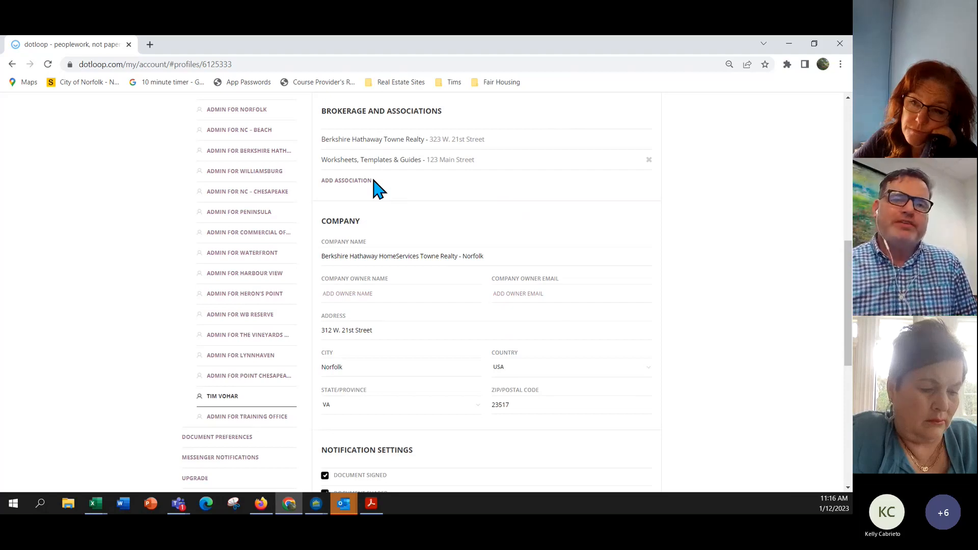
scroll(380, 188, "down", 1)
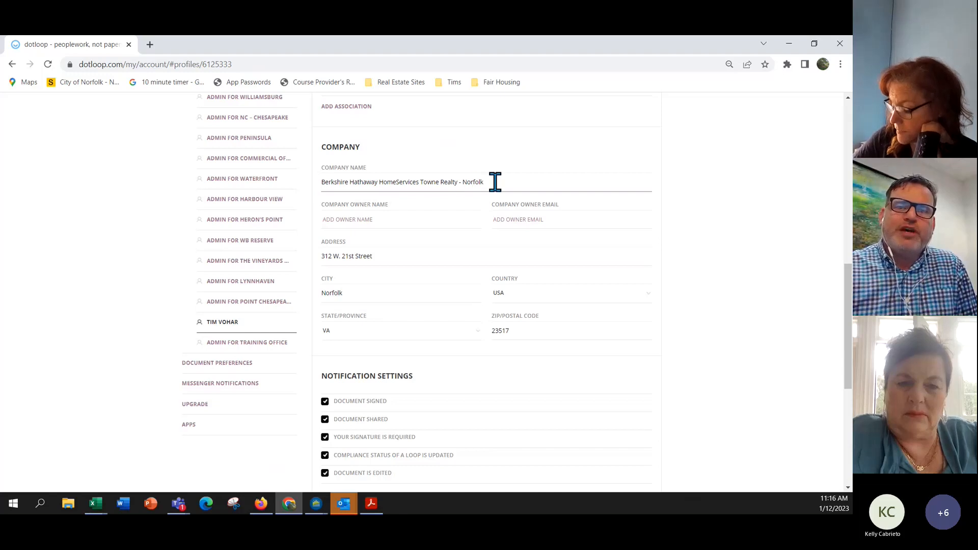
scroll(484, 182, "down", 1)
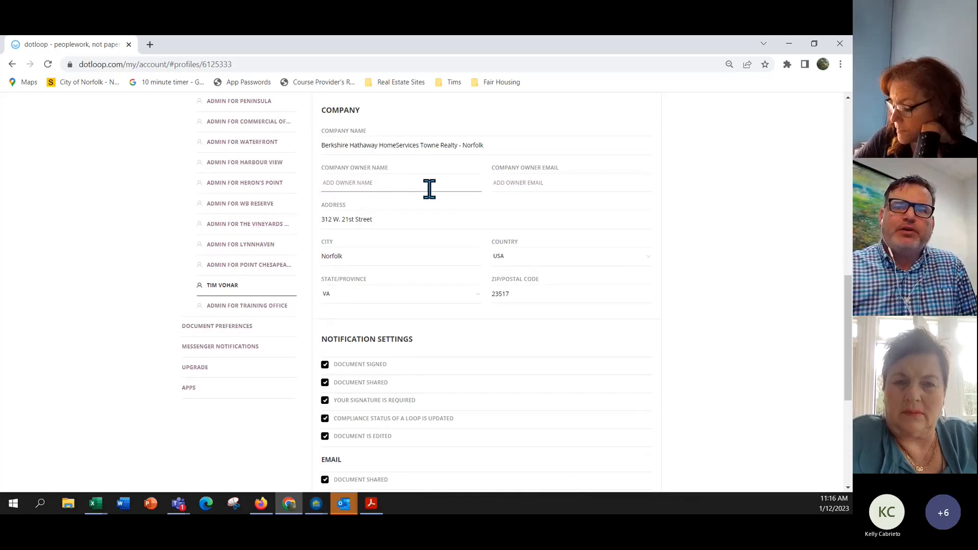
scroll(472, 189, "down", 1)
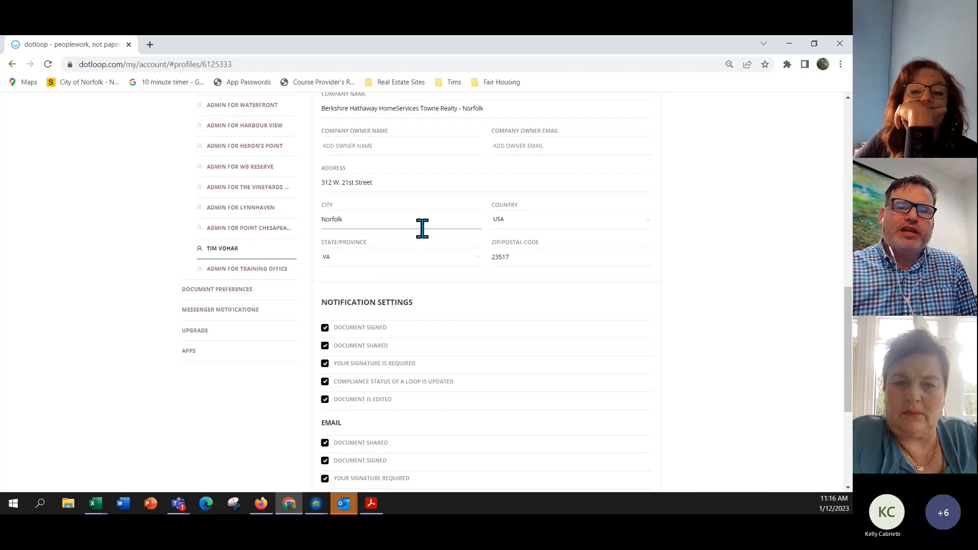
scroll(421, 222, "down", 3)
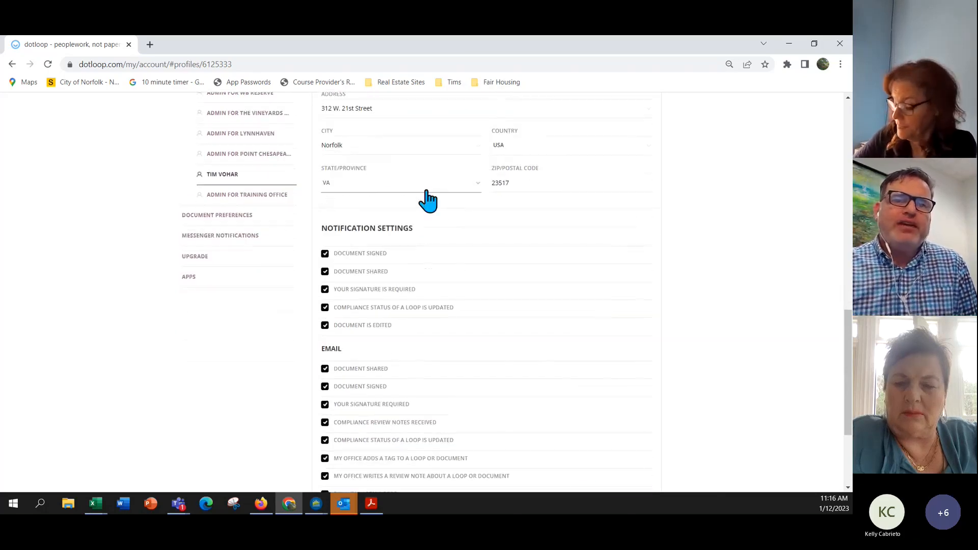
scroll(429, 189, "down", 2)
scroll(428, 189, "up", 1)
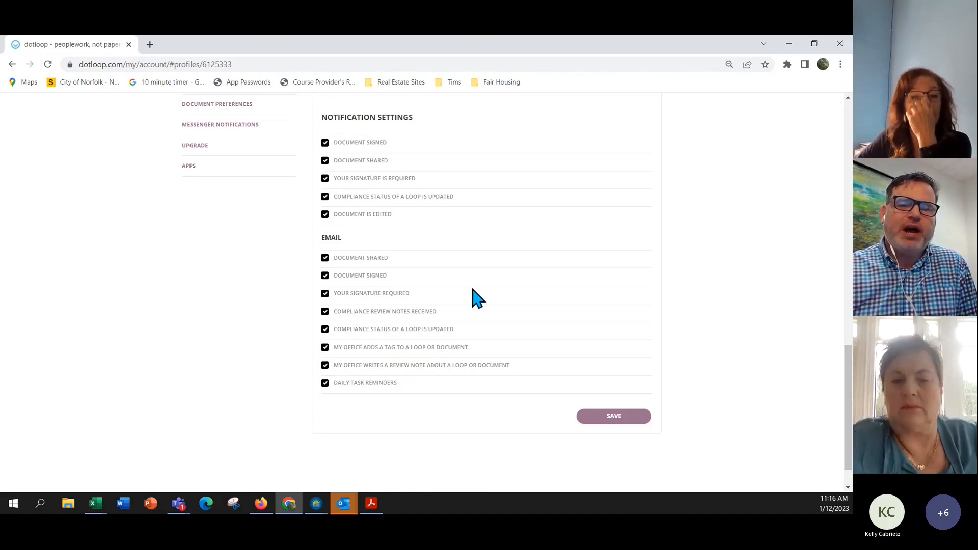
left_click(615, 417)
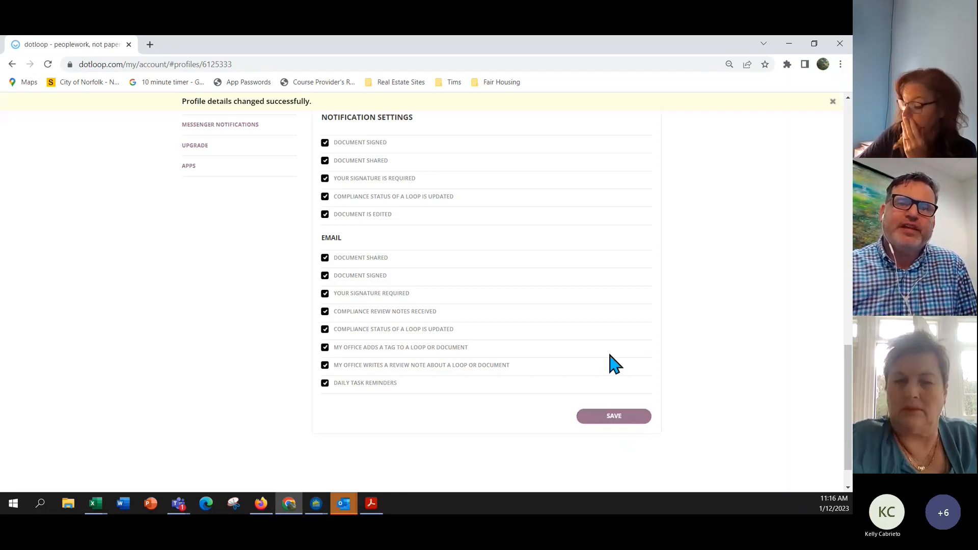
scroll(586, 300, "up", 6)
scroll(586, 296, "up", 1)
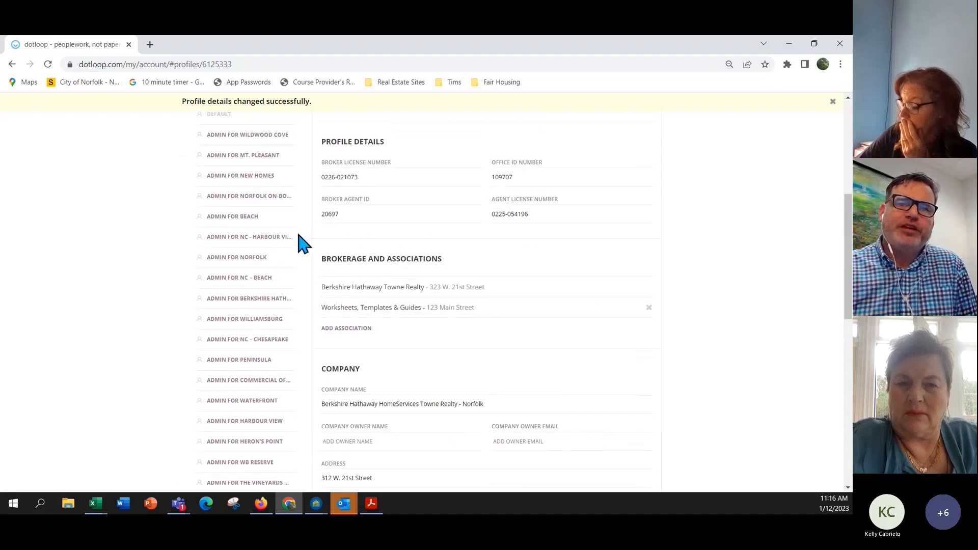
scroll(486, 322, "down", 2)
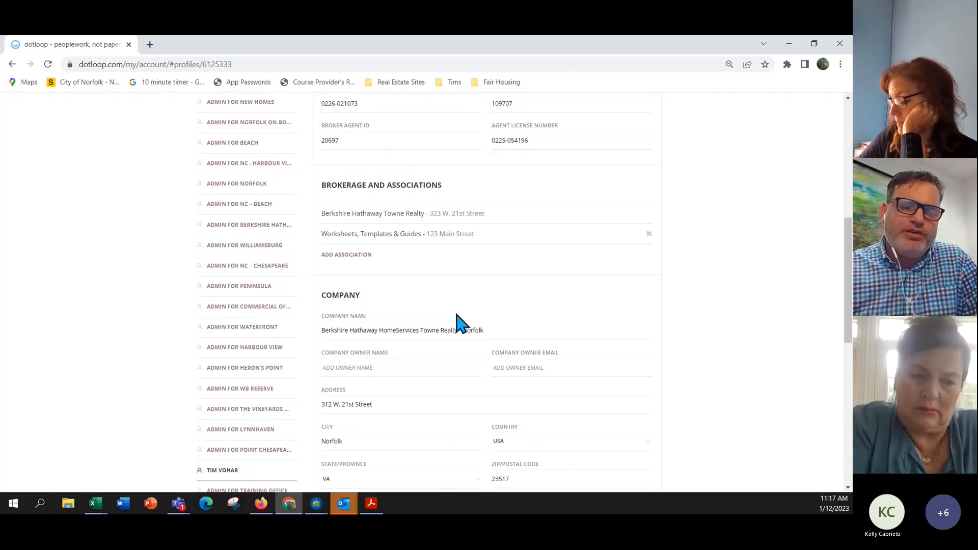
scroll(457, 322, "down", 1)
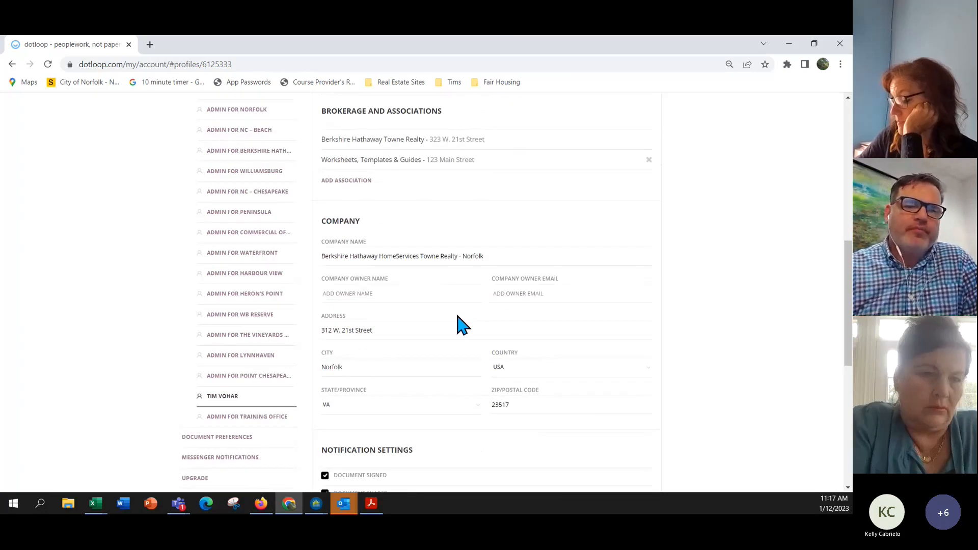
scroll(457, 322, "down", 2)
scroll(457, 322, "up", 6)
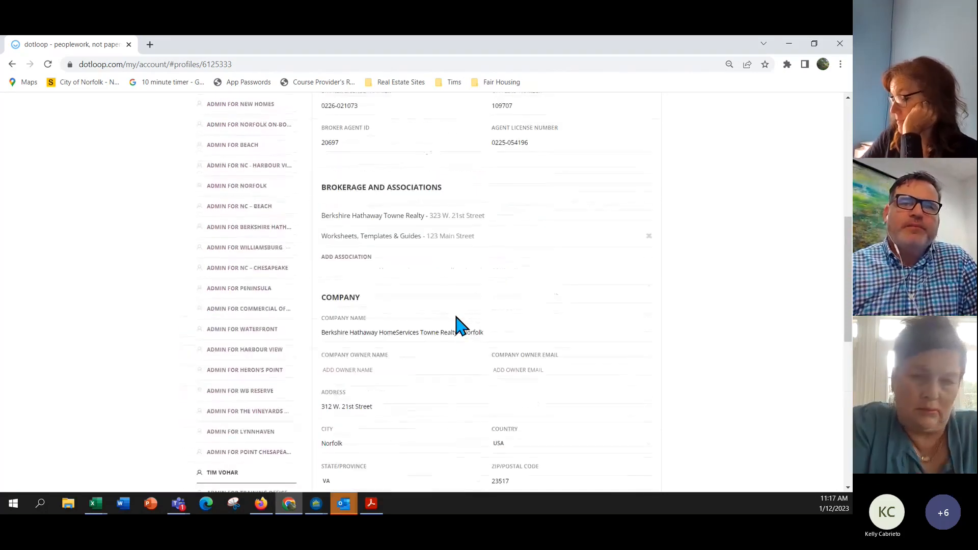
scroll(457, 322, "up", 2)
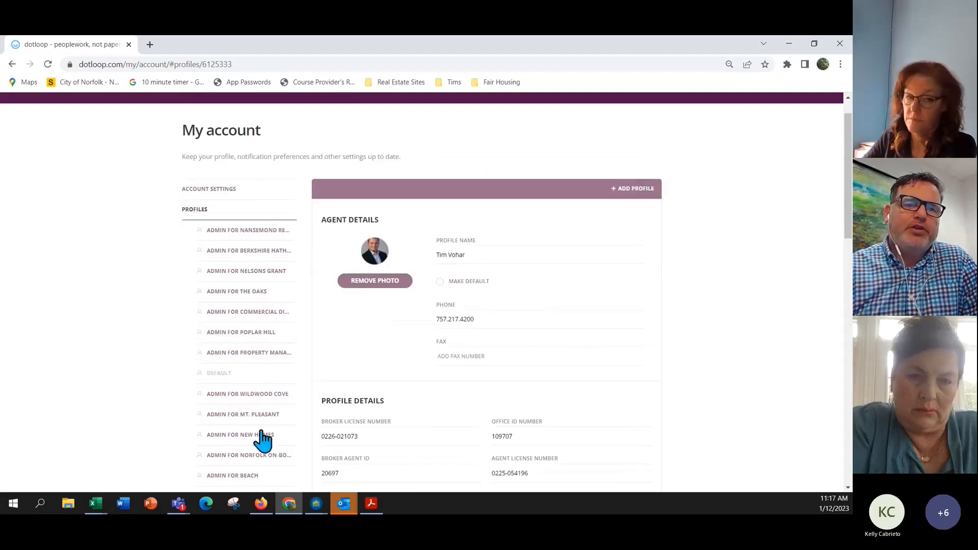
scroll(500, 364, "down", 2)
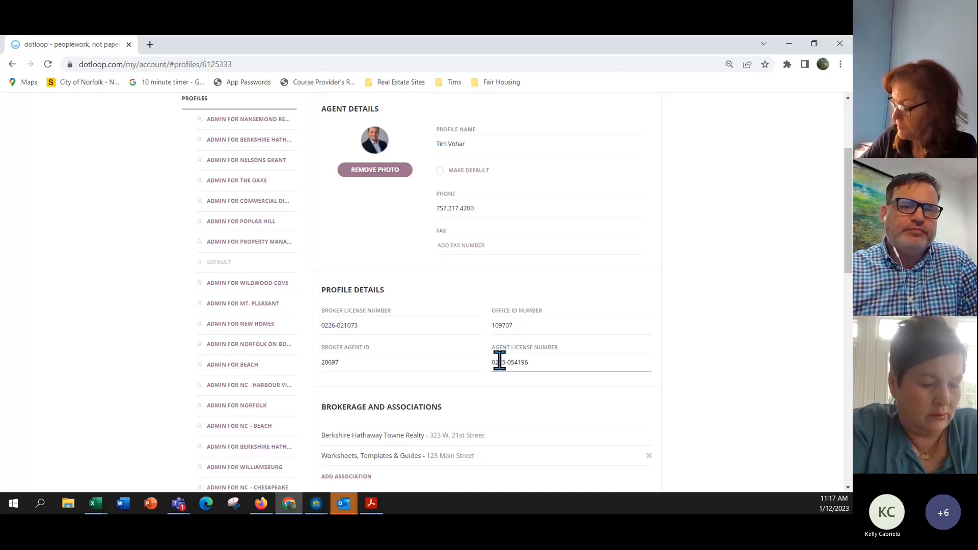
scroll(494, 364, "up", 3)
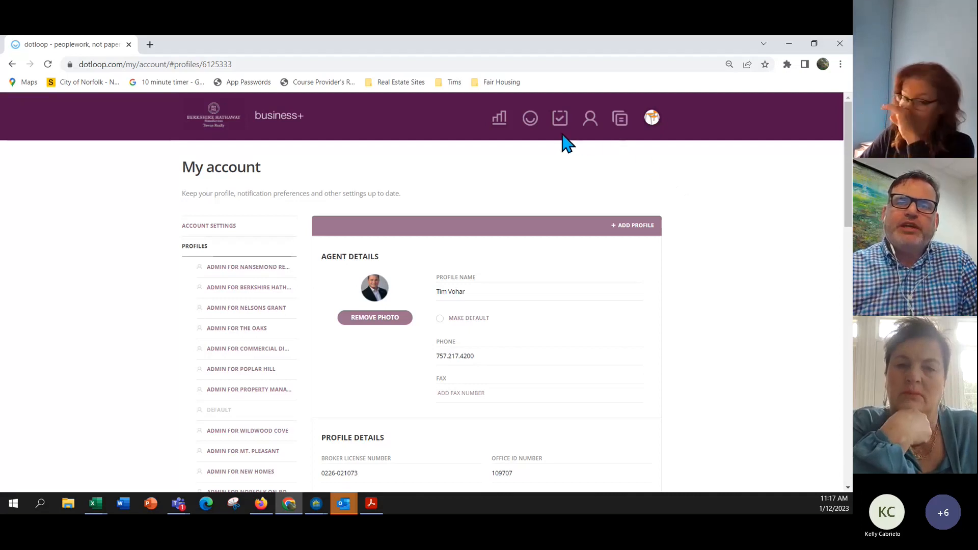
left_click(529, 122)
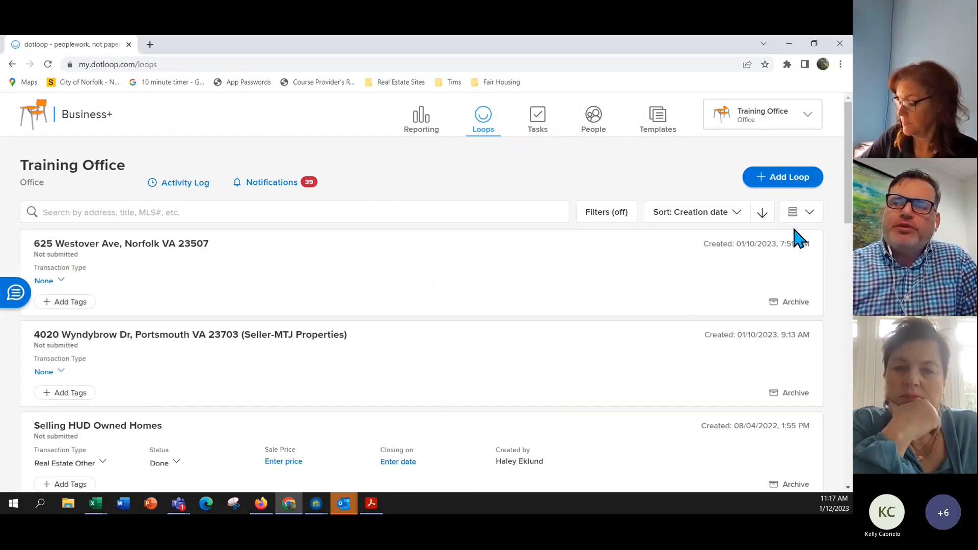
left_click(789, 184)
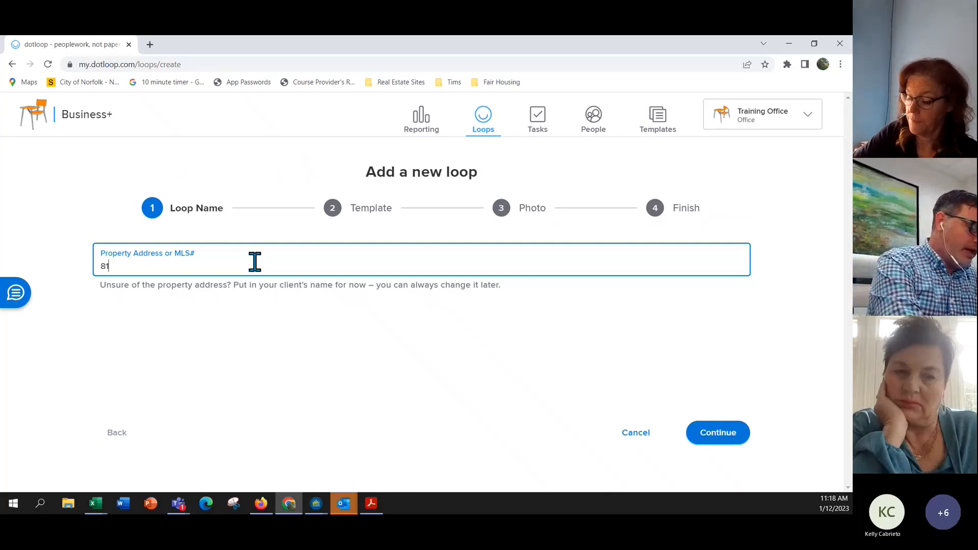
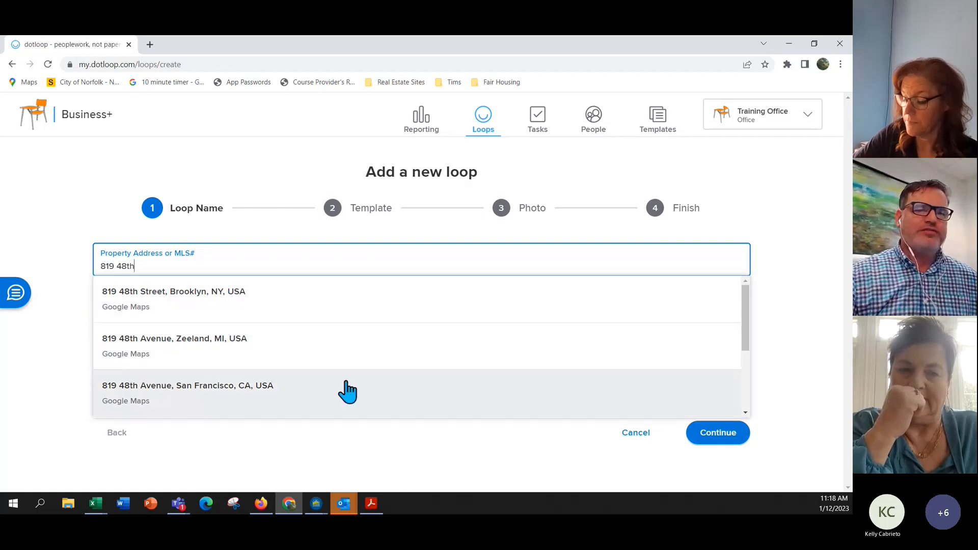
mouse_move(743, 314)
left_mouse_down()
mouse_move(747, 373)
mouse_move(752, 325)
left_mouse_up()
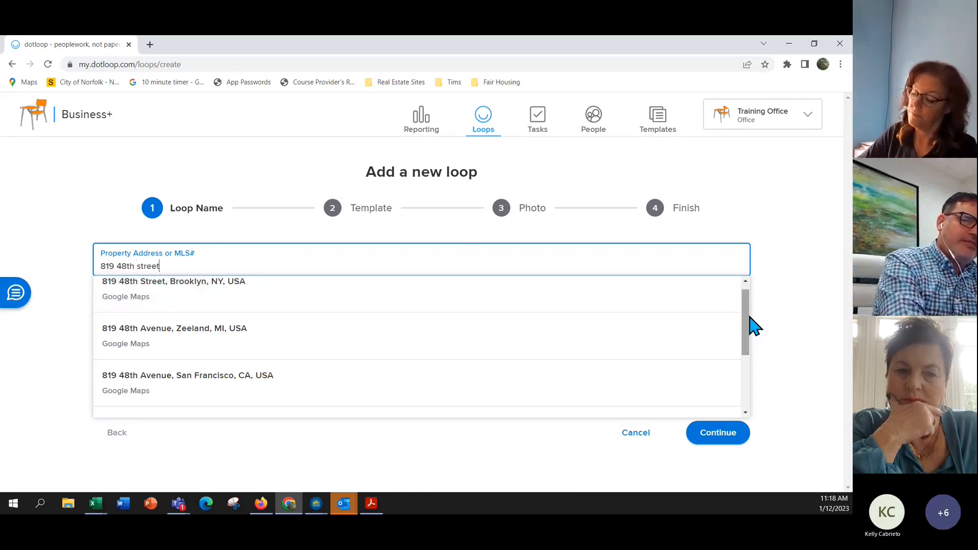
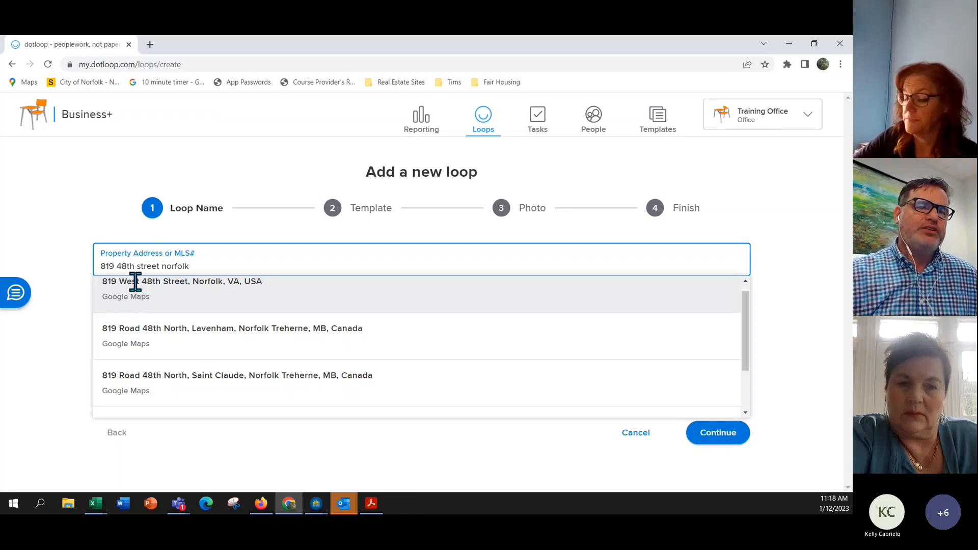
left_click(137, 286)
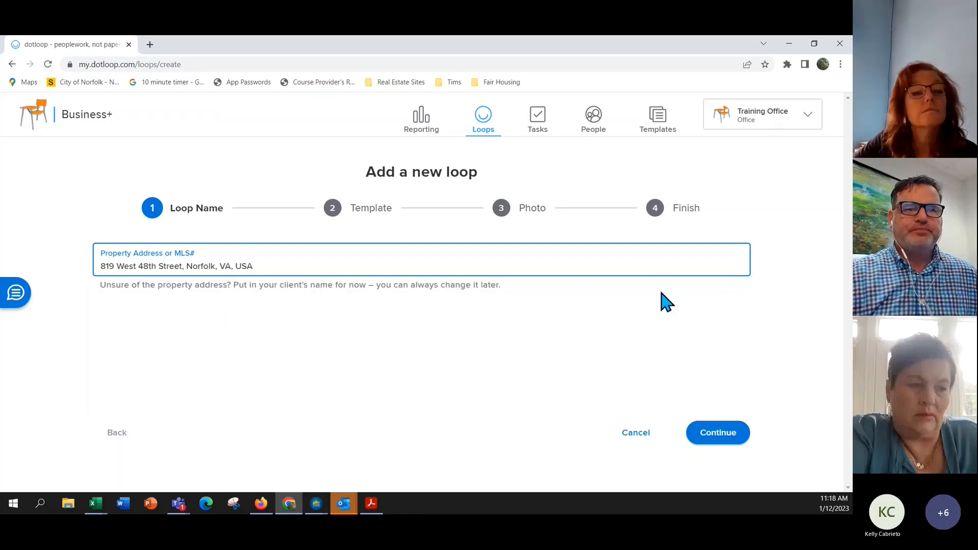
Apply the Listing Residential Standard Loop template and finish the wizard without a photo.
left_click(718, 434)
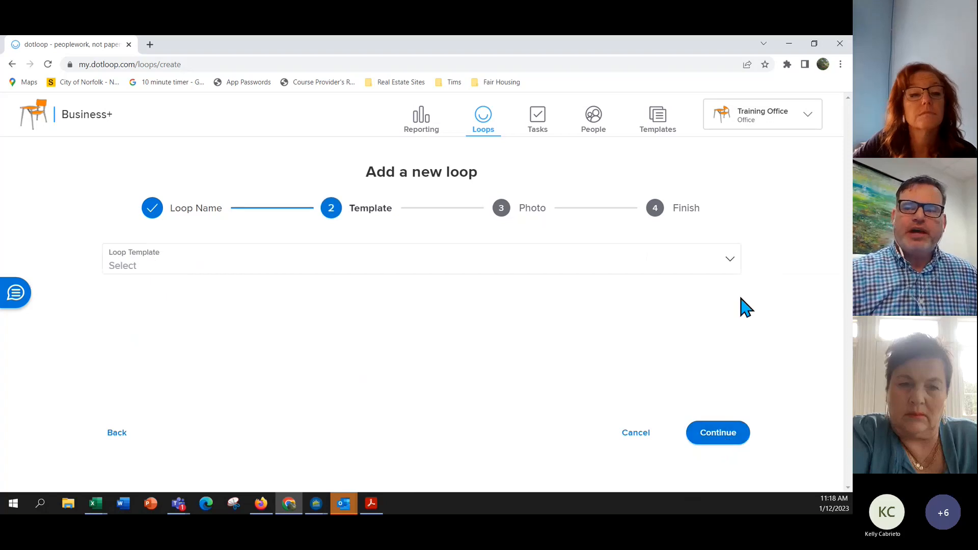
left_click(730, 265)
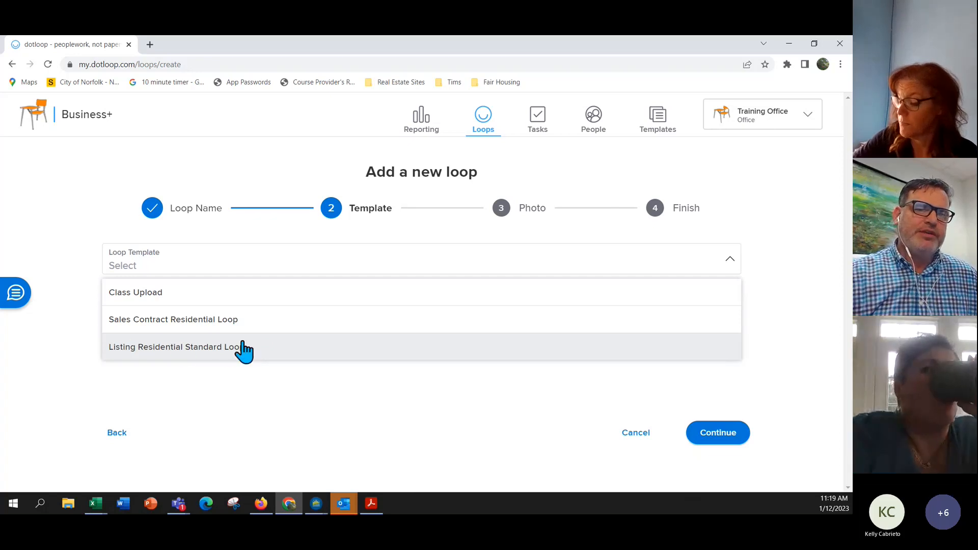
left_click(170, 350)
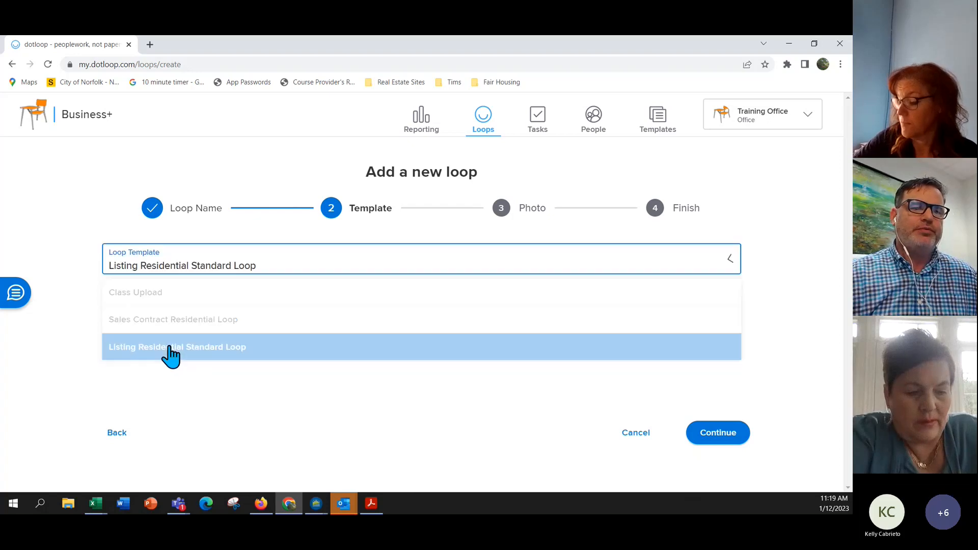
left_click(714, 434)
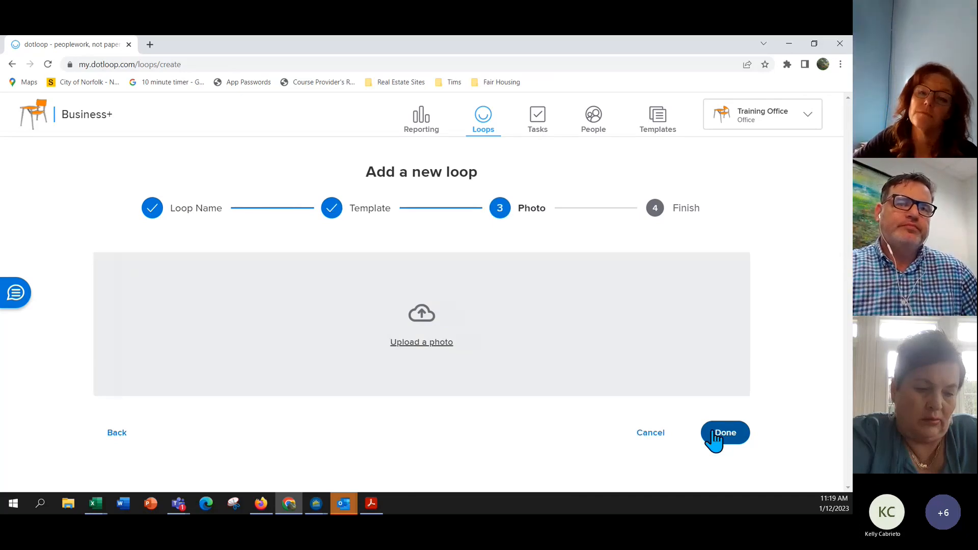
left_click(716, 435)
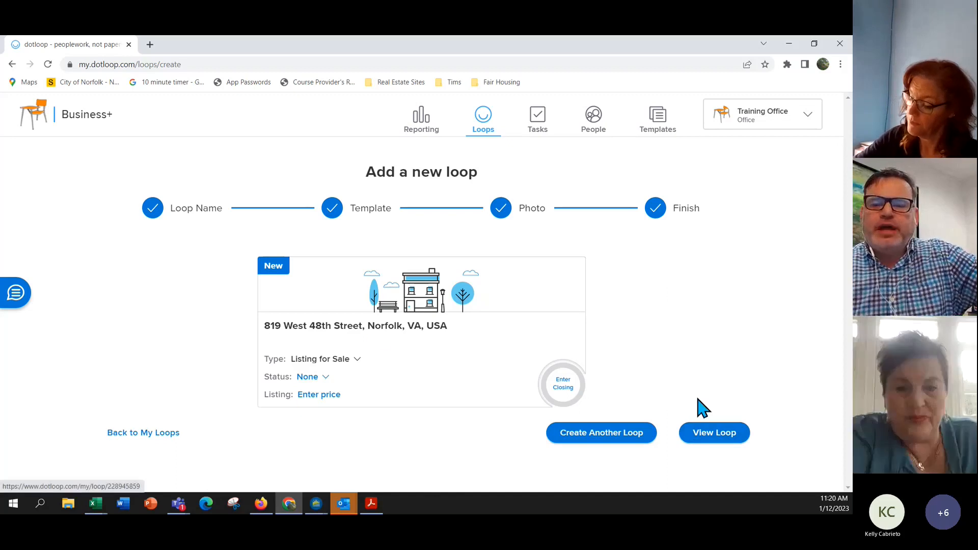
Open the newly created loop and scroll through its documents.
left_click(719, 436)
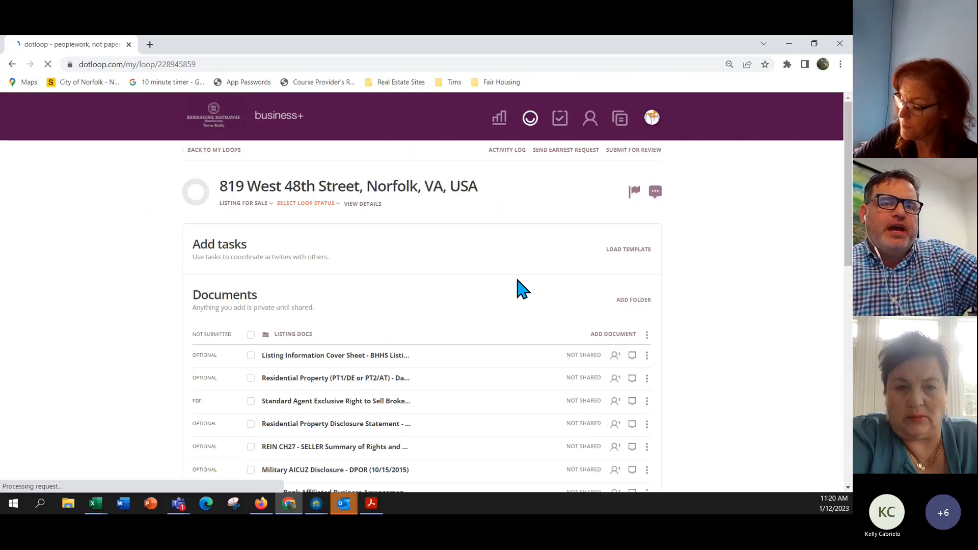
scroll(508, 283, "down", 2)
scroll(509, 278, "down", 5)
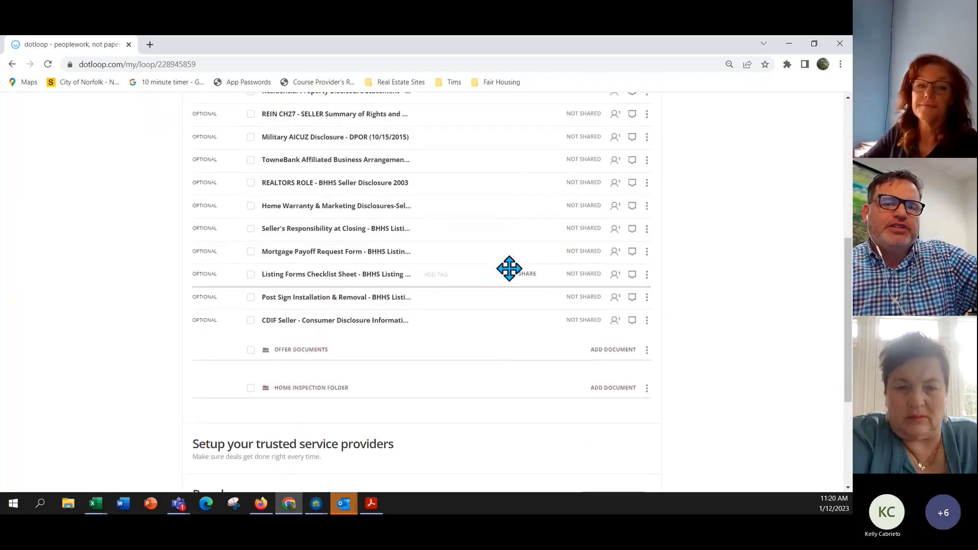
scroll(509, 268, "up", 5)
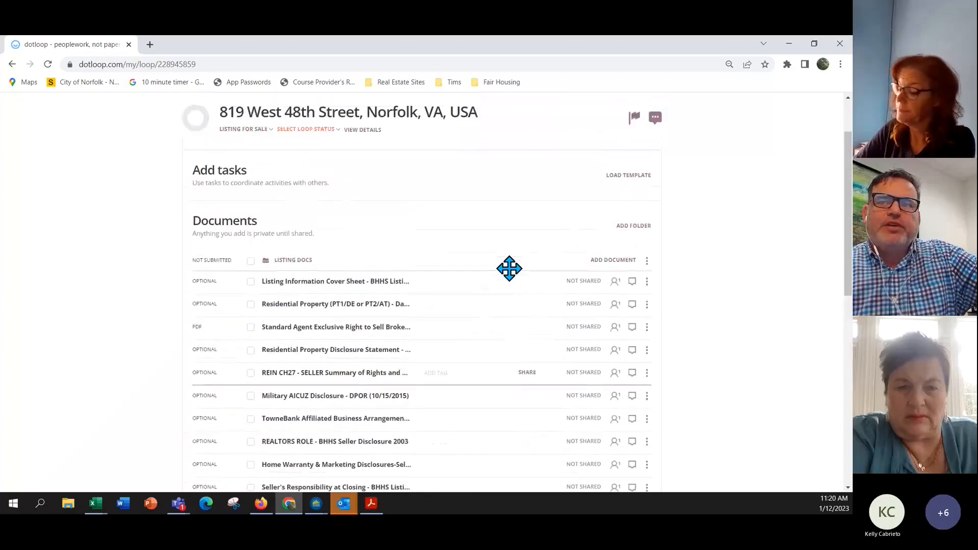
scroll(509, 269, "up", 2)
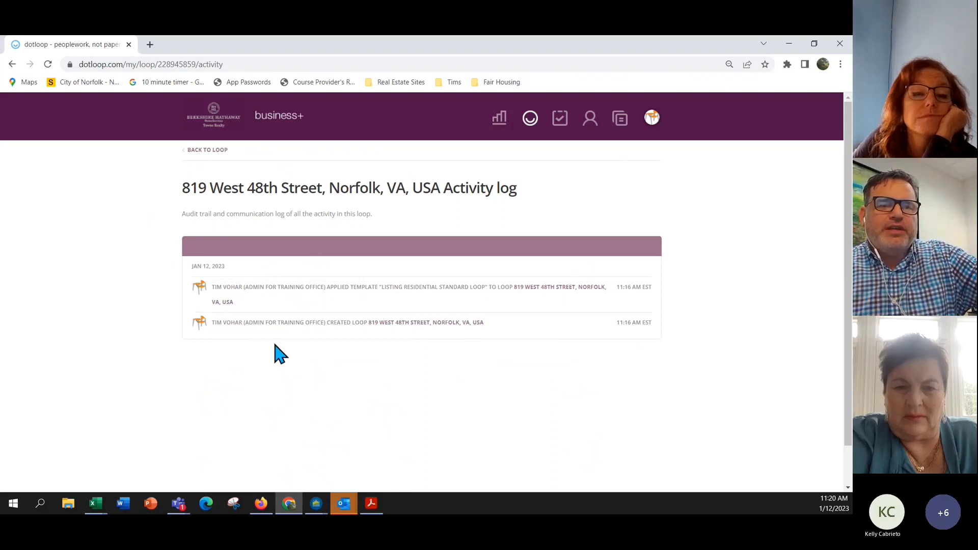
left_click(206, 161)
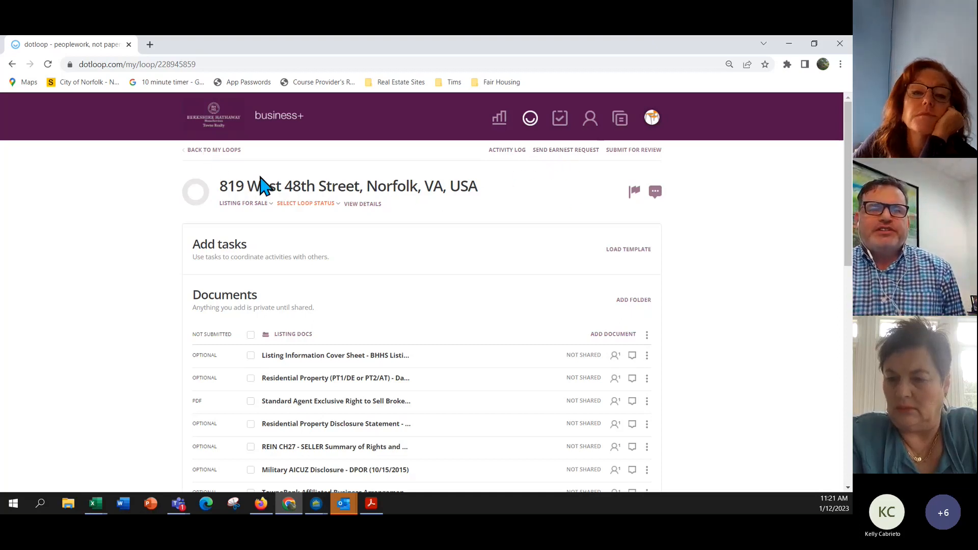
Leave the transaction type as Listing for Sale and set the loop status to Pre-Listing.
left_click(240, 204)
left_click(418, 161)
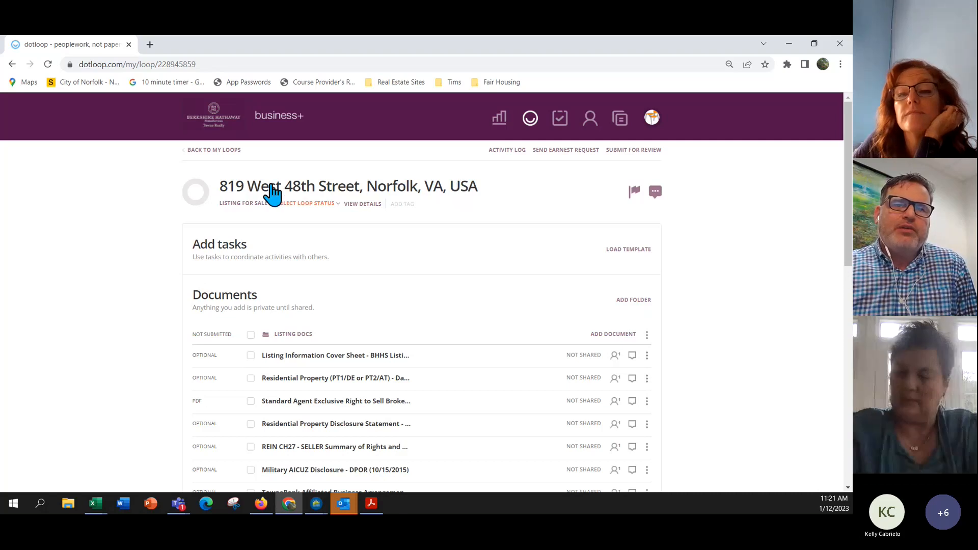
left_click(248, 204)
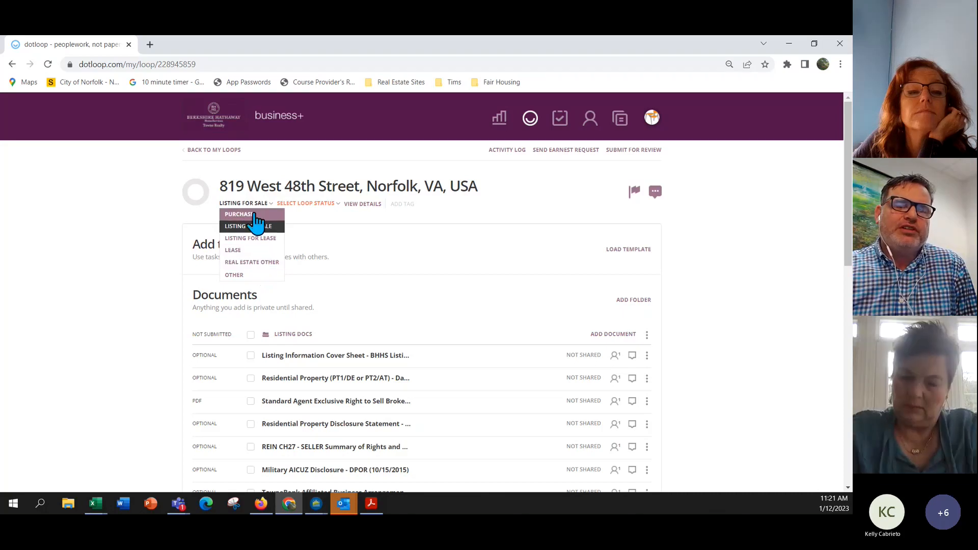
left_click(316, 219)
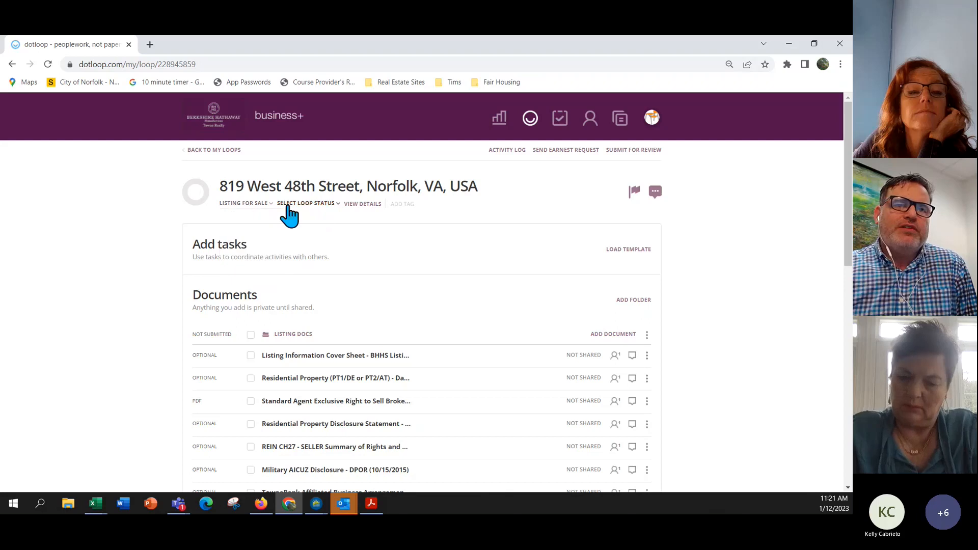
left_click(324, 204)
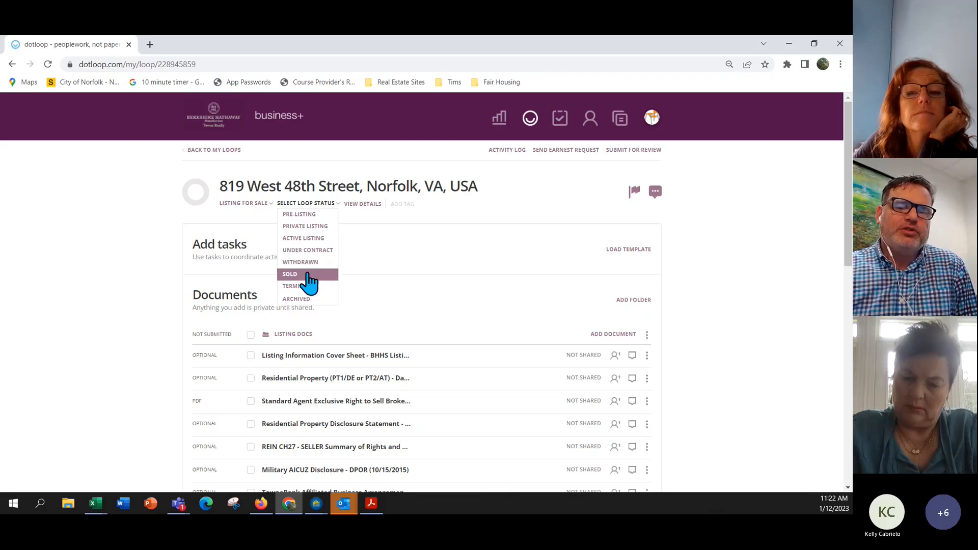
left_click(317, 214)
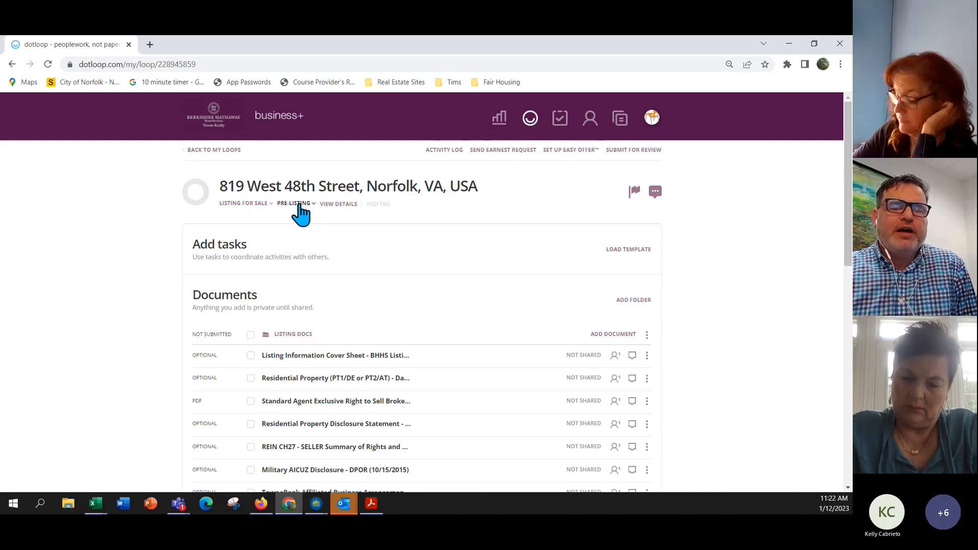
Open the loop's details and scroll down to the Norfolk, VA 23508 property address.
left_click(337, 204)
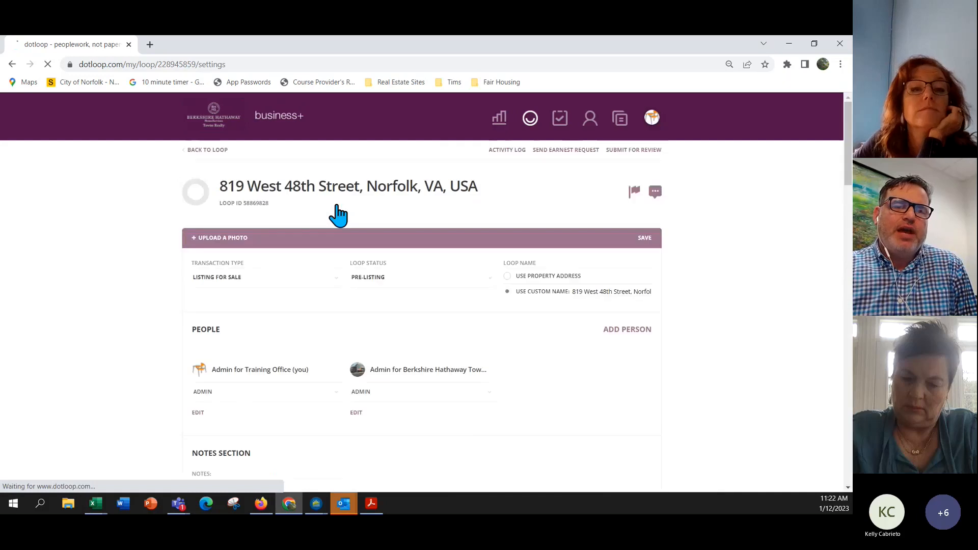
scroll(376, 195, "down", 1)
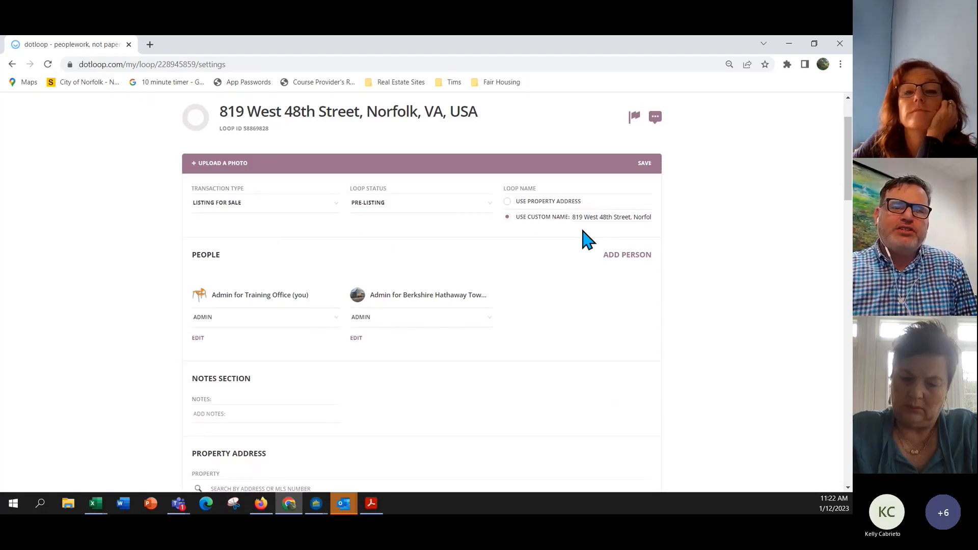
scroll(535, 242, "down", 2)
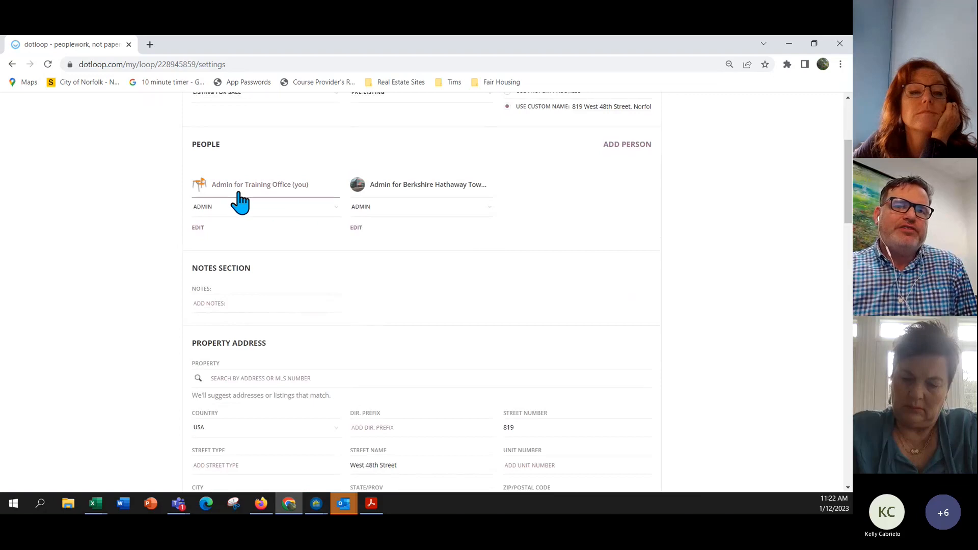
scroll(369, 209, "down", 1)
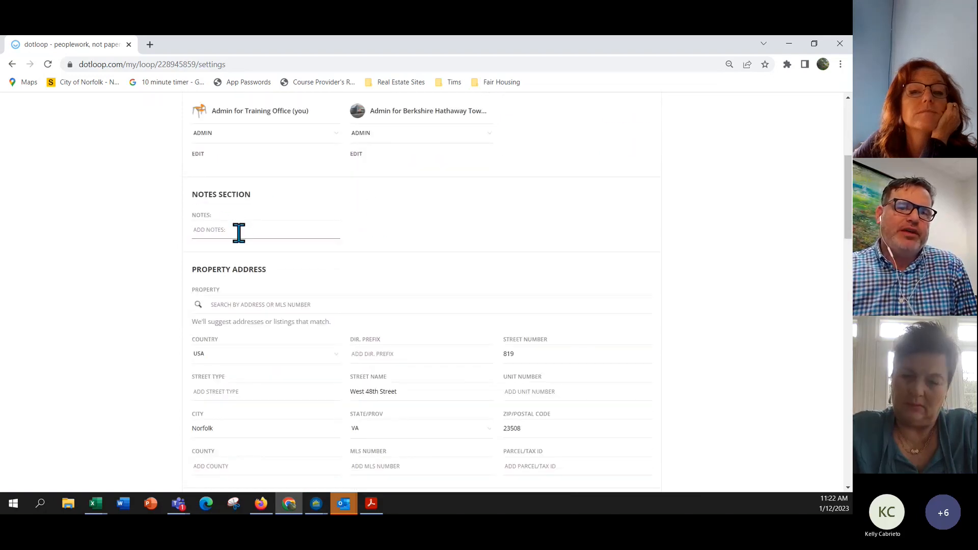
scroll(240, 231, "down", 1)
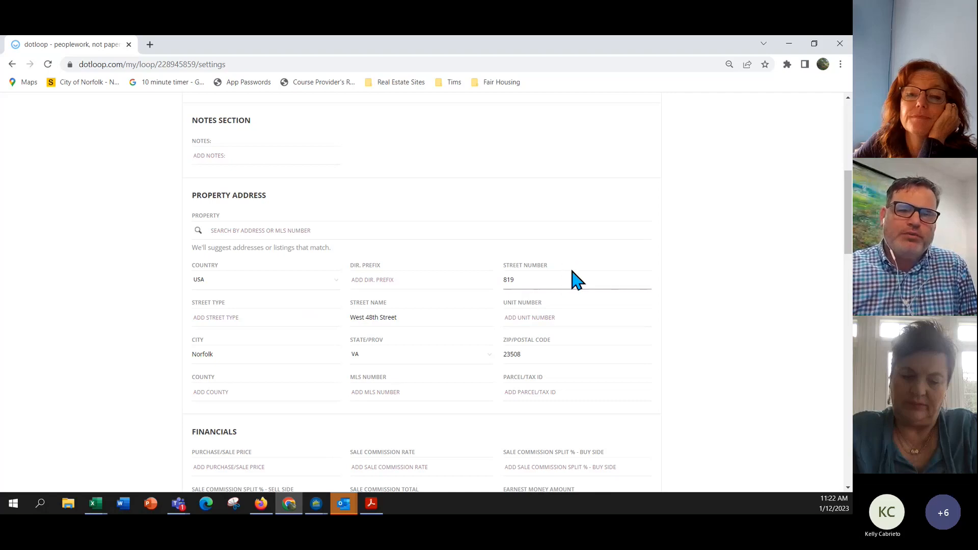
scroll(572, 277, "down", 2)
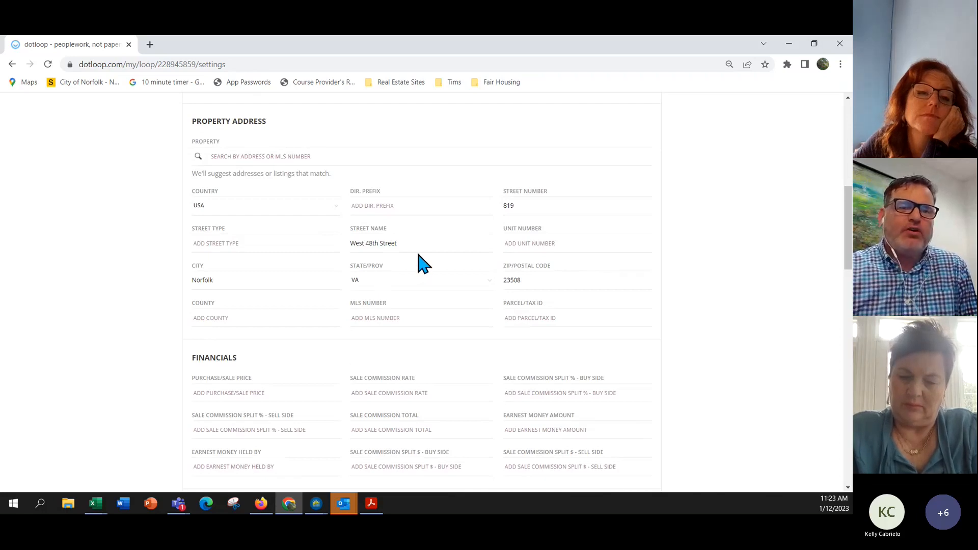
Set the purchase/sale price to 450,000 and the commission rate to 6.
scroll(423, 262, "down", 4)
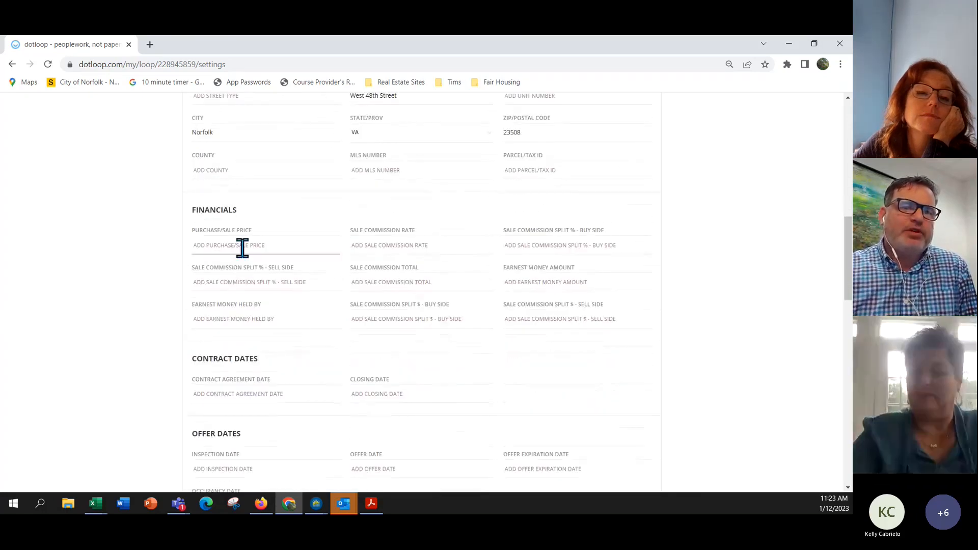
left_click(242, 248)
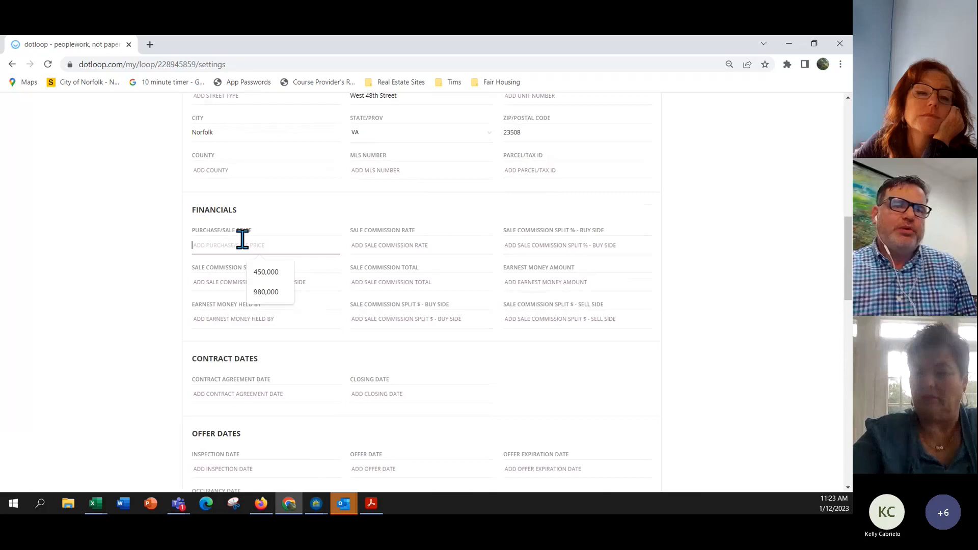
left_click(267, 273)
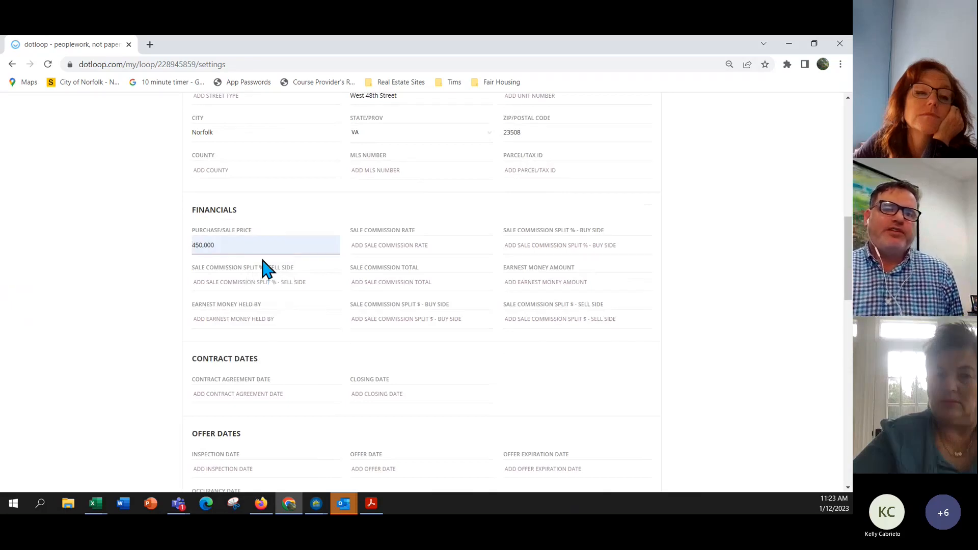
left_click(390, 246)
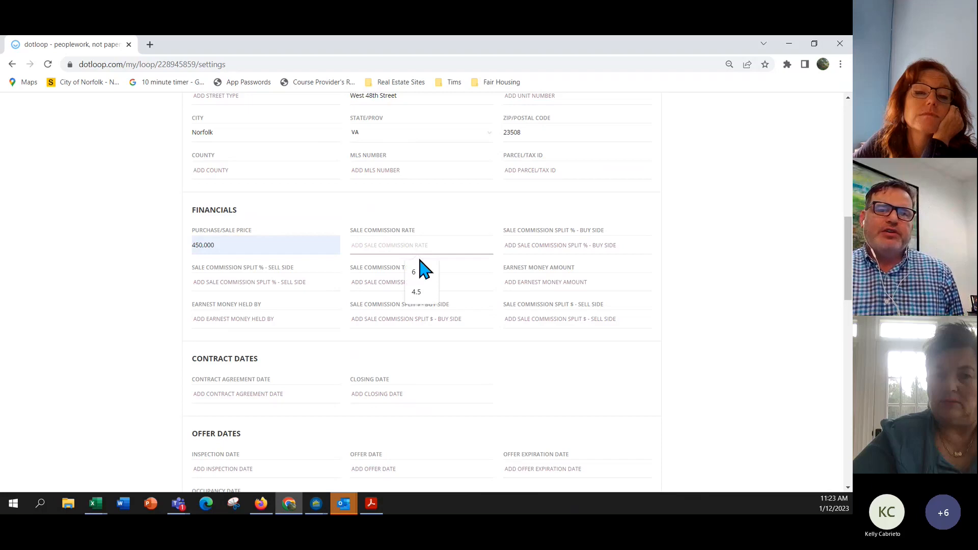
left_click(413, 273)
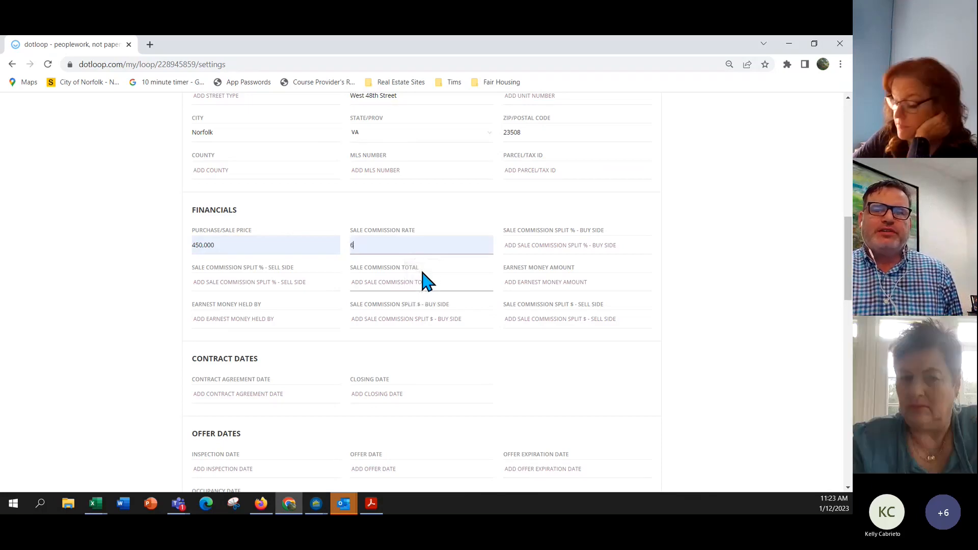
Enter buy-side and sell-side splits of 3 each and a commission total of 6.
left_click(534, 249)
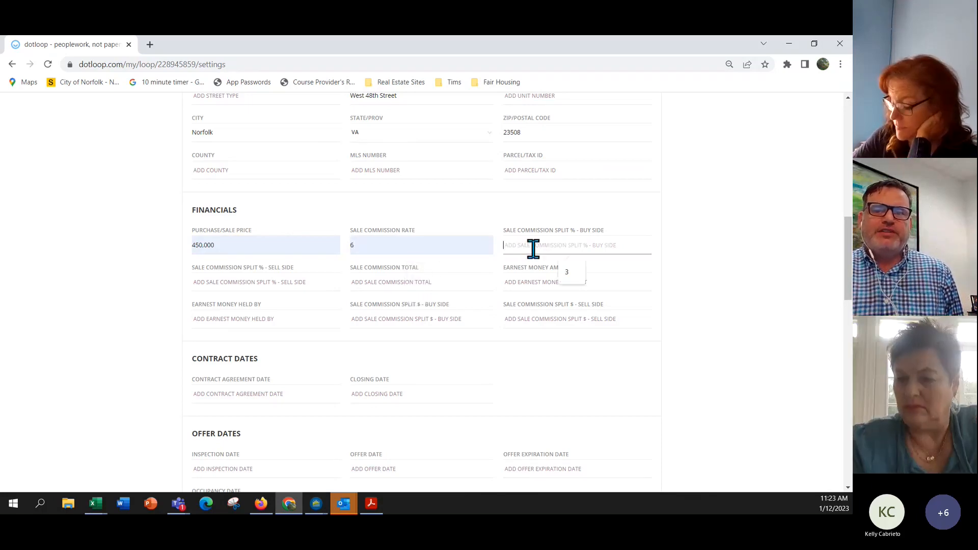
left_click(564, 274)
left_click(268, 284)
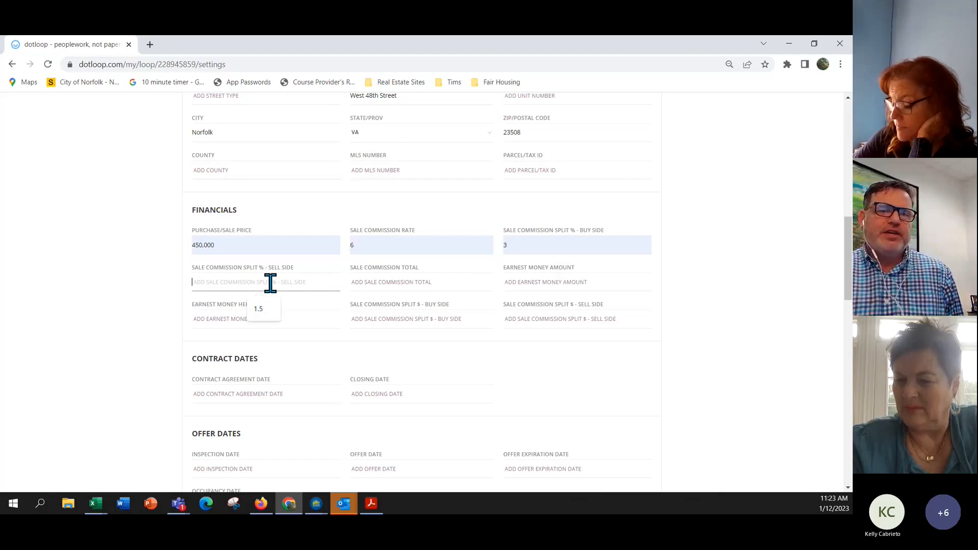
type("3")
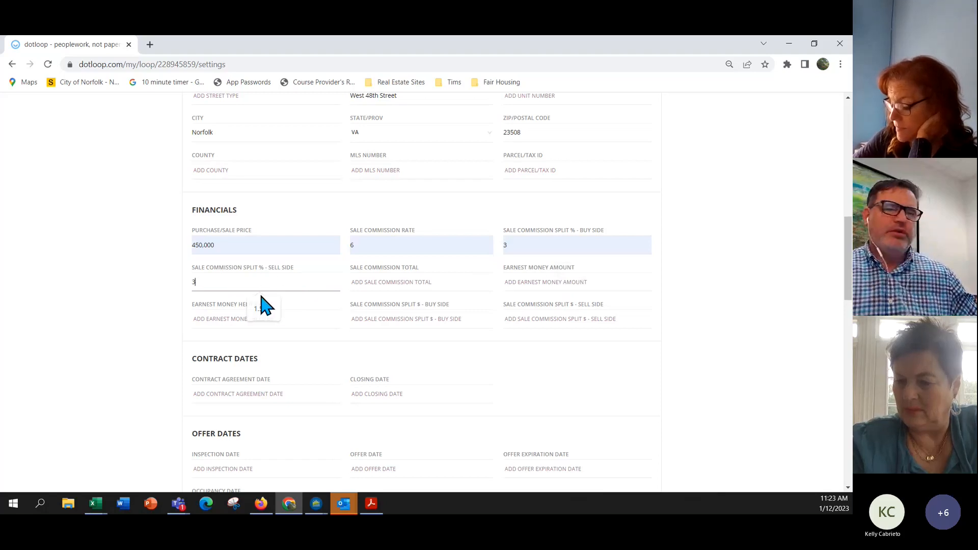
left_click(409, 283)
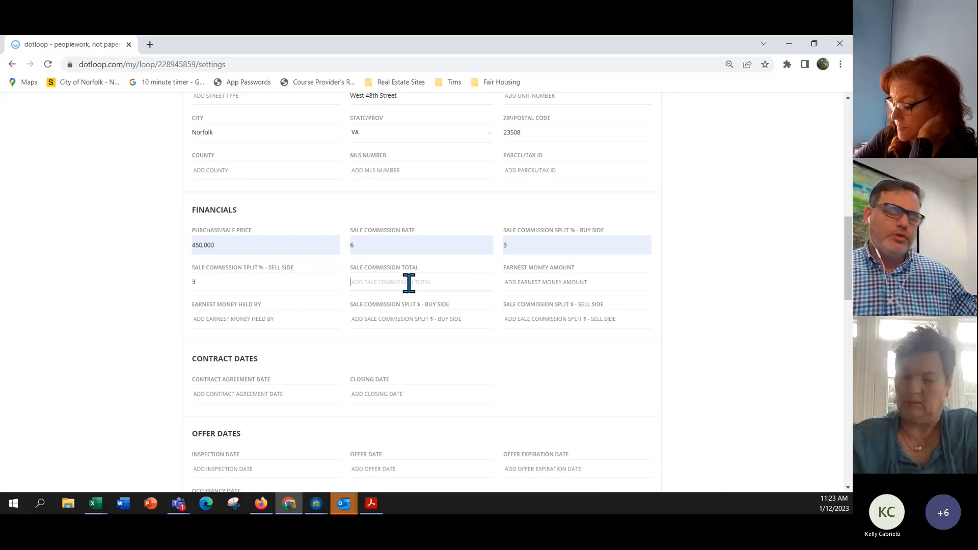
type("6")
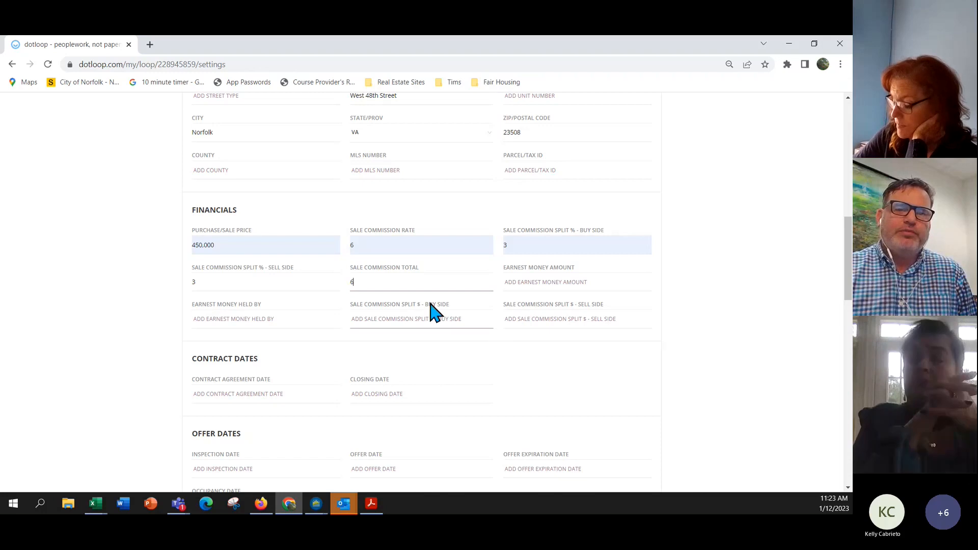
scroll(421, 316, "down", 2)
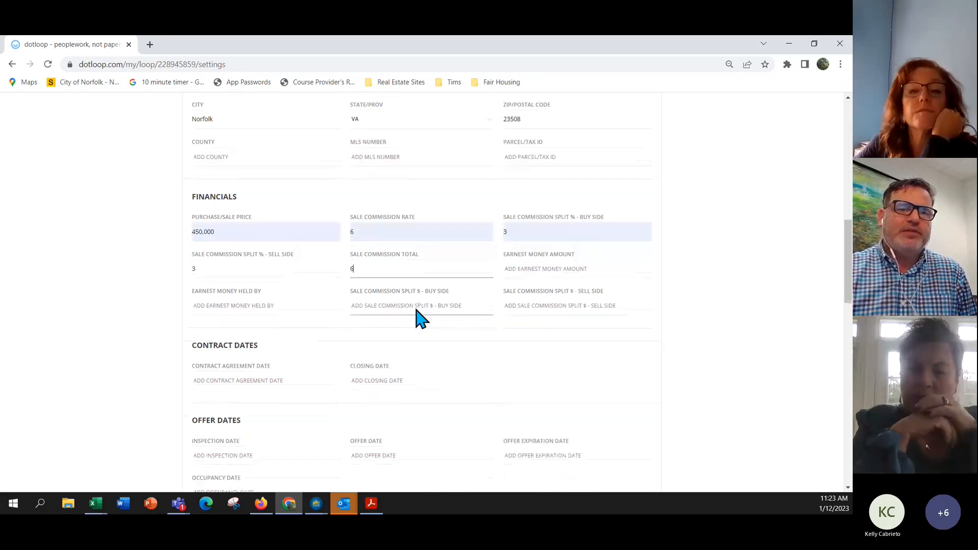
scroll(408, 318, "down", 1)
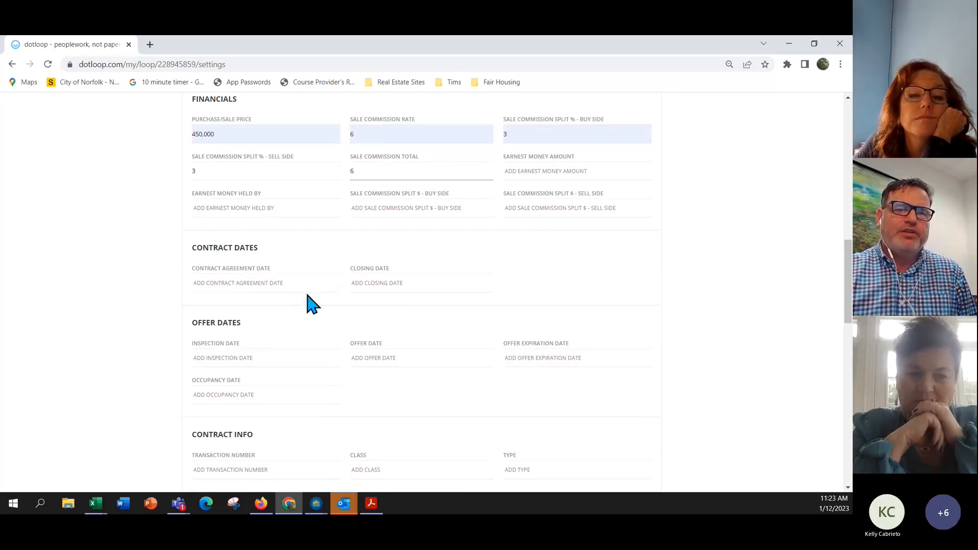
scroll(377, 303, "down", 2)
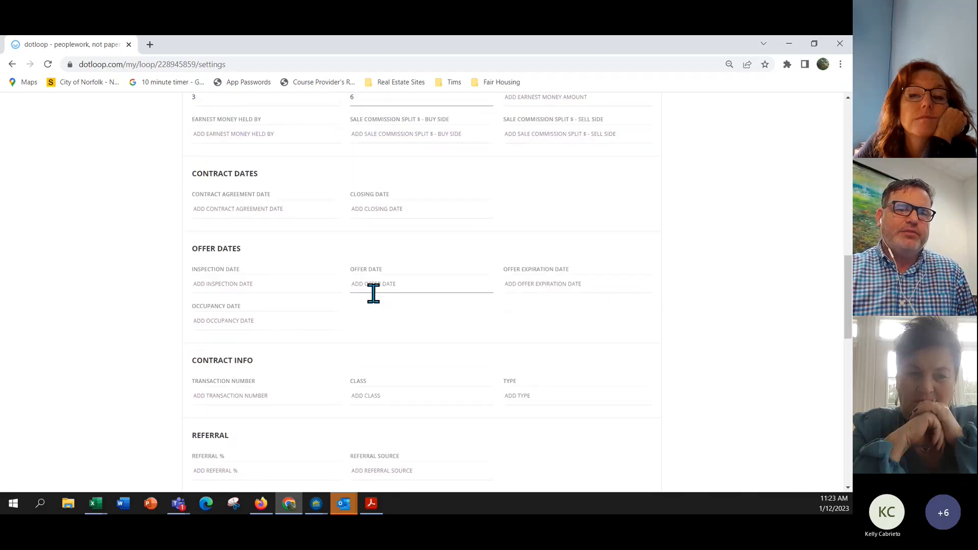
scroll(373, 293, "down", 1)
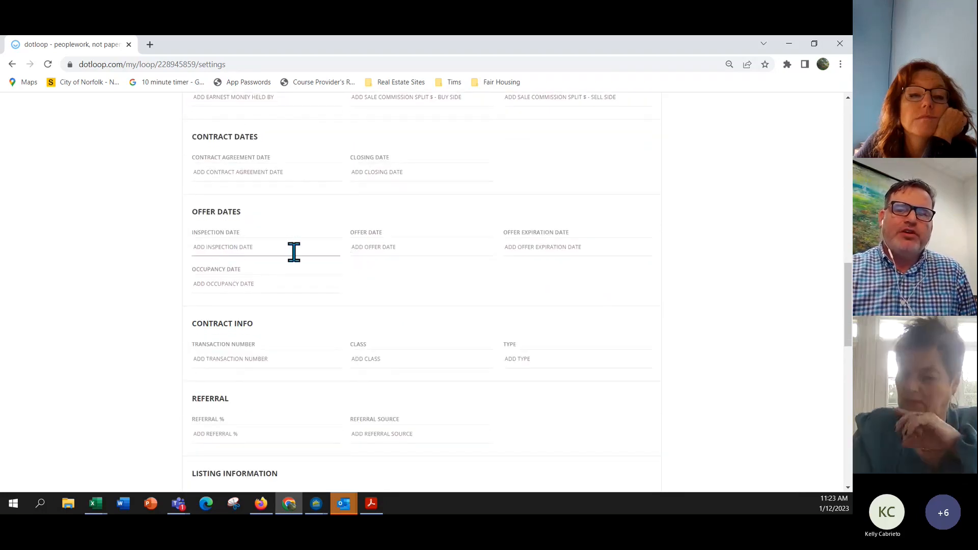
scroll(295, 252, "down", 2)
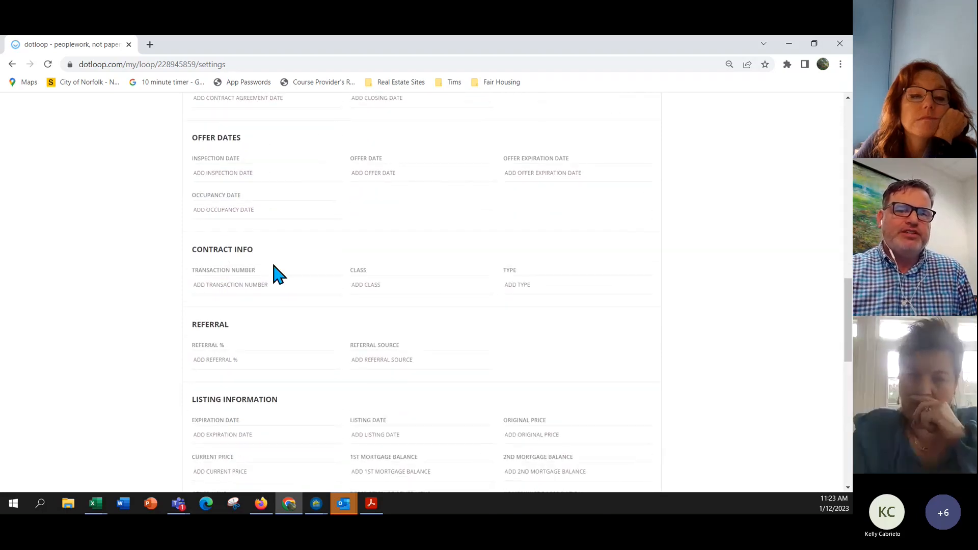
scroll(277, 271, "down", 3)
left_click(225, 250)
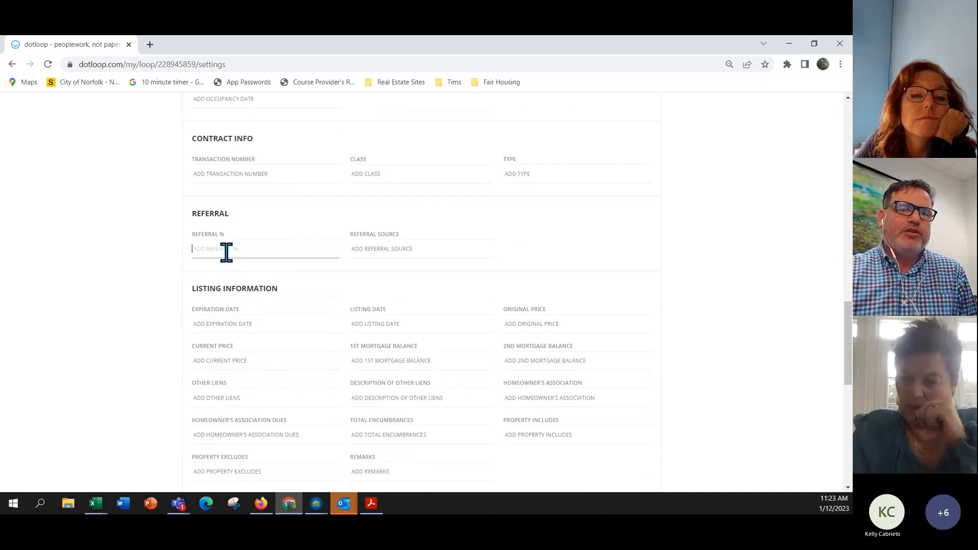
left_click(393, 253)
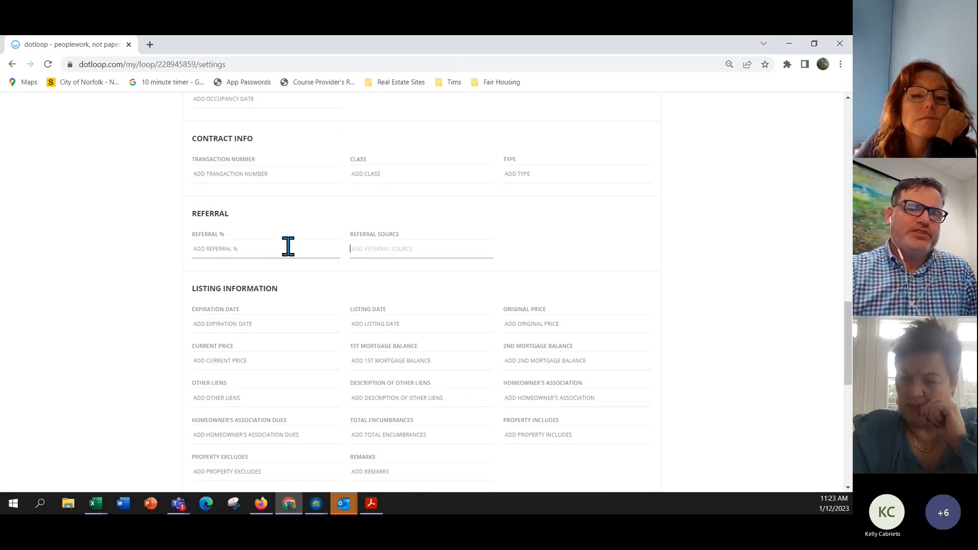
scroll(287, 246, "down", 1)
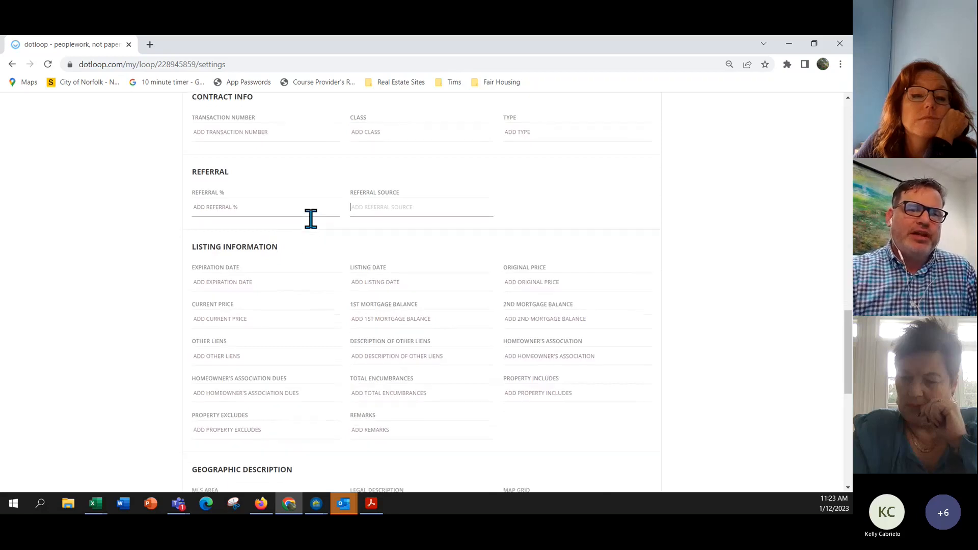
scroll(234, 251, "down", 1)
Set the expiration date to 03/31/2023 and the listing date to 01/12/2023.
left_click(230, 250)
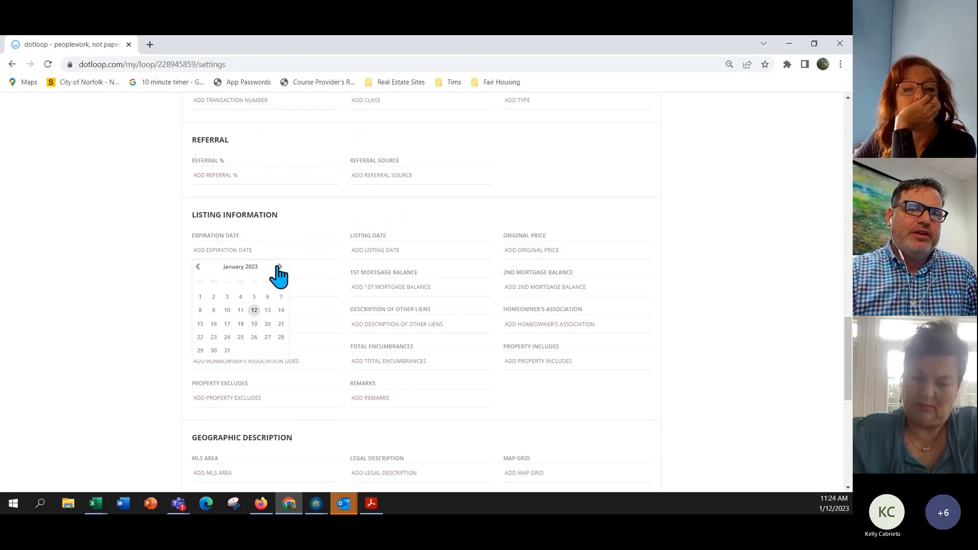
left_click(279, 268)
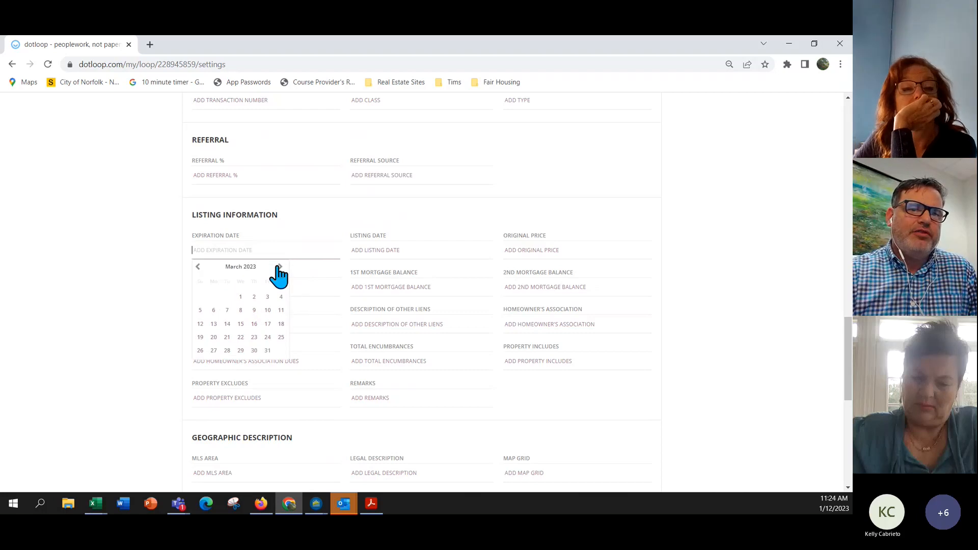
left_click(268, 350)
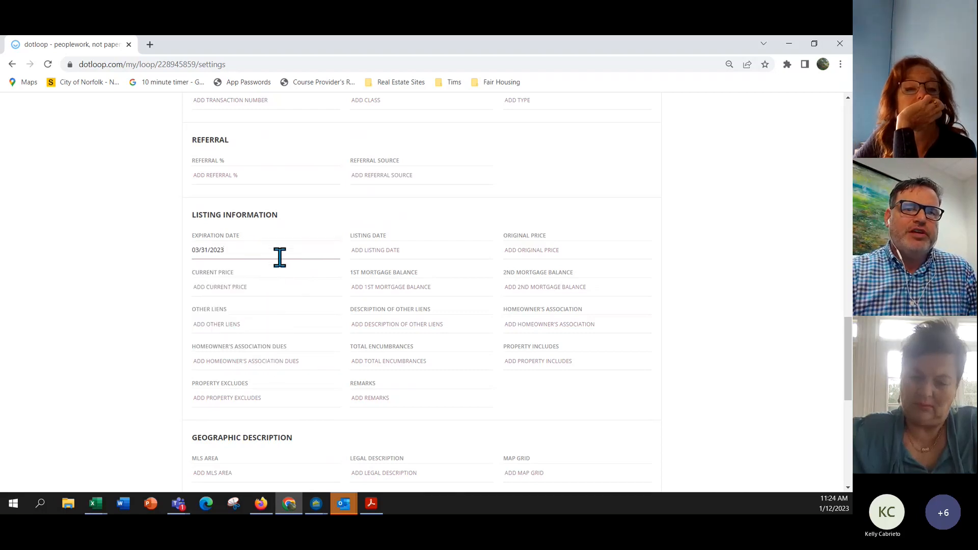
left_click(375, 250)
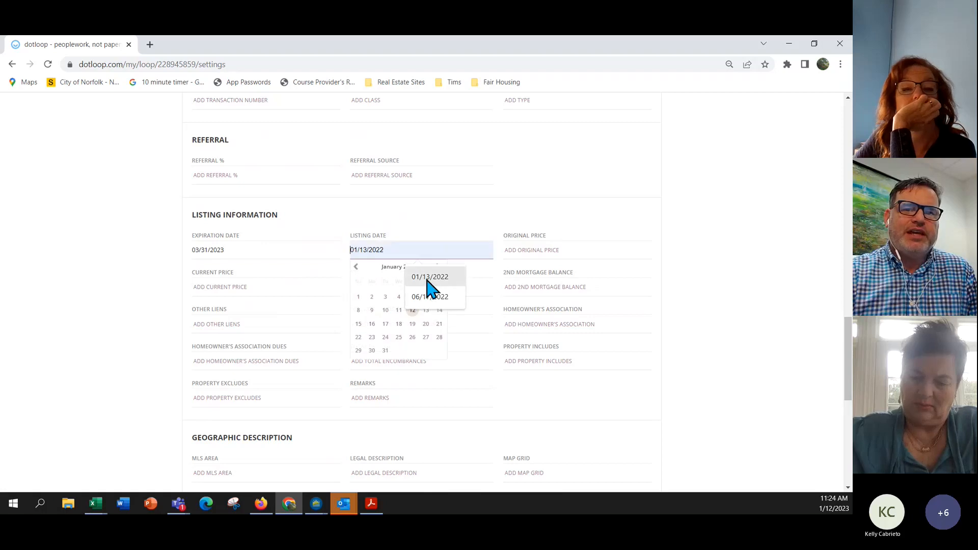
left_click(436, 267)
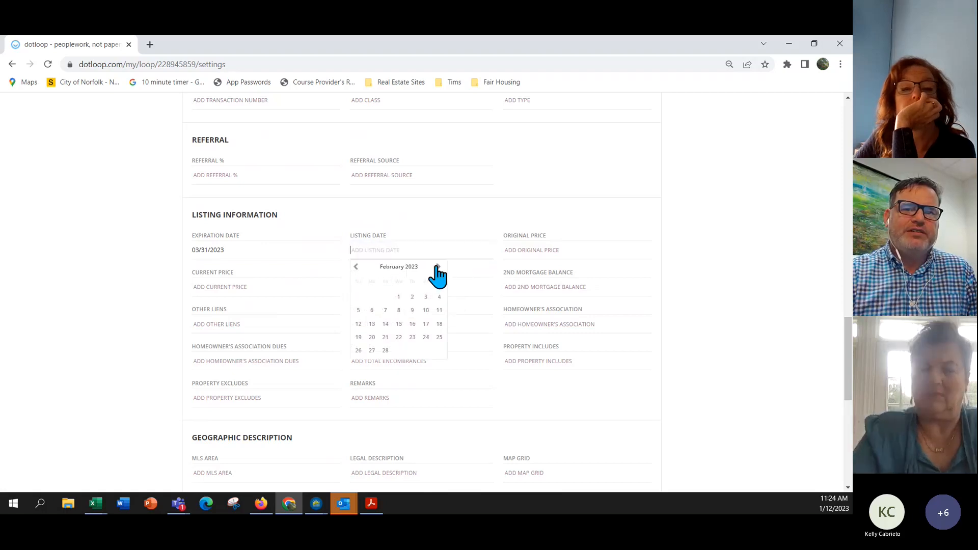
left_click(356, 266)
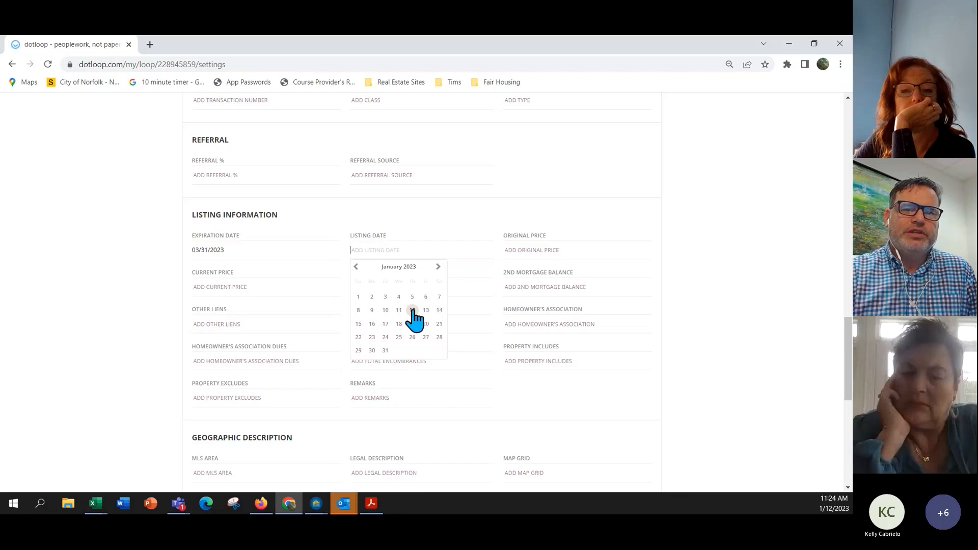
left_click(414, 309)
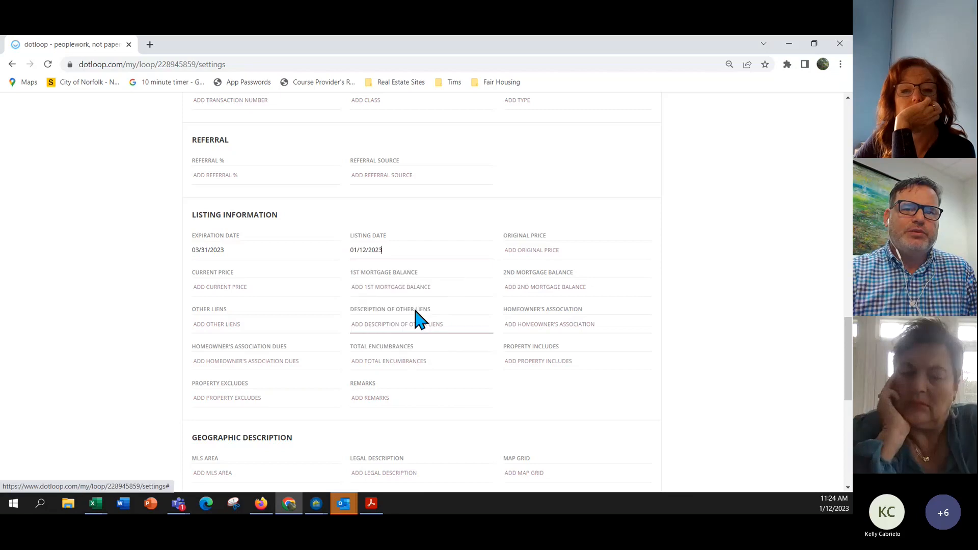
Enter 450,000 as the original price and current price.
left_click(547, 250)
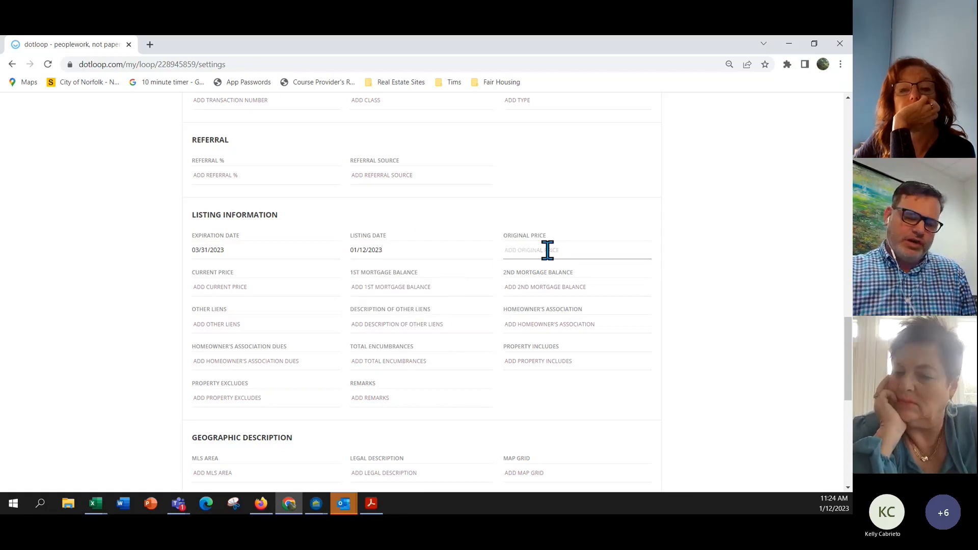
type("450")
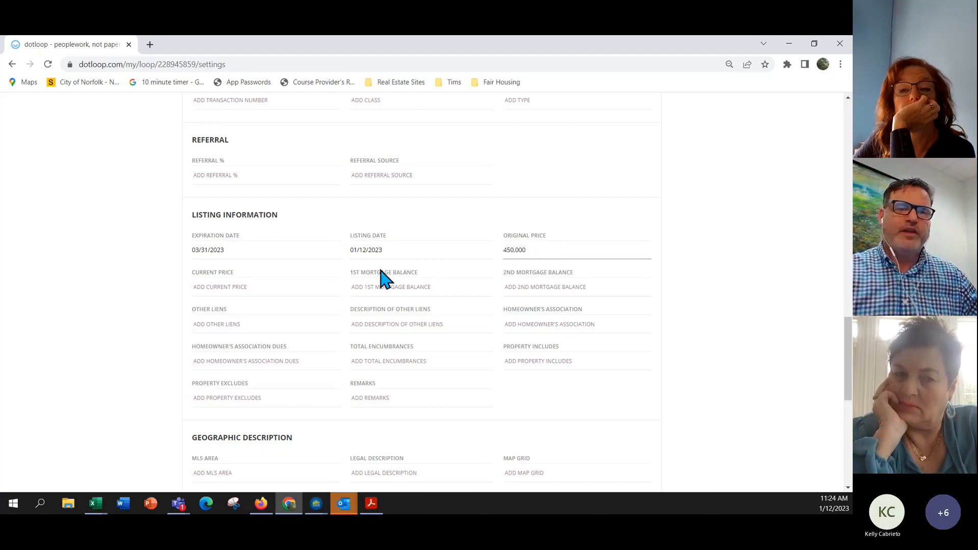
left_click(237, 288)
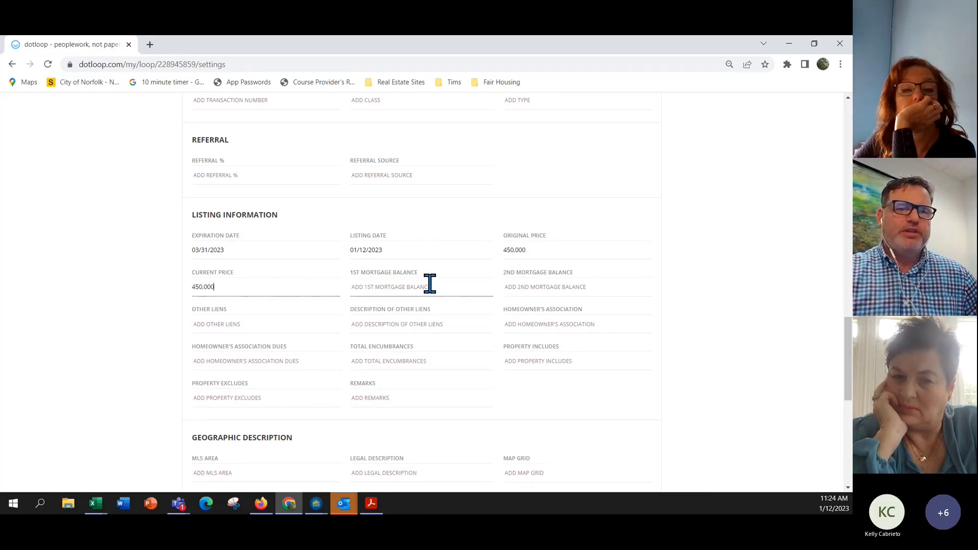
scroll(430, 283, "down", 1)
scroll(298, 308, "down", 1)
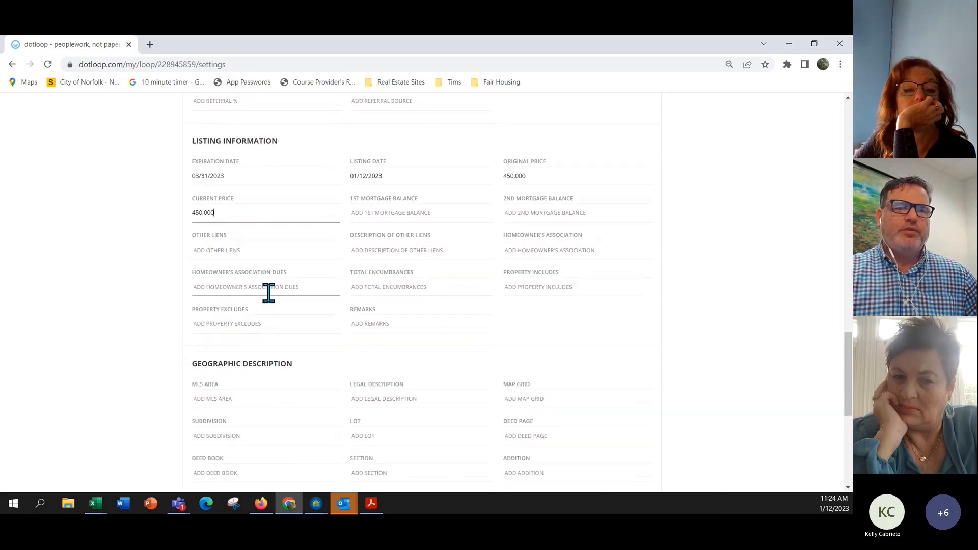
left_click(253, 289)
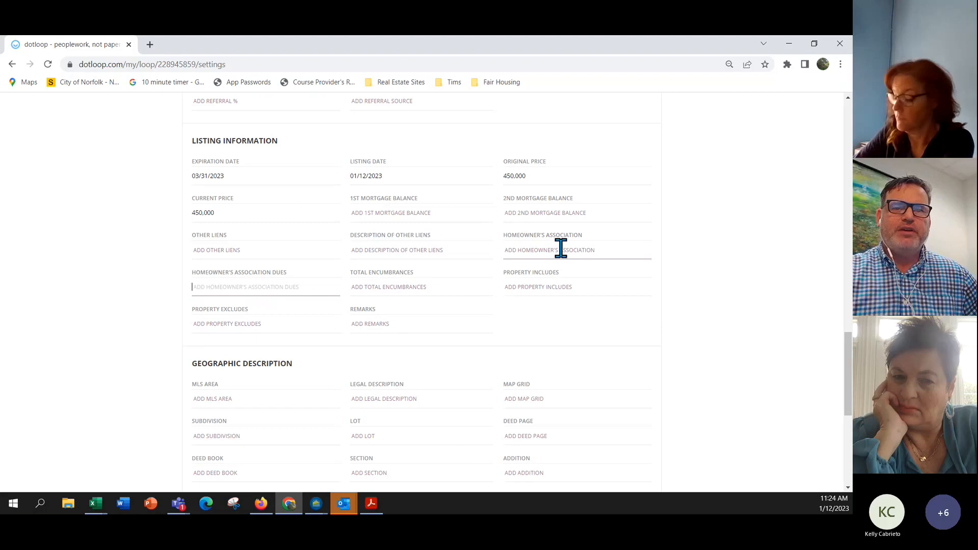
Enter MLS area 11 and autofill the legal description as lot 1 block 2 parcel 3.
scroll(550, 286, "down", 2)
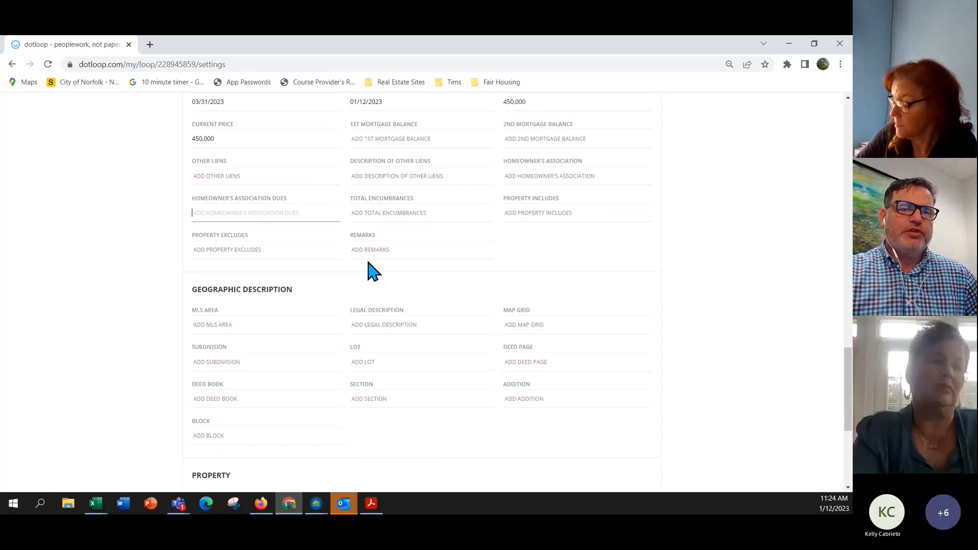
scroll(371, 270, "down", 1)
left_click(221, 289)
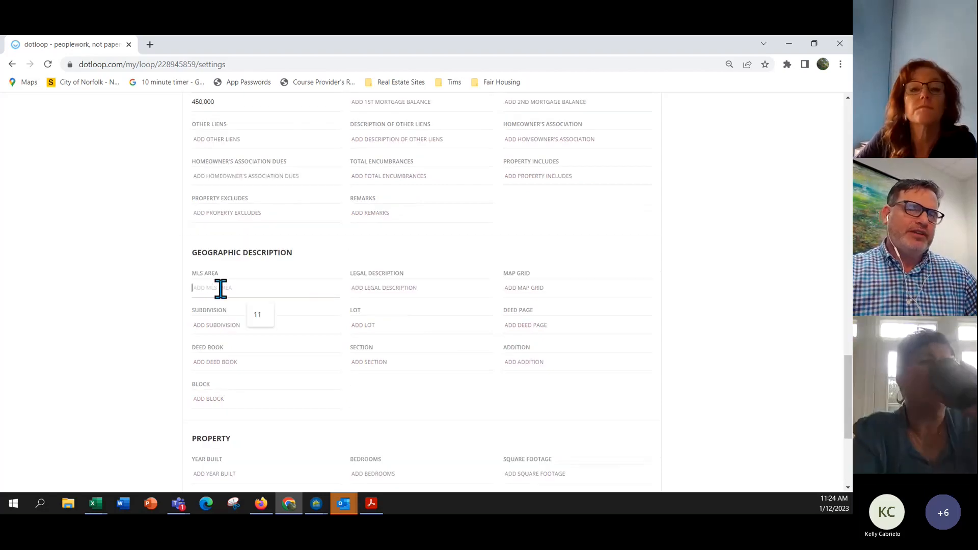
type("11")
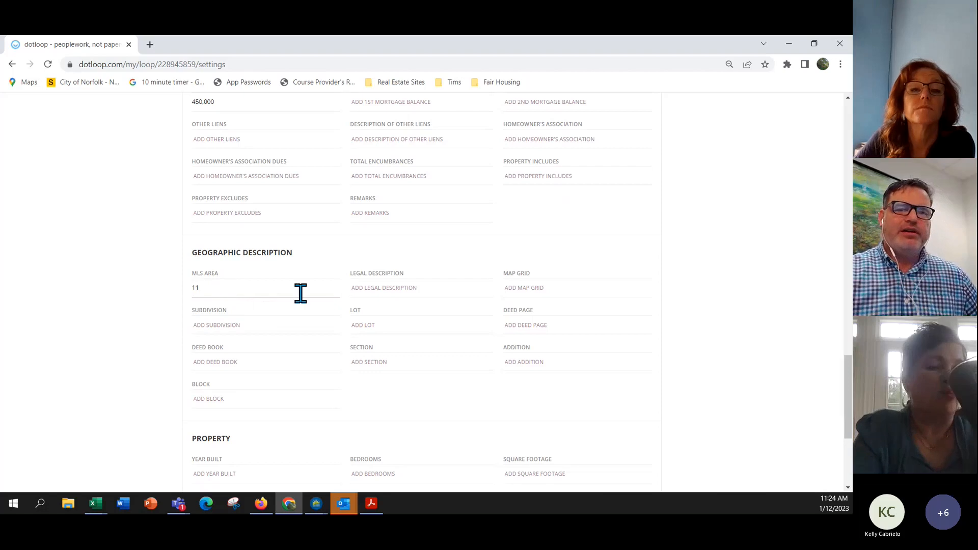
left_click(396, 289)
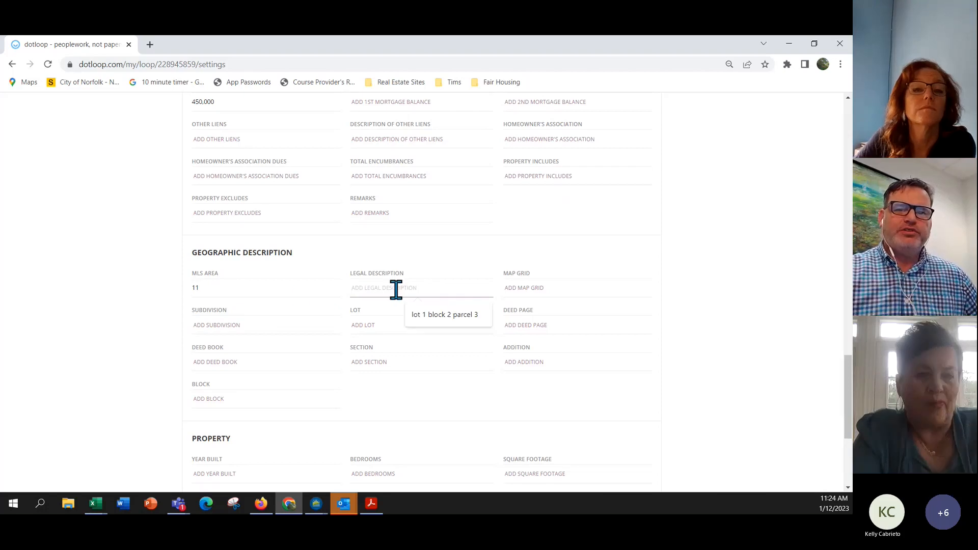
left_click(434, 317)
Enter ODU as the subdivision.
scroll(430, 245, "down", 3)
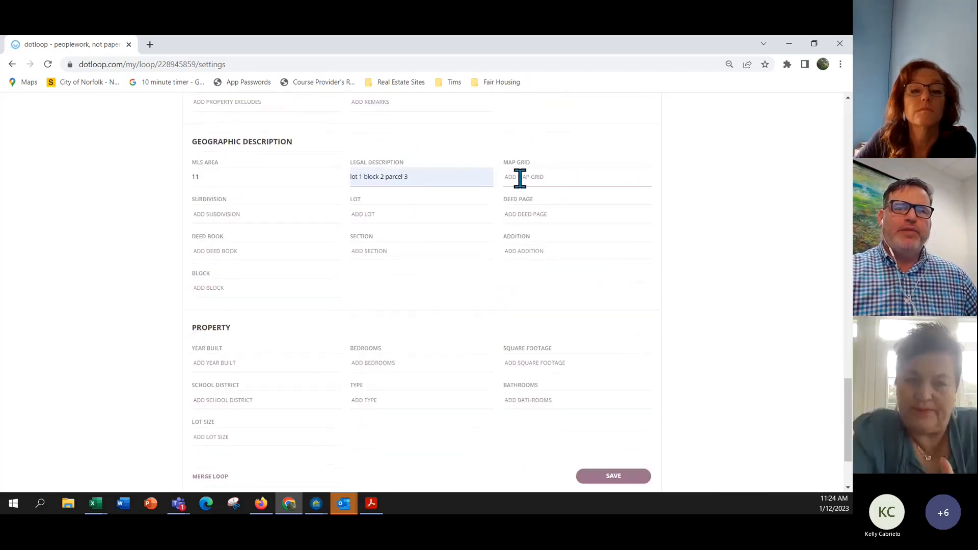
left_click(233, 214)
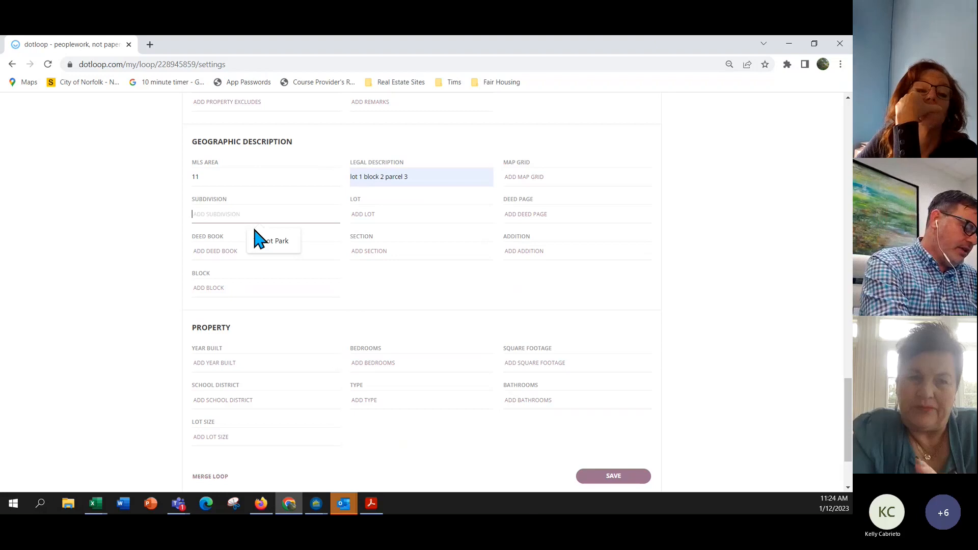
type("ODU")
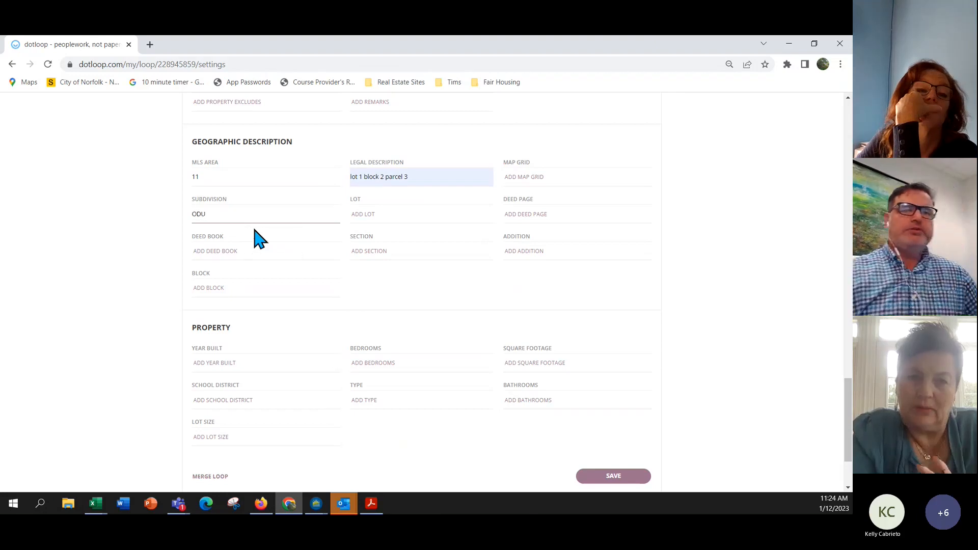
left_click(381, 214)
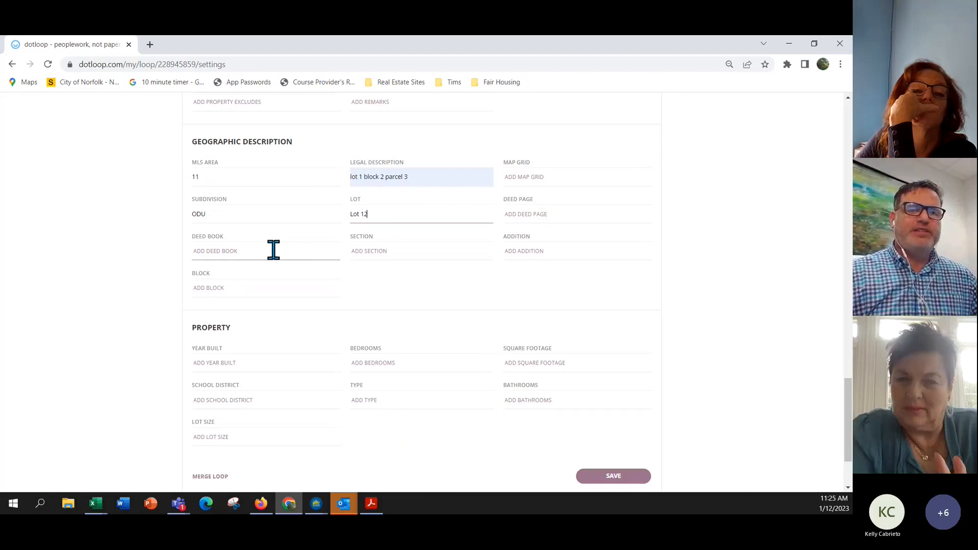
Enter 1982 as the year built and 4 bedrooms in the Property section.
scroll(386, 253, "down", 1)
scroll(386, 258, "down", 2)
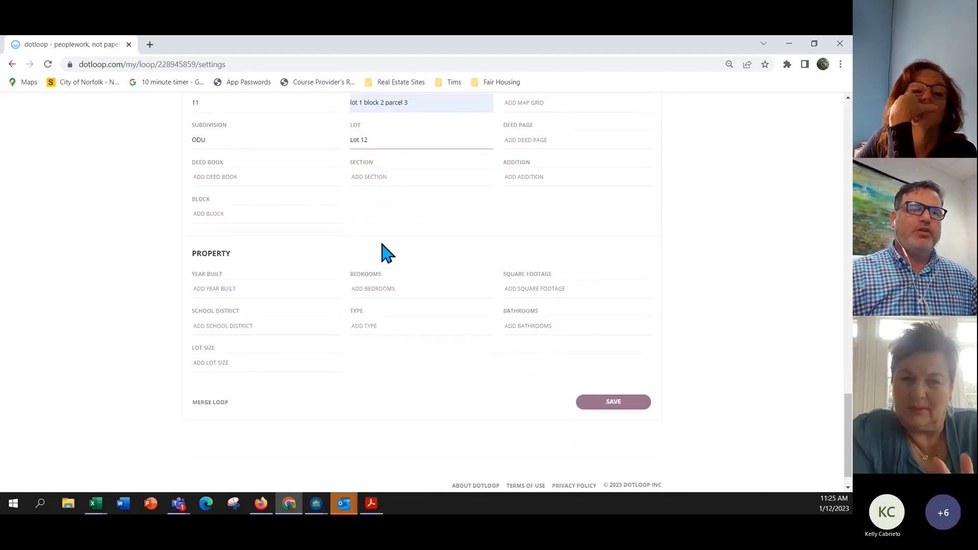
left_click(215, 261)
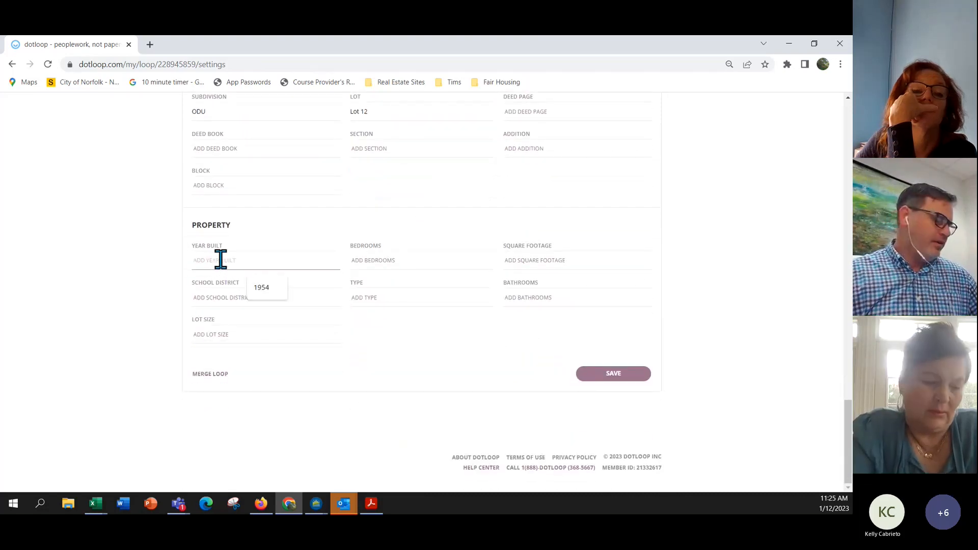
type("1982")
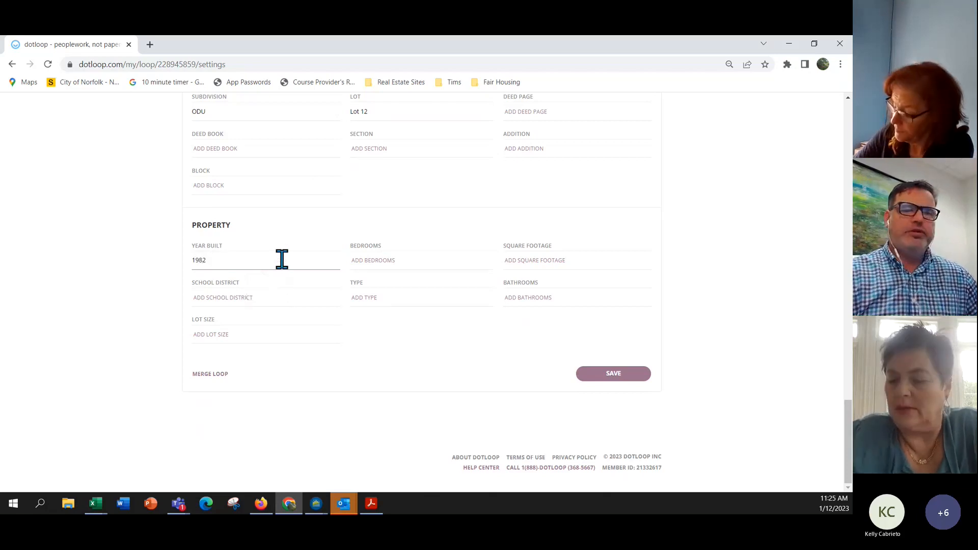
left_click(405, 263)
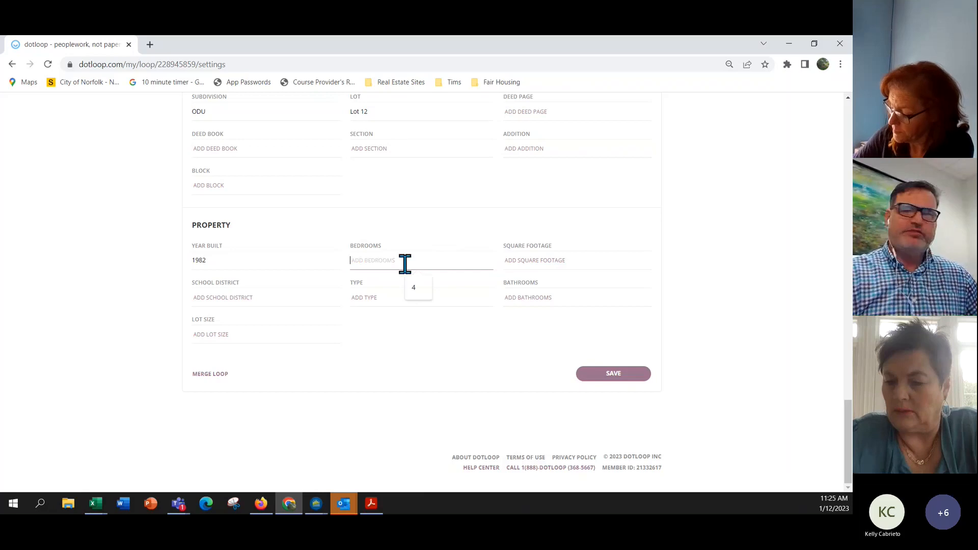
type("4")
Enter 1600 square feet and 2 bathrooms, then save the loop details.
left_click(525, 261)
type("1600")
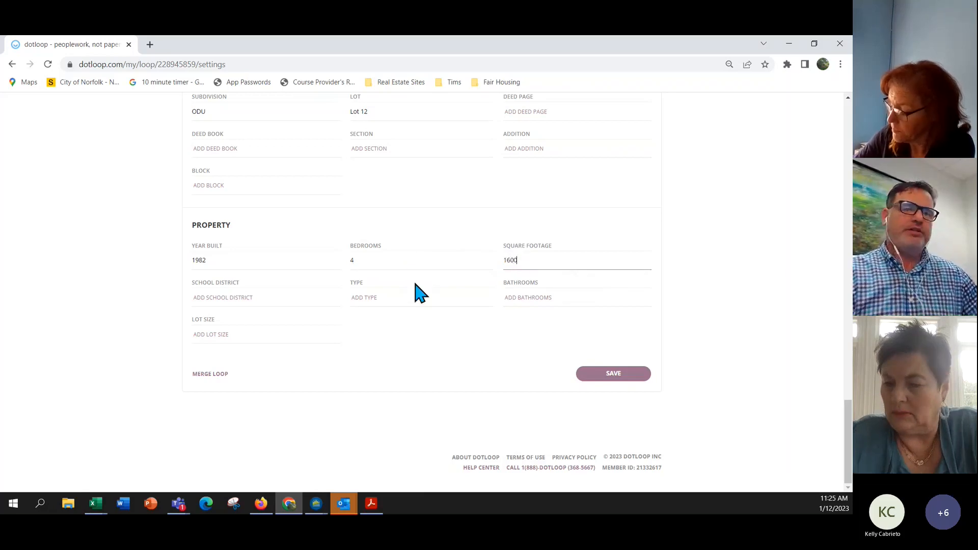
left_click(237, 301)
left_click(399, 296)
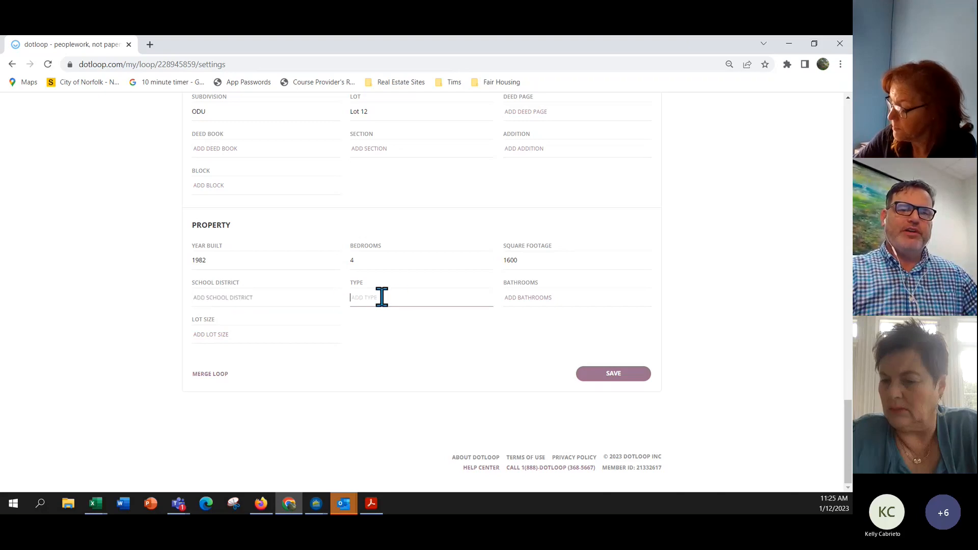
left_click(526, 298)
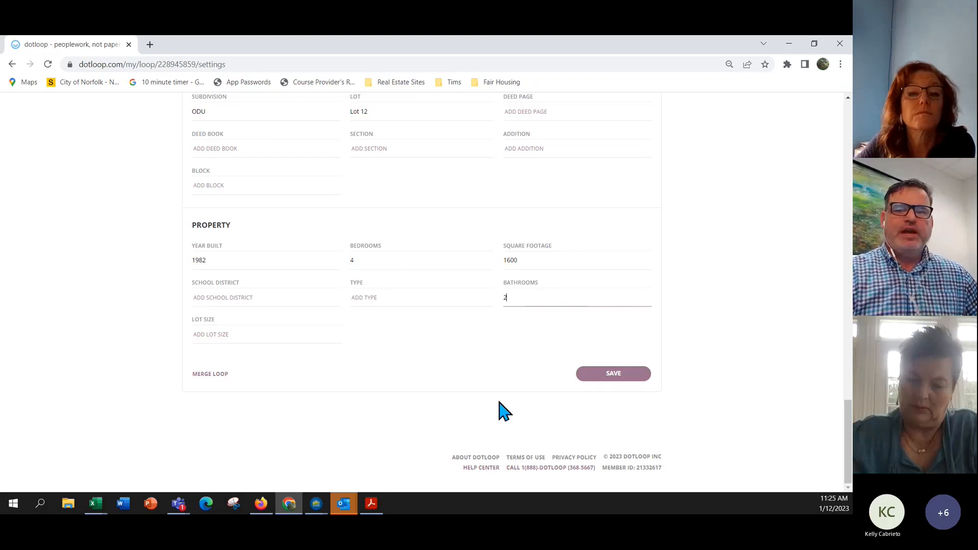
left_click(610, 380)
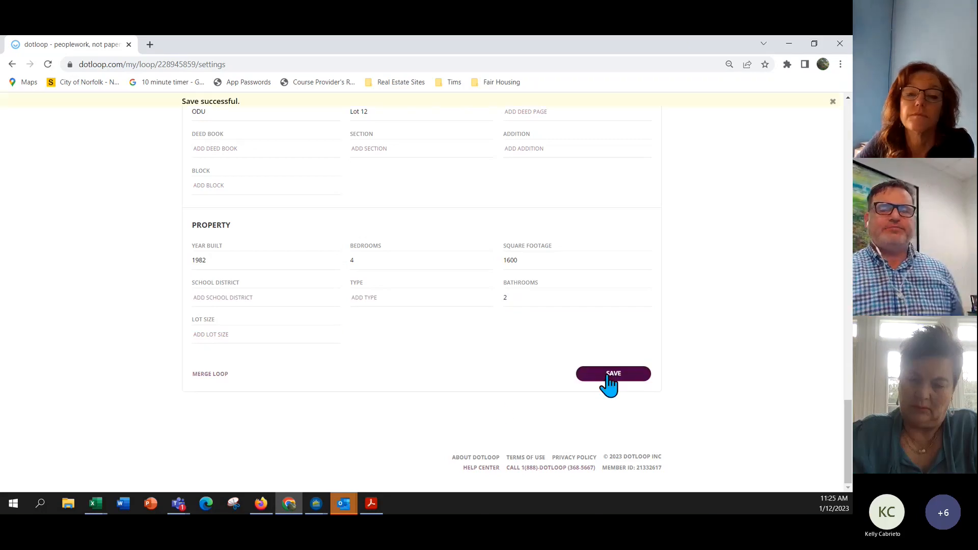
left_click(611, 374)
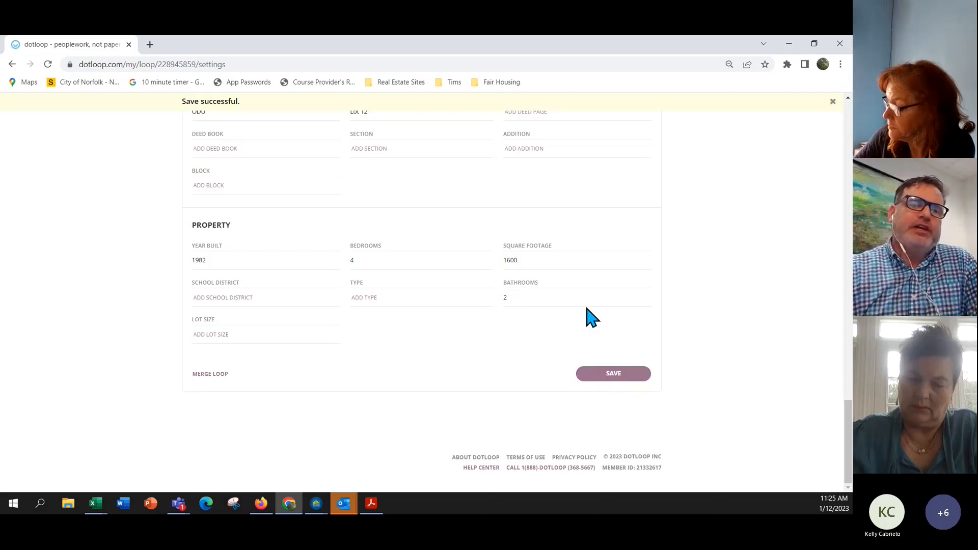
Go back to the loop page, select the whole Listing Docs folder and open its documents together.
scroll(473, 267, "up", 15)
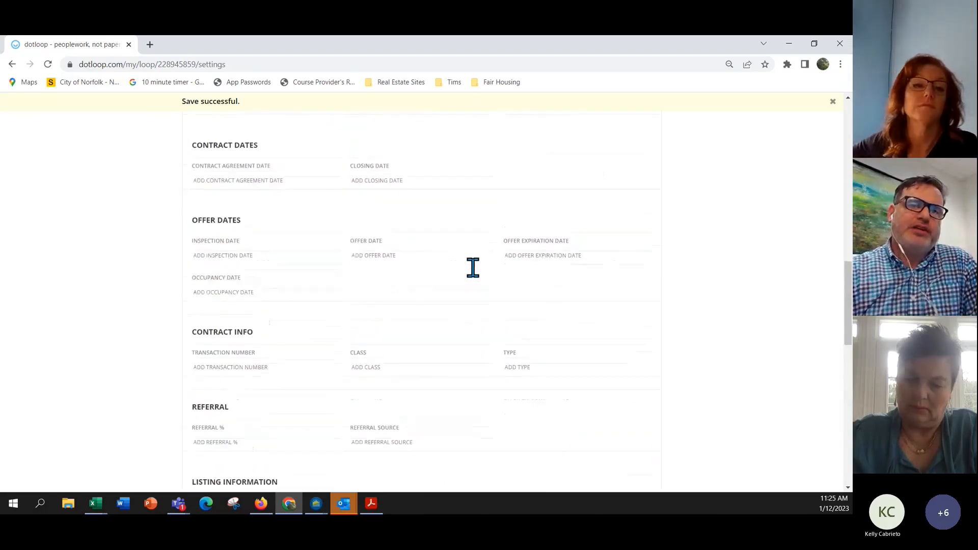
scroll(472, 267, "up", 15)
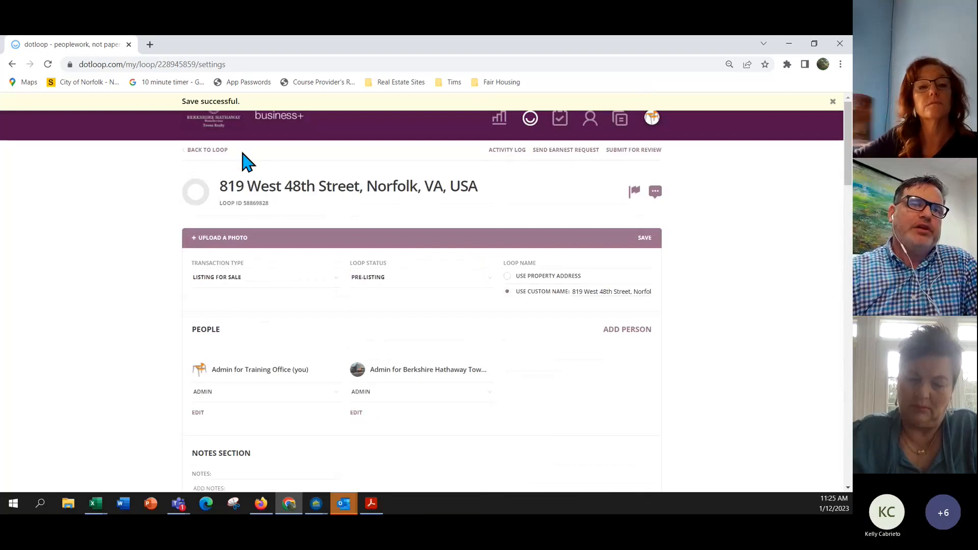
left_click(216, 150)
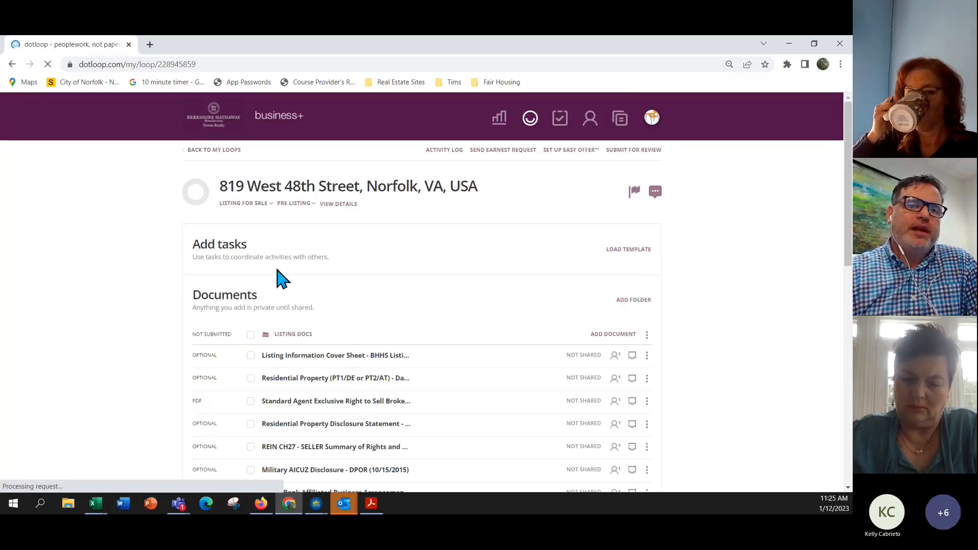
left_click(251, 335)
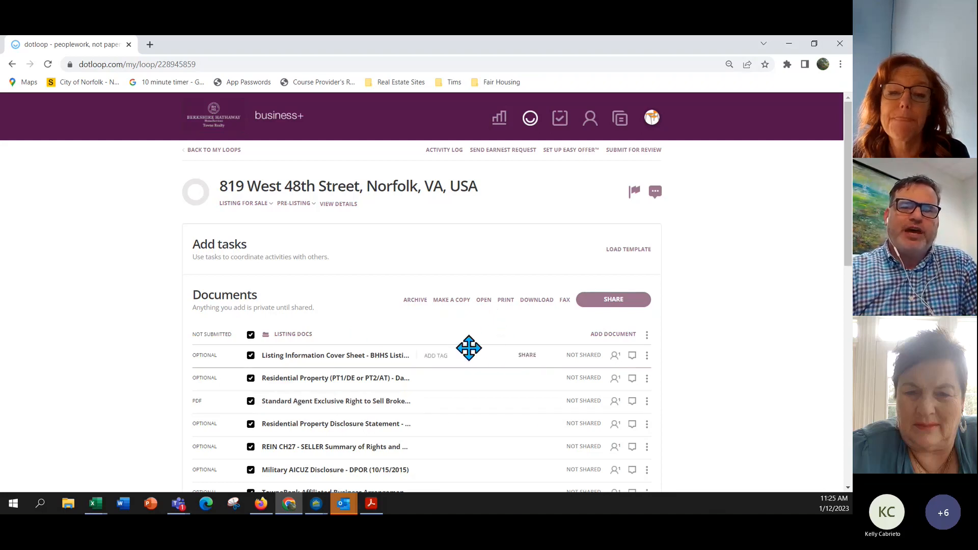
left_click(483, 303)
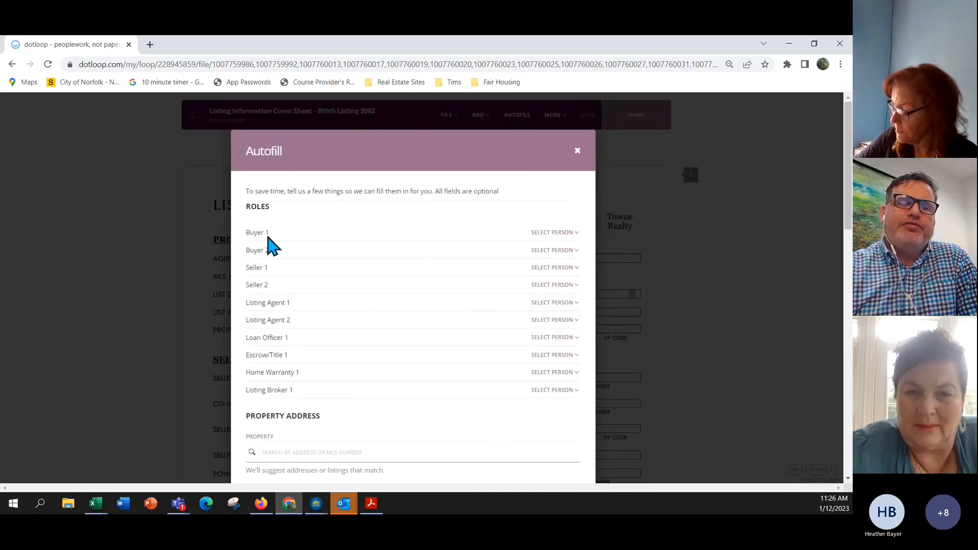
Add the seller as a new person from a saved contact and assign them to Seller 1.
left_click(546, 267)
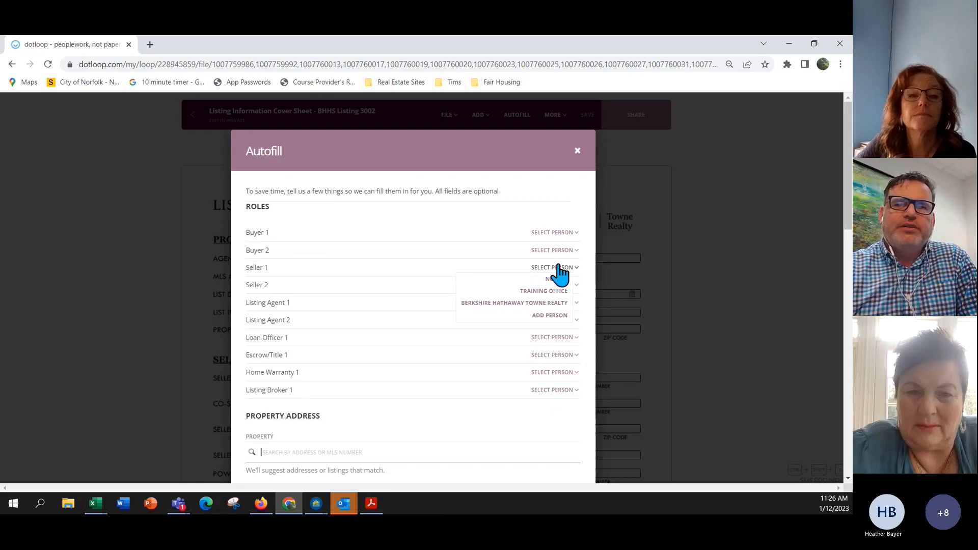
left_click(565, 321)
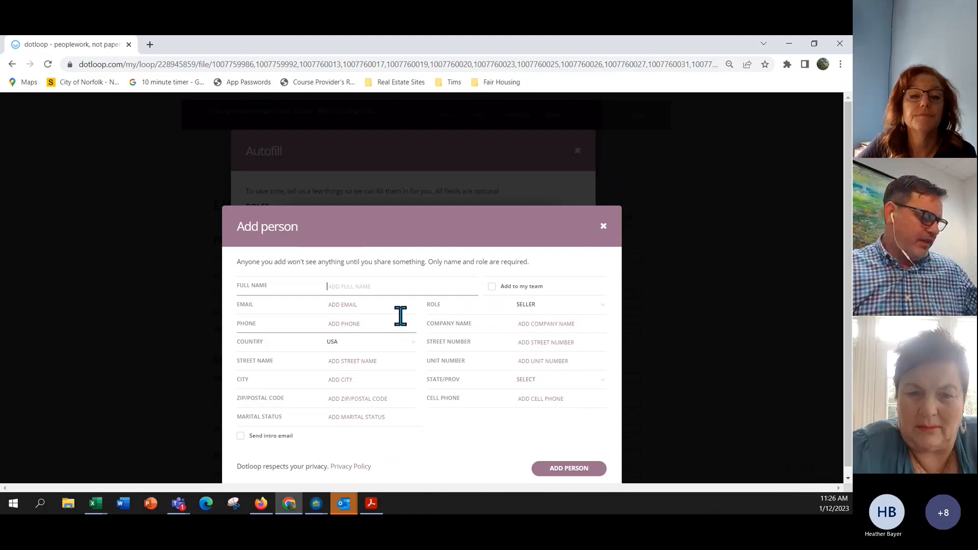
type("gir")
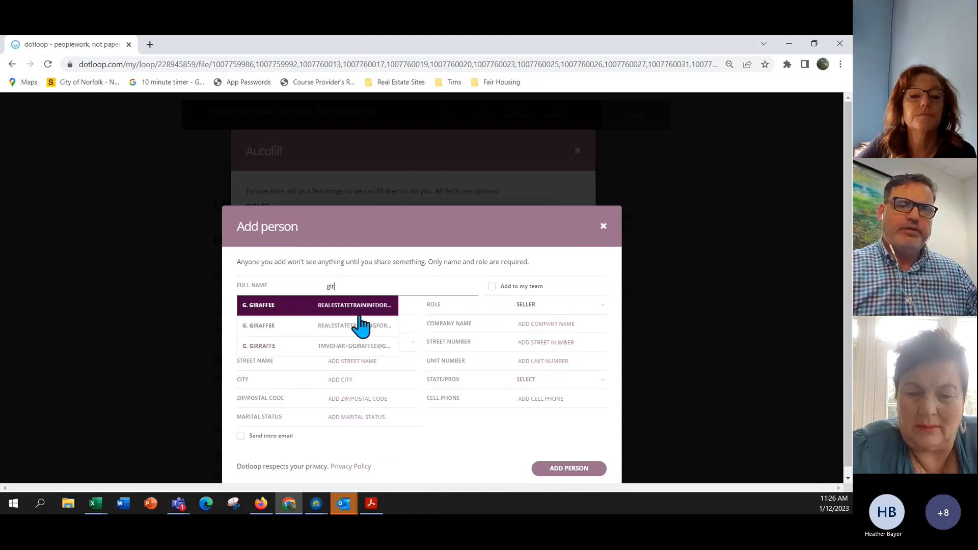
left_click(354, 346)
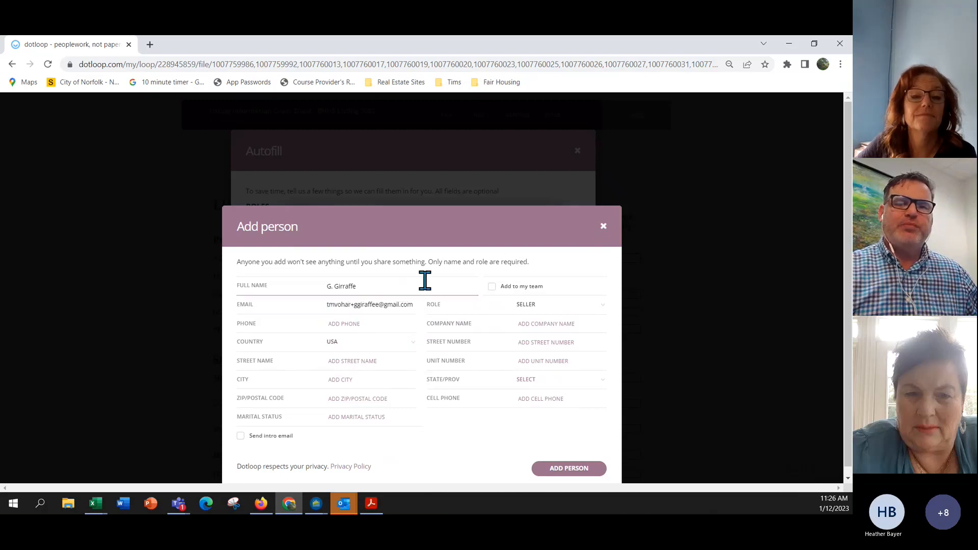
scroll(525, 305, "down", 1)
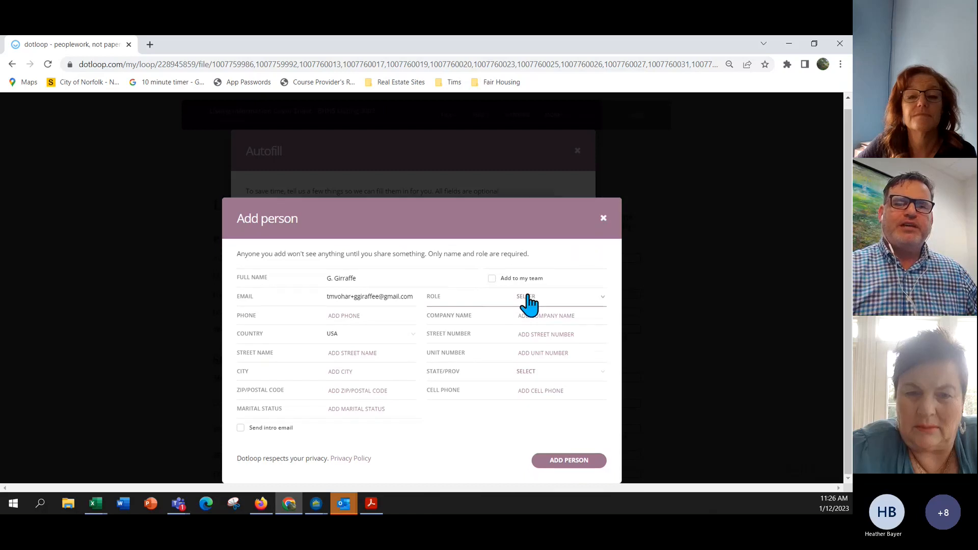
left_click(581, 464)
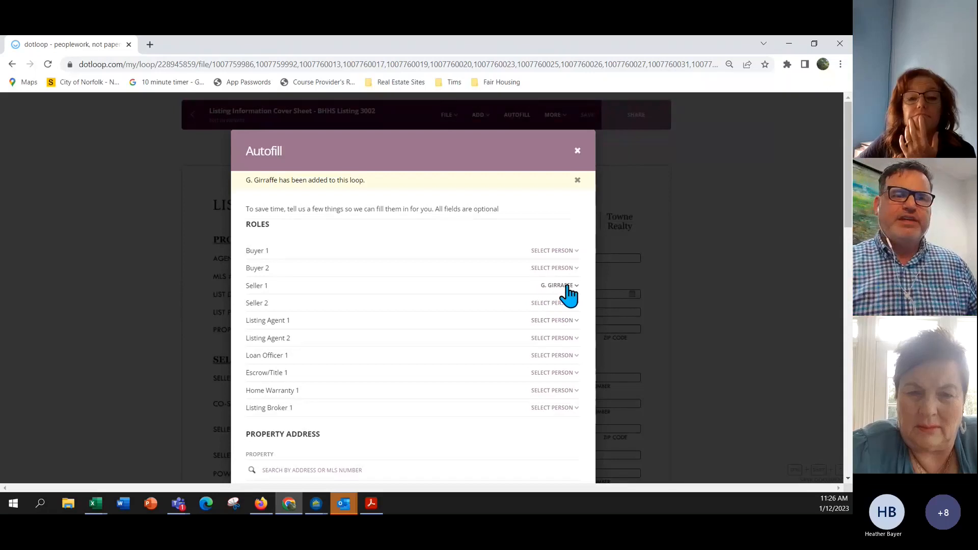
scroll(575, 288, "down", 2)
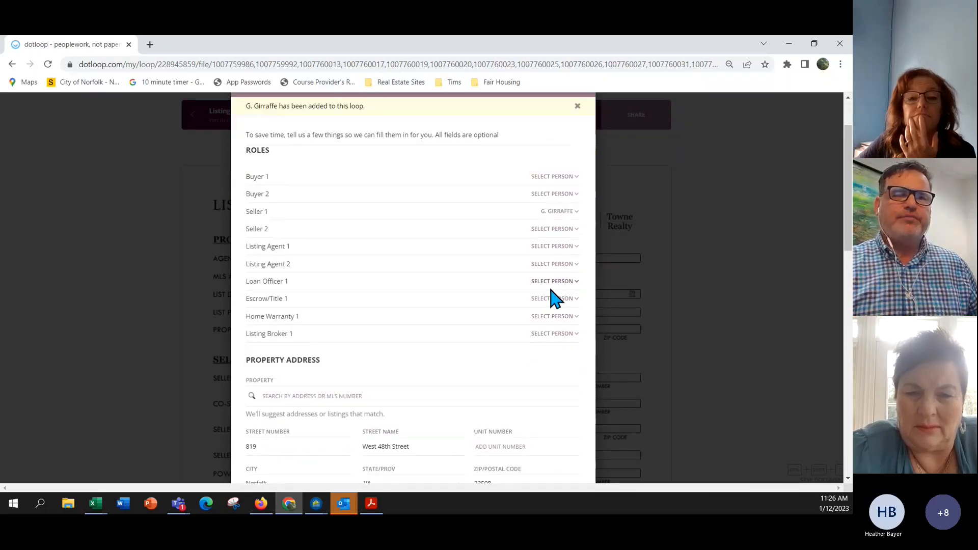
Assign Training Office as Listing Agent 1 and review the listing, geographic and property details.
left_click(549, 250)
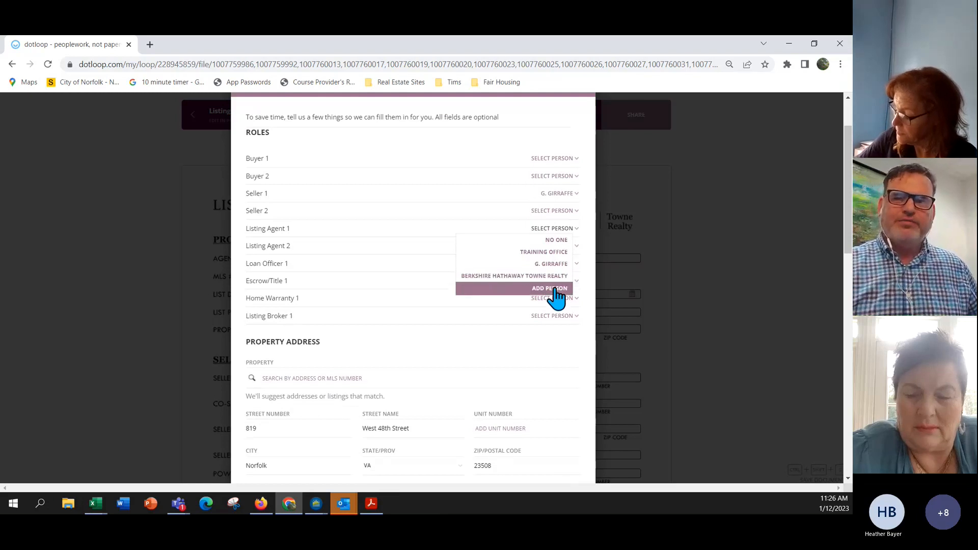
left_click(554, 253)
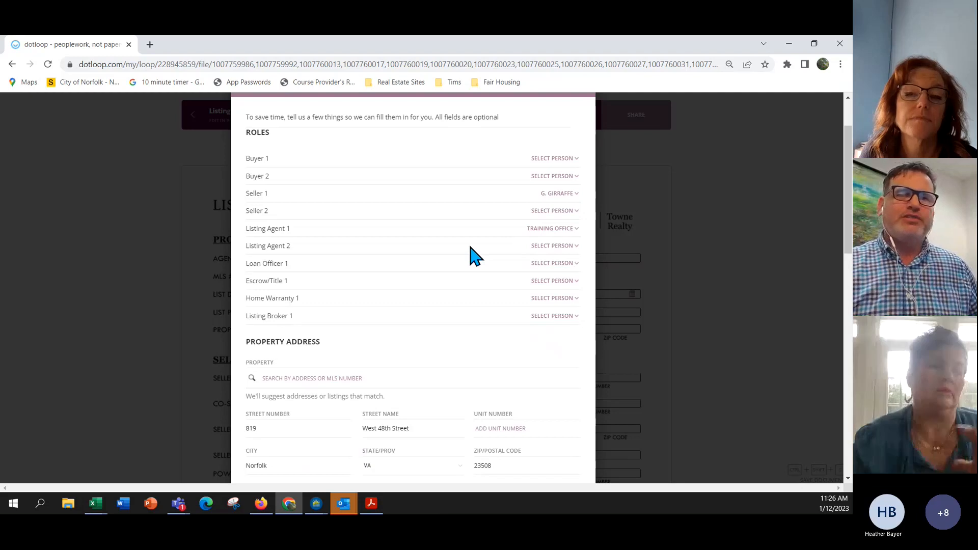
scroll(474, 254, "down", 1)
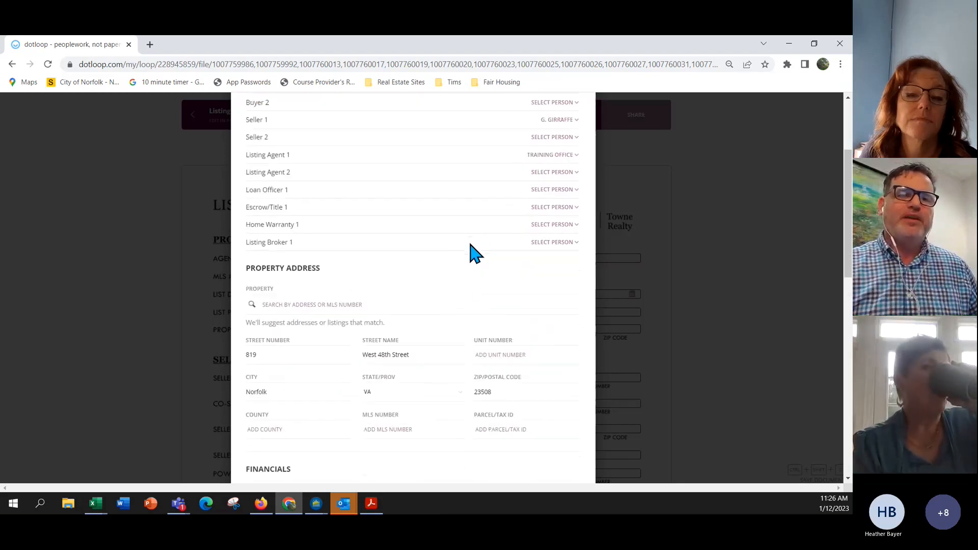
scroll(433, 248, "down", 2)
scroll(350, 267, "down", 4)
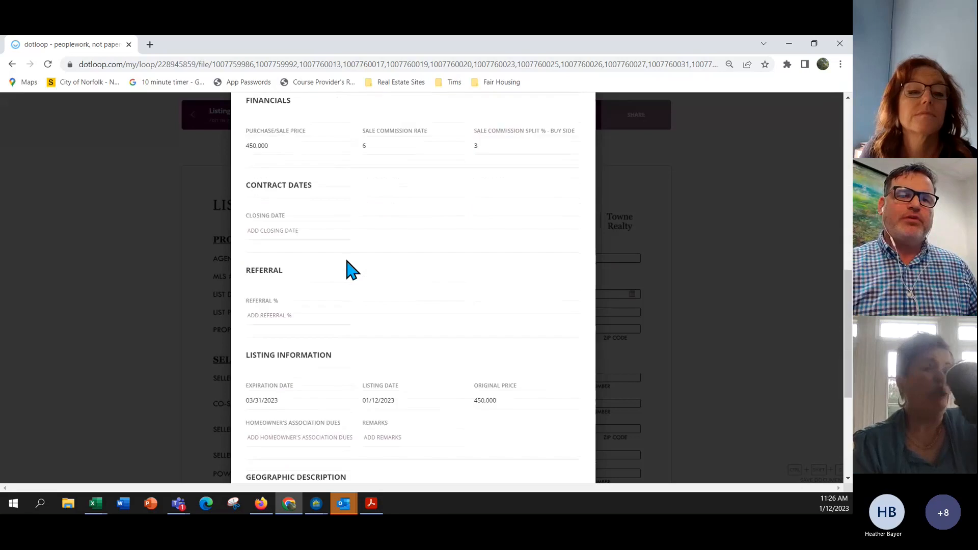
scroll(349, 267, "down", 4)
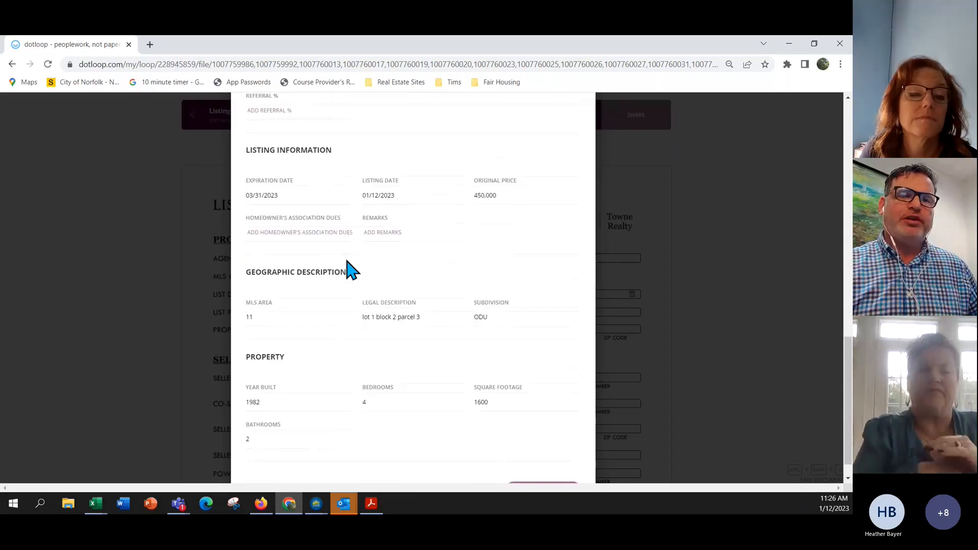
scroll(349, 267, "down", 1)
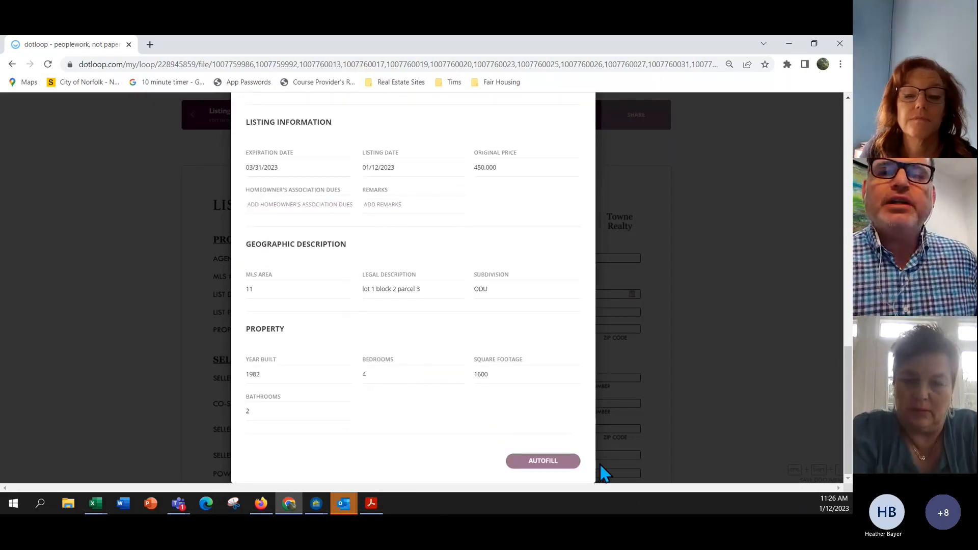
Apply the autofill to the Listing Information Cover Sheet, then save and reopen the Autofill form.
left_click(548, 464)
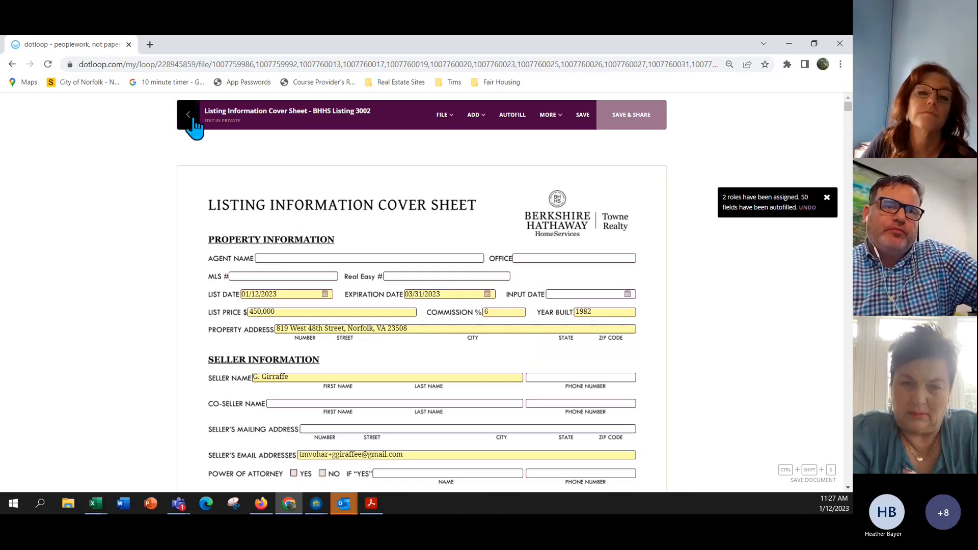
left_click(510, 122)
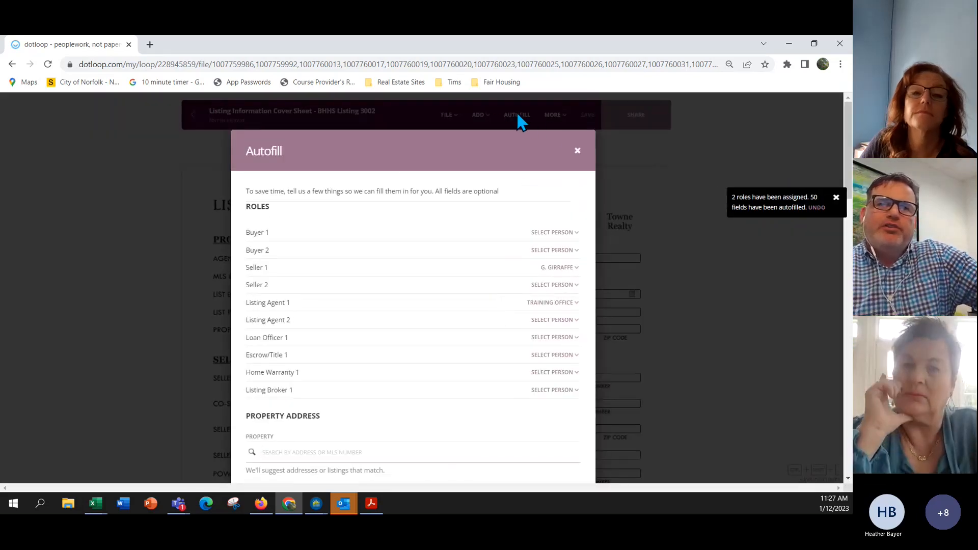
Pick January 12, 2023 as the closing date, then close the Autofill form without applying it.
scroll(338, 268, "down", 7)
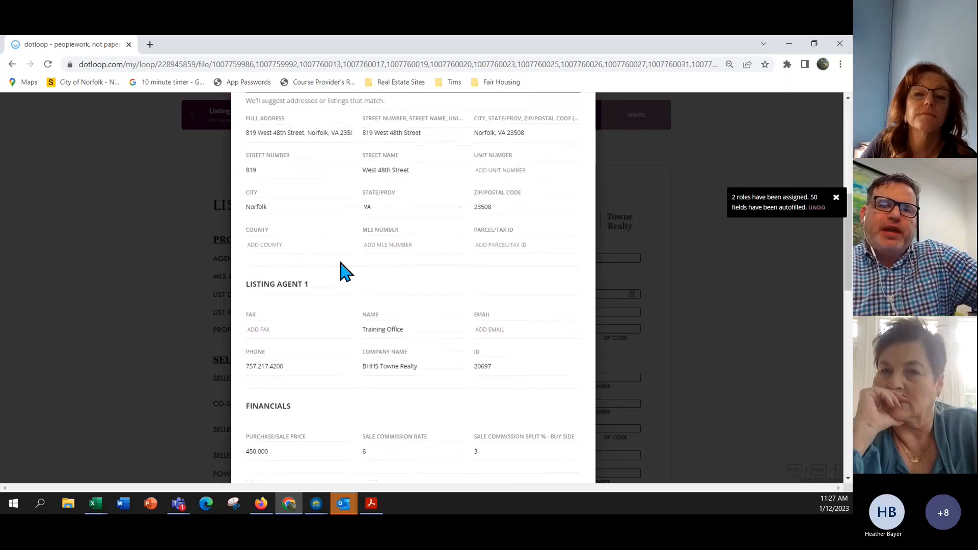
scroll(340, 271, "down", 4)
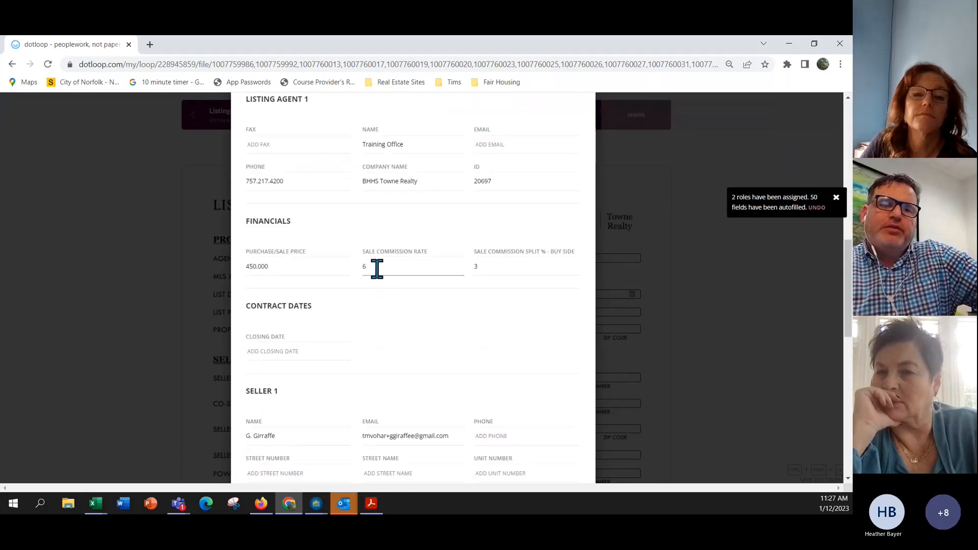
scroll(377, 268, "down", 2)
left_click(285, 275)
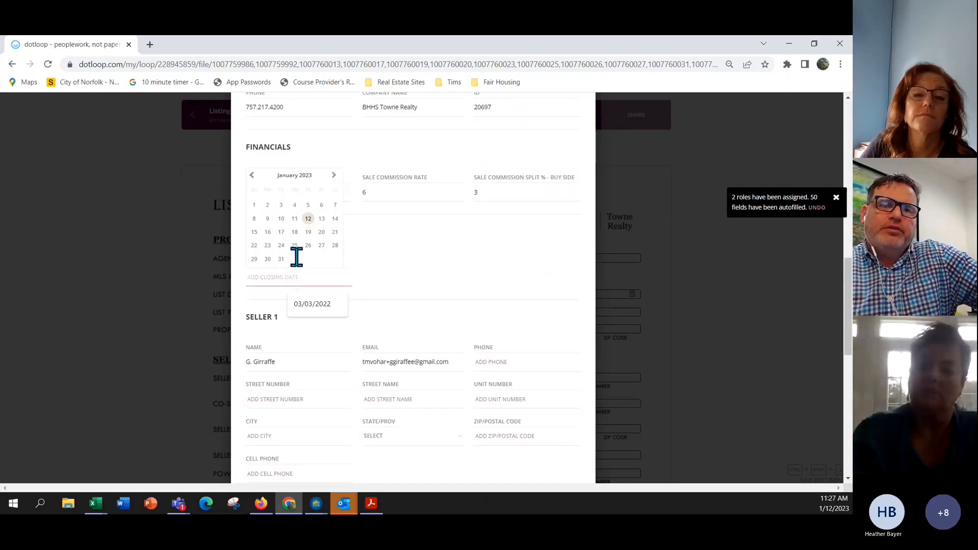
left_click(308, 219)
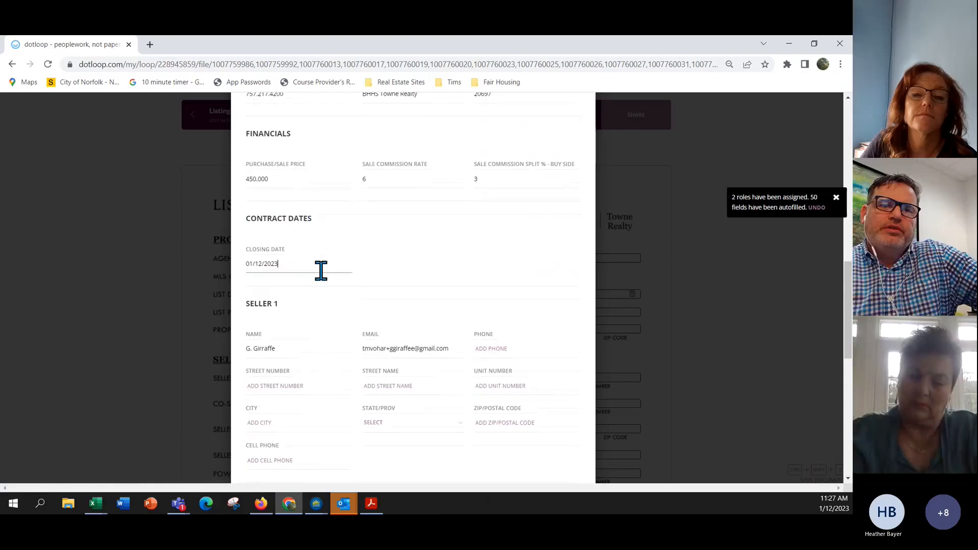
scroll(321, 271, "up", 15)
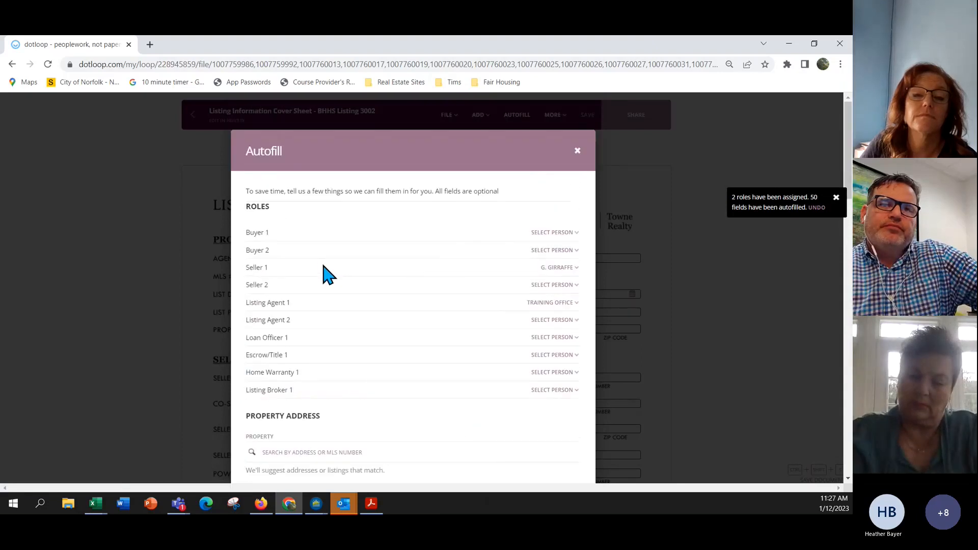
left_click(577, 152)
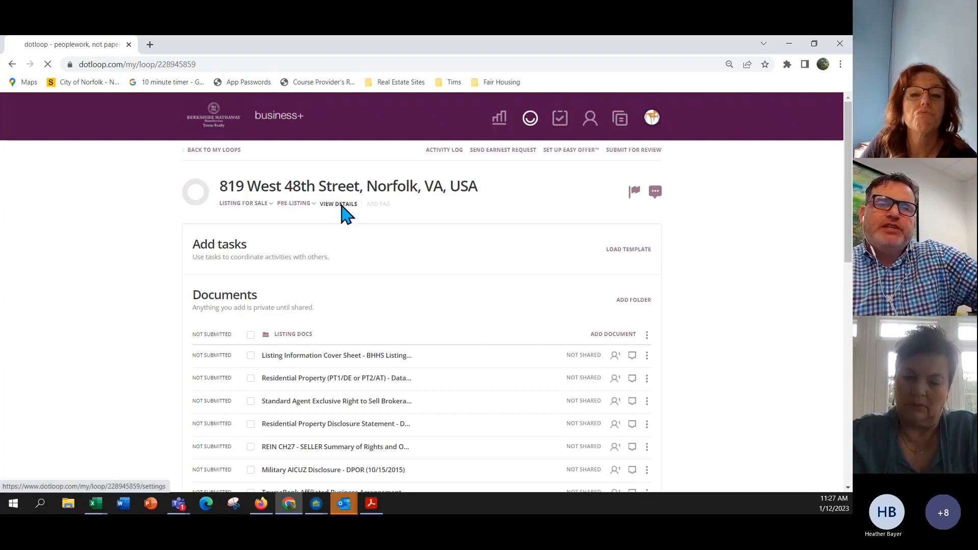
left_click(341, 204)
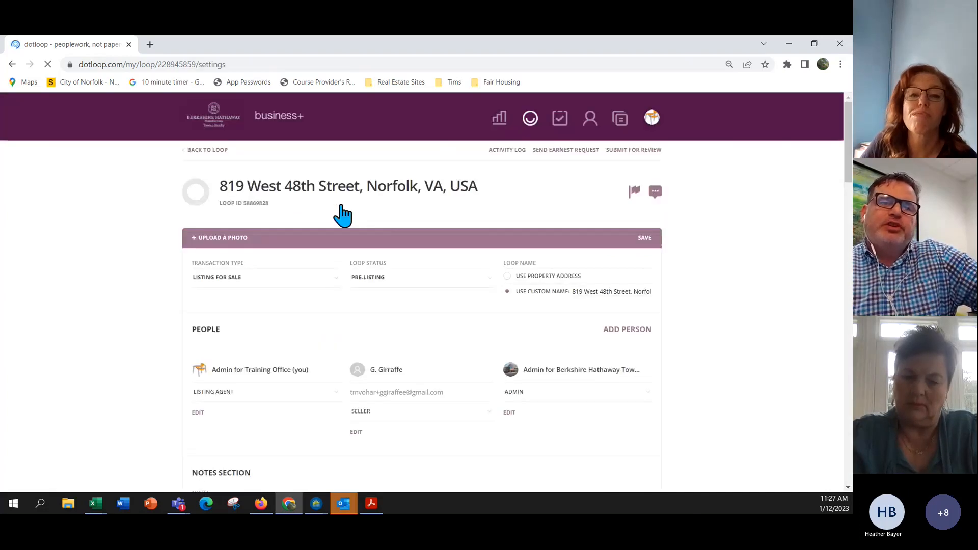
scroll(342, 215, "down", 15)
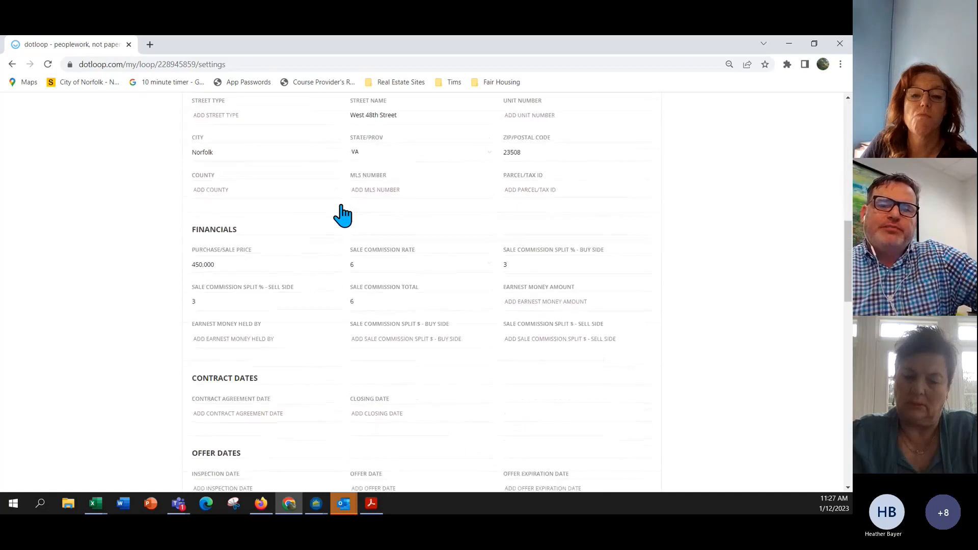
scroll(345, 215, "down", 5)
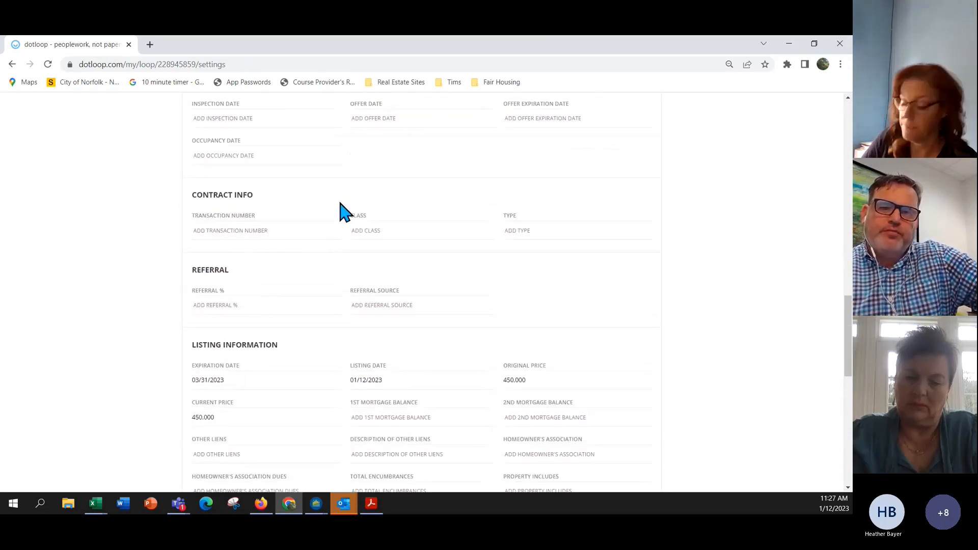
scroll(340, 208, "down", 5)
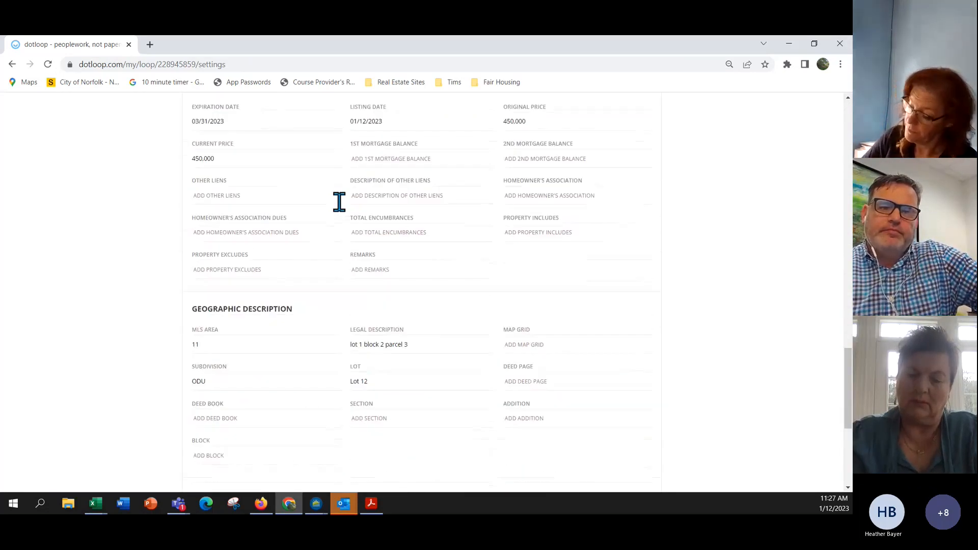
scroll(339, 202, "up", 10)
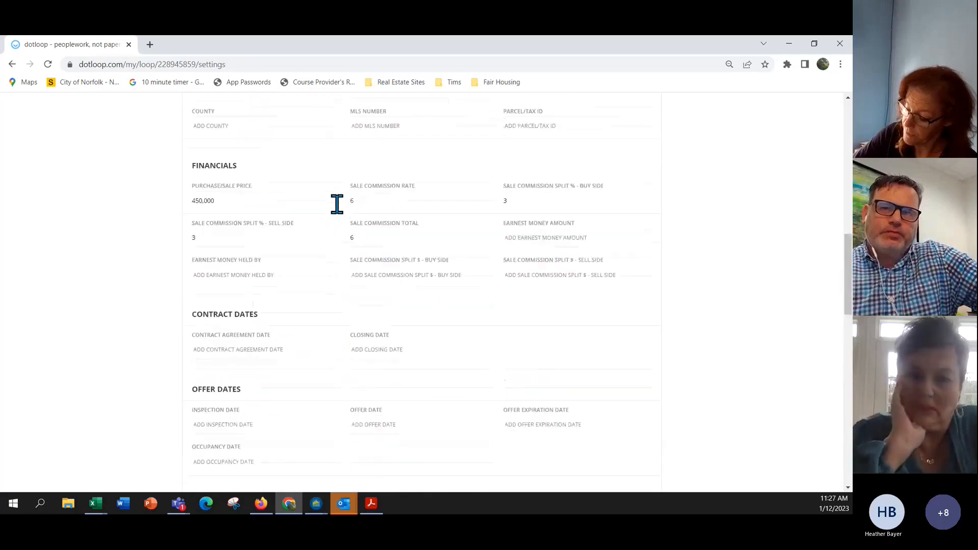
scroll(337, 204, "up", 15)
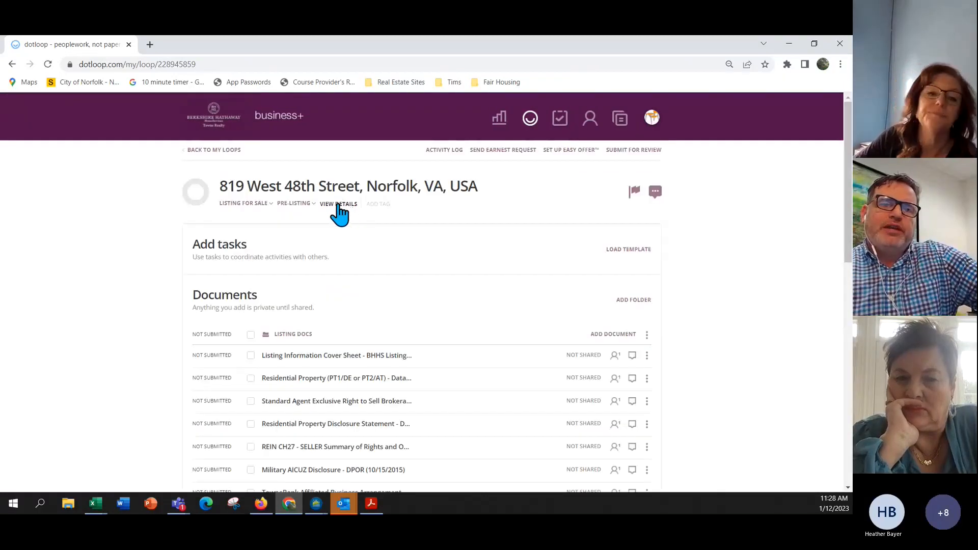
Open all Listing Docs documents, autofill them, and select the Training Office agent name.
left_click(250, 335)
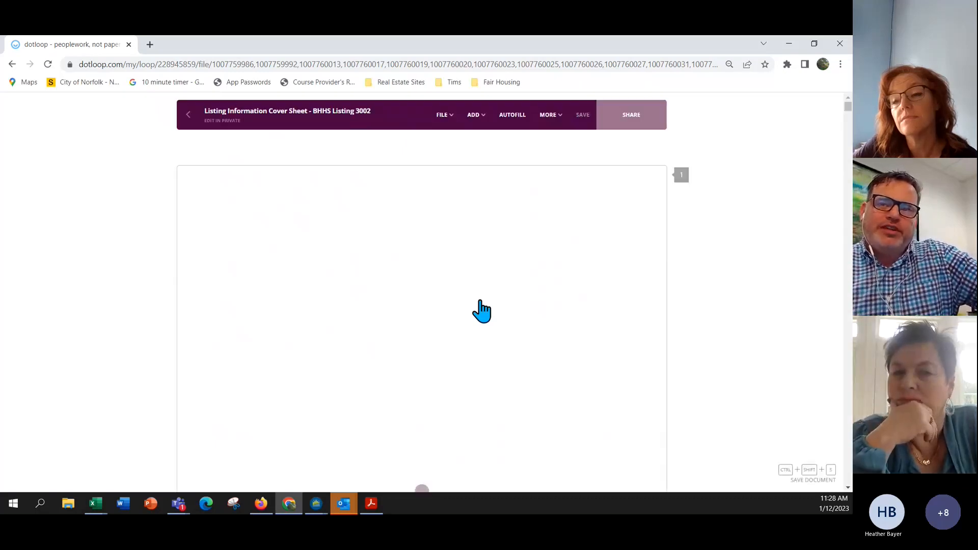
left_click(513, 118)
scroll(522, 293, "down", 20)
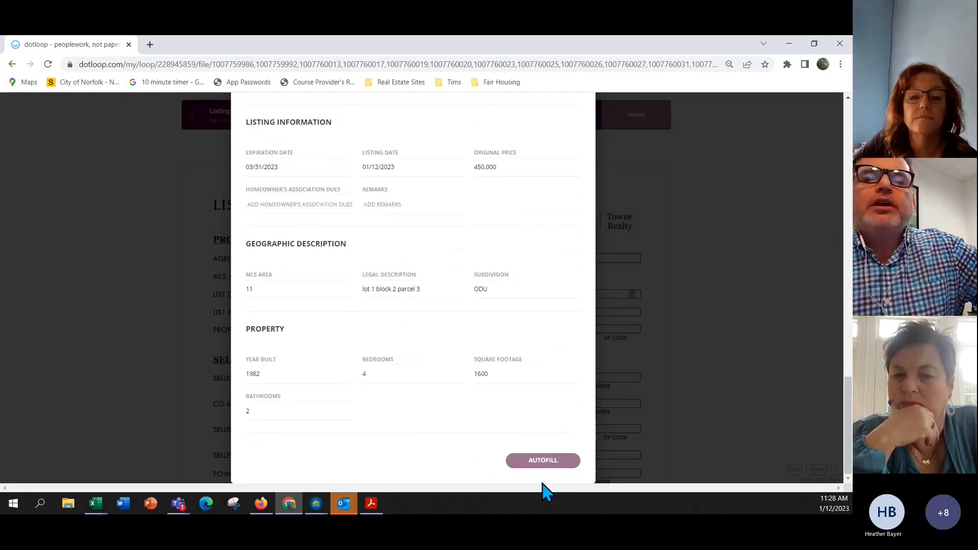
left_click(546, 460)
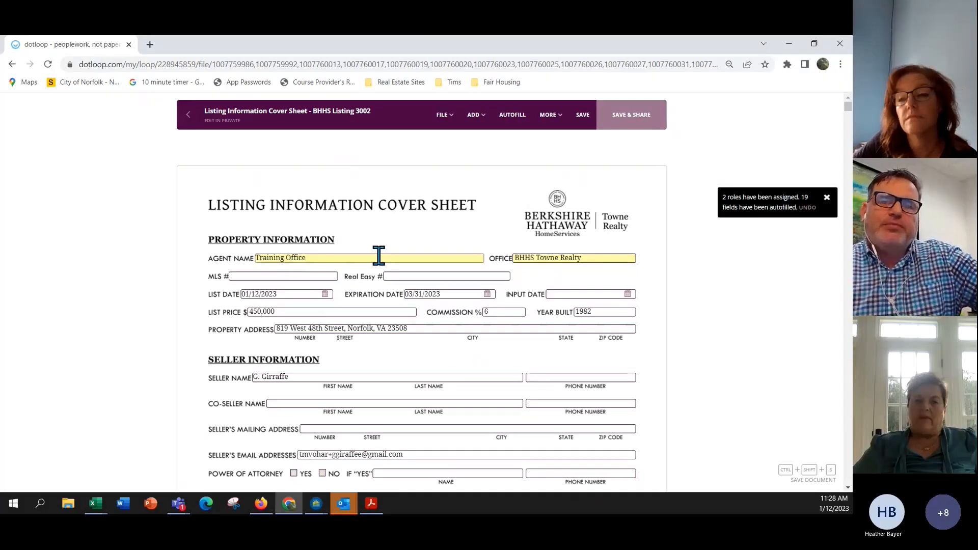
left_click_drag(316, 258, 255, 263)
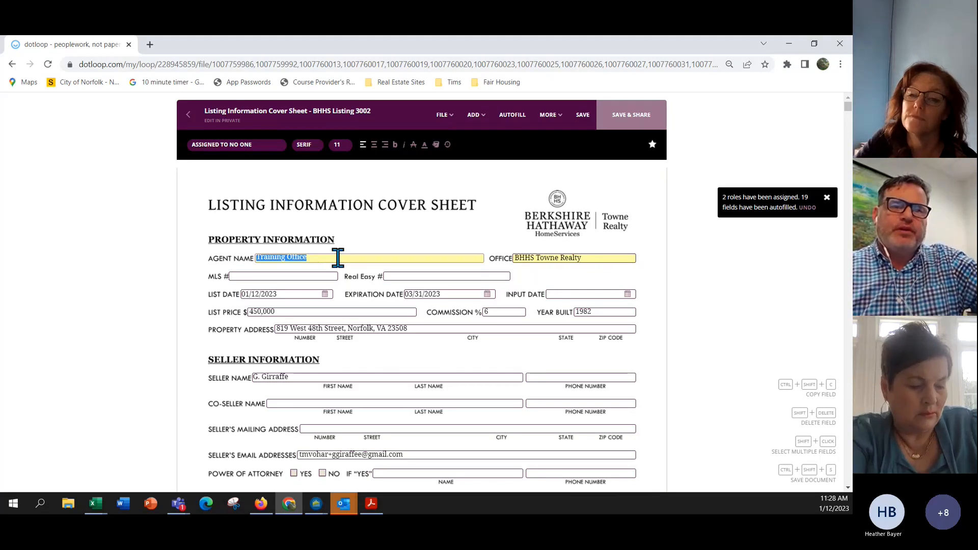
Scroll through the cover sheet to the REIN Residential Property Data Input form's page 5 signature block.
scroll(338, 257, "down", 2)
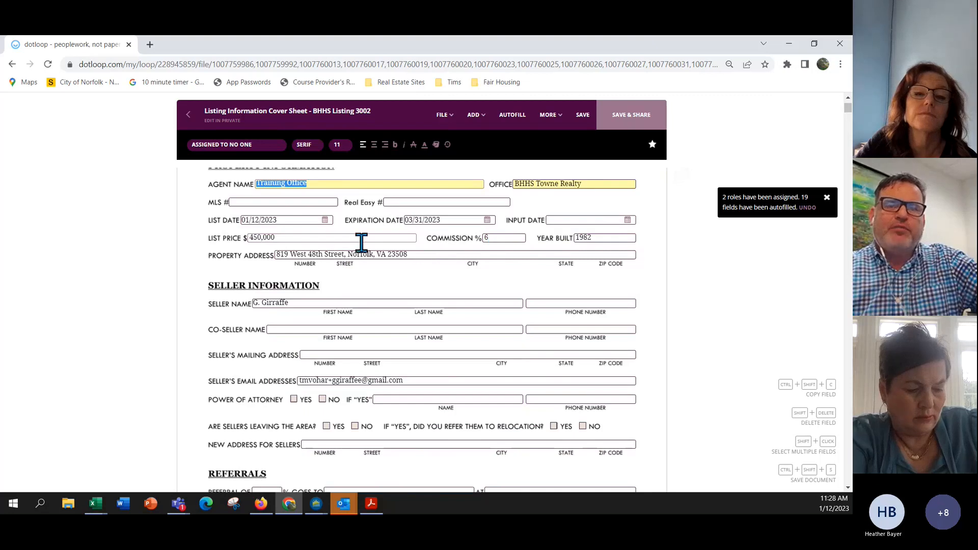
scroll(395, 258, "down", 3)
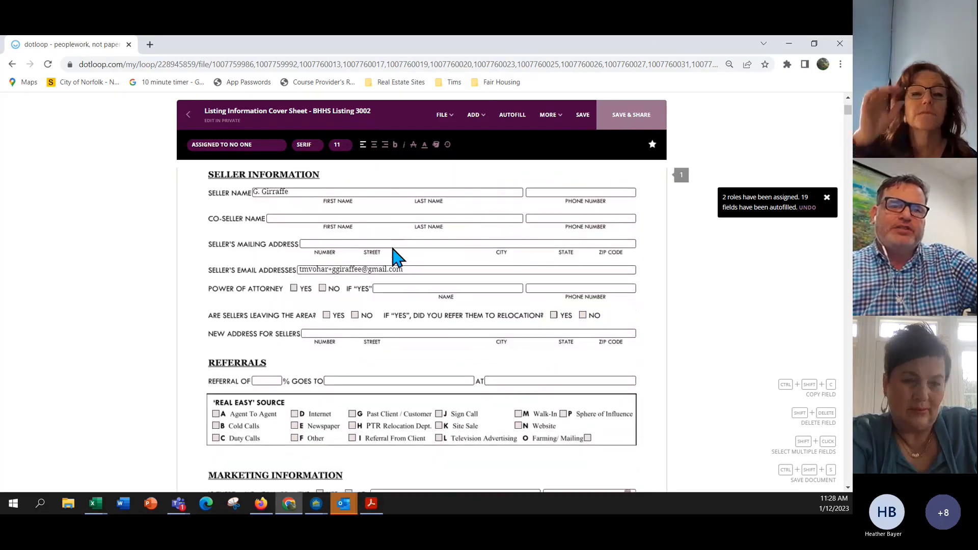
scroll(396, 257, "down", 4)
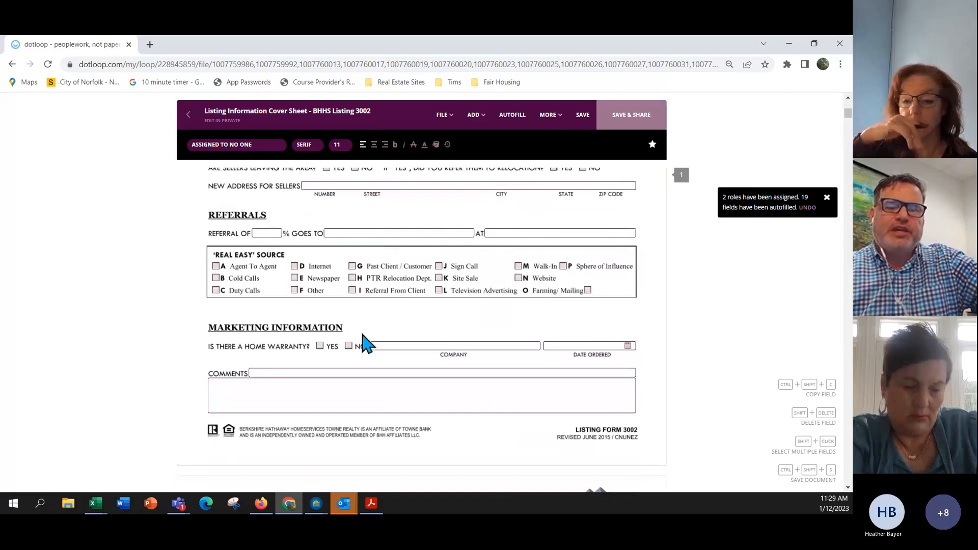
scroll(365, 326, "down", 7)
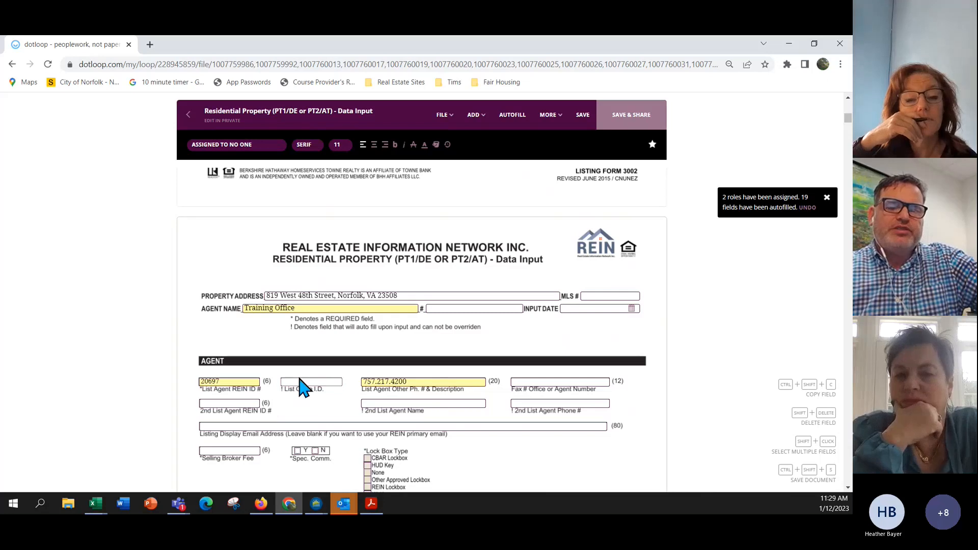
scroll(303, 385, "down", 5)
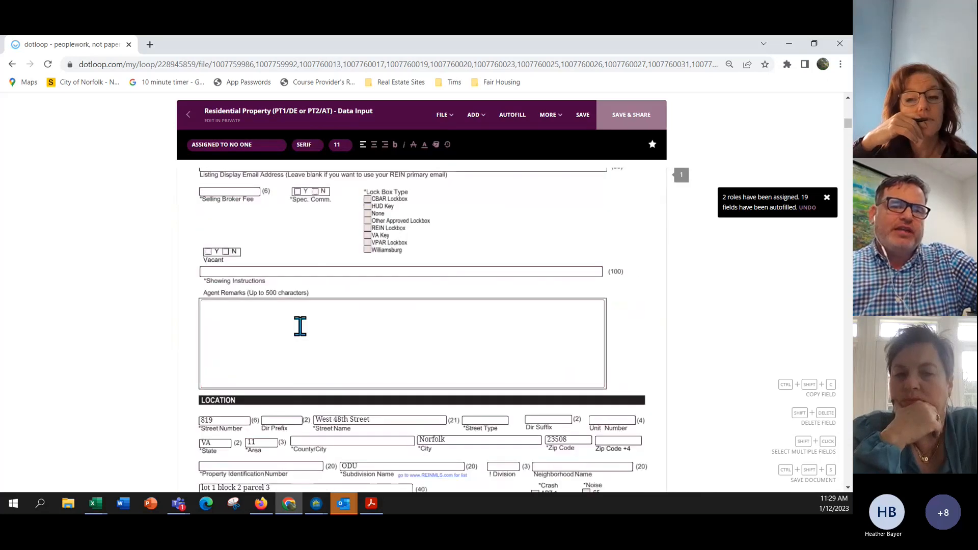
scroll(300, 326, "down", 8)
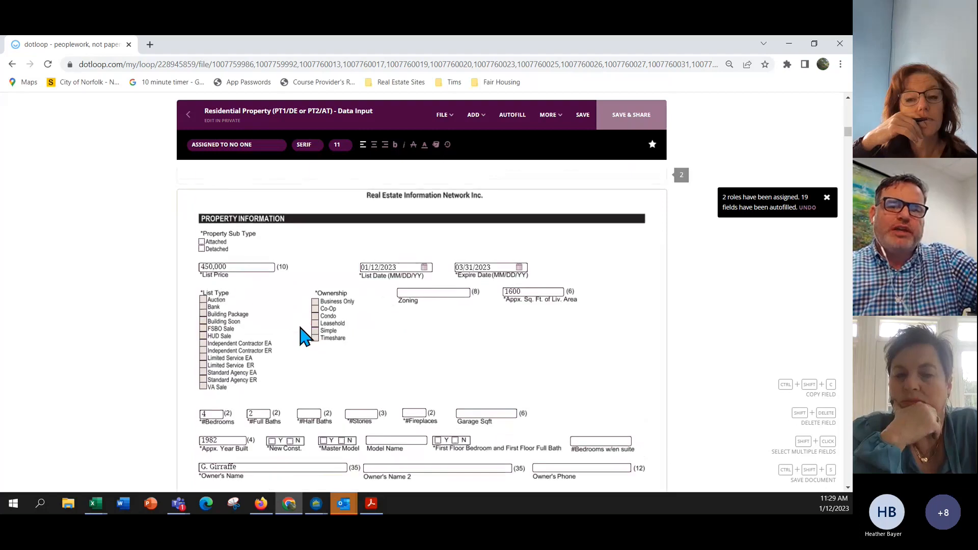
scroll(304, 336, "down", 15)
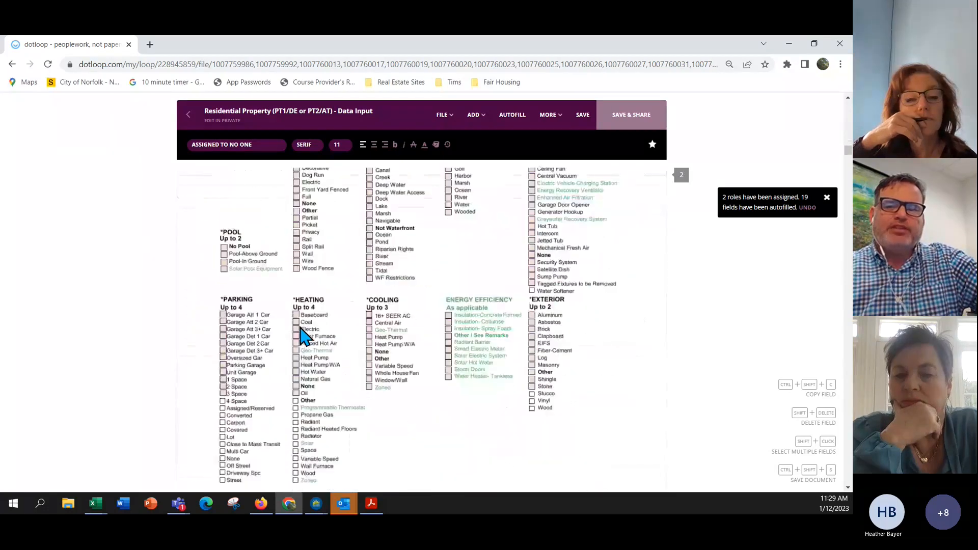
scroll(304, 338, "down", 15)
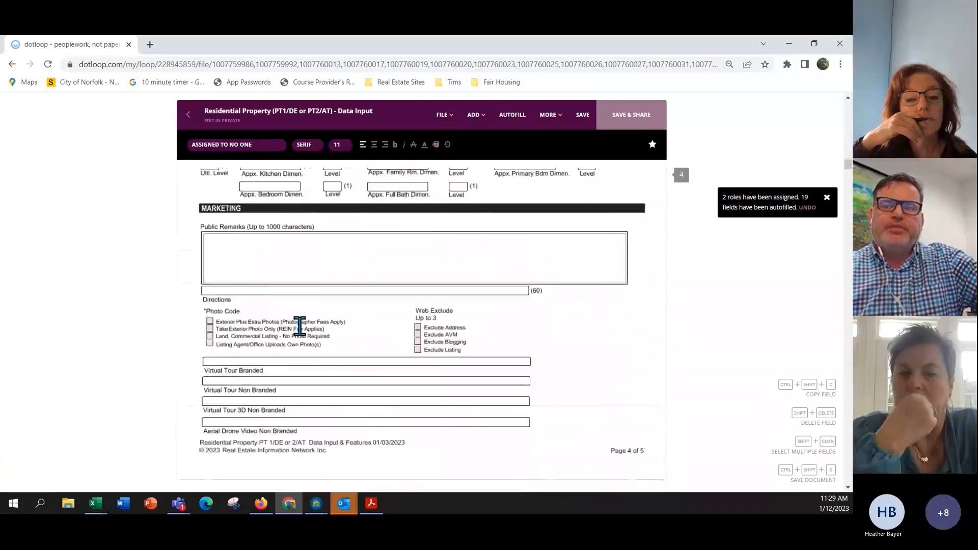
scroll(300, 326, "down", 15)
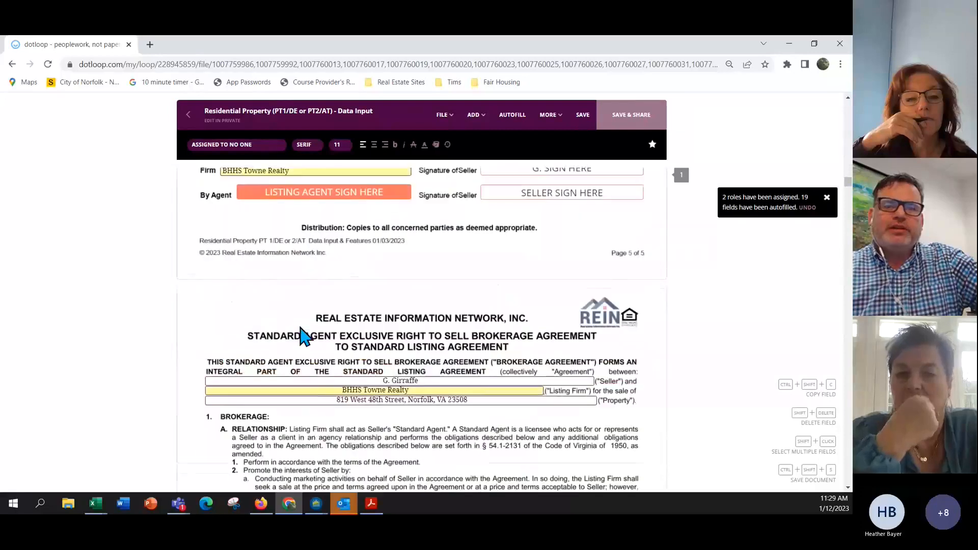
scroll(304, 336, "up", 1)
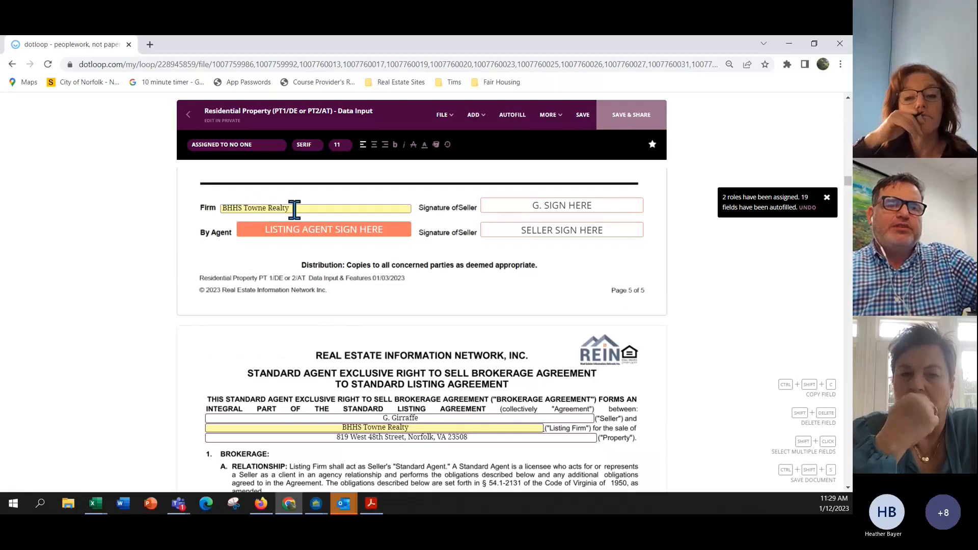
Adopt the listing agent's signature and apply it to the By Agent Sign Here field.
mouse_move(296, 232)
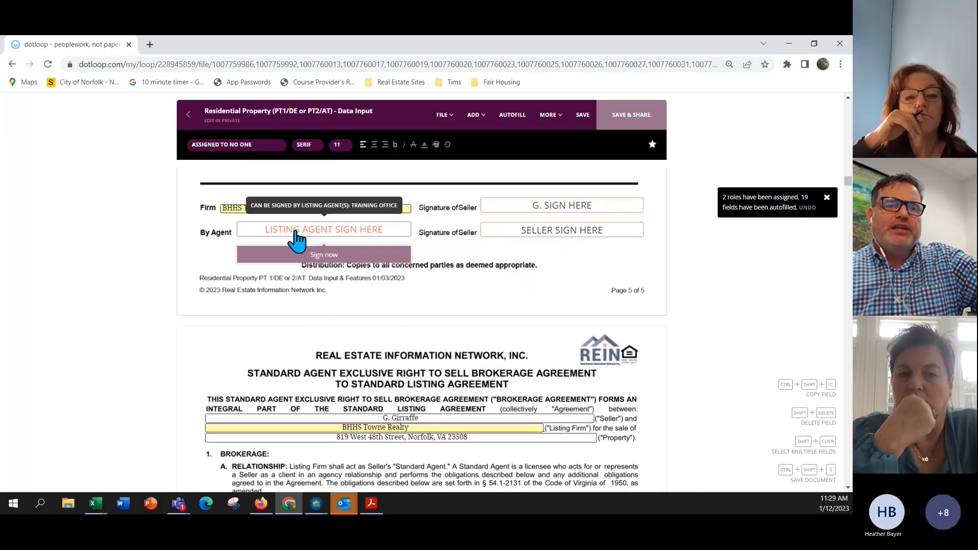
left_click(316, 257)
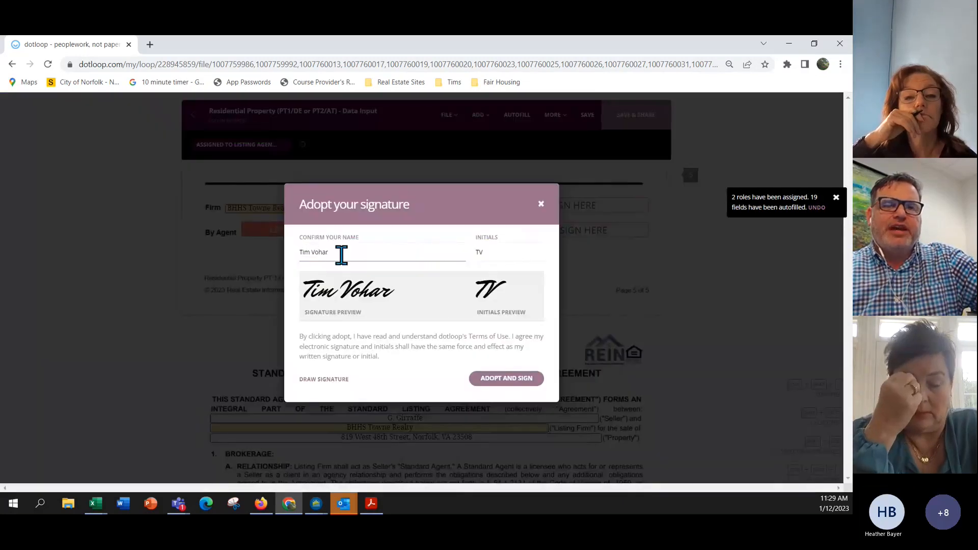
left_click(514, 380)
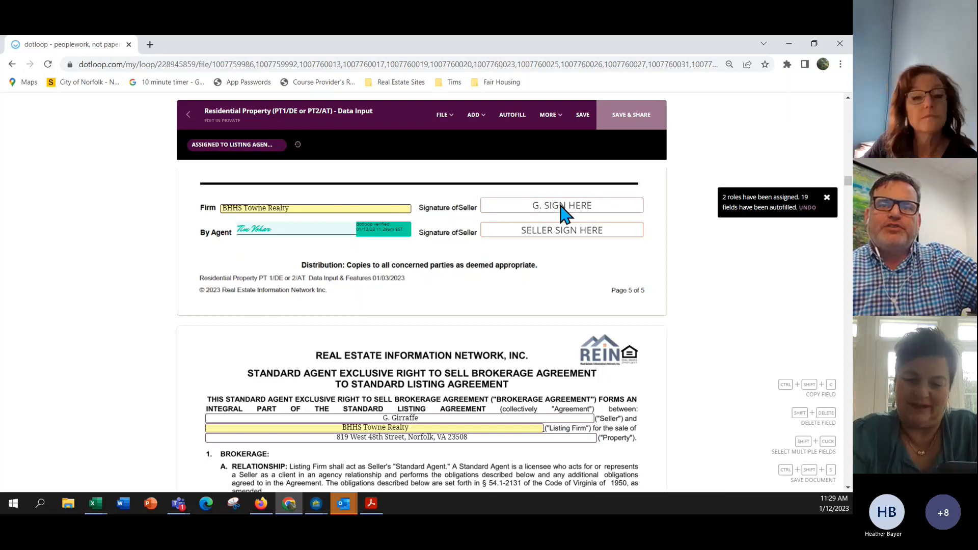
Sign the brokerage agreement's Listing Agent line and continue to the DPOR disclosure statement.
scroll(564, 214, "down", 5)
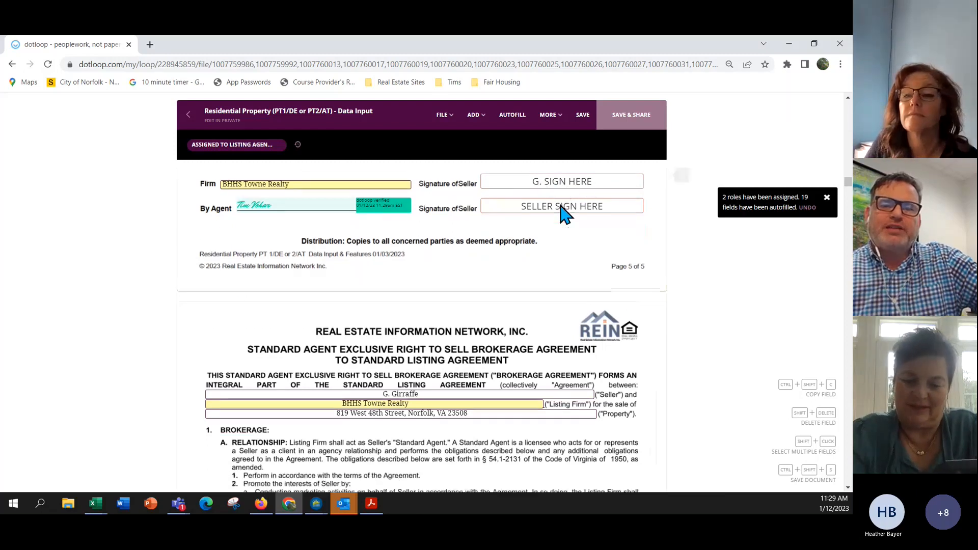
scroll(561, 206, "down", 1)
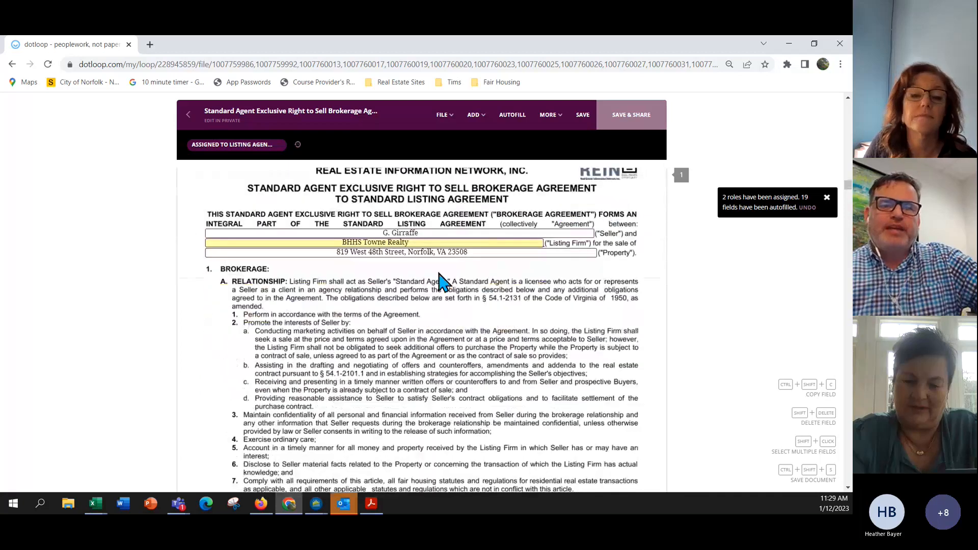
scroll(423, 246, "down", 12)
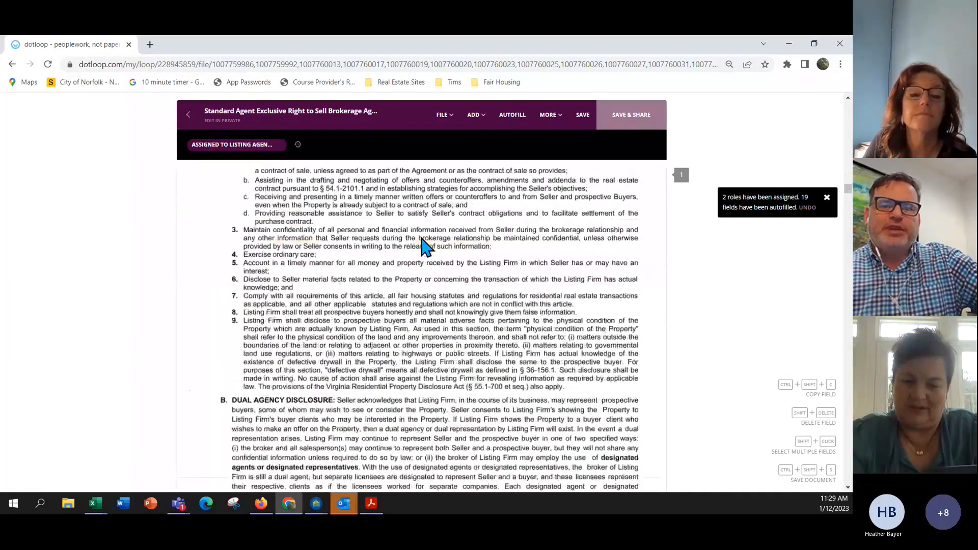
scroll(423, 246, "down", 4)
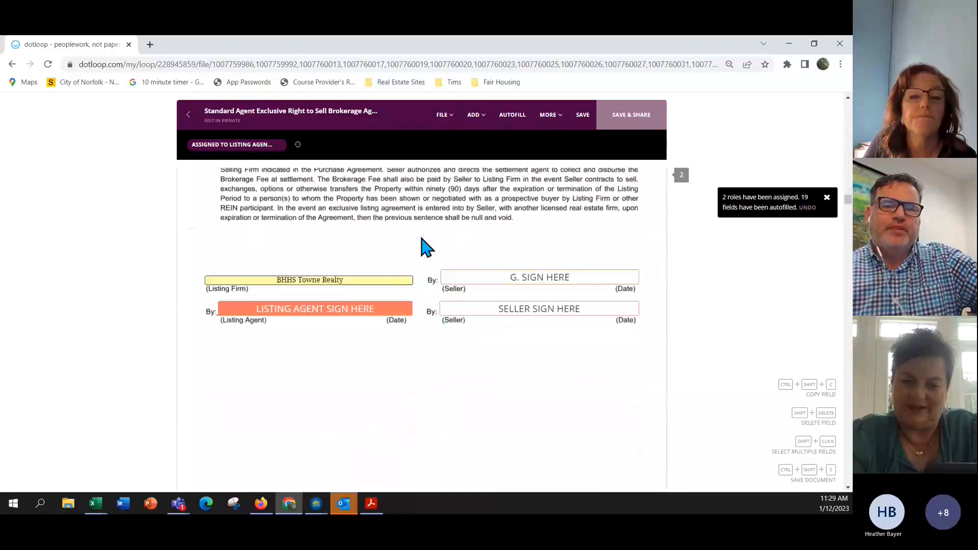
scroll(423, 247, "down", 5)
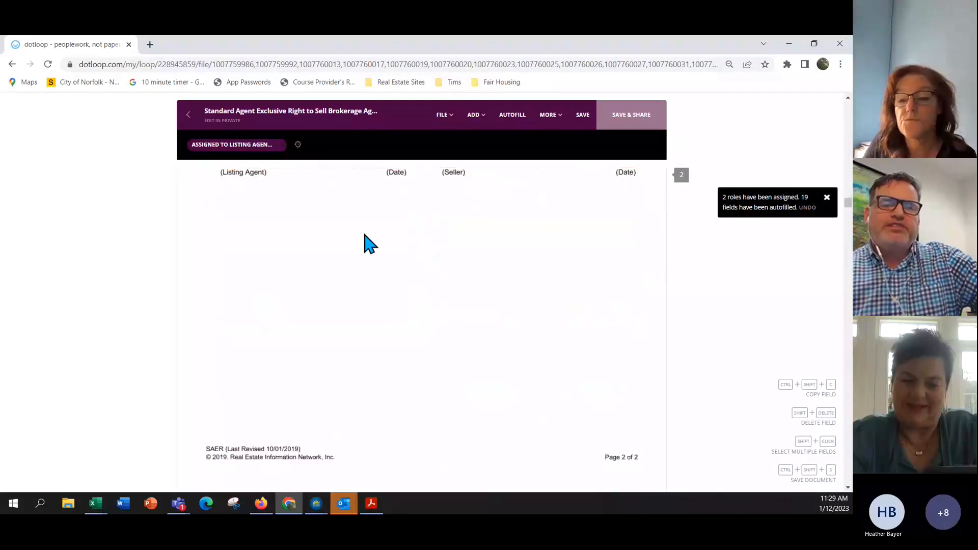
scroll(330, 288, "up", 5)
left_click(323, 339)
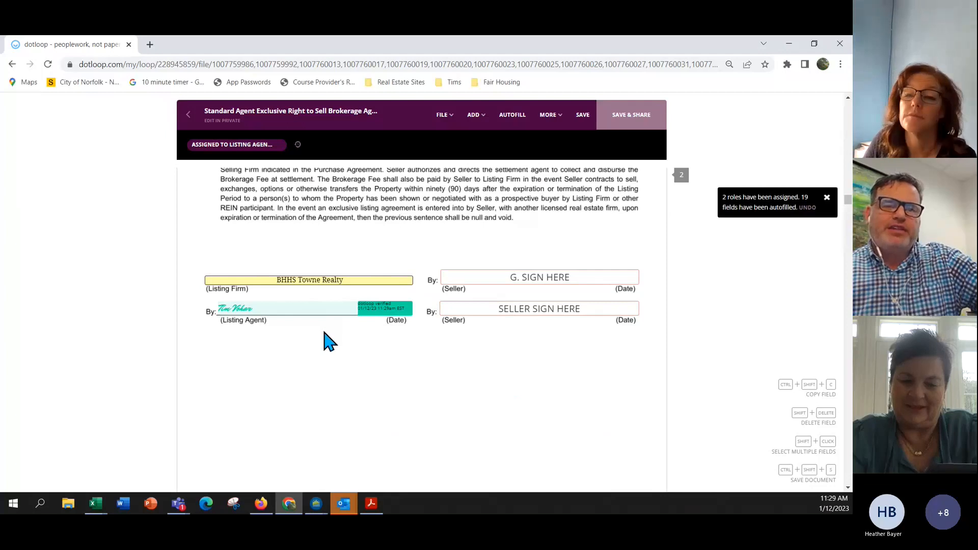
scroll(330, 340, "down", 15)
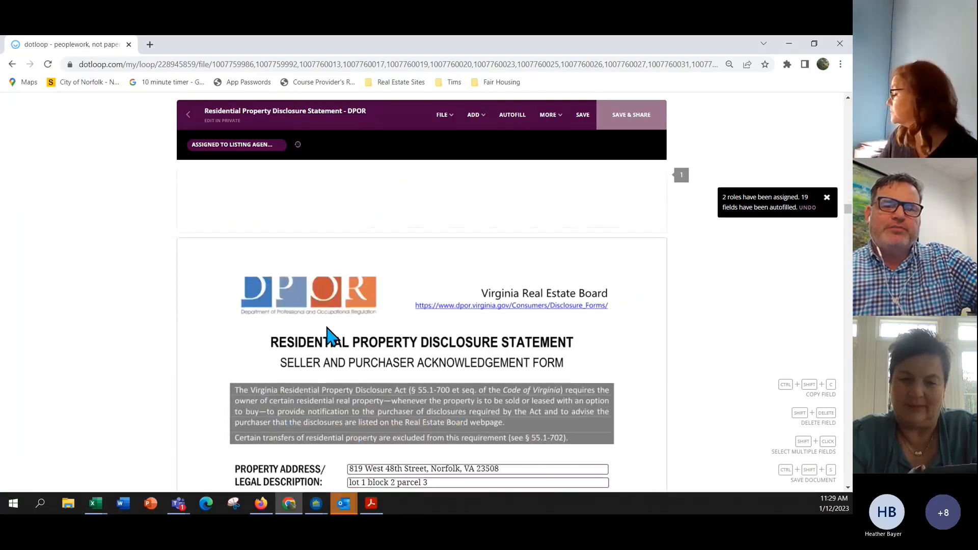
scroll(330, 338, "down", 10)
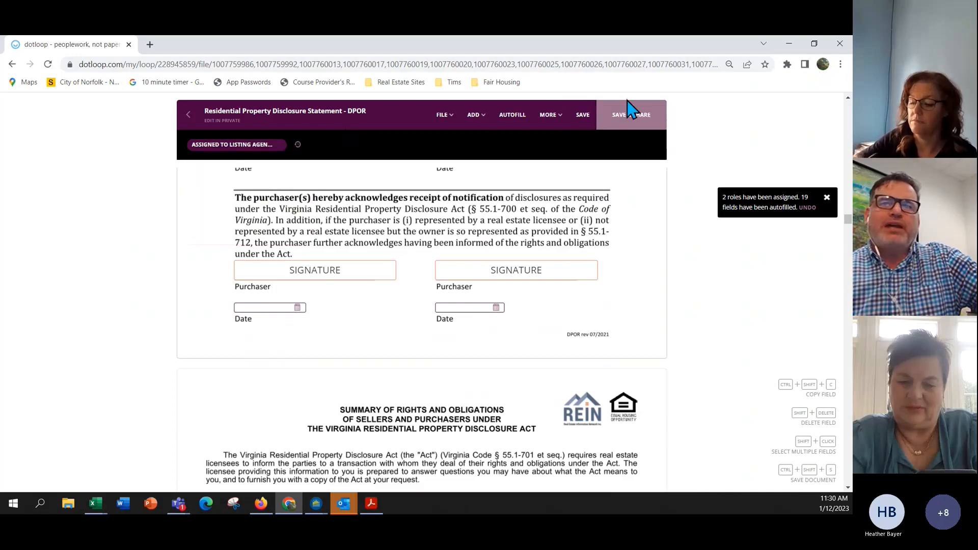
Save the signed forms and go back to the loop page.
left_click(188, 113)
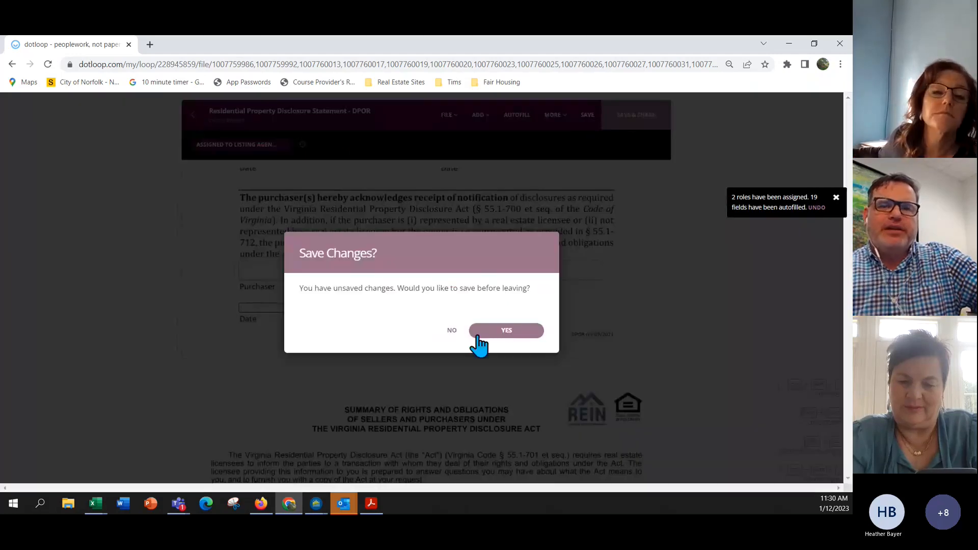
left_click(507, 331)
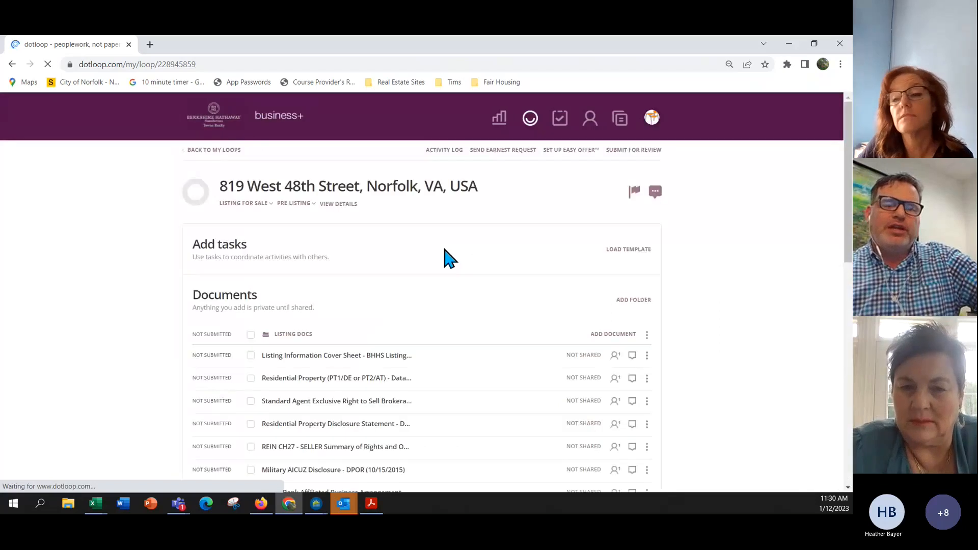
scroll(271, 260, "down", 3)
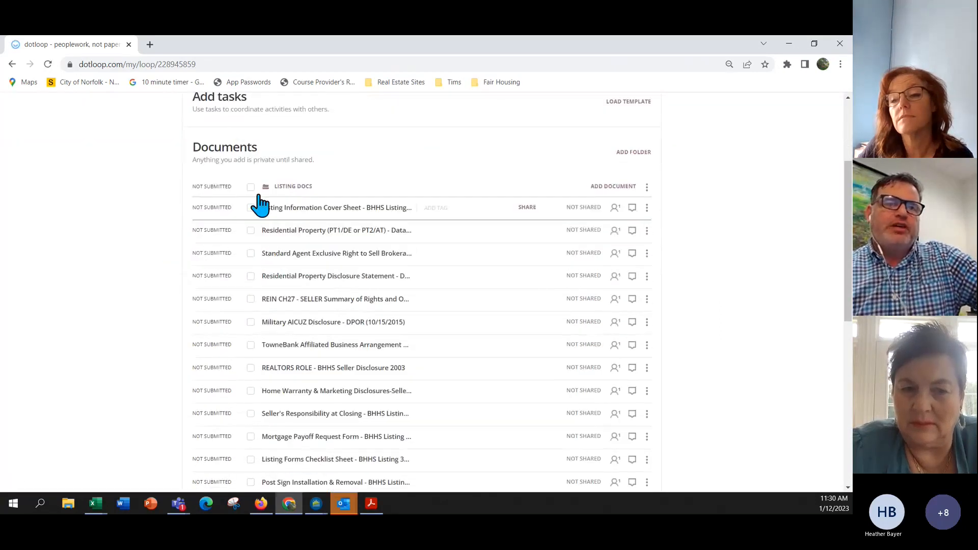
Select all Listing Docs documents except the cover sheet, checklist and sign-installation form for sharing.
left_click(251, 187)
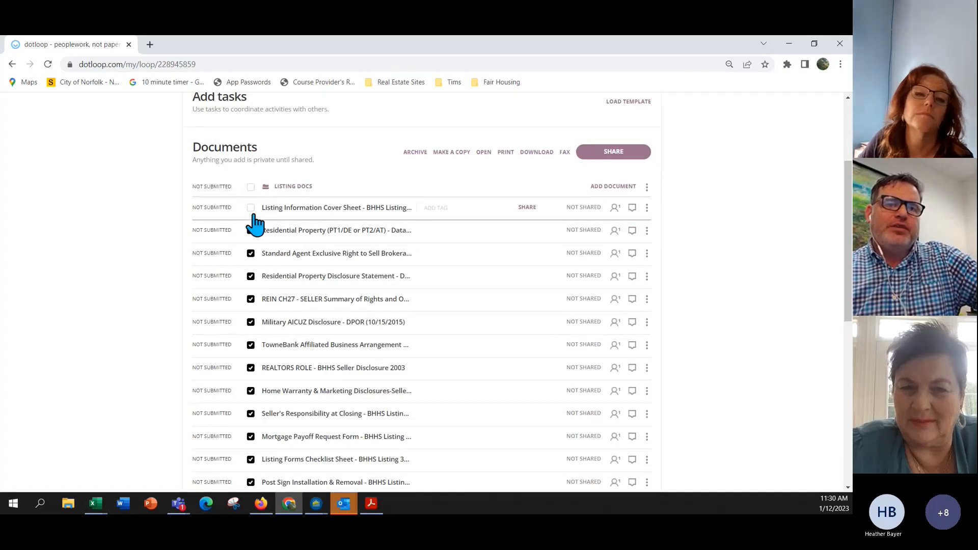
scroll(254, 222, "down", 2)
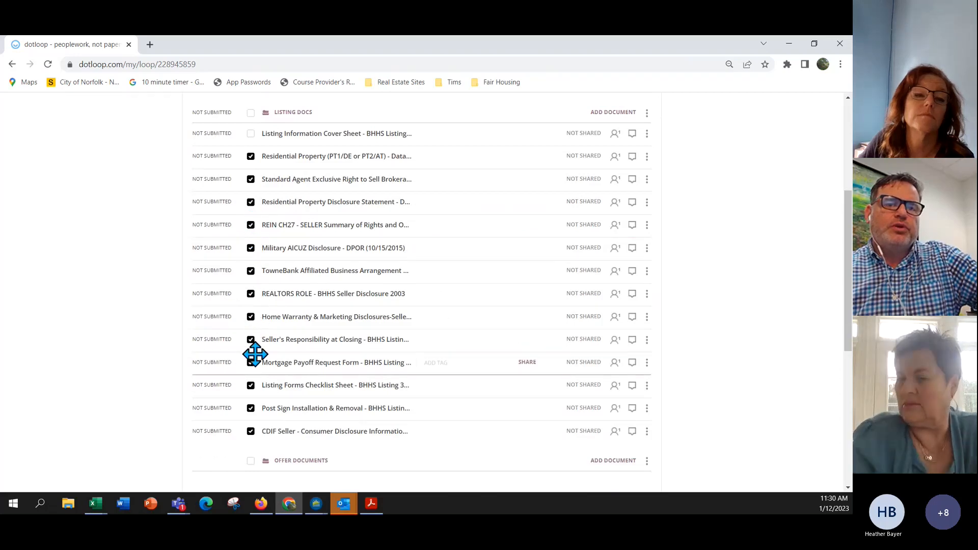
left_click(250, 386)
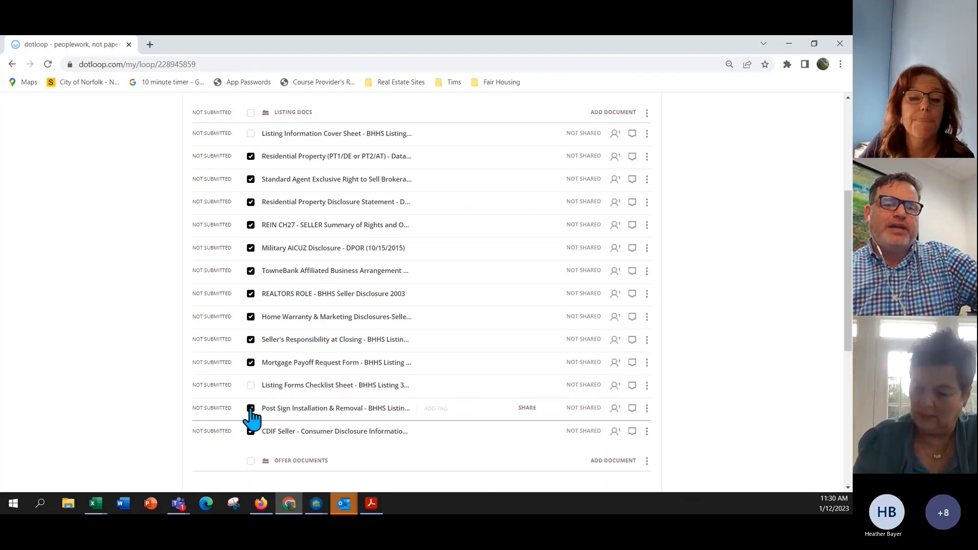
scroll(250, 418, "down", 1)
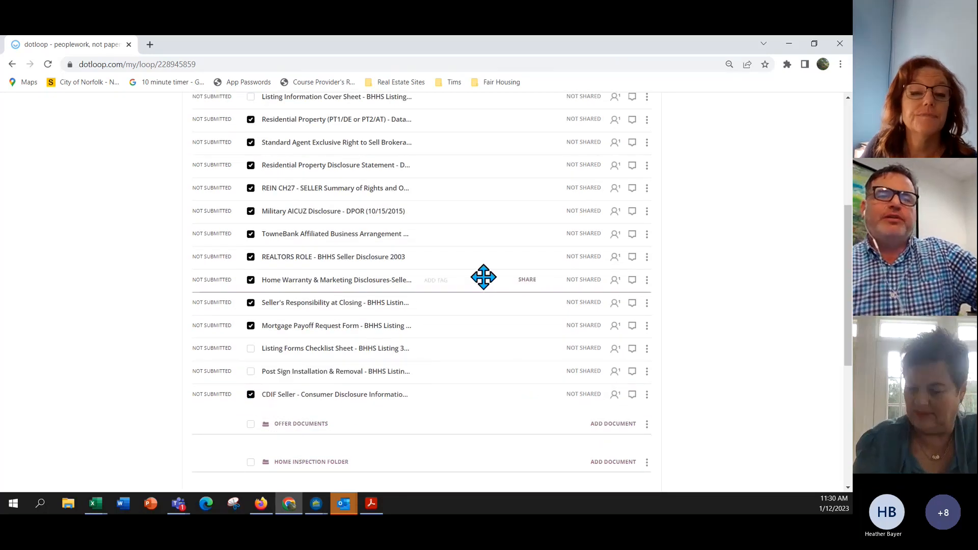
scroll(484, 277, "up", 2)
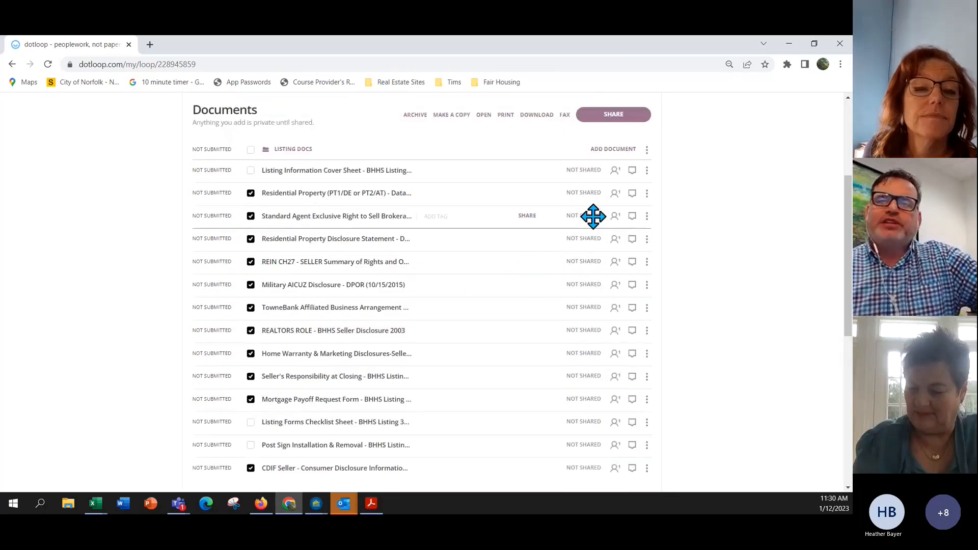
left_click(617, 122)
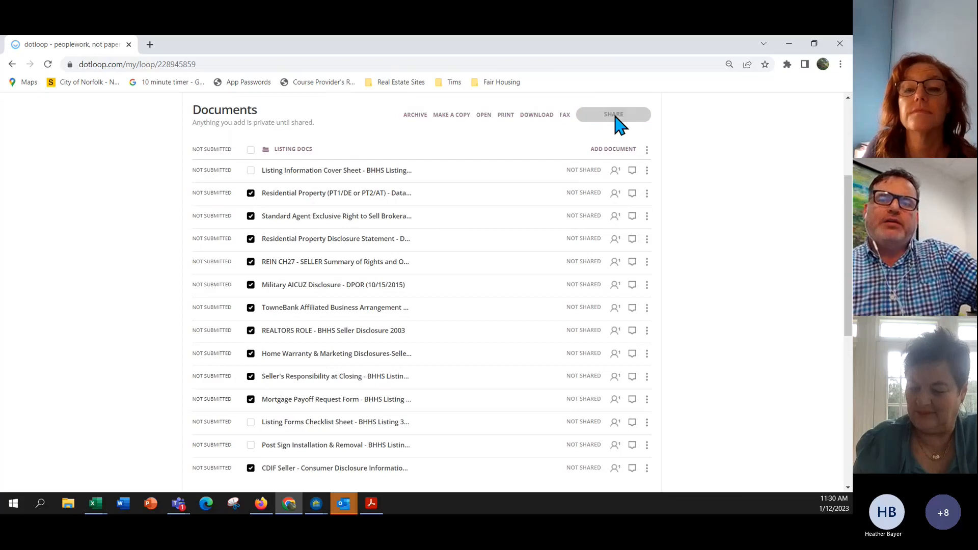
In Share Documents, change the seller from Can Sign to View Only, dismissing the assigned-fields warning.
left_click(615, 116)
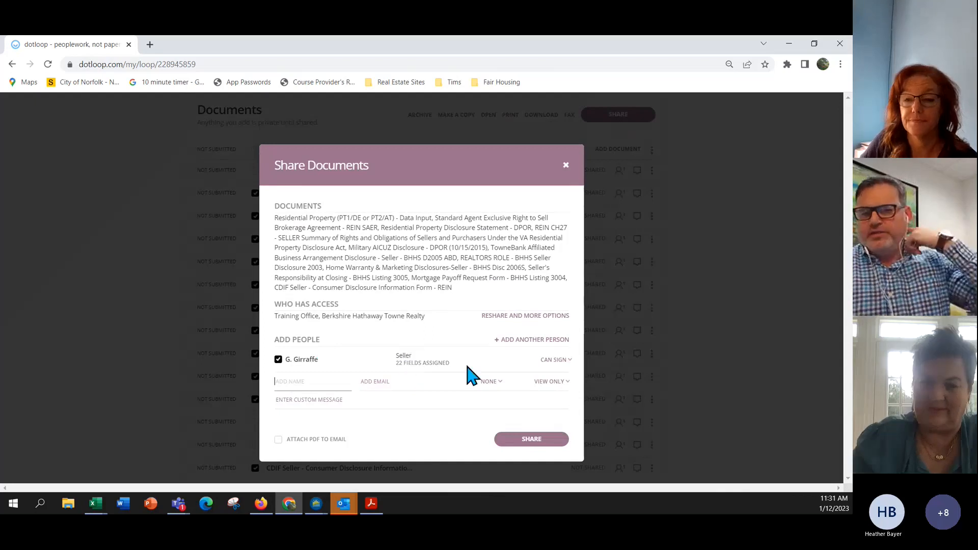
left_click(561, 362)
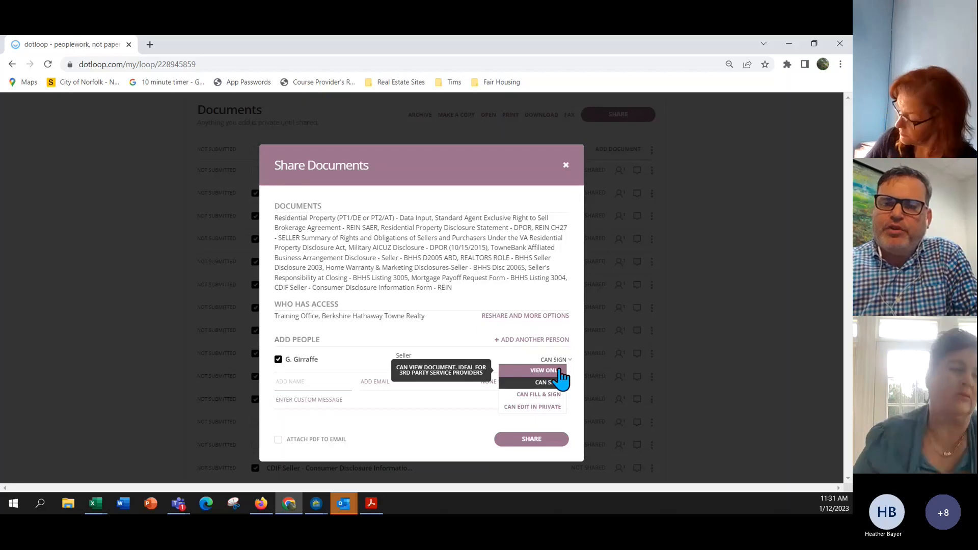
left_click(561, 370)
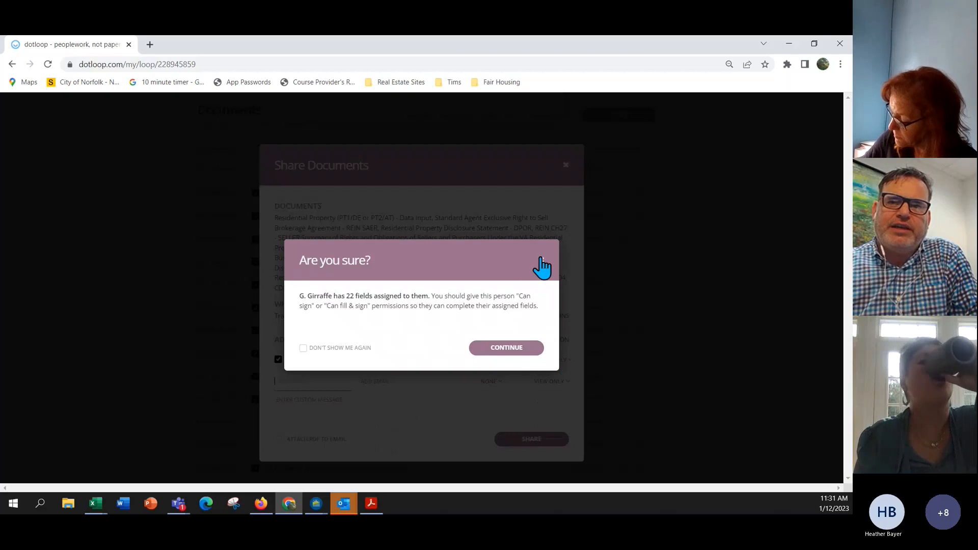
left_click(541, 261)
left_click(556, 359)
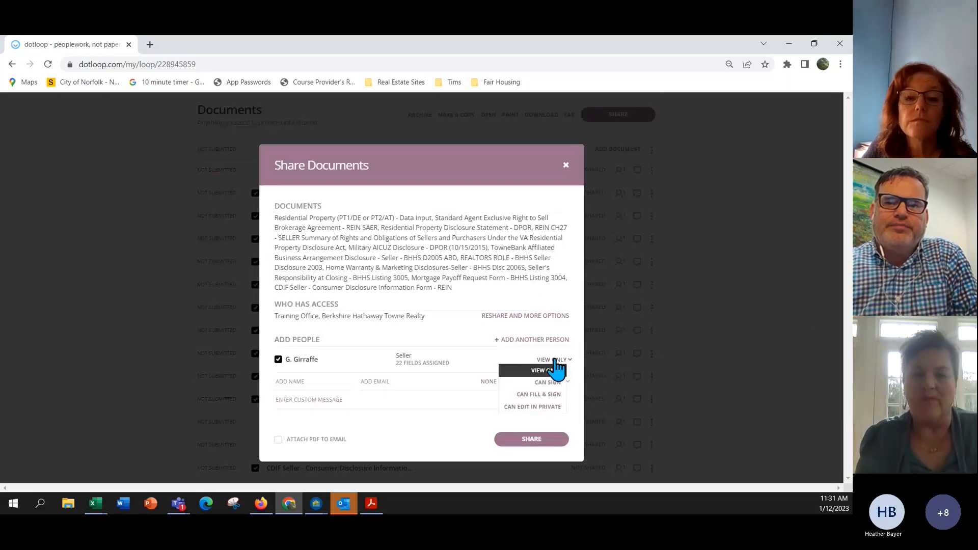
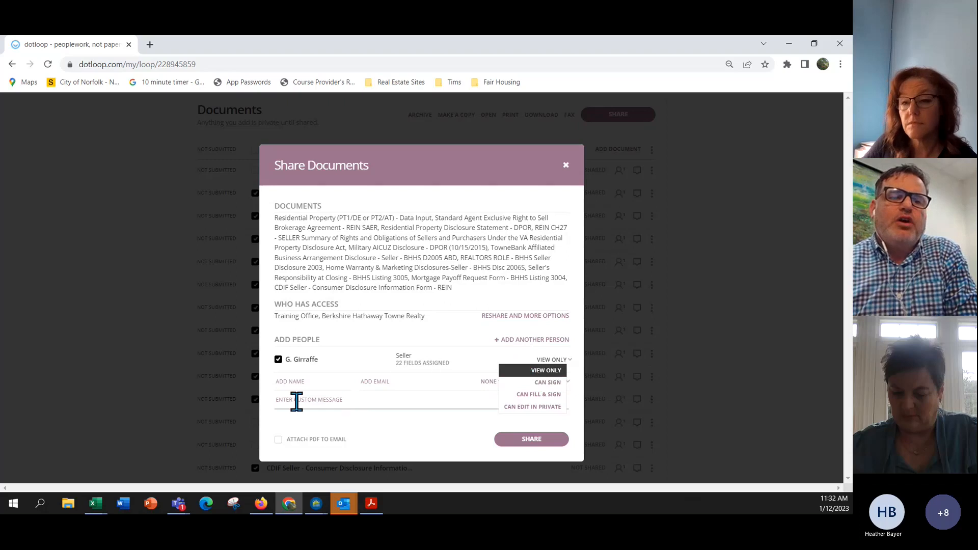
Share the listing documents with the seller, attaching the PDFs to the email, and close the dialog.
left_click(279, 440)
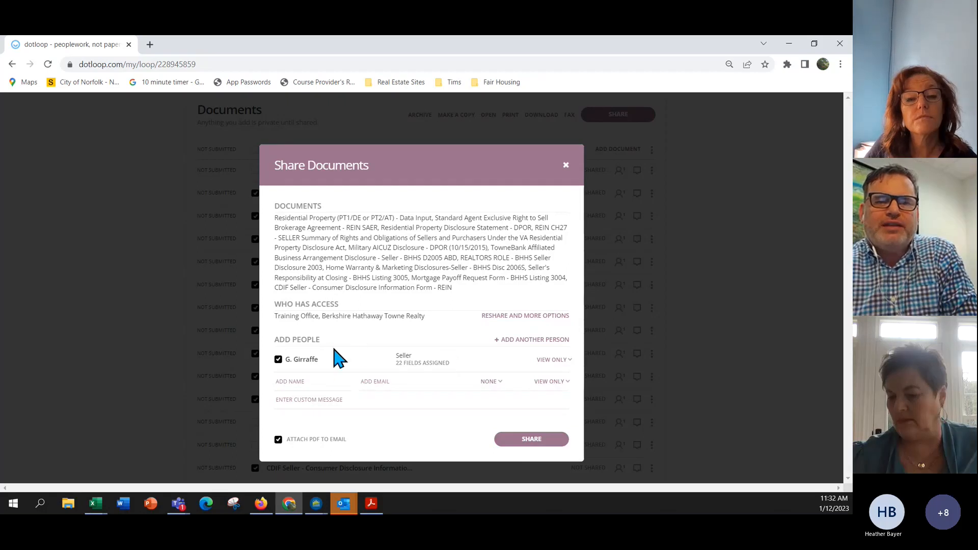
mouse_move(320, 367)
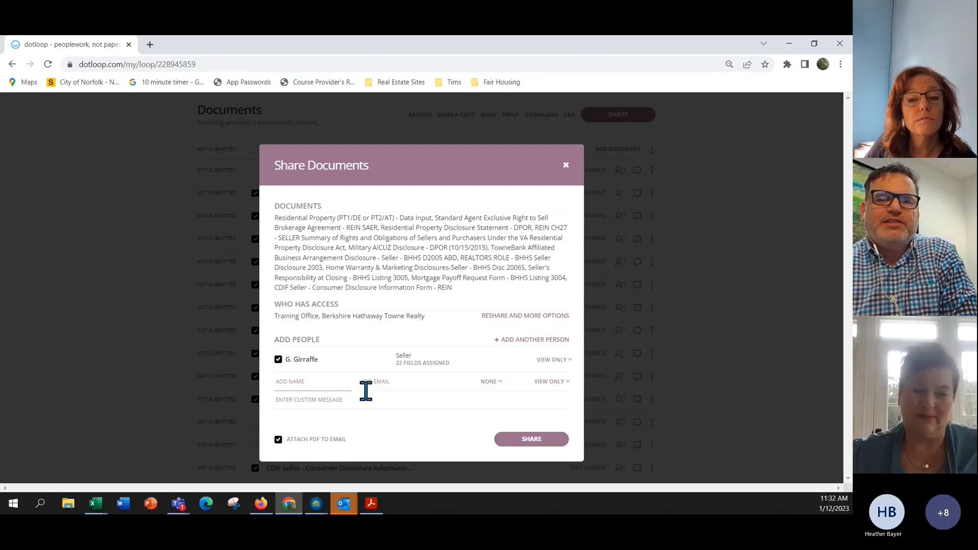
left_click(532, 441)
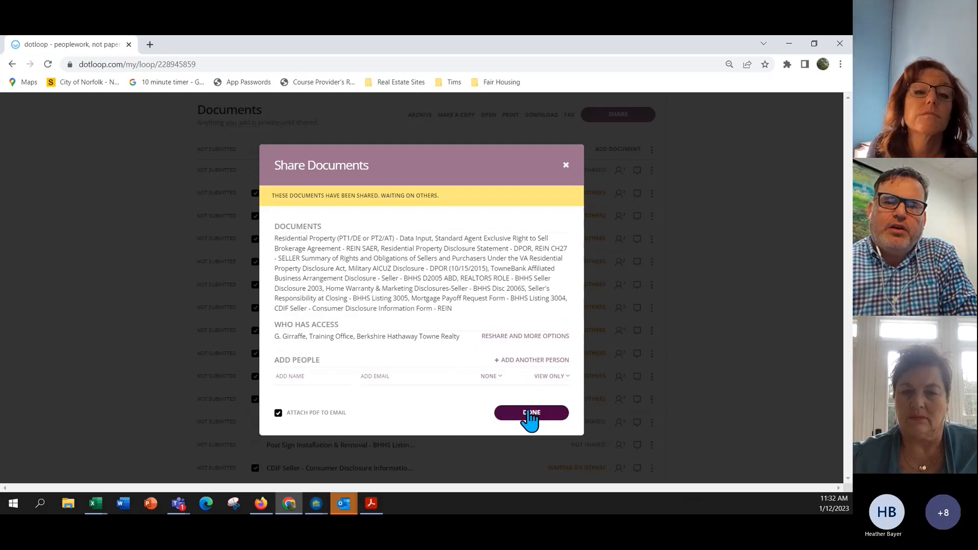
left_click(529, 414)
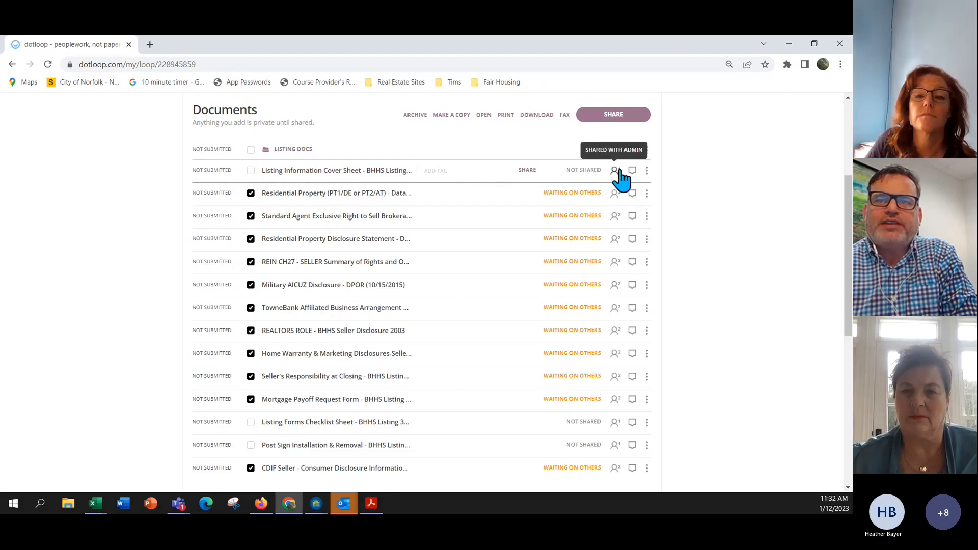
Clear the Listing Docs folder checkbox so no listing document stays selected.
mouse_move(599, 194)
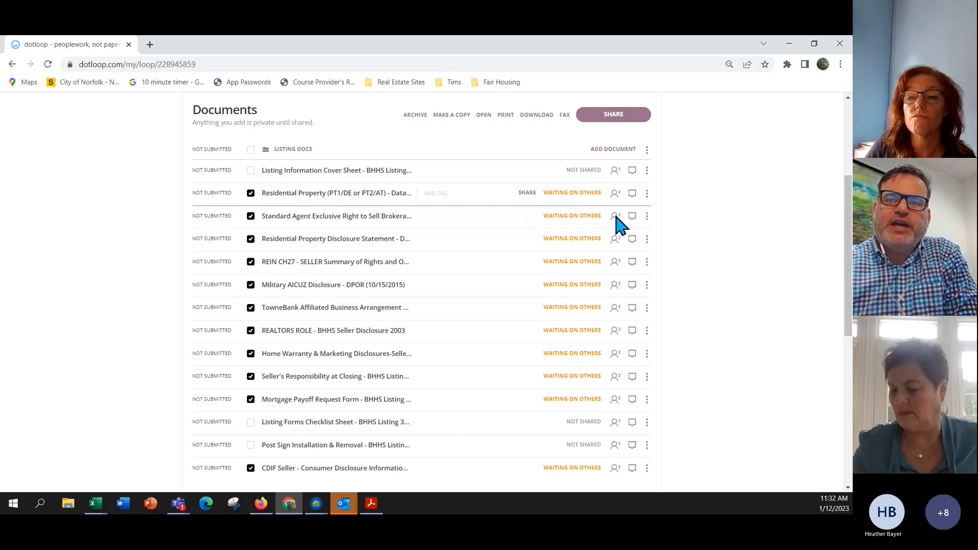
scroll(616, 265, "down", 2)
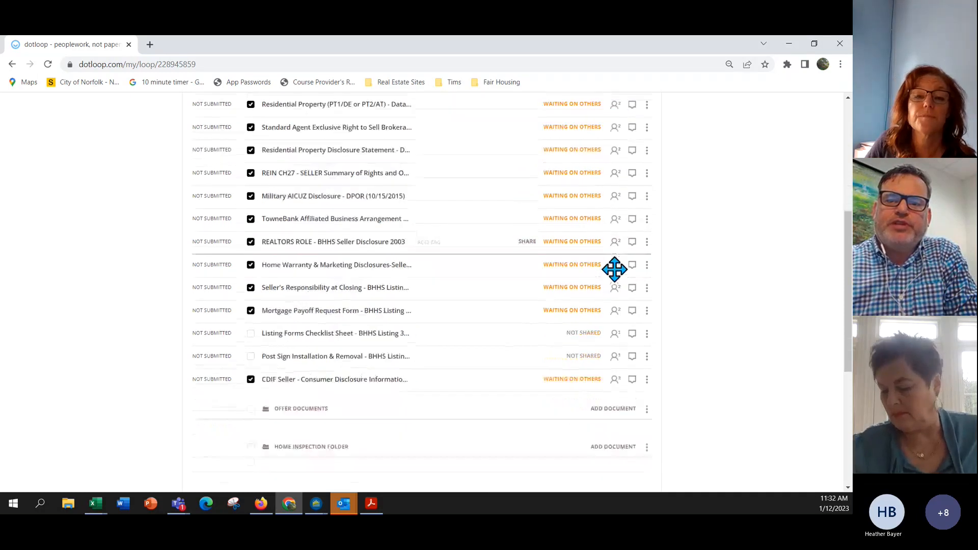
scroll(600, 359, "up", 5)
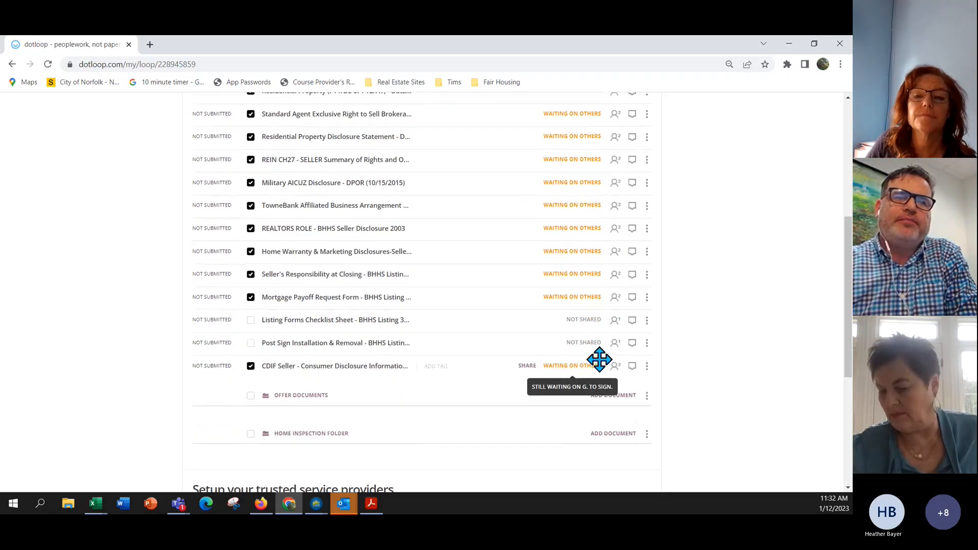
scroll(602, 357, "down", 7)
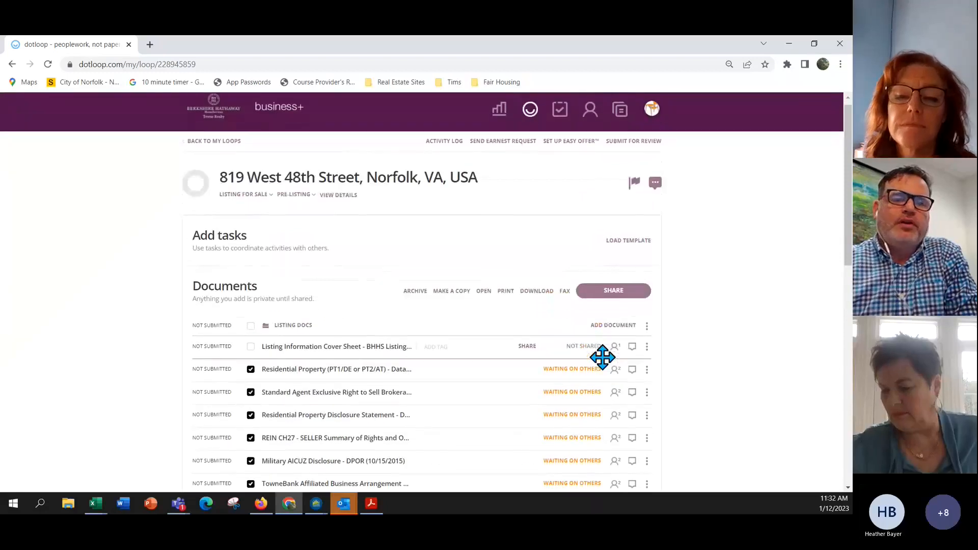
scroll(602, 357, "down", 3)
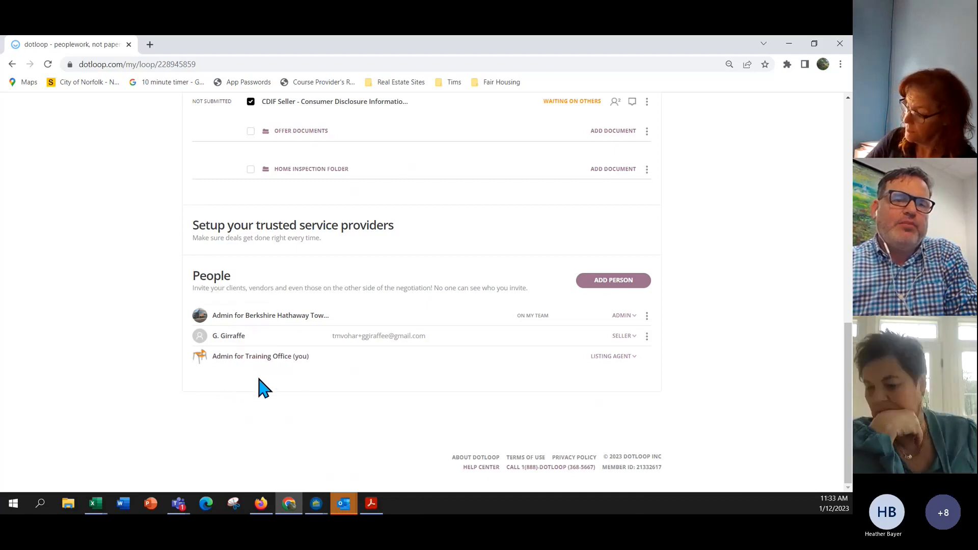
scroll(310, 372, "up", 15)
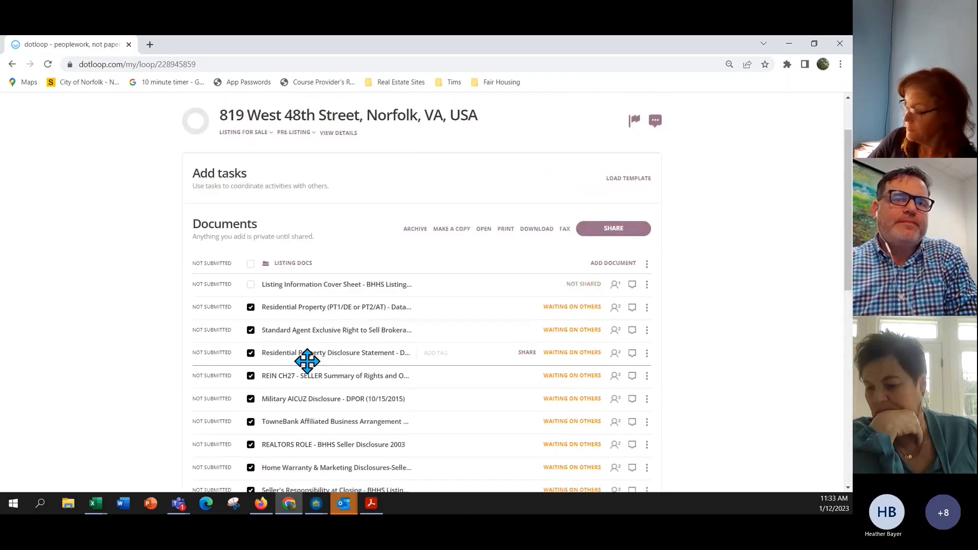
left_click(250, 264)
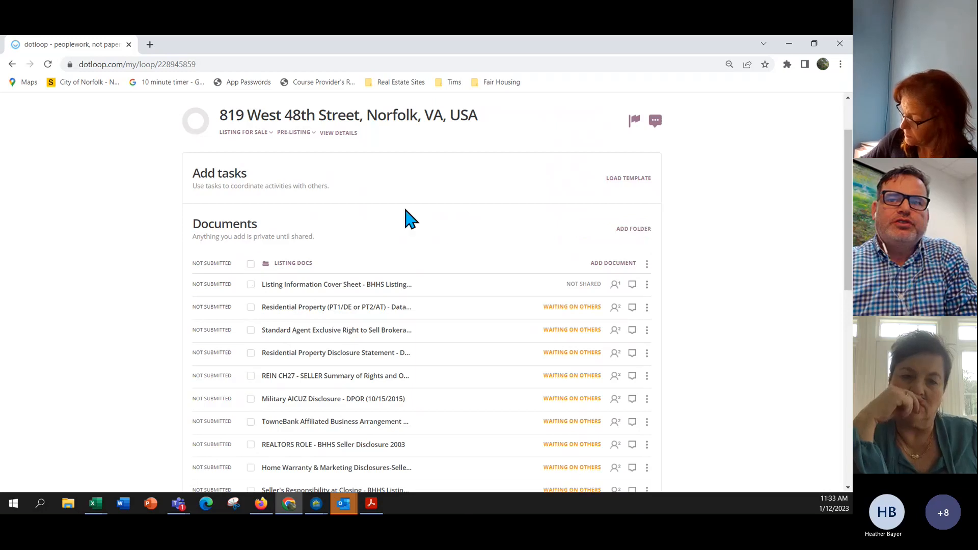
scroll(447, 208, "down", 9)
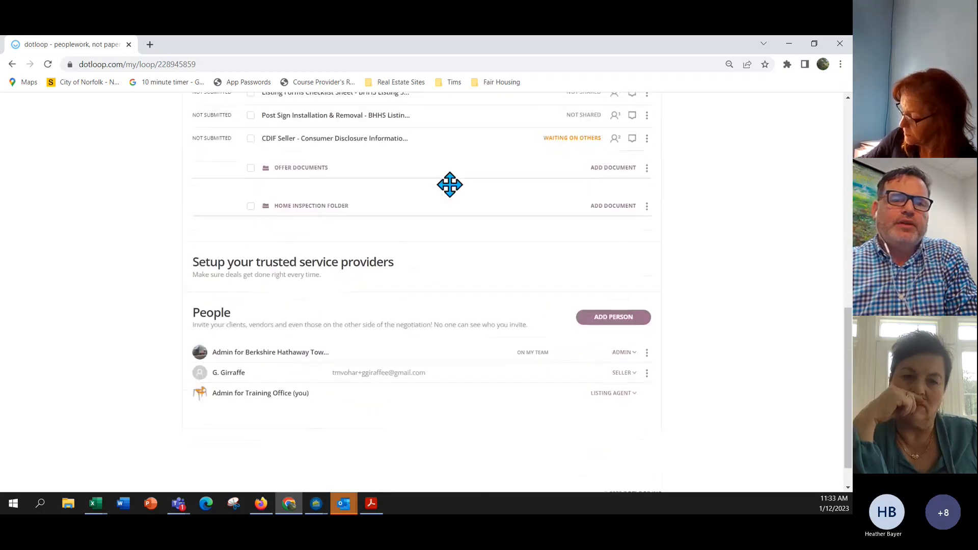
scroll(455, 192, "up", 15)
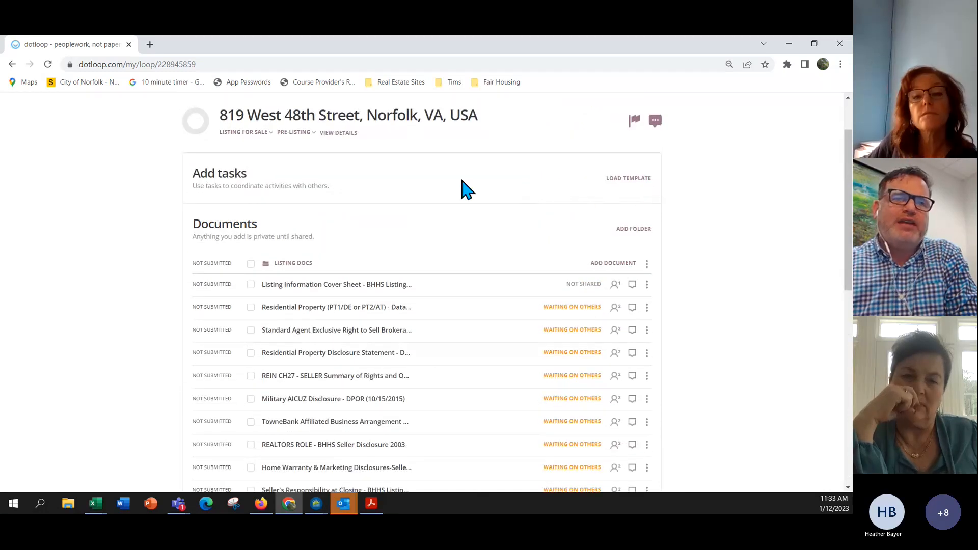
Load the Tims Training Task List template into the loop's Tasks section.
left_click(634, 183)
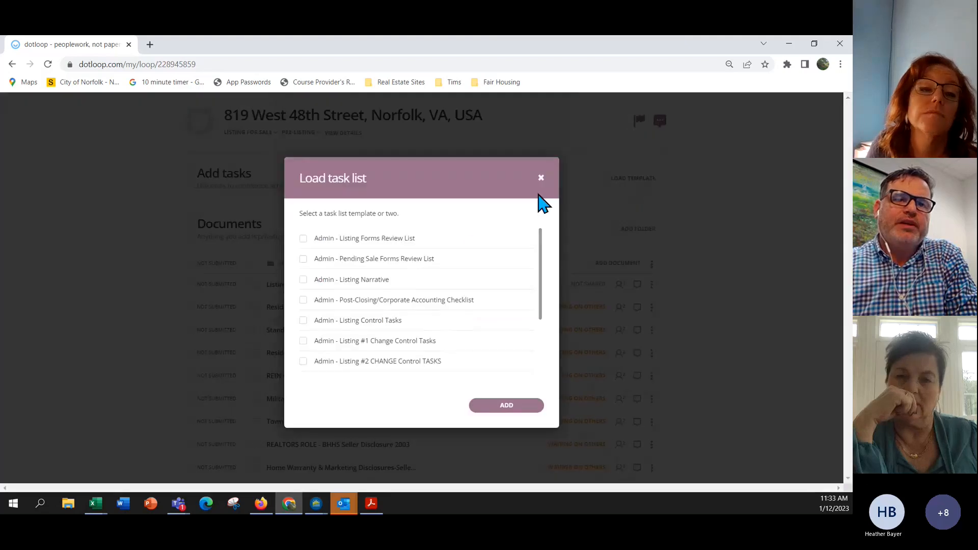
left_click_drag(541, 283, 556, 360)
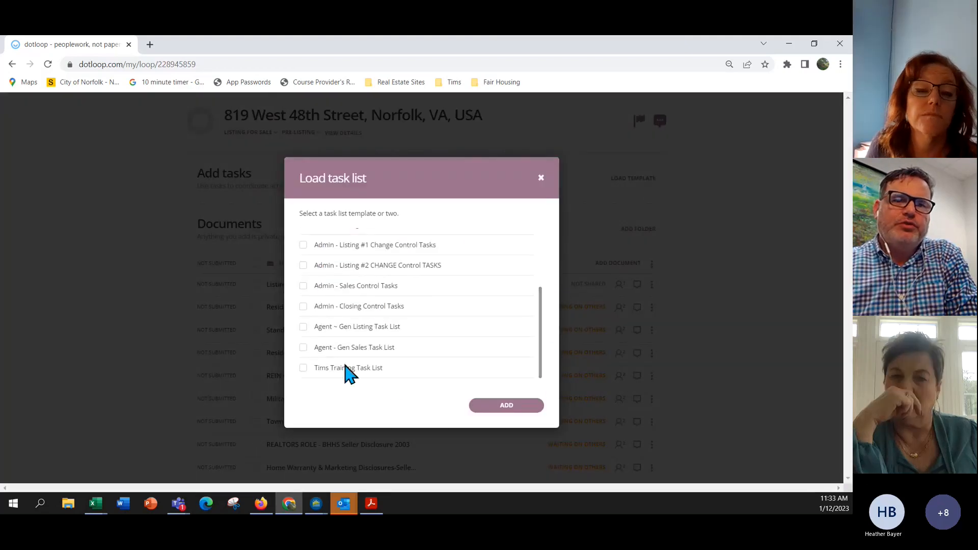
left_click(304, 369)
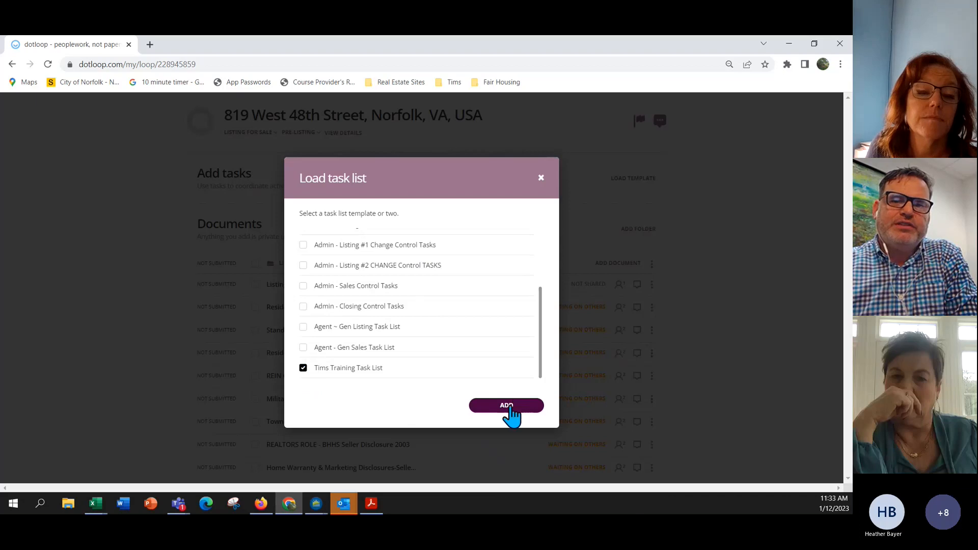
left_click(511, 406)
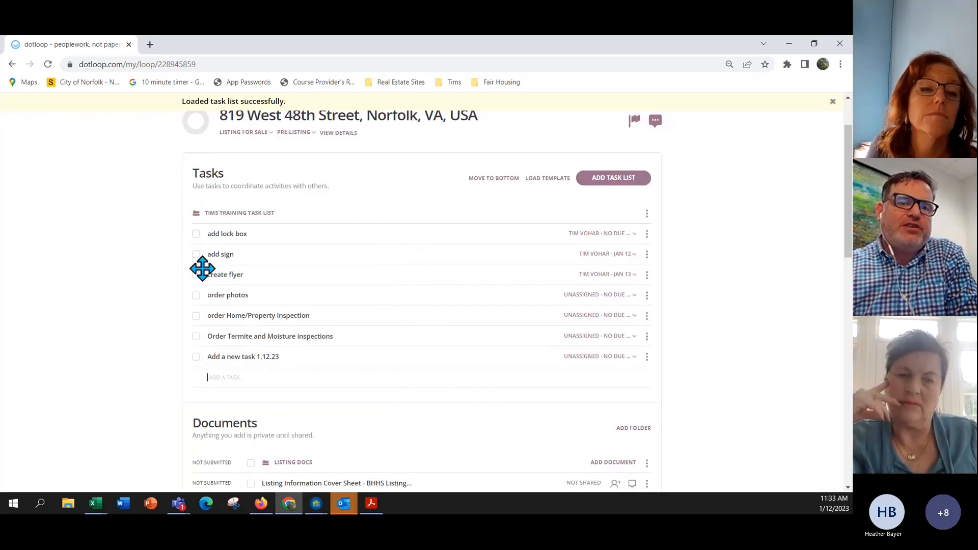
Move Tasks below the documents and check due-date options for add lock box, create flyer, add sign.
left_click(493, 178)
scroll(494, 225, "down", 3)
scroll(493, 225, "down", 10)
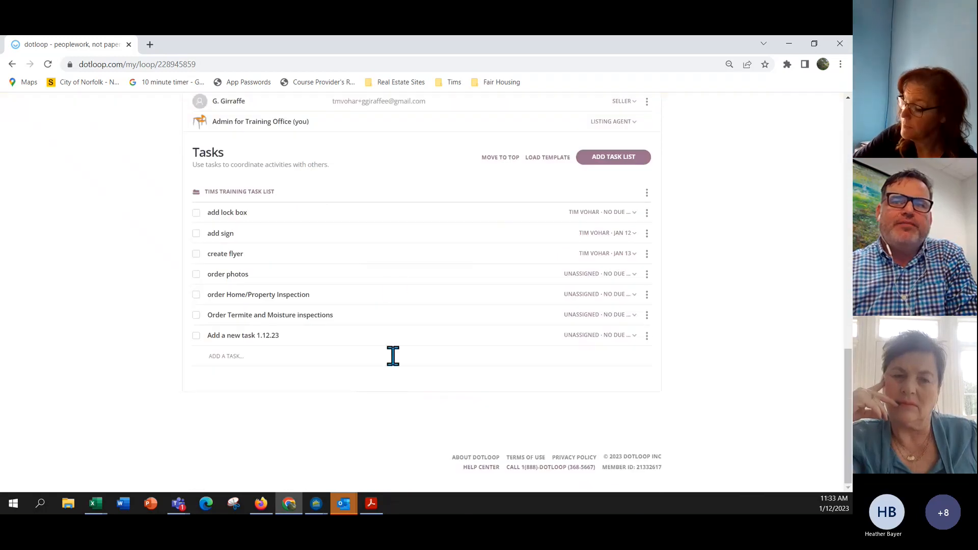
left_click(619, 222)
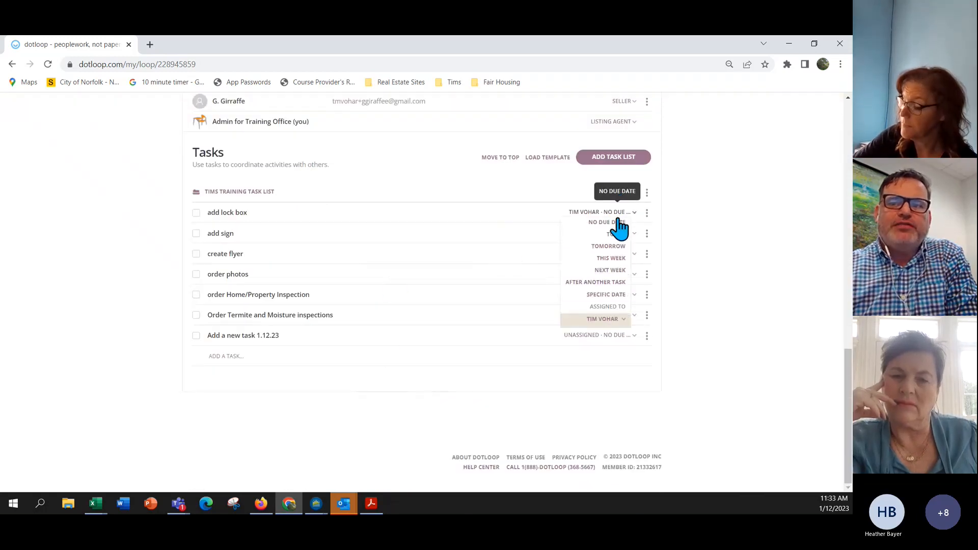
left_click(787, 357)
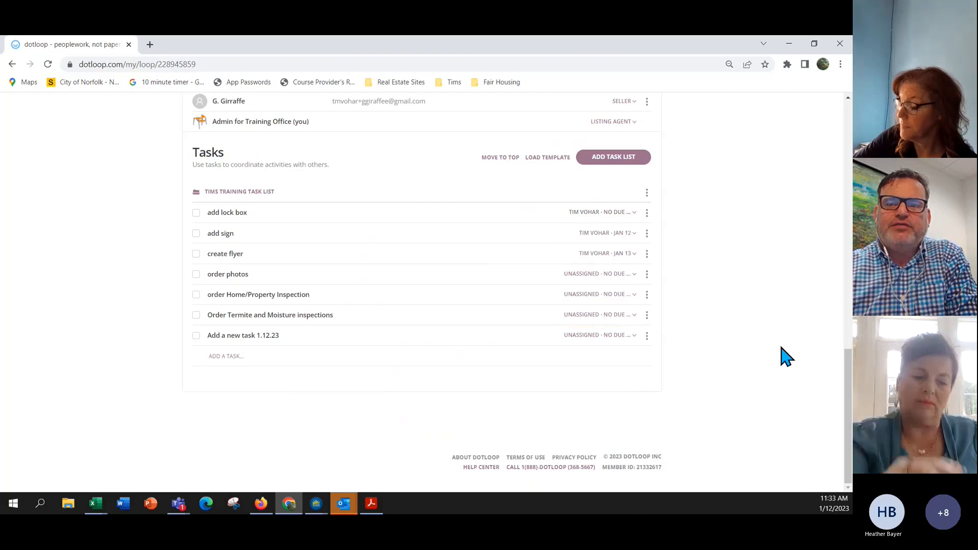
left_click(609, 253)
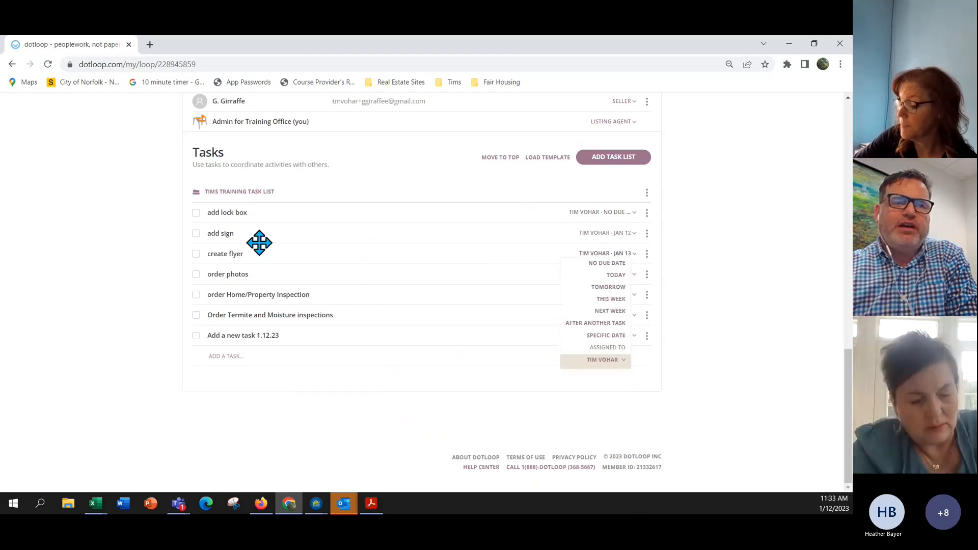
left_click(617, 232)
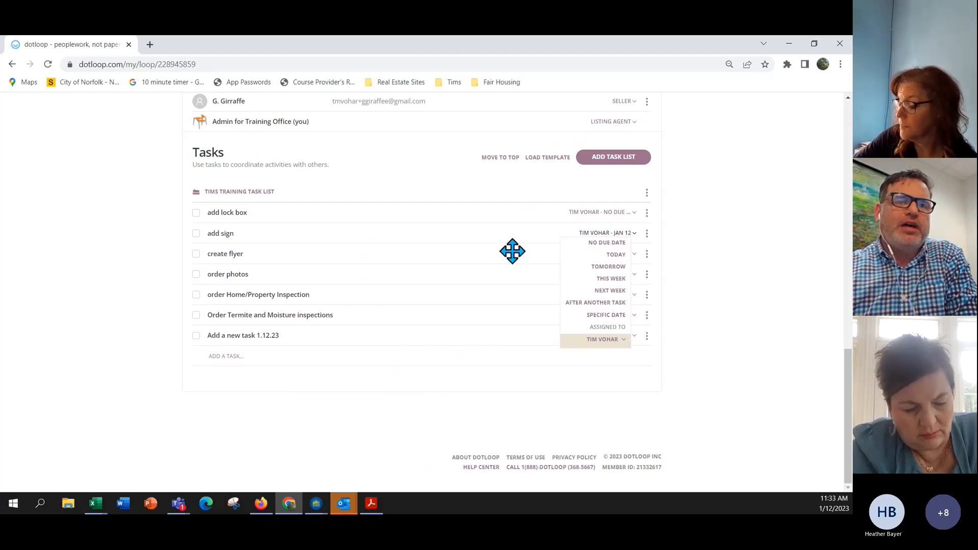
left_click(748, 275)
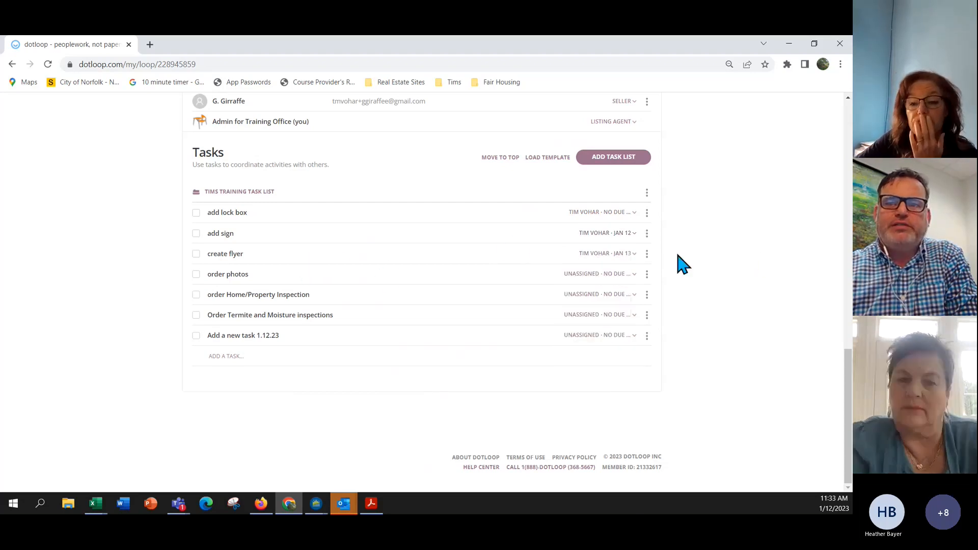
Review create flyer's due-date choices, then show order photos' due-date and assignee choices.
left_click(615, 253)
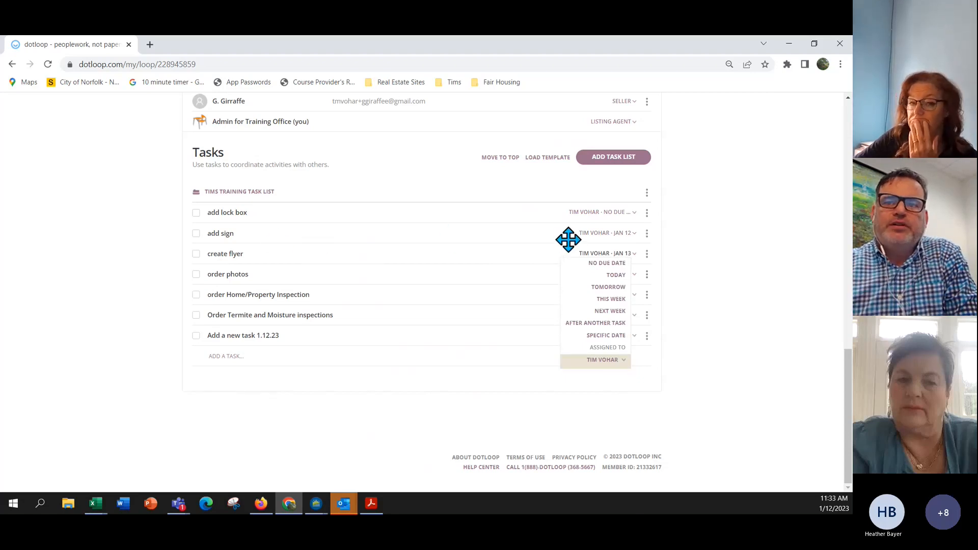
scroll(683, 244, "up", 1)
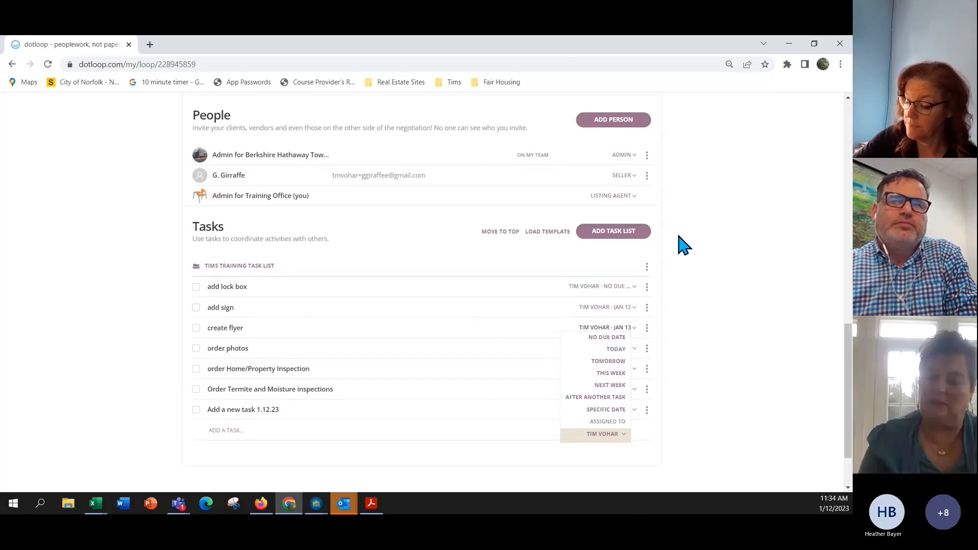
scroll(683, 244, "up", 3)
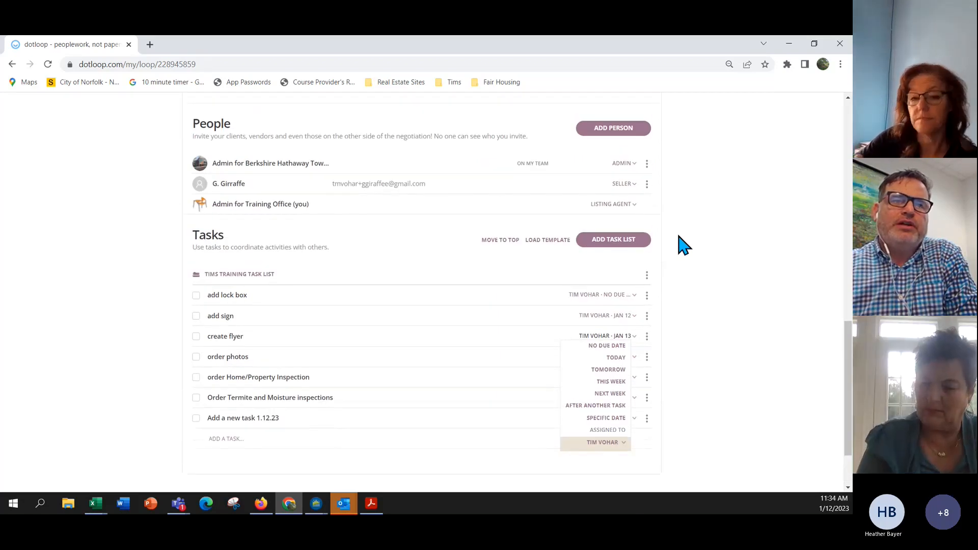
scroll(683, 244, "up", 6)
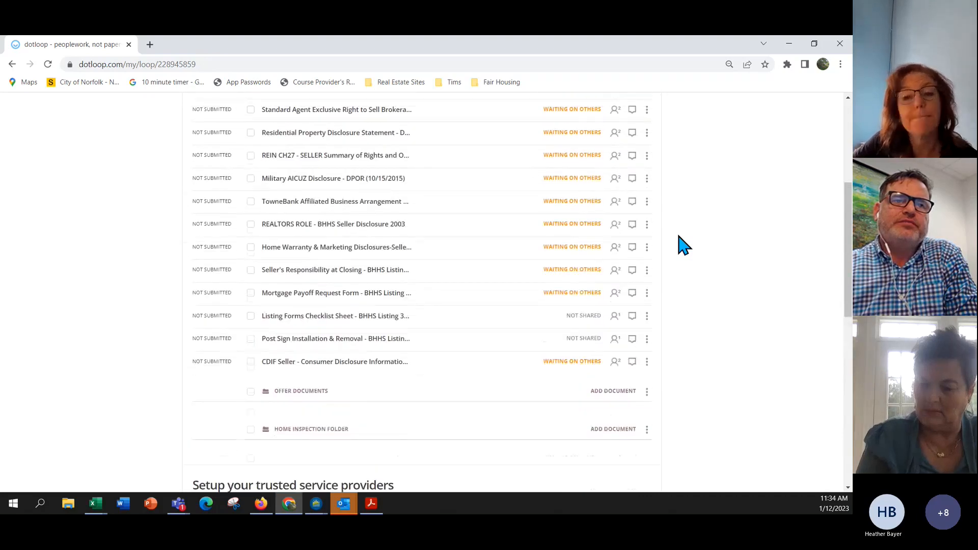
scroll(683, 245, "up", 2)
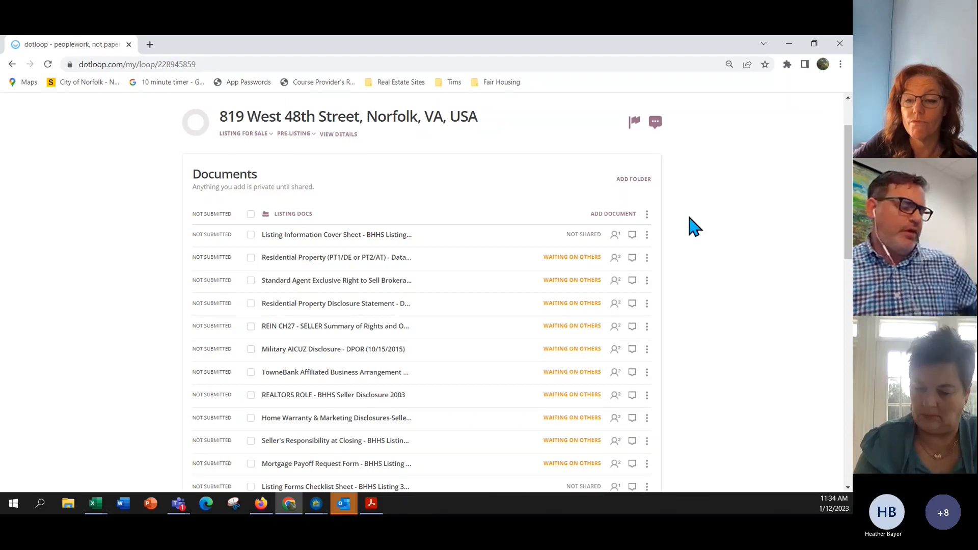
scroll(695, 226, "down", 15)
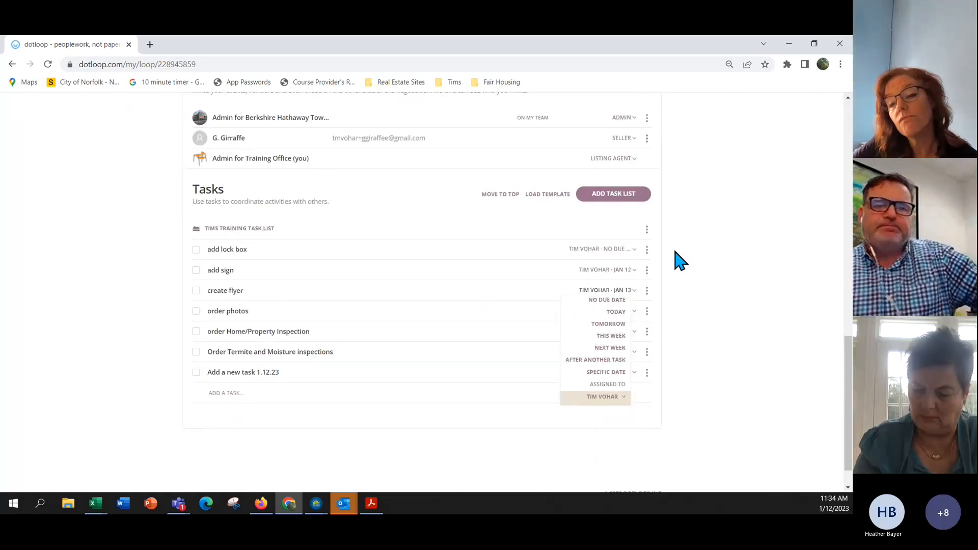
left_click(632, 310)
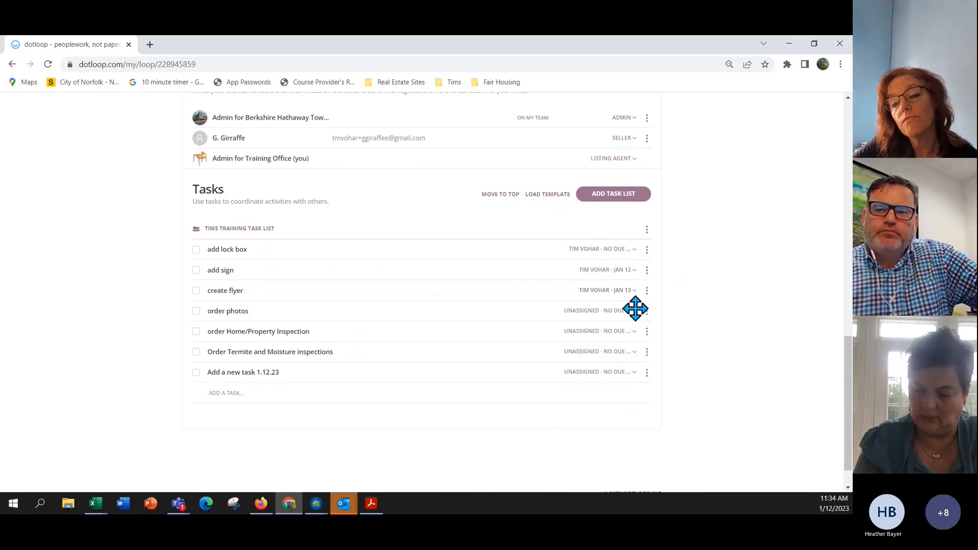
left_click(635, 312)
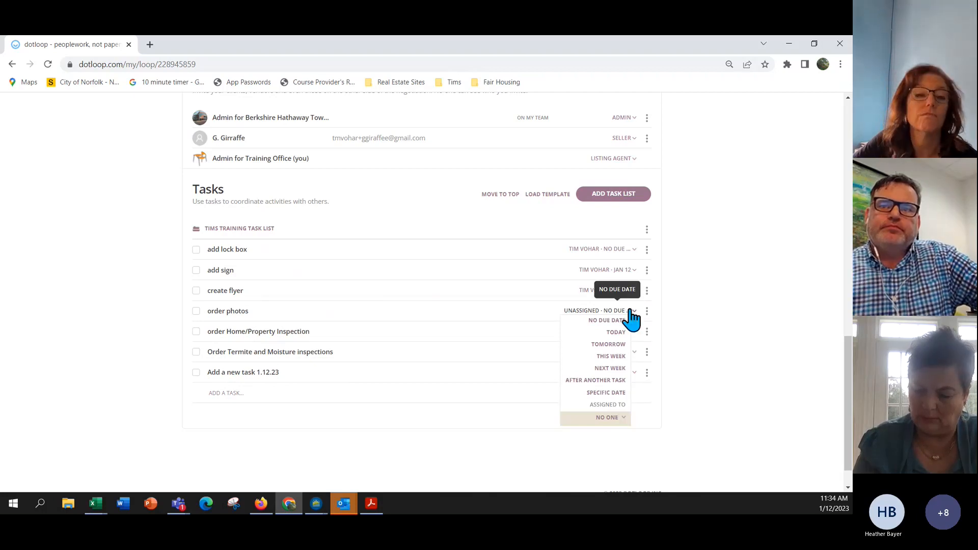
Add a new empty task list, then bring up the Load task list template dialog.
left_click(611, 204)
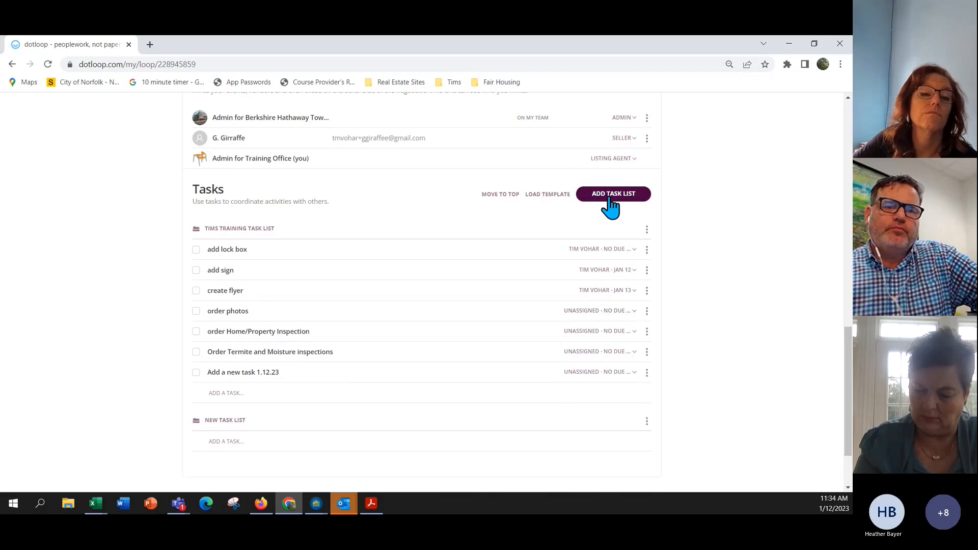
scroll(458, 269, "down", 2)
scroll(559, 345, "up", 6)
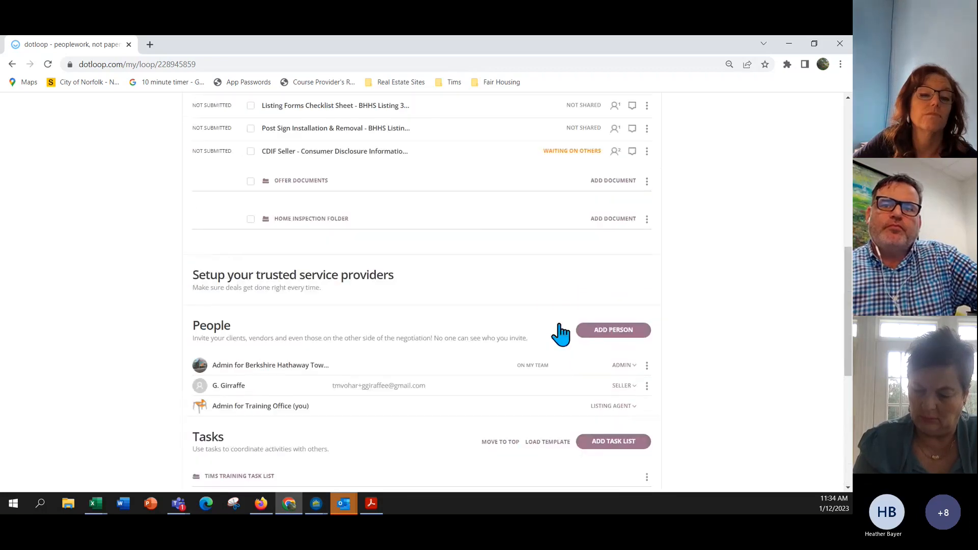
scroll(561, 334, "down", 2)
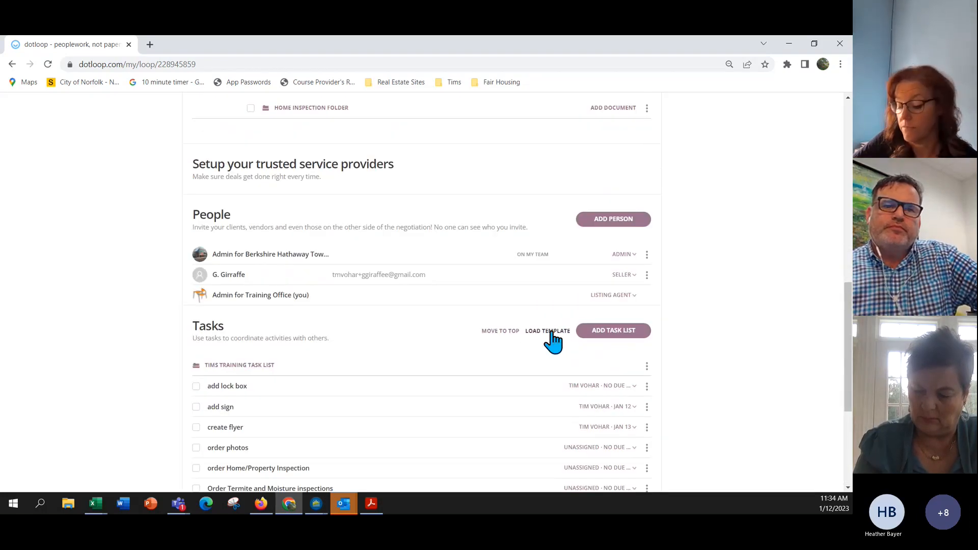
left_click(550, 332)
scroll(484, 311, "down", 3)
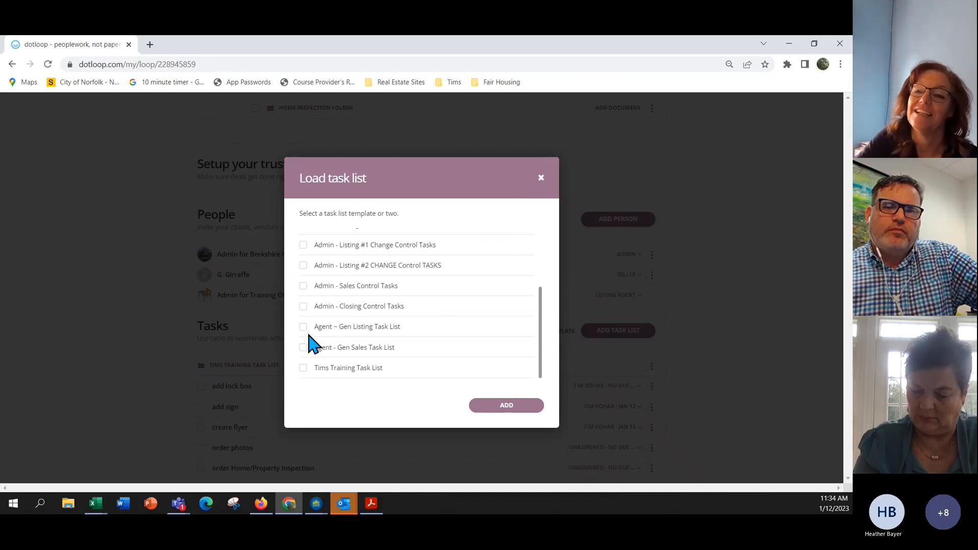
Load the Agent ~ Gen Listing Task List template into the loop.
left_click(304, 328)
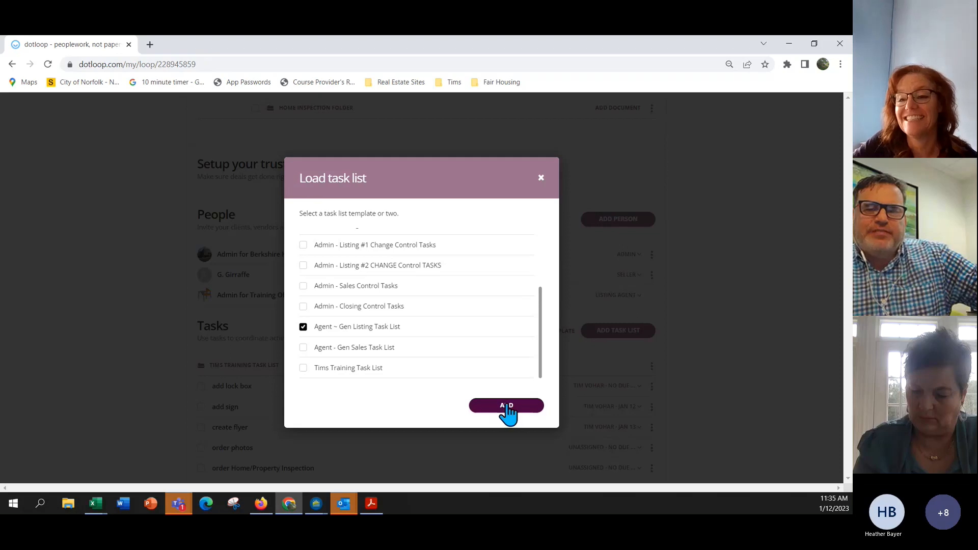
left_click(508, 408)
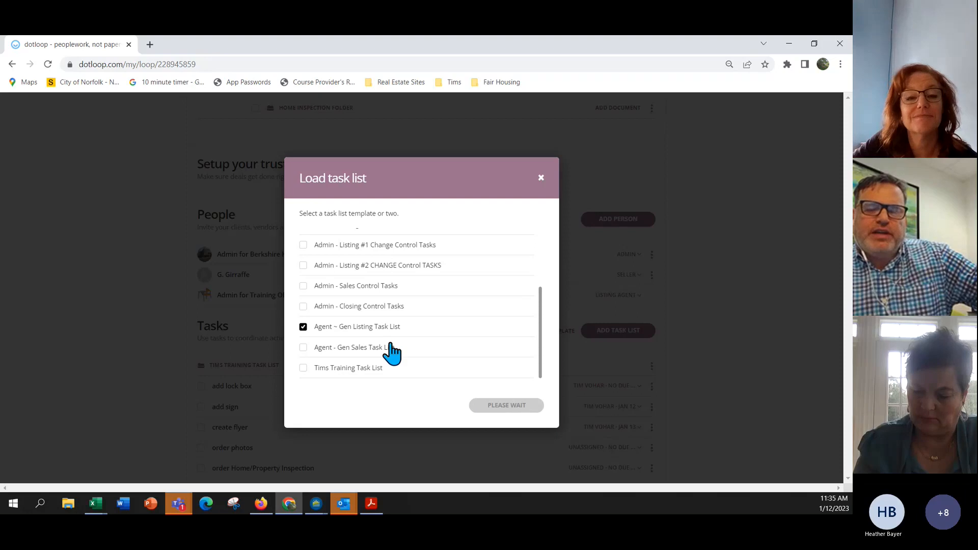
scroll(407, 334, "down", 7)
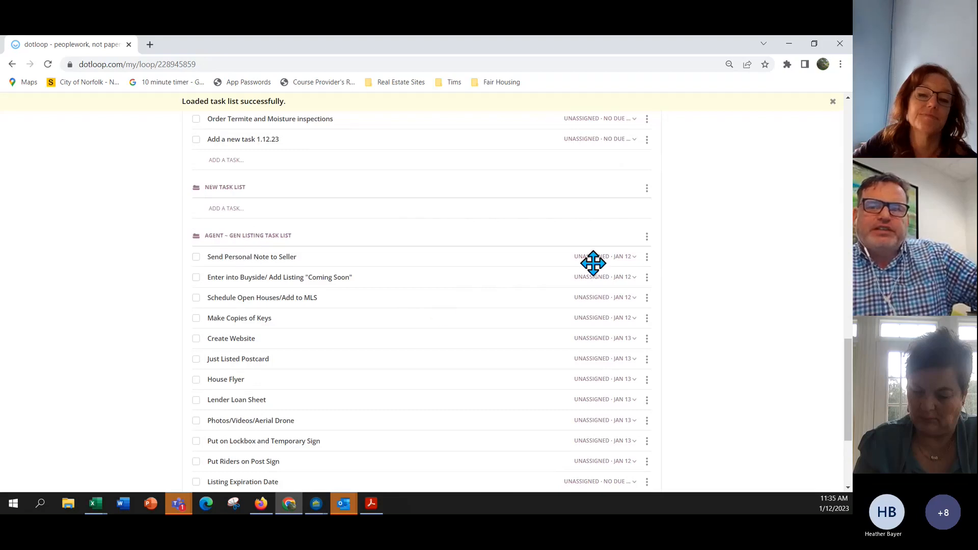
Check the due-date choices for Send Personal Note to Seller and return to the top.
left_click(630, 260)
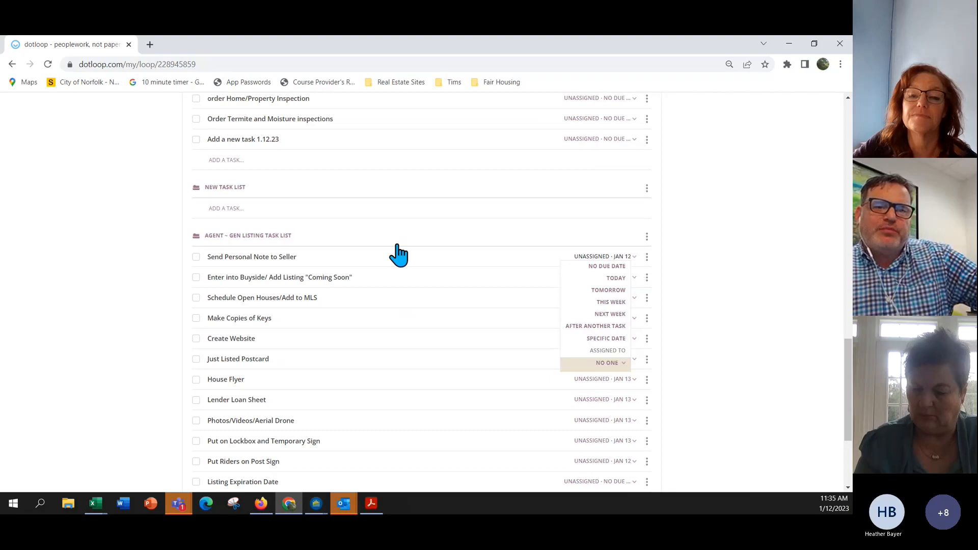
left_click(766, 307)
left_click(635, 258)
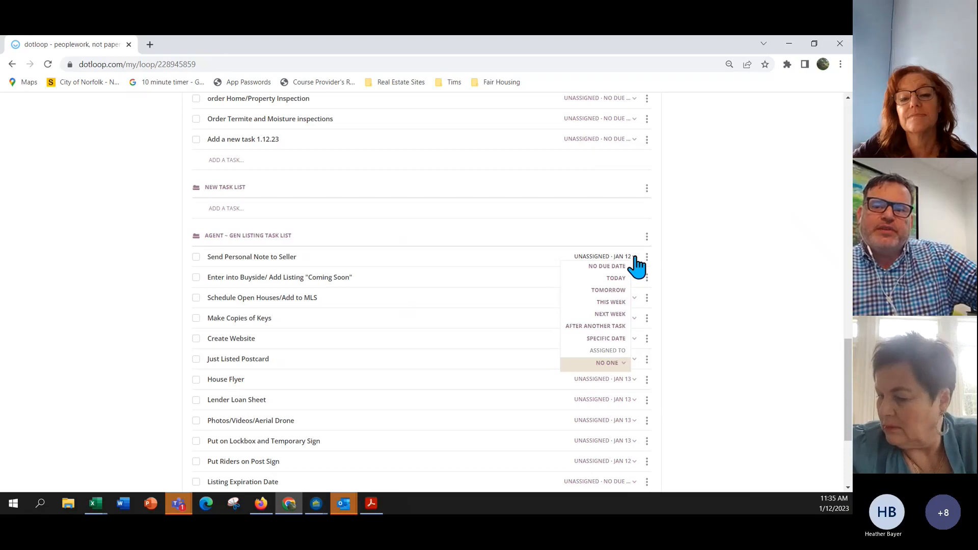
left_click(709, 241)
scroll(708, 243, "down", 3)
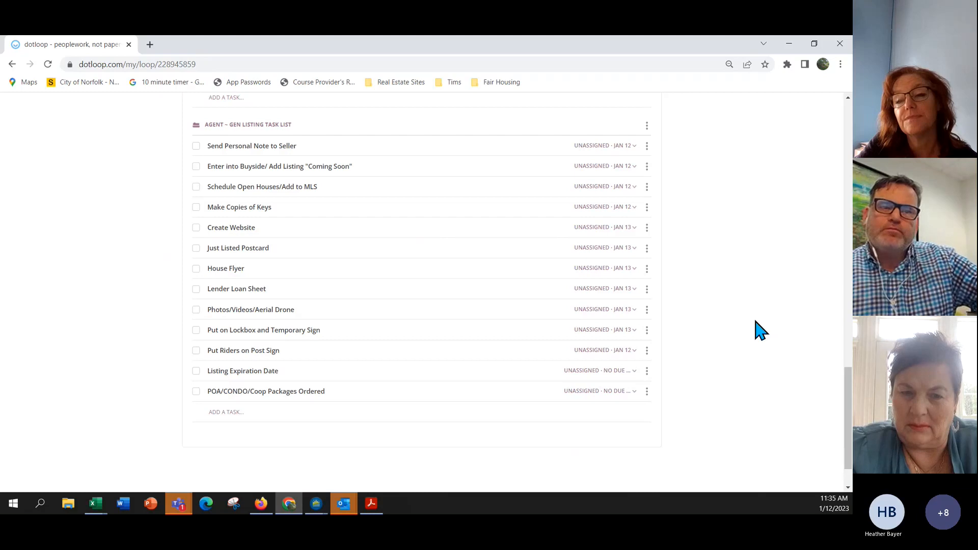
scroll(760, 331, "up", 6)
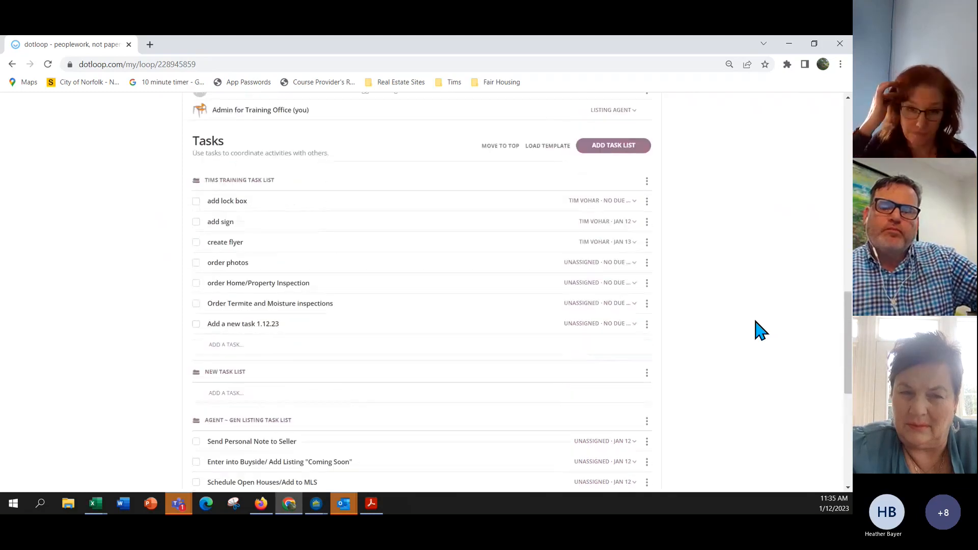
scroll(753, 333, "up", 15)
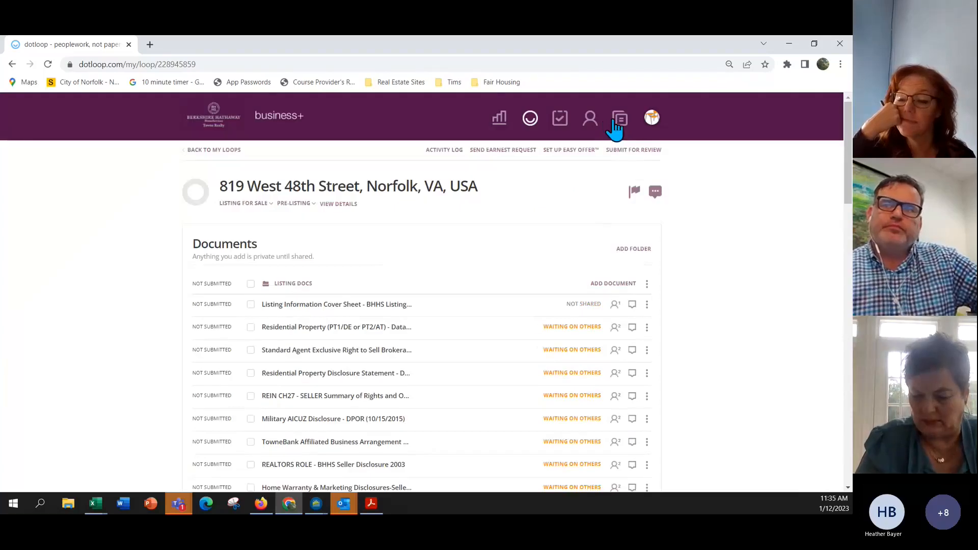
Open the Tims Training Task List template under Templates > Tasks.
left_click(619, 122)
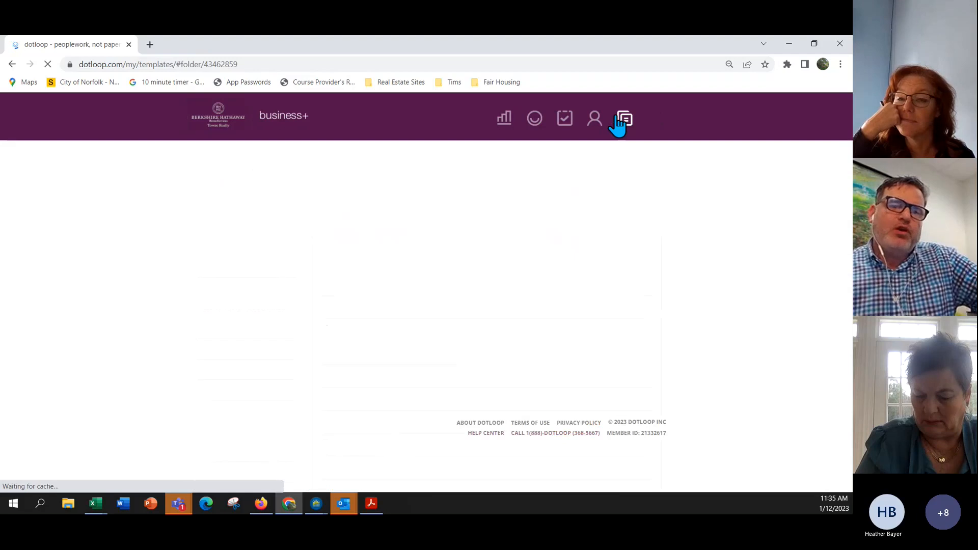
scroll(336, 275, "down", 10)
left_click(193, 216)
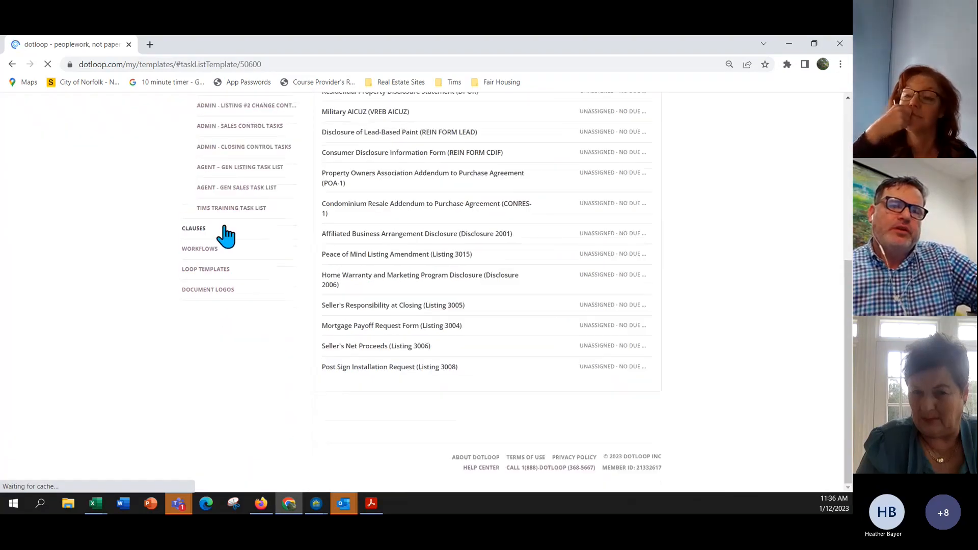
left_click(238, 213)
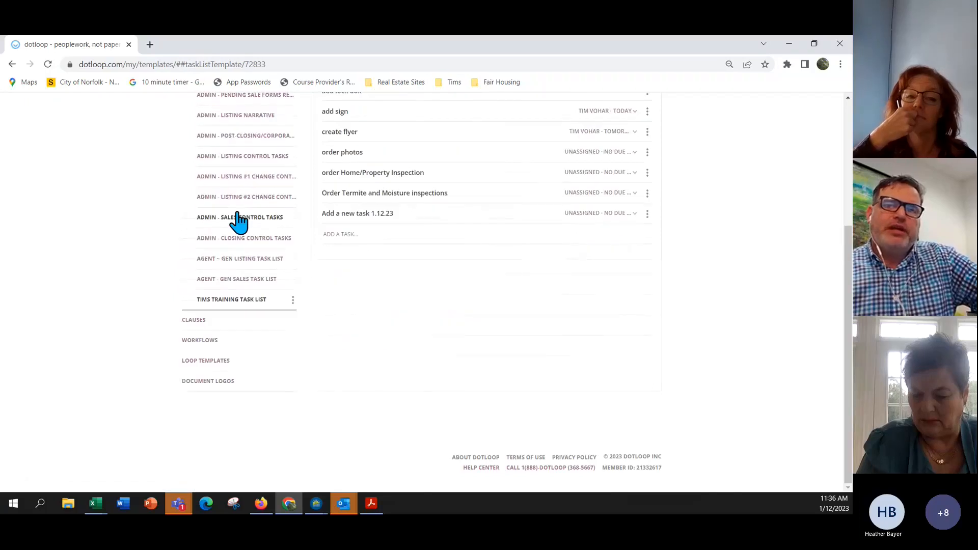
scroll(555, 274, "up", 2)
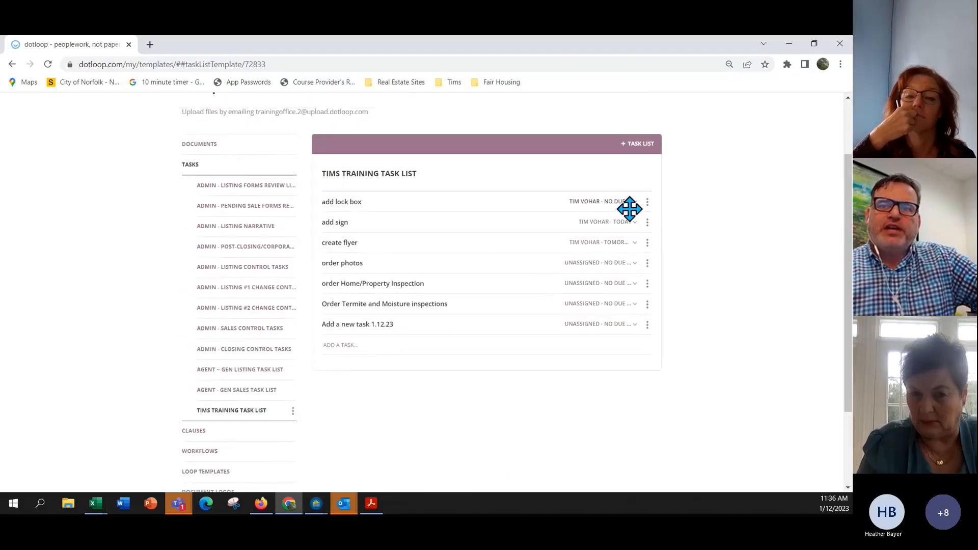
Make the template's order photos task due Tomorrow, checking the inspection and create flyer dates.
left_click(622, 244)
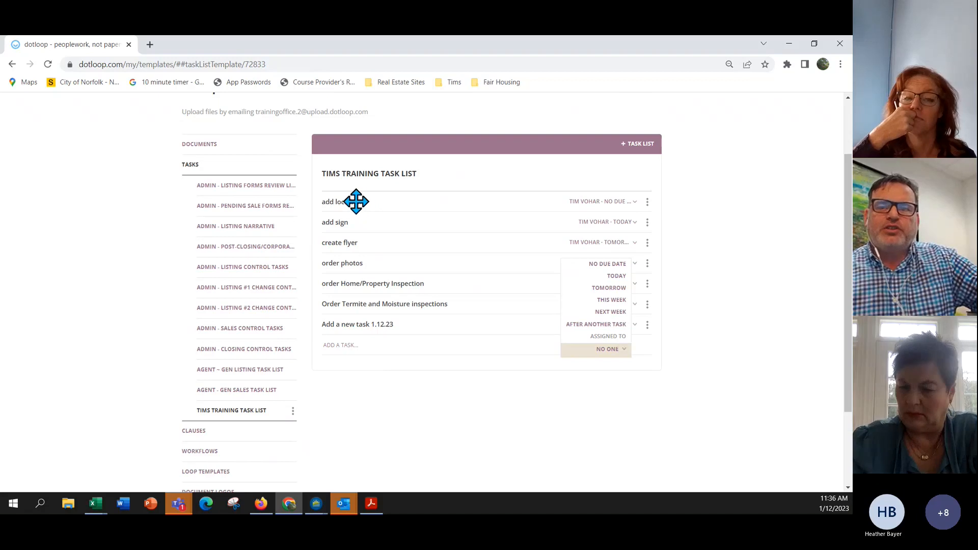
left_click(615, 288)
left_click(615, 288)
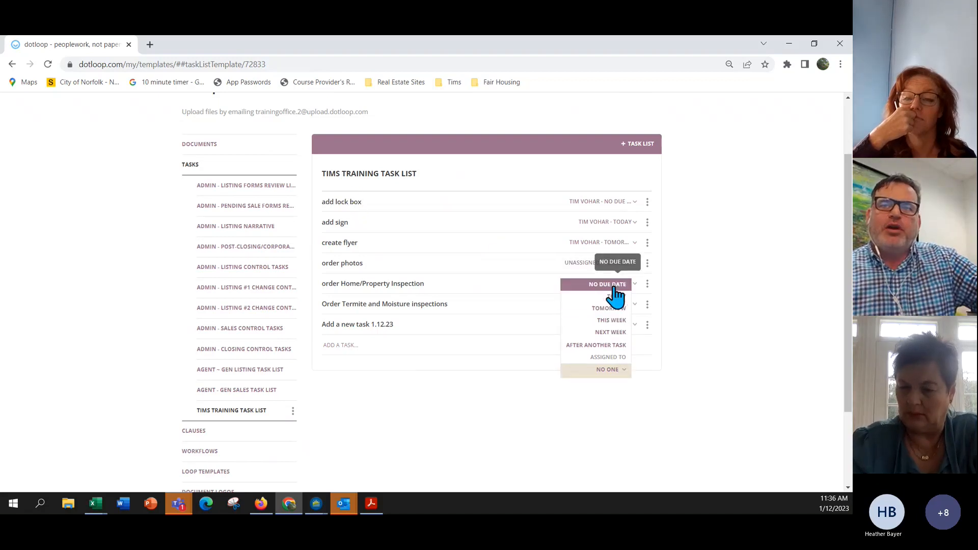
left_click(751, 306)
left_click(616, 265)
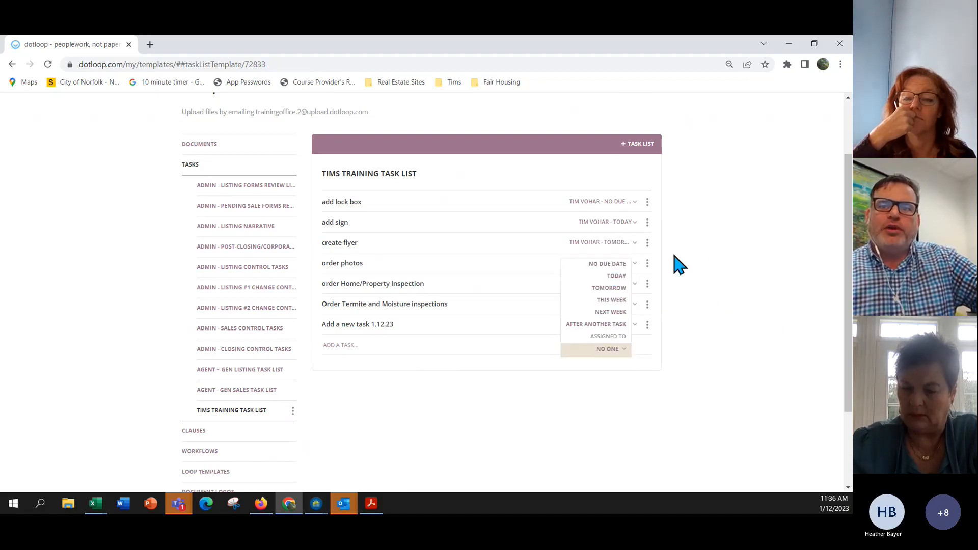
left_click(742, 306)
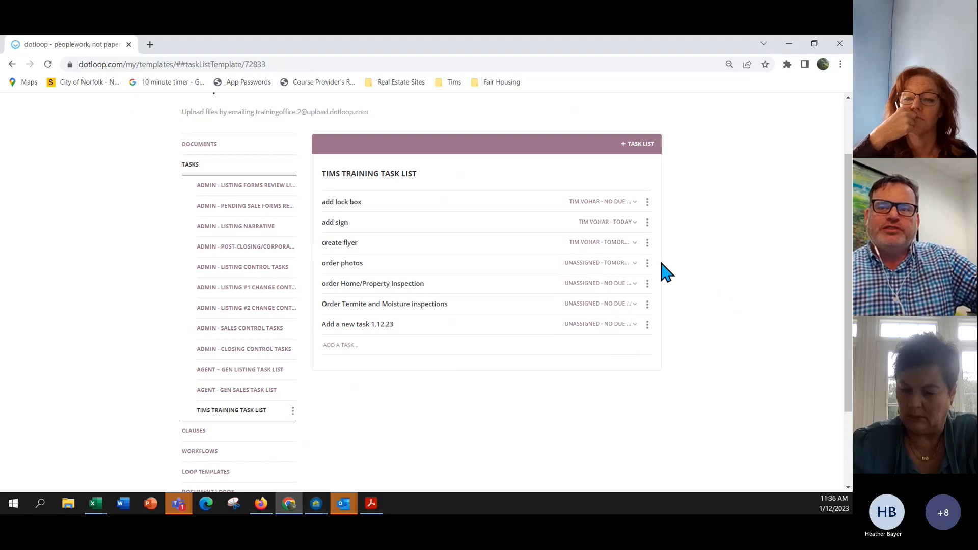
left_click(587, 264)
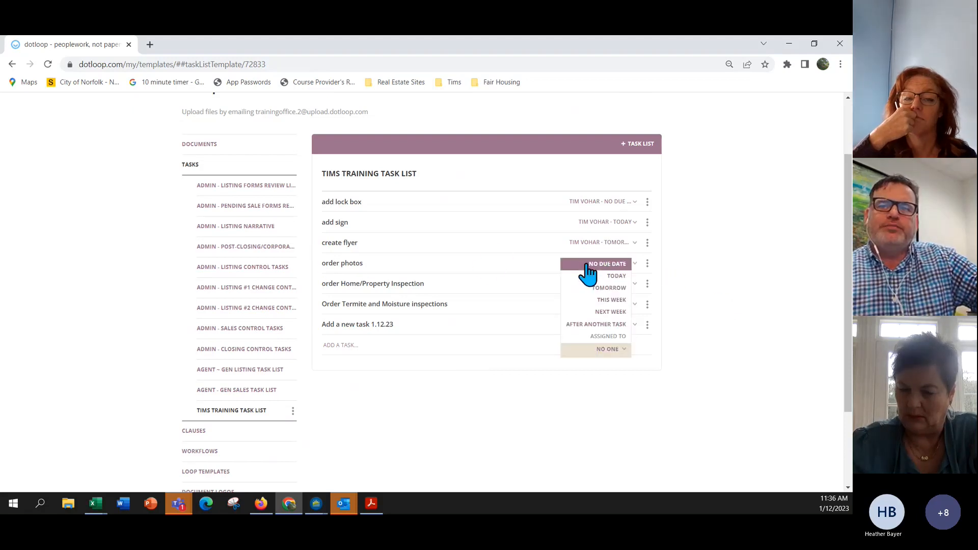
left_click(614, 244)
Make add sign and add lock box due Today, then return to the Loops list.
left_click(616, 225)
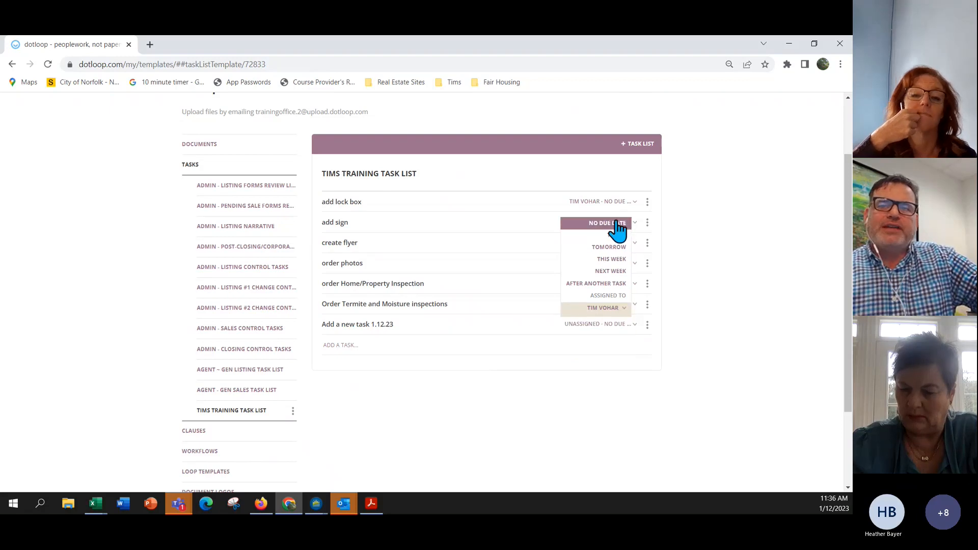
left_click(618, 214)
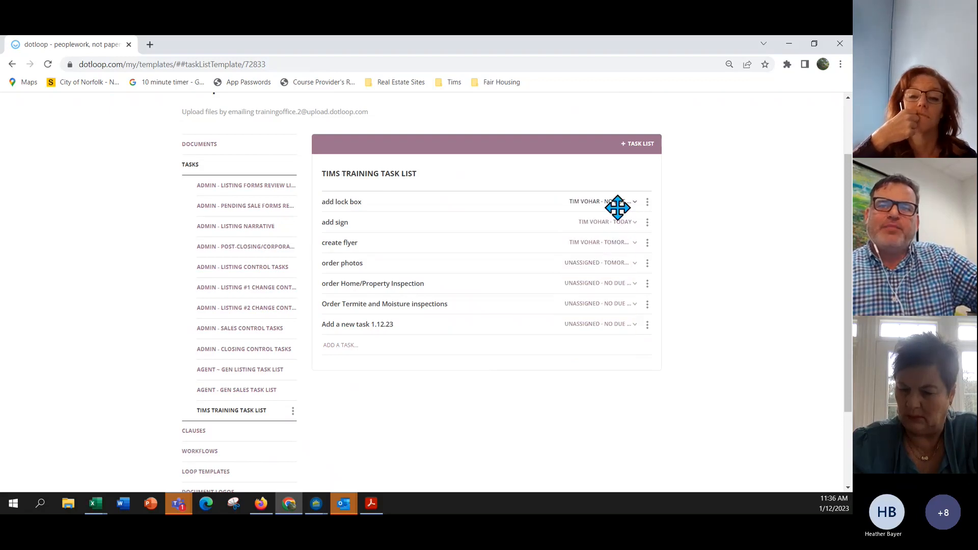
left_click(624, 203)
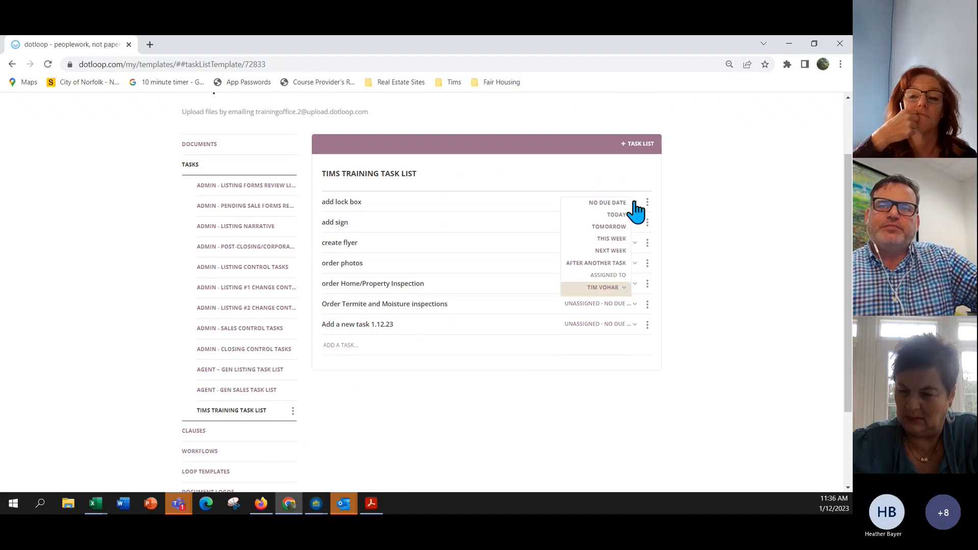
left_click(619, 216)
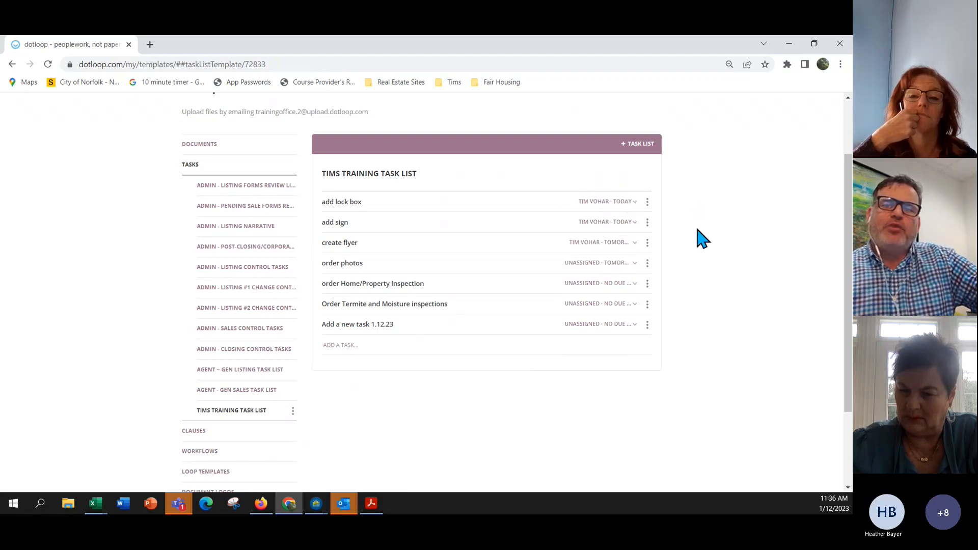
left_click(594, 305)
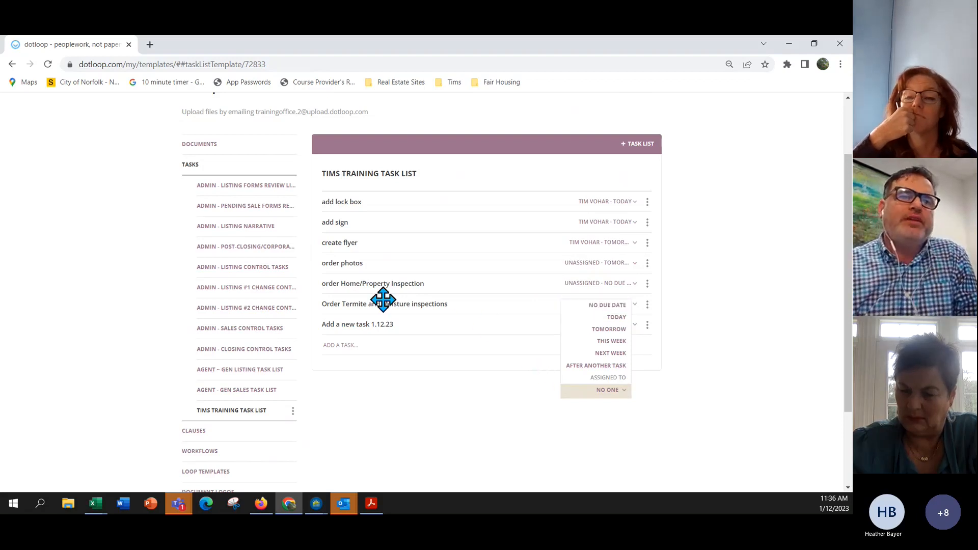
scroll(352, 216, "up", 2)
left_click(530, 119)
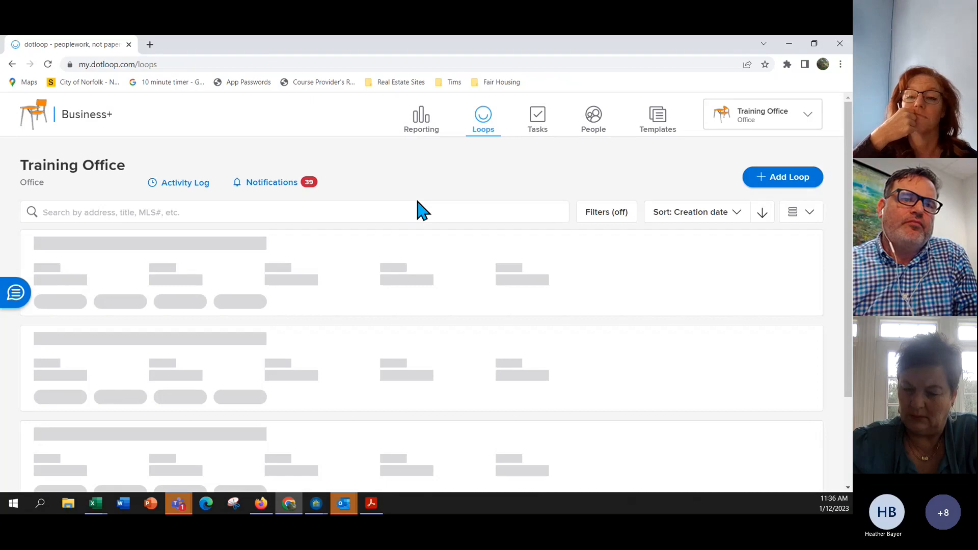
Open the listing loop and review its task lists and one task's due-date and assignee options.
left_click(172, 244)
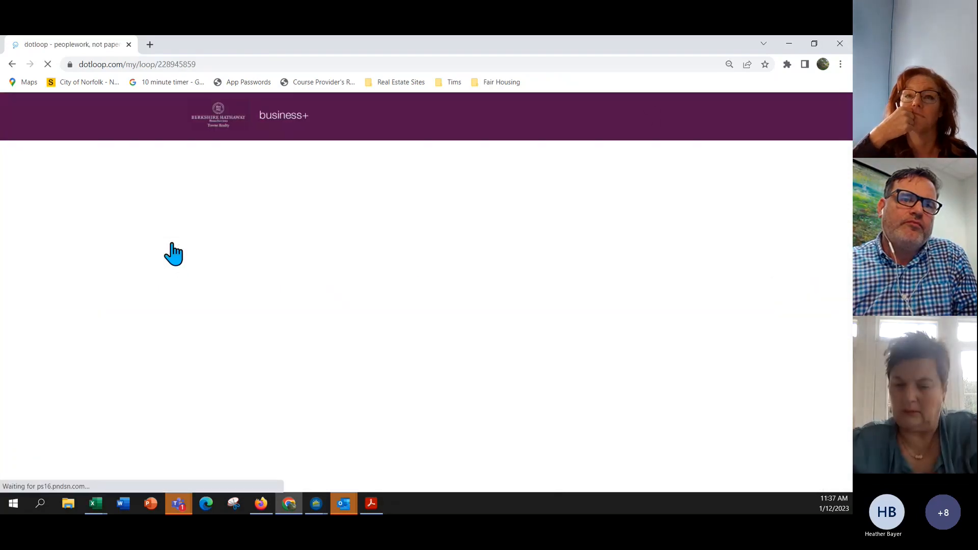
scroll(349, 258, "down", 15)
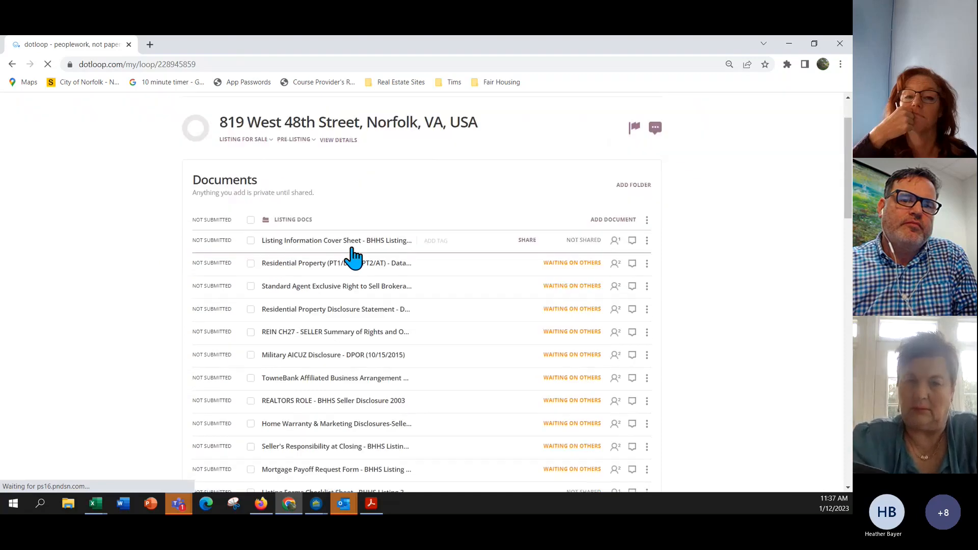
scroll(358, 248, "down", 8)
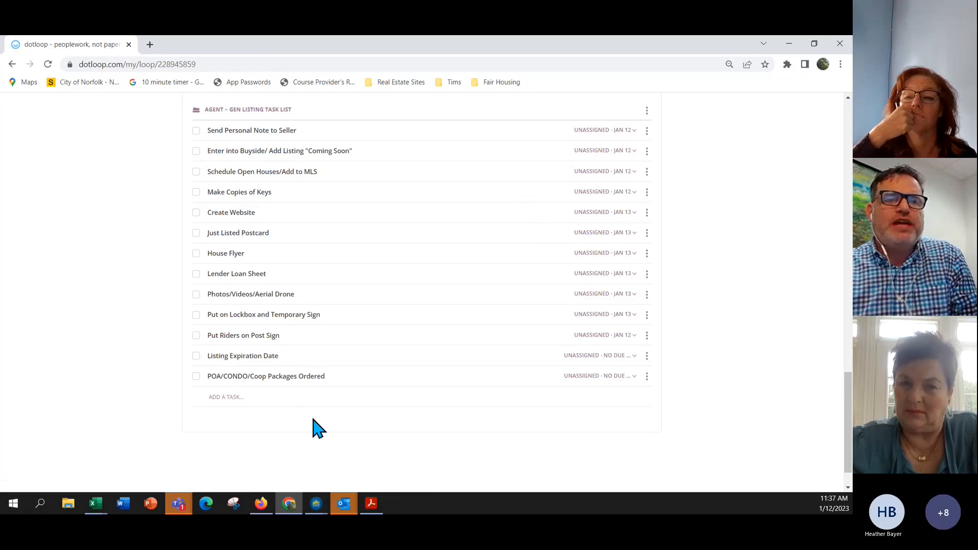
scroll(334, 319, "up", 2)
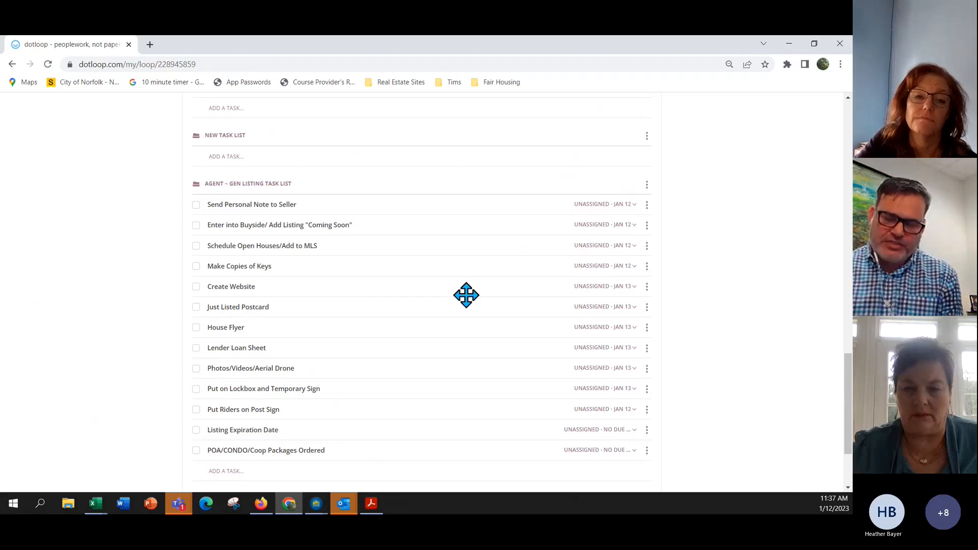
scroll(477, 292, "up", 3)
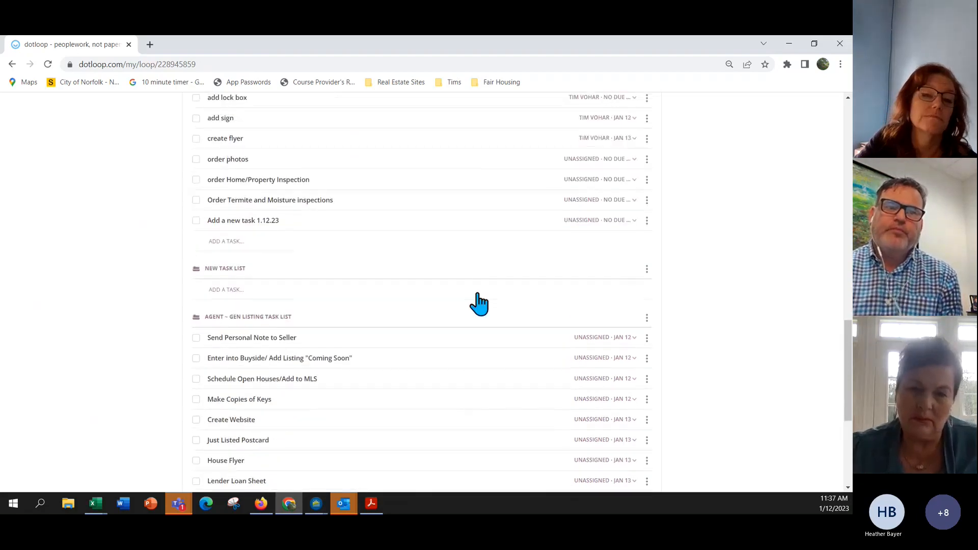
scroll(478, 295, "up", 6)
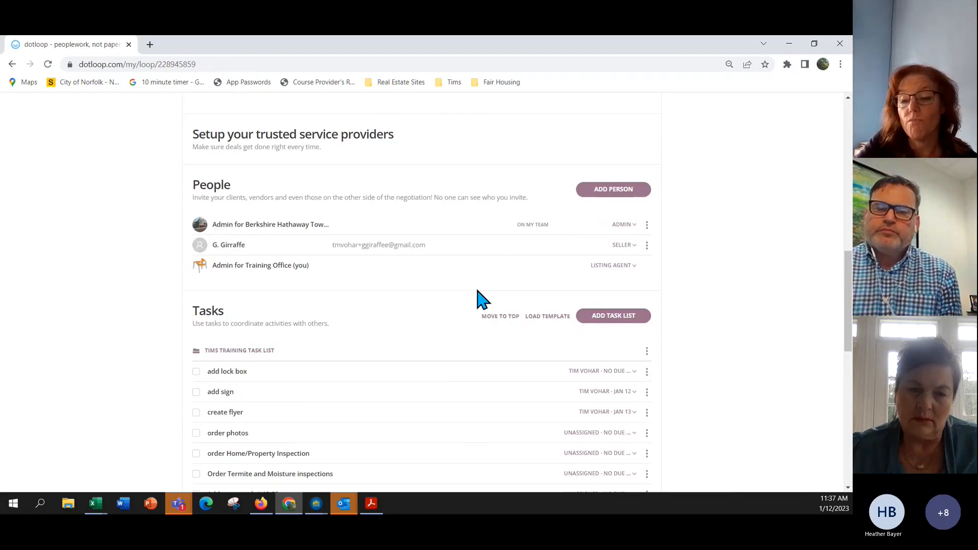
scroll(477, 293, "down", 4)
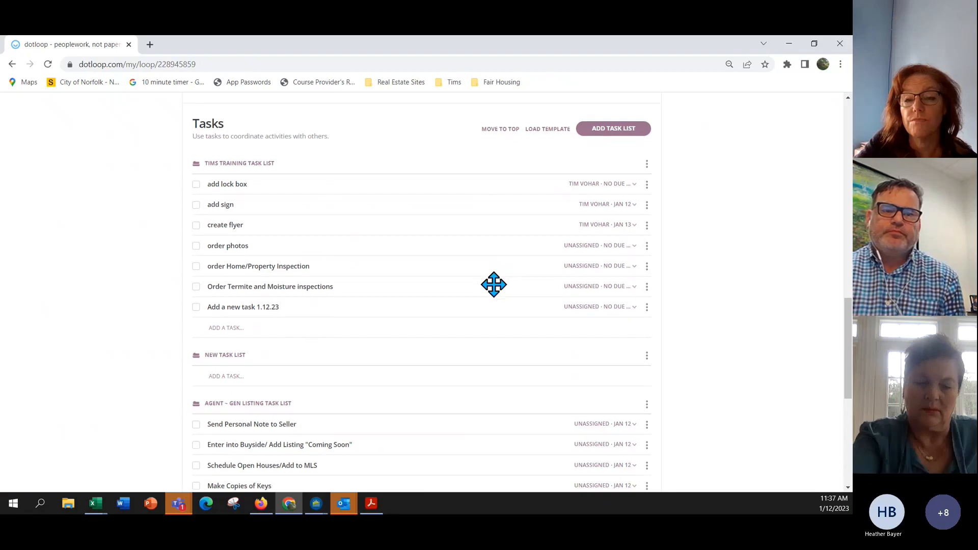
scroll(494, 284, "down", 4)
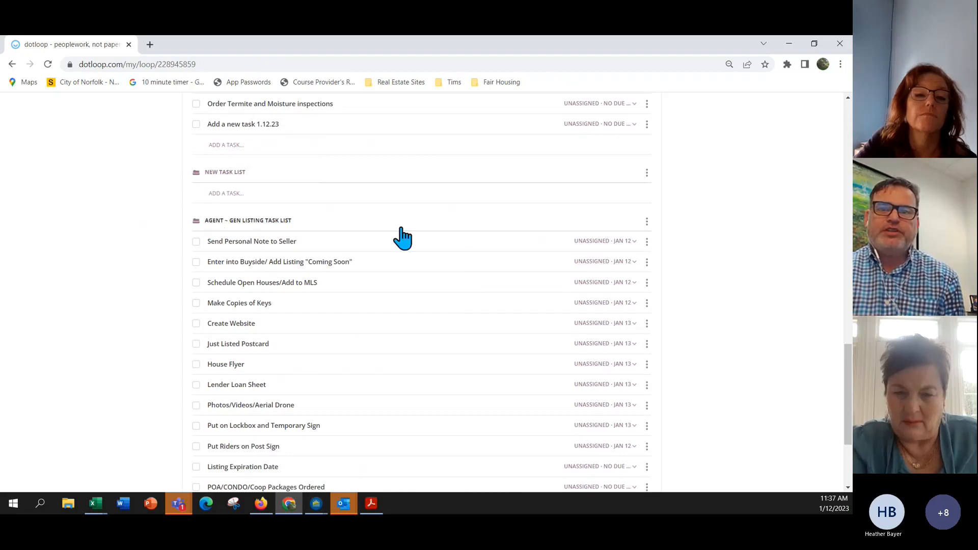
left_click(601, 241)
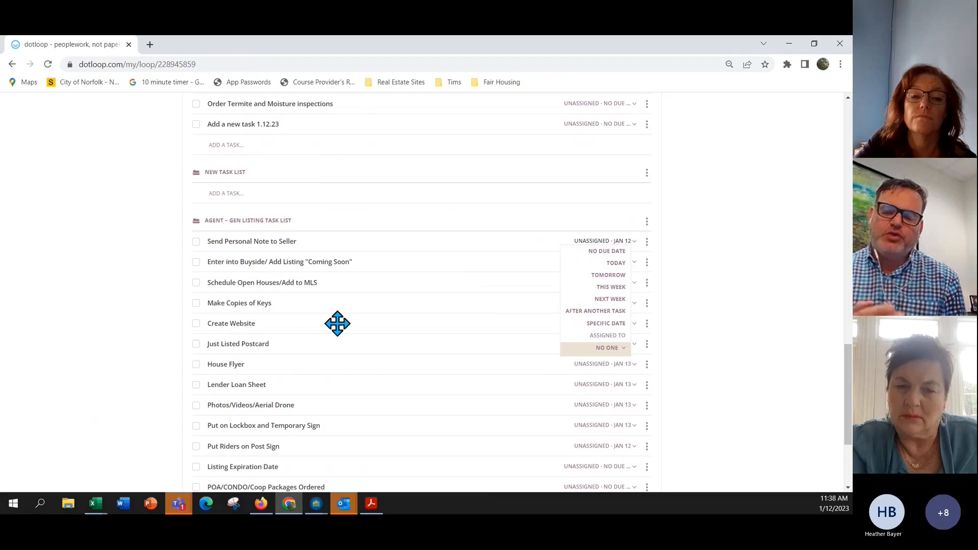
Check the Lender Loan Sheet task's due-date options, then bring up the account profile menu.
scroll(356, 275, "up", 5)
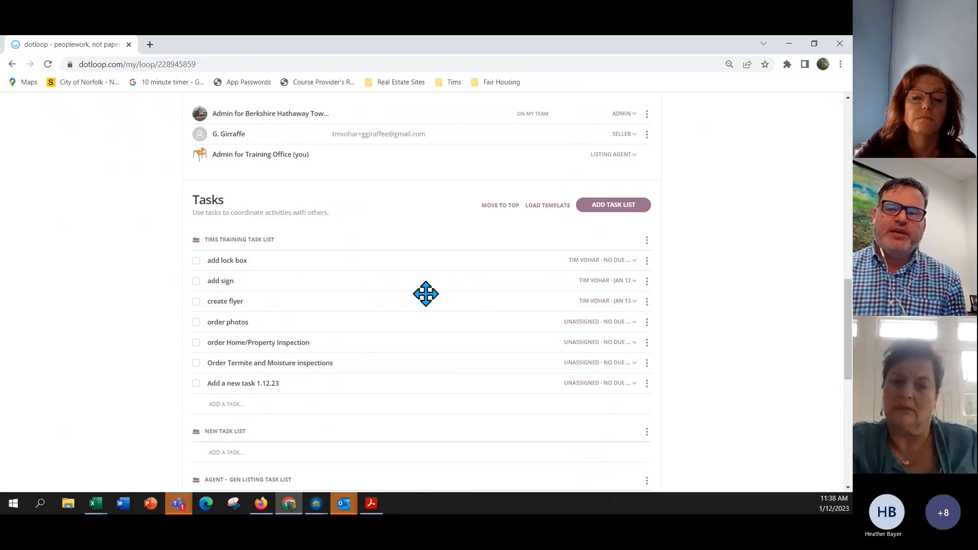
scroll(609, 312, "down", 5)
scroll(611, 310, "down", 1)
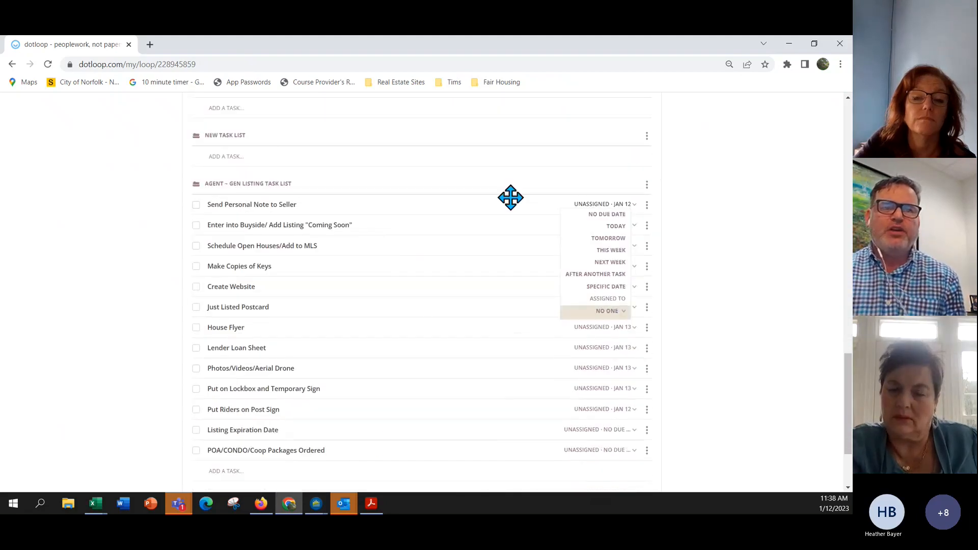
left_click(617, 348)
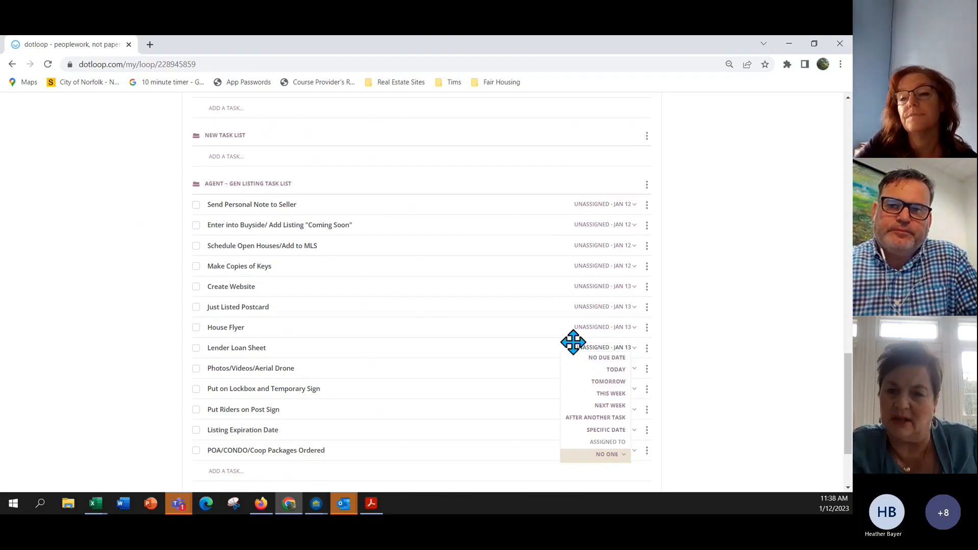
scroll(573, 341, "up", 5)
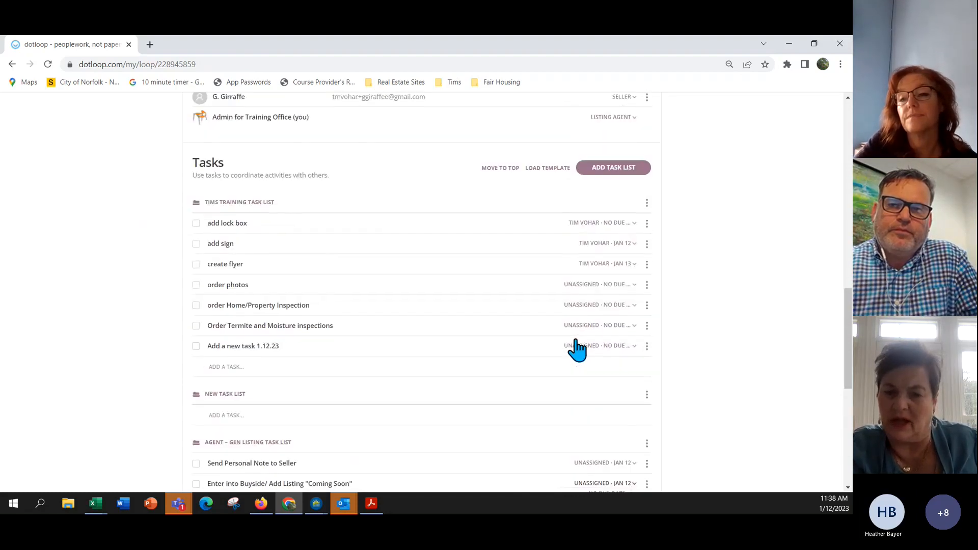
scroll(581, 346, "up", 15)
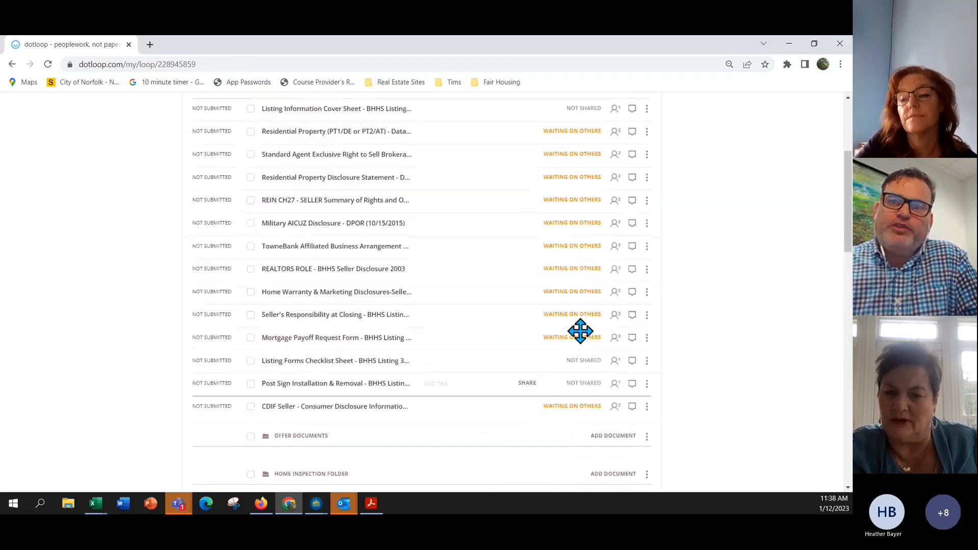
left_click(652, 122)
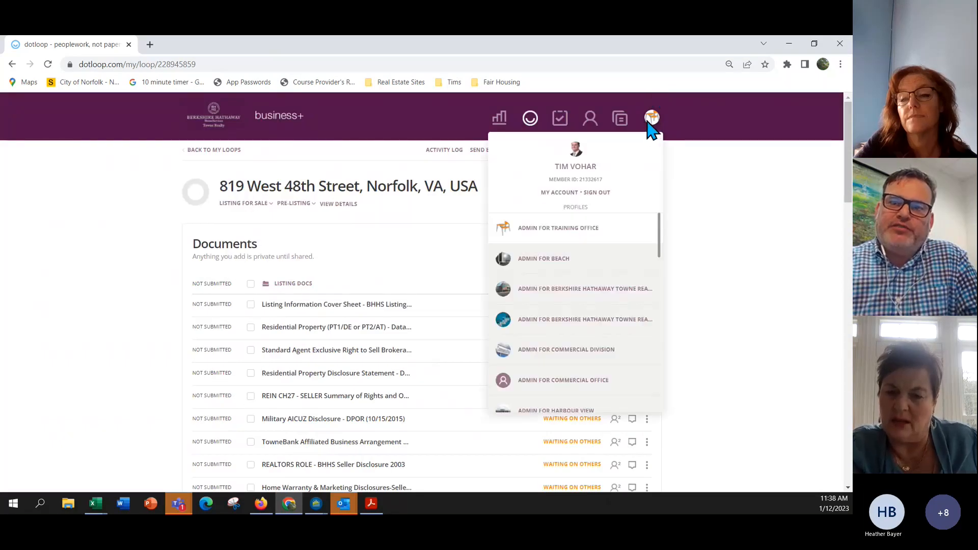
Open My Account > Profiles and review the Training Office company and notification settings.
left_click(563, 194)
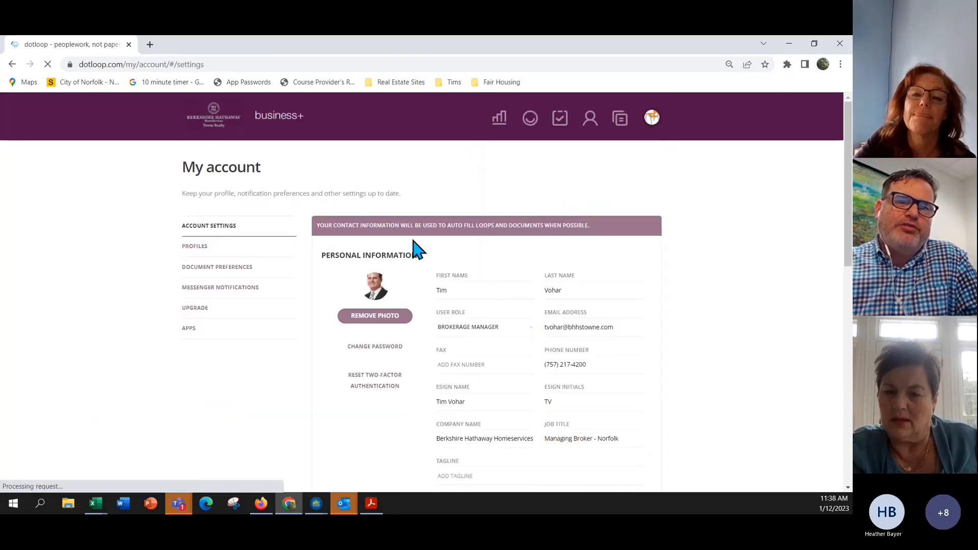
left_click(199, 248)
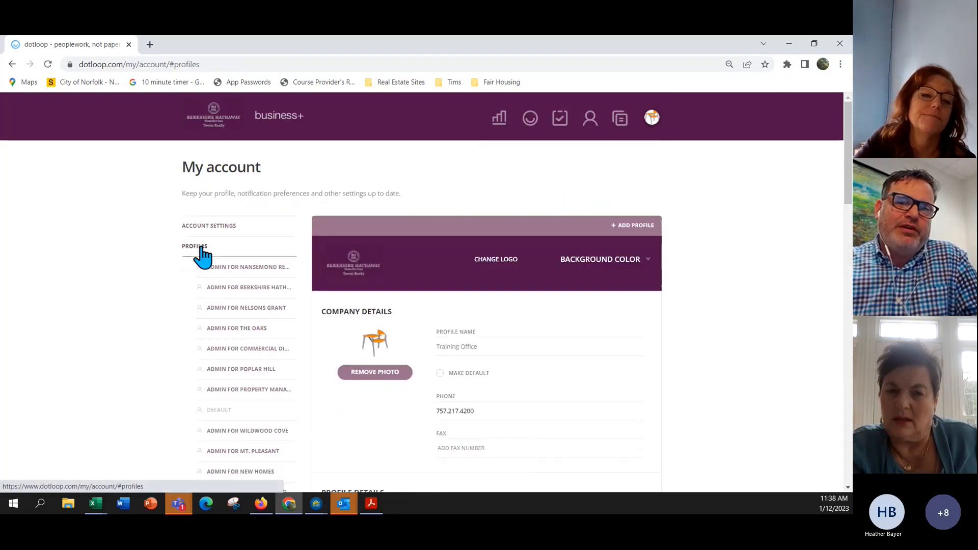
scroll(444, 343, "down", 6)
scroll(443, 337, "down", 8)
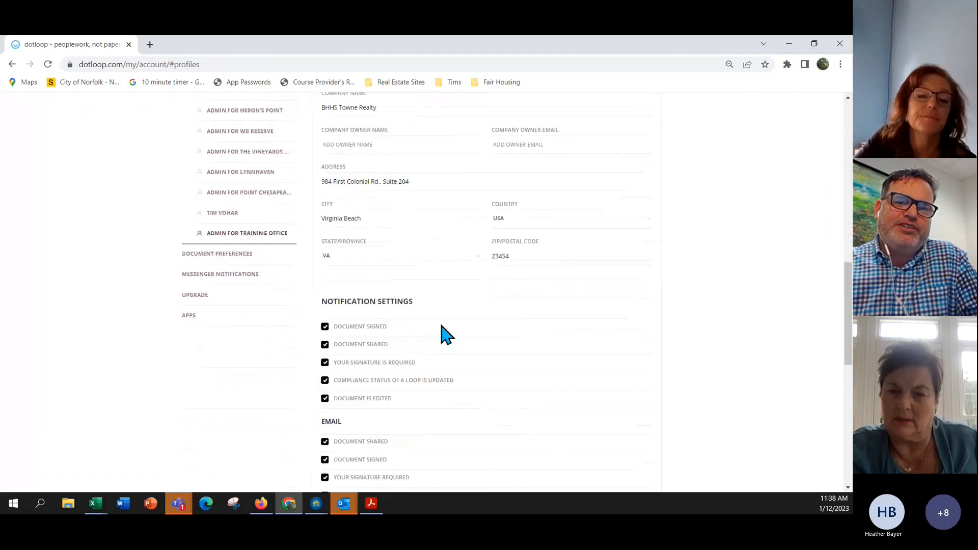
scroll(415, 280, "down", 3)
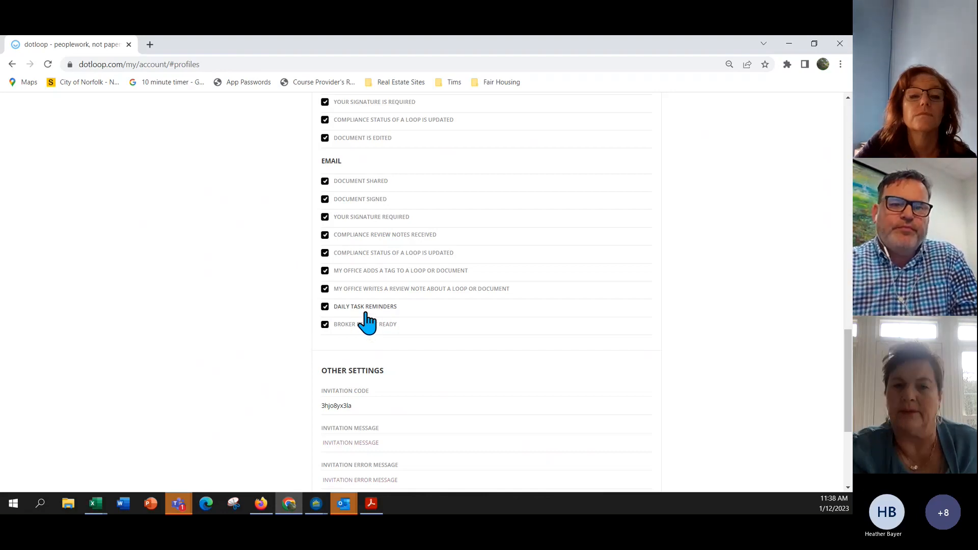
scroll(403, 306, "up", 1)
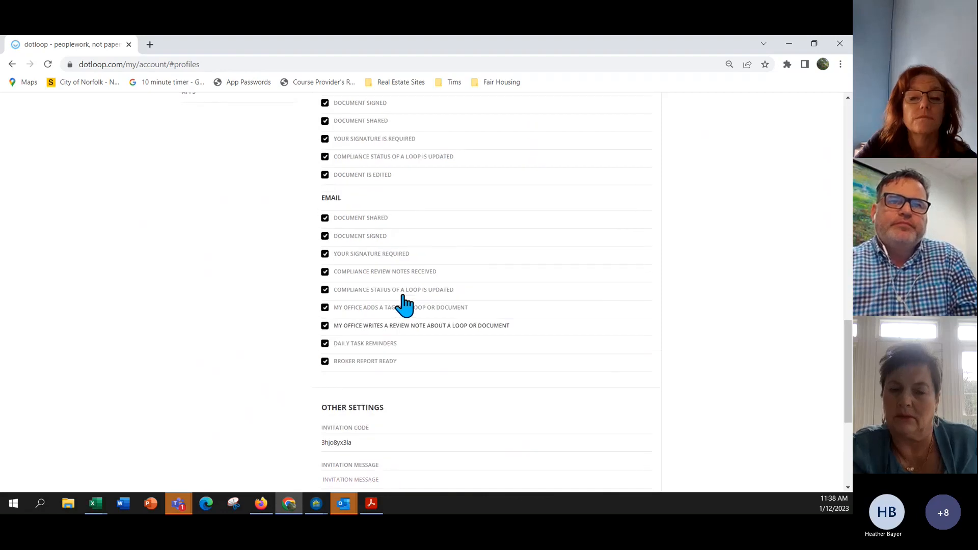
scroll(404, 305, "up", 3)
scroll(440, 343, "up", 6)
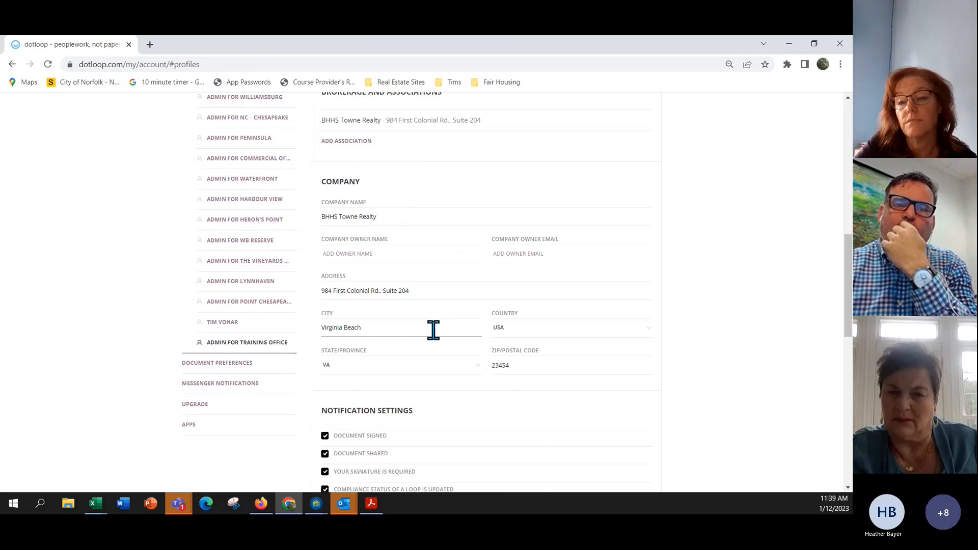
scroll(433, 330, "up", 7)
scroll(433, 330, "up", 3)
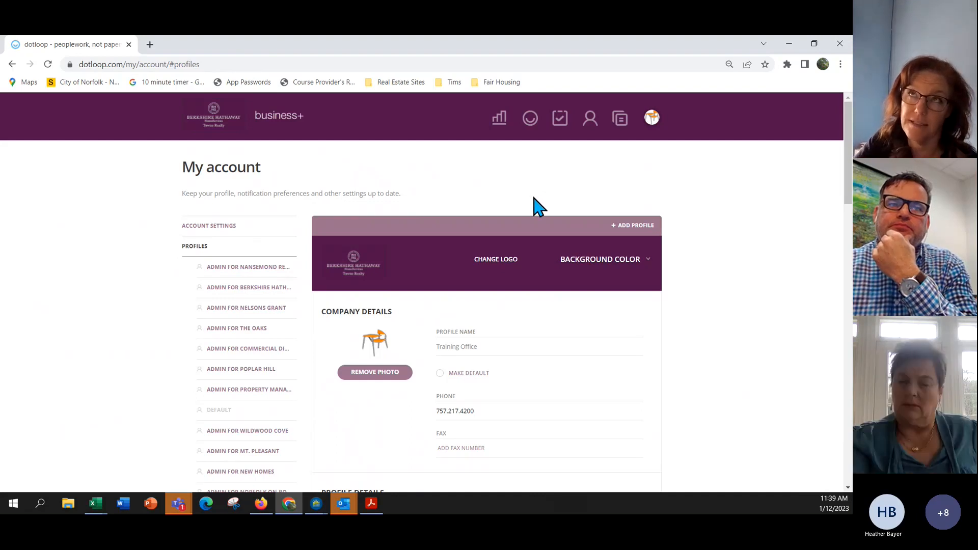
scroll(535, 204, "down", 12)
scroll(532, 208, "up", 1)
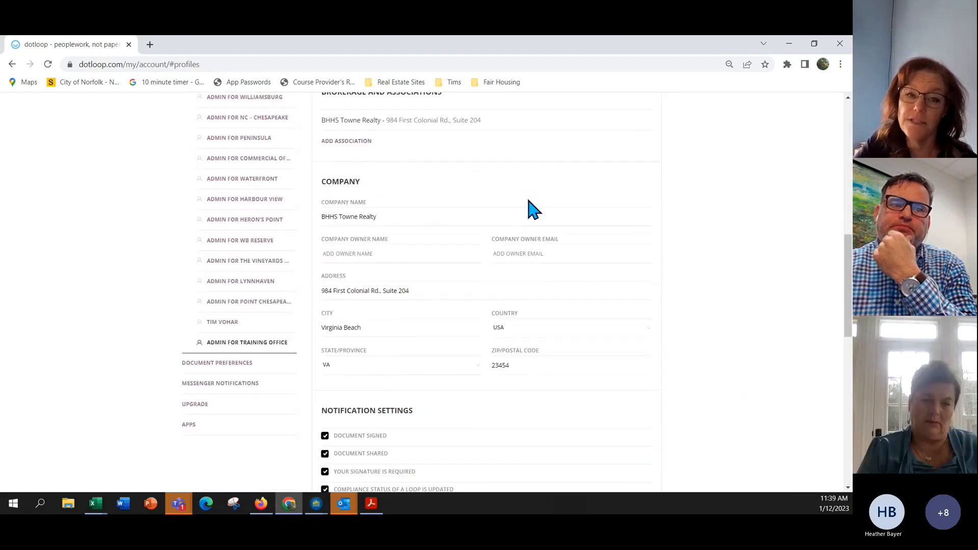
scroll(532, 208, "up", 3)
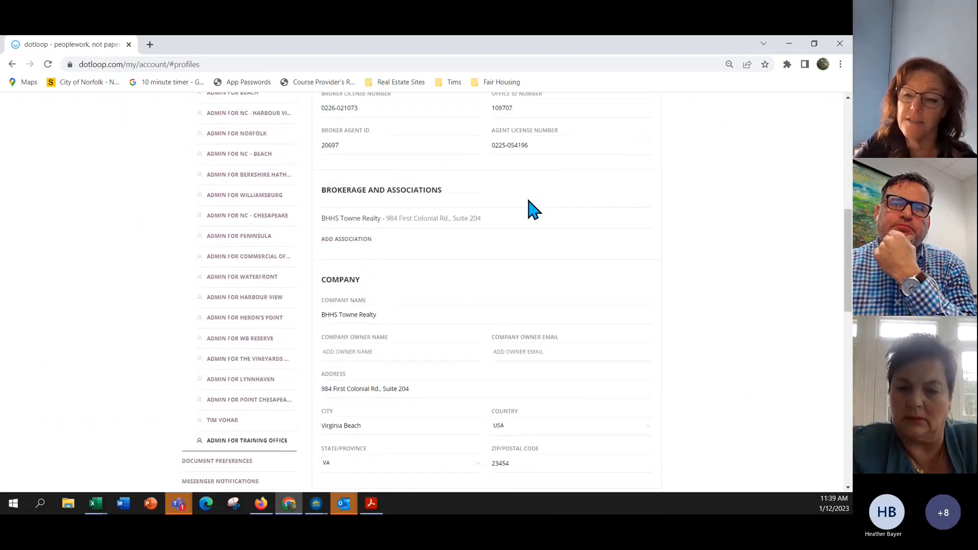
scroll(530, 201, "down", 4)
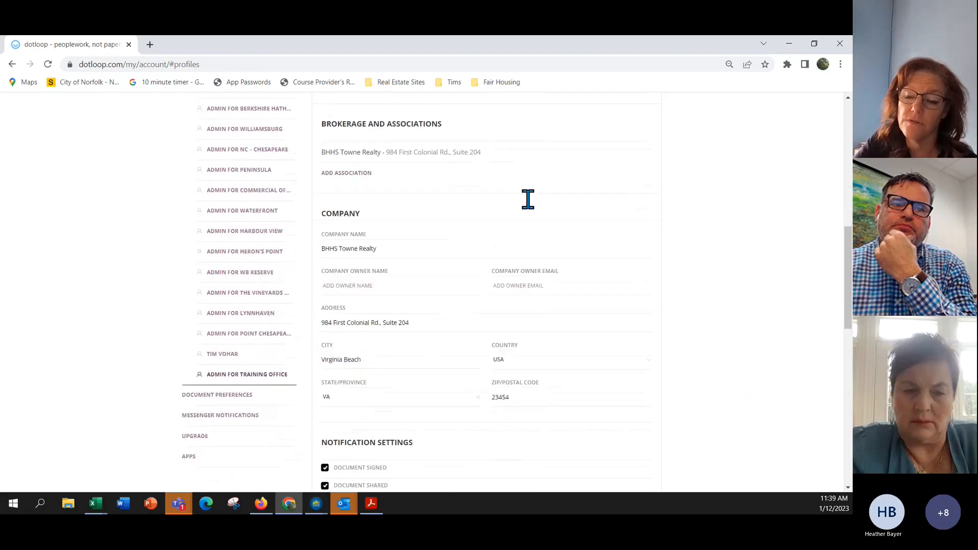
scroll(382, 242, "up", 10)
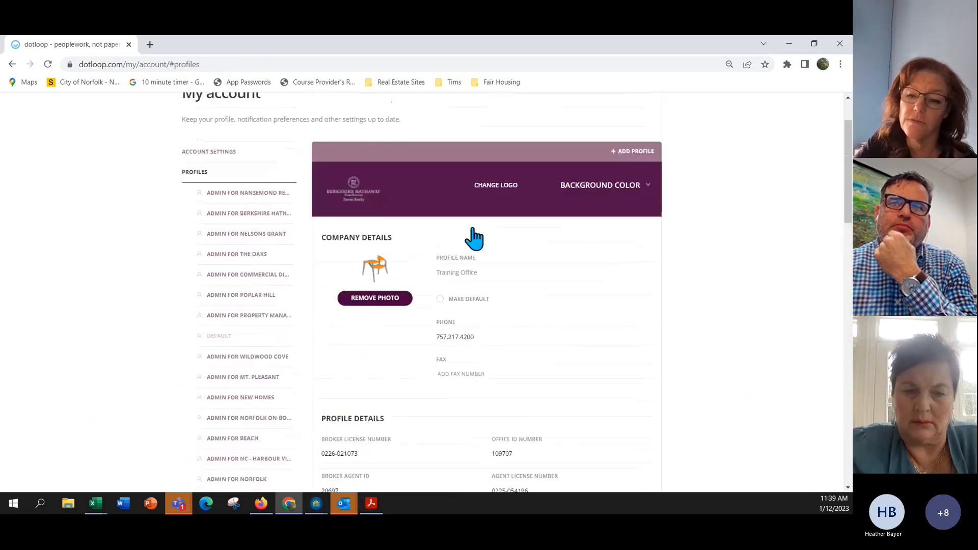
Browse the task list templates under Templates > Tasks.
left_click(621, 122)
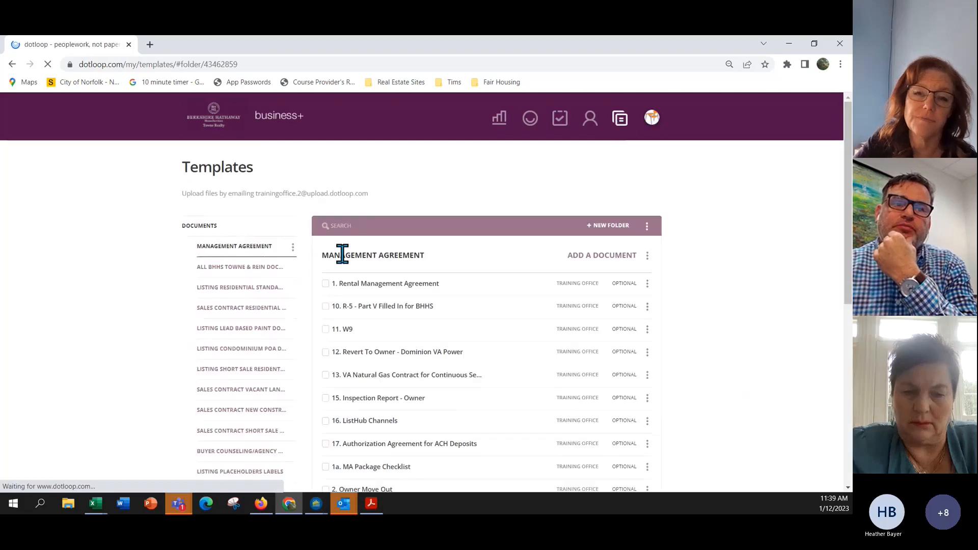
scroll(285, 275, "down", 6)
scroll(265, 294, "down", 2)
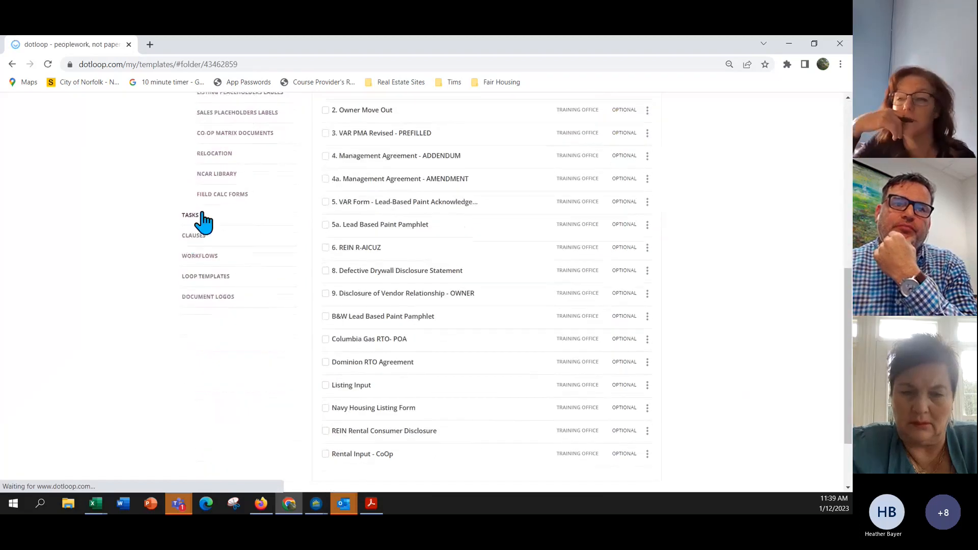
left_click(200, 219)
scroll(309, 261, "up", 6)
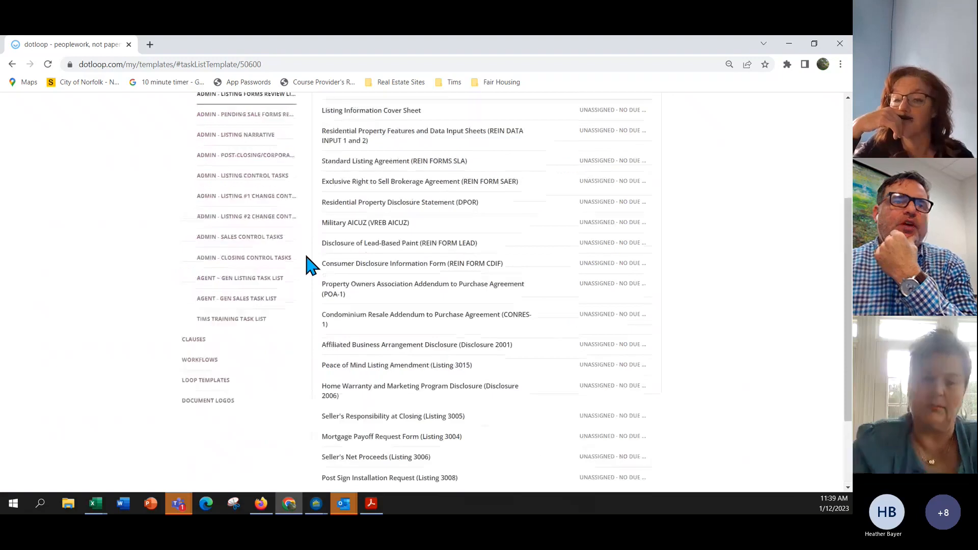
scroll(273, 318, "down", 2)
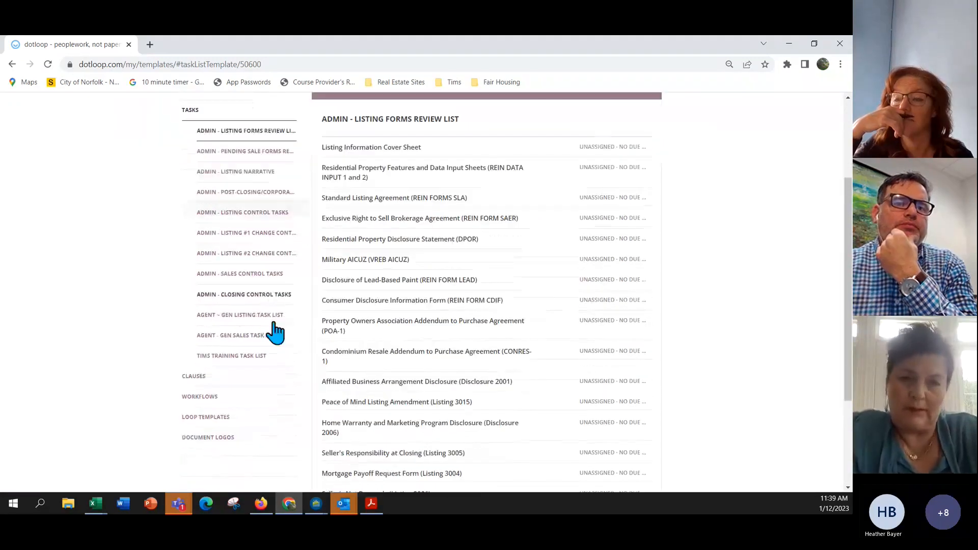
scroll(297, 317, "down", 3)
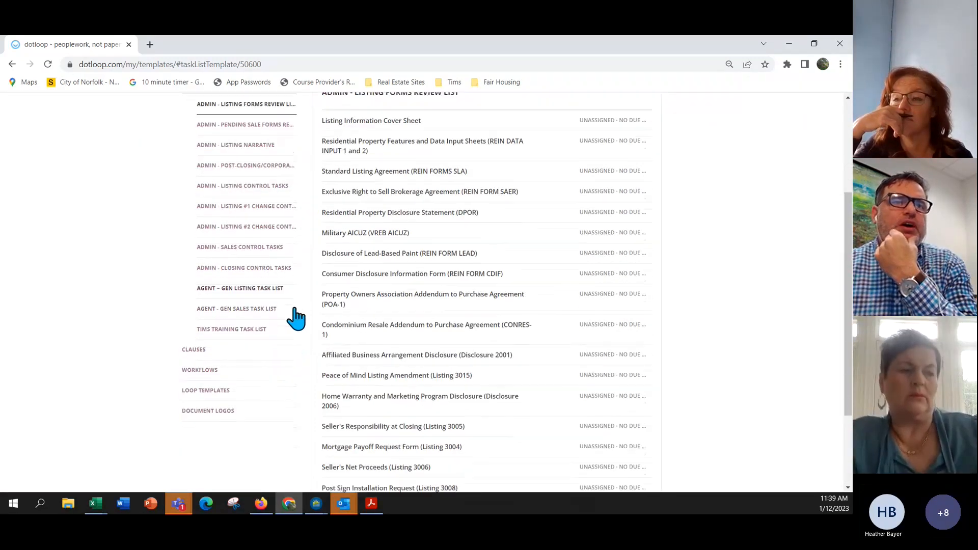
scroll(294, 317, "up", 2)
scroll(294, 326, "up", 1)
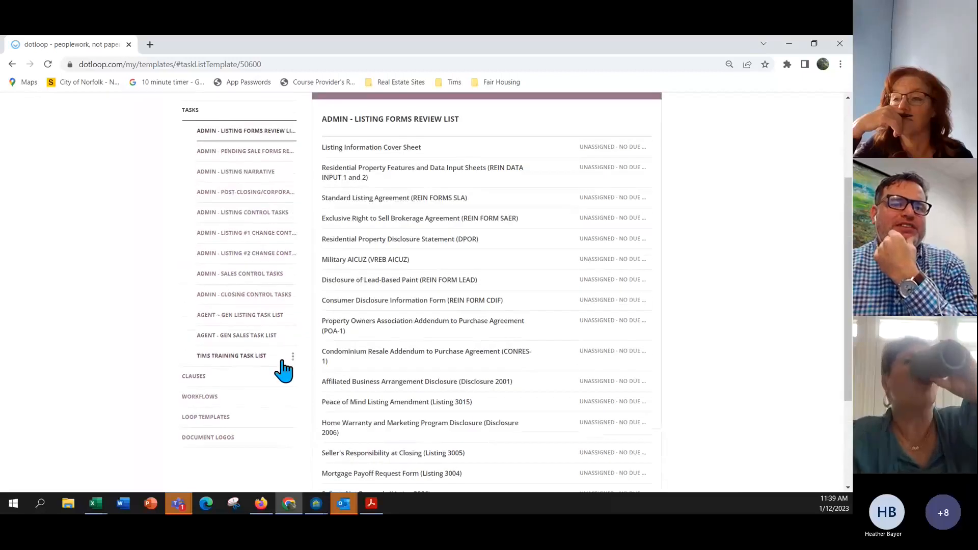
scroll(298, 363, "up", 3)
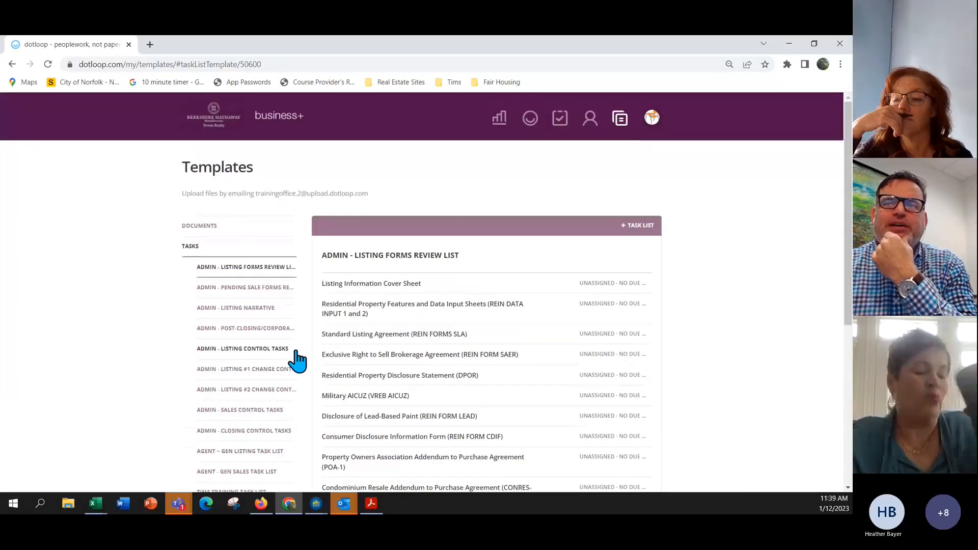
Switch to the agent's personal Norfolk profile from the avatar's profile list.
left_click(653, 120)
scroll(587, 272, "down", 8)
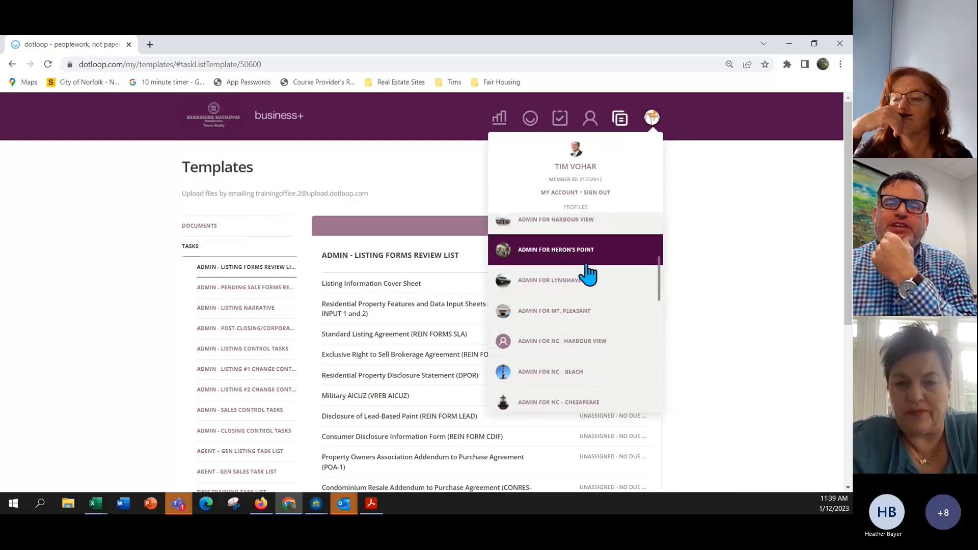
scroll(587, 273, "down", 5)
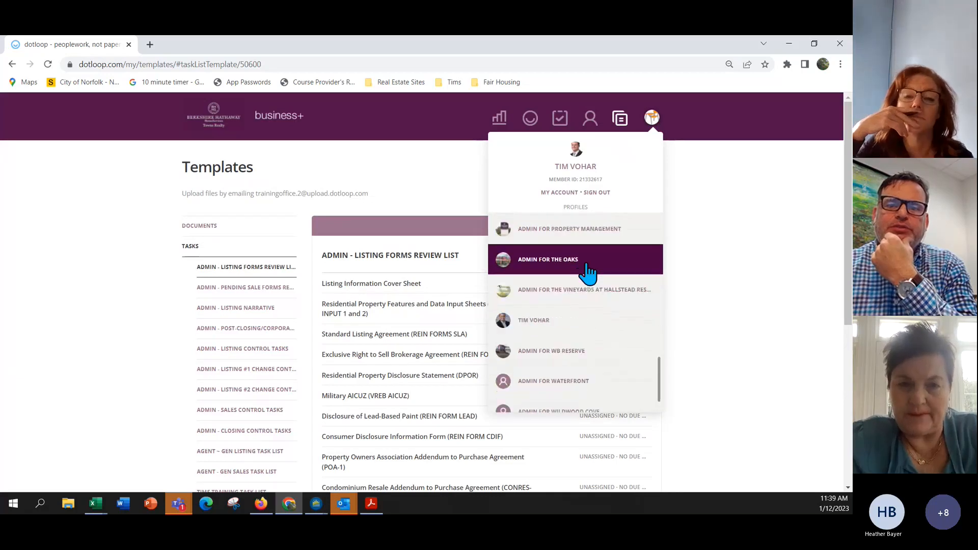
left_click(560, 325)
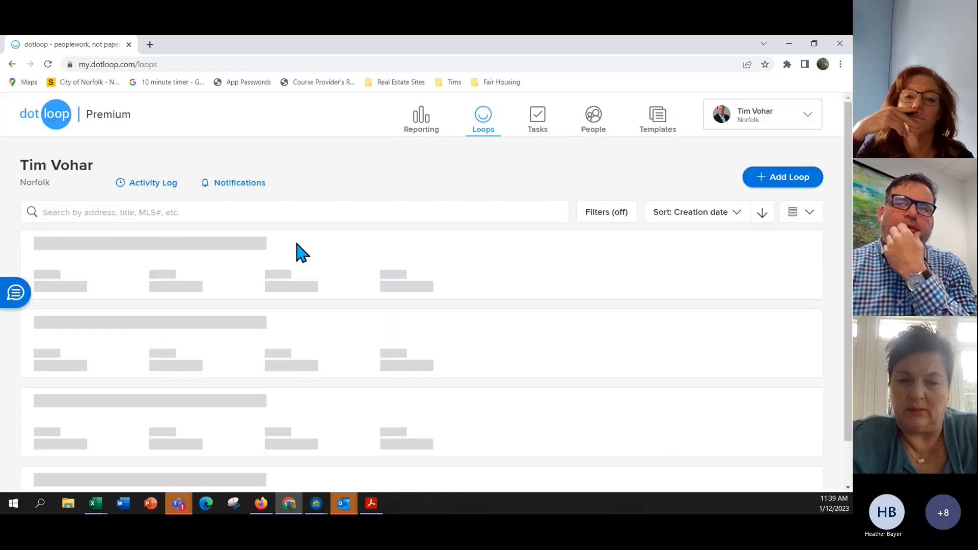
Go to the personal profile's task list templates and open AGENT ~ GEN LISTING TASK LIST.
left_click(657, 120)
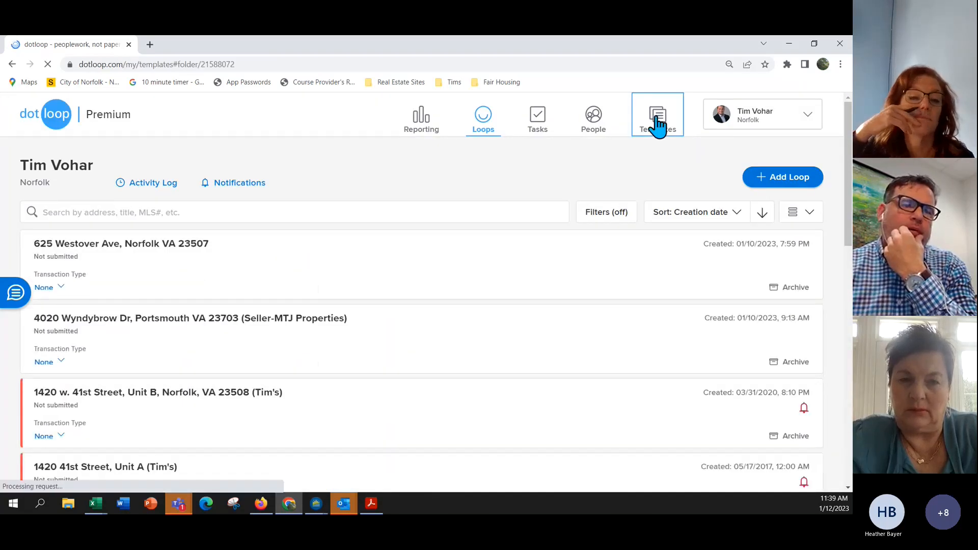
scroll(211, 344, "down", 6)
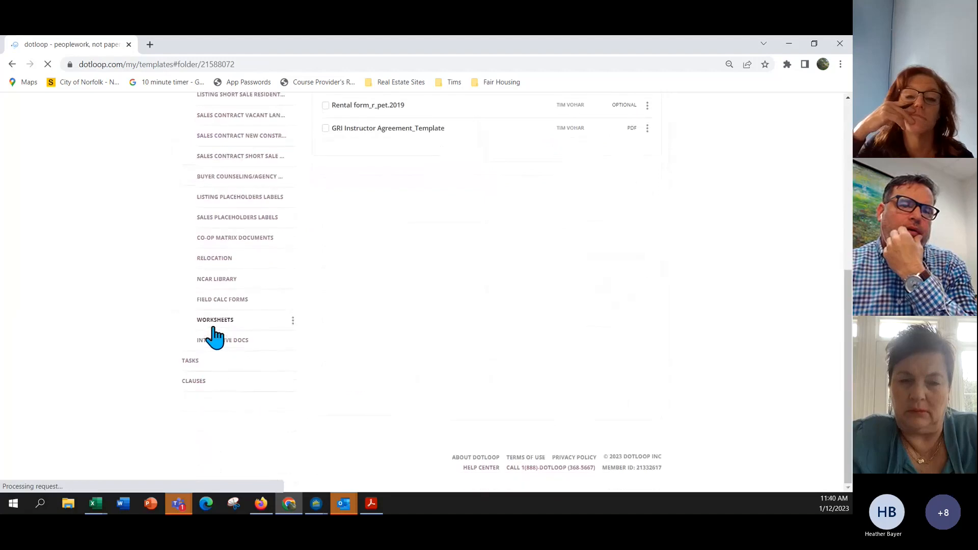
left_click(195, 363)
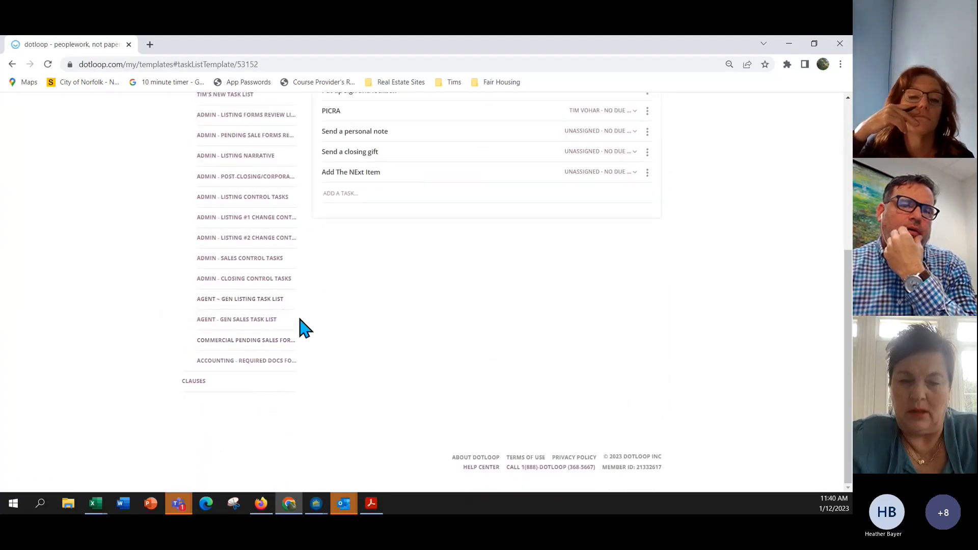
left_click(276, 303)
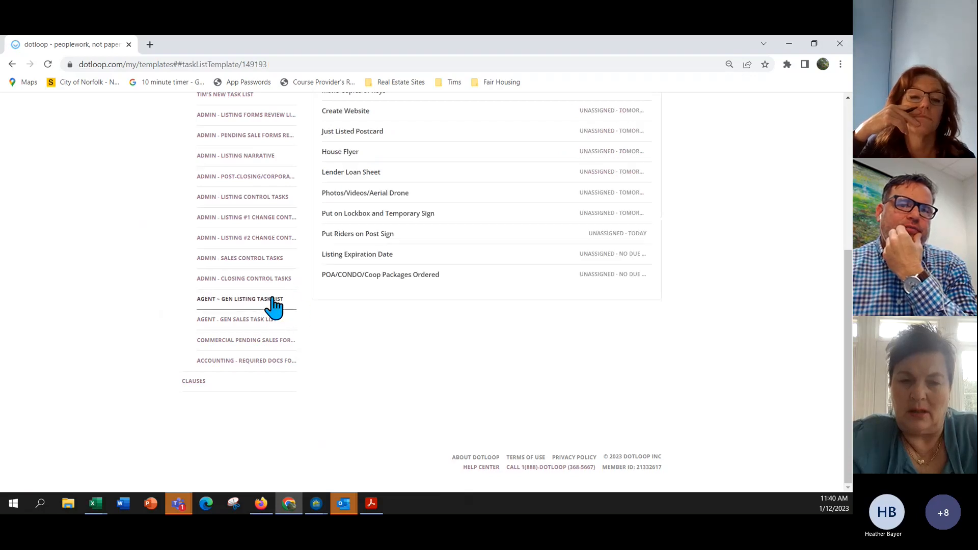
scroll(488, 319, "up", 2)
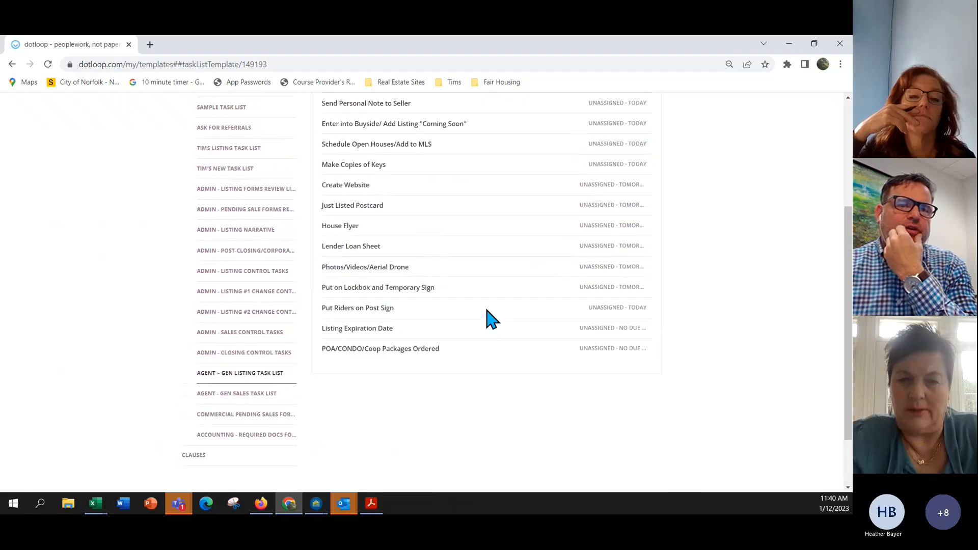
scroll(488, 319, "up", 3)
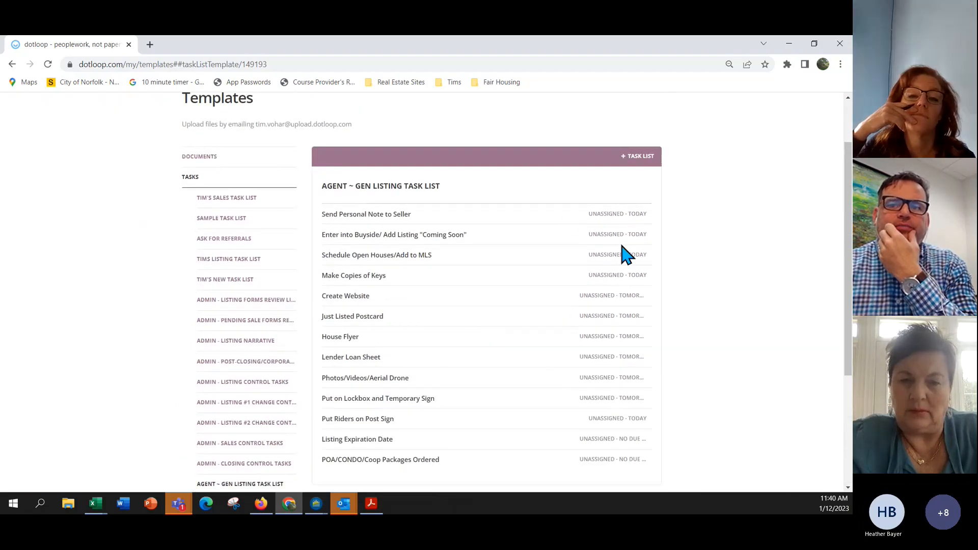
scroll(591, 354, "down", 3)
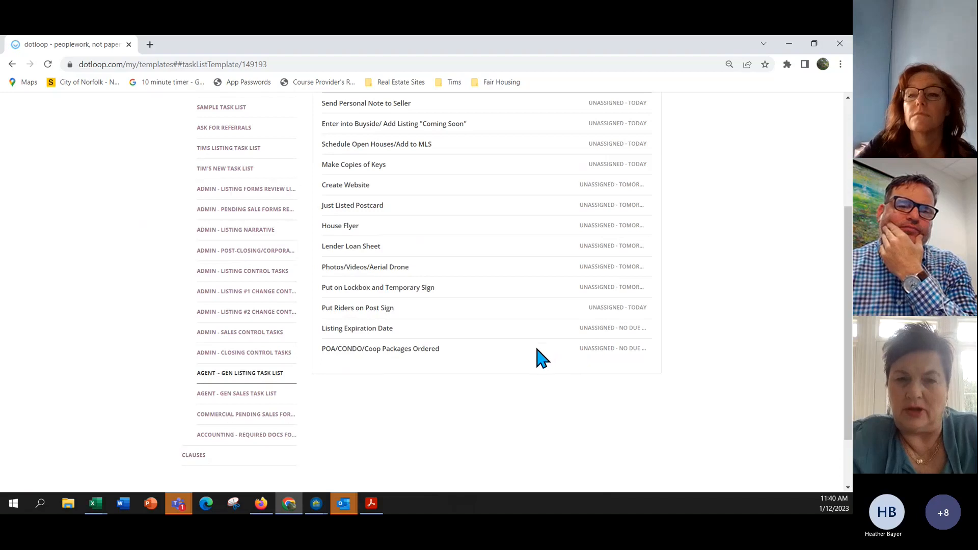
scroll(539, 359, "up", 1)
scroll(539, 359, "up", 1)
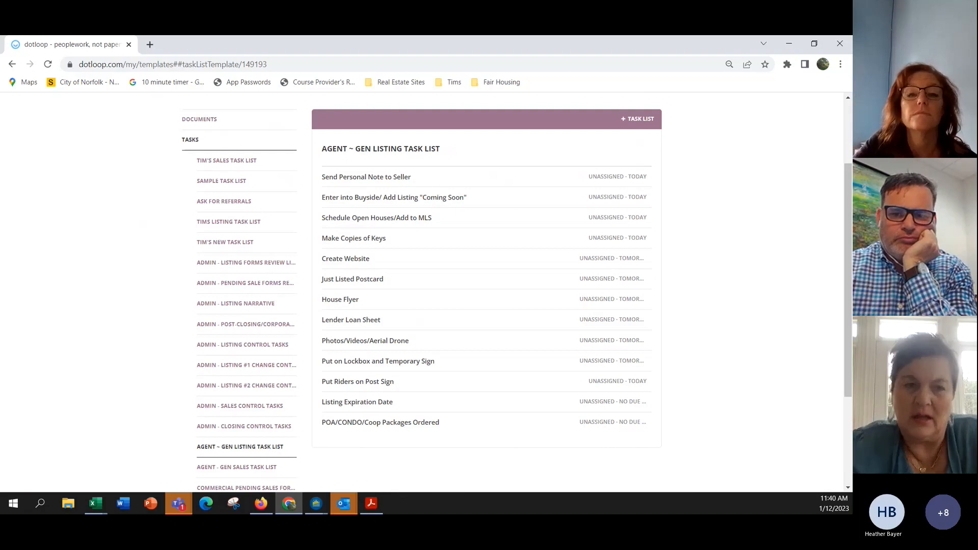
Bring up the options menu for the personal listing task list template.
key("alt+Tab")
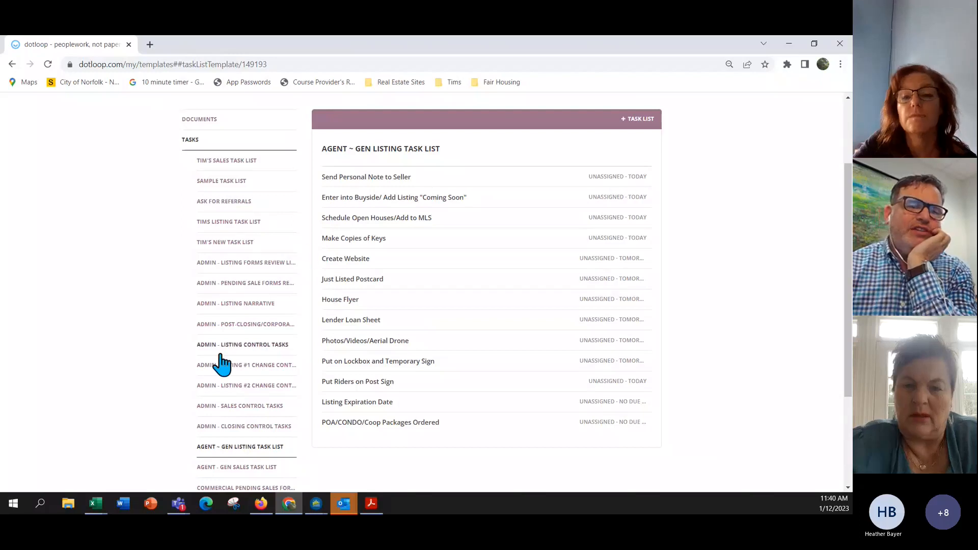
scroll(232, 359, "down", 2)
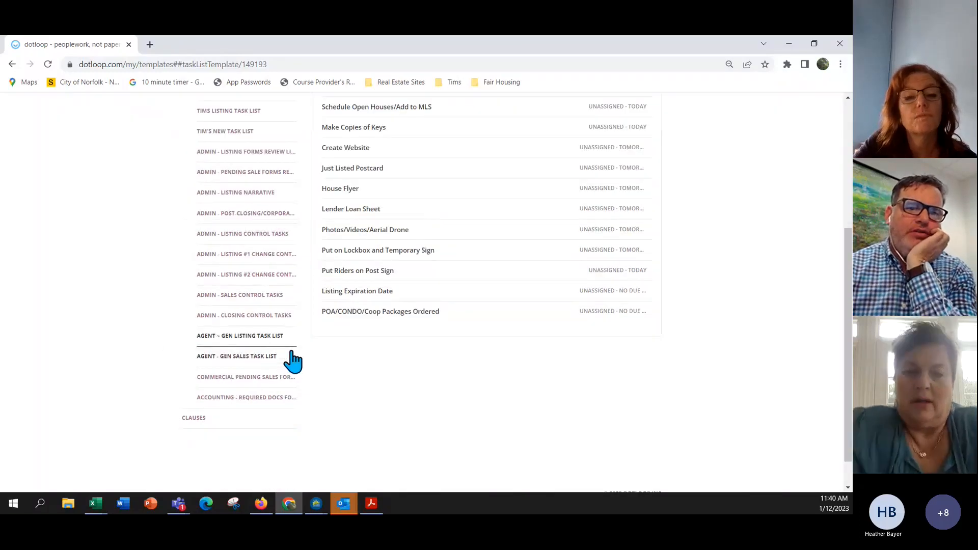
scroll(292, 362, "up", 1)
scroll(291, 359, "up", 1)
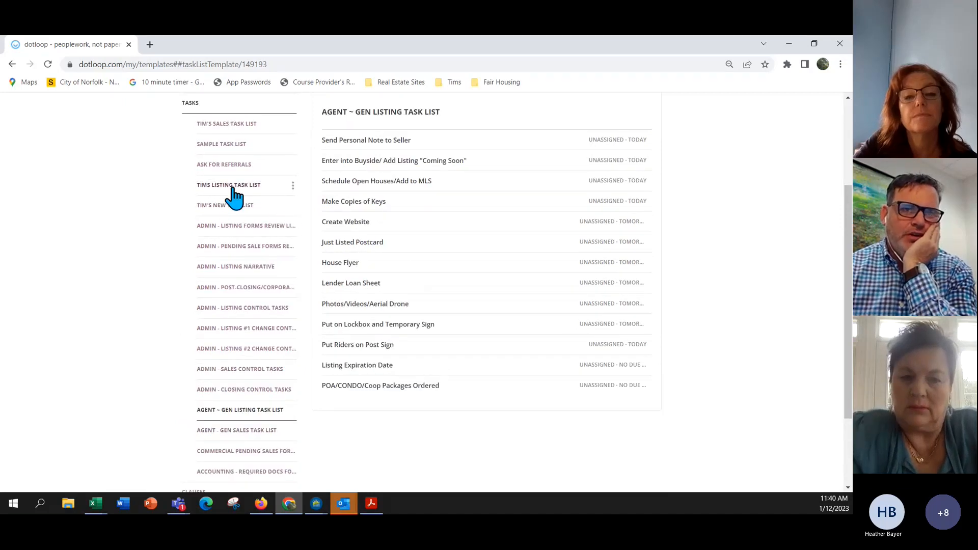
left_click(293, 185)
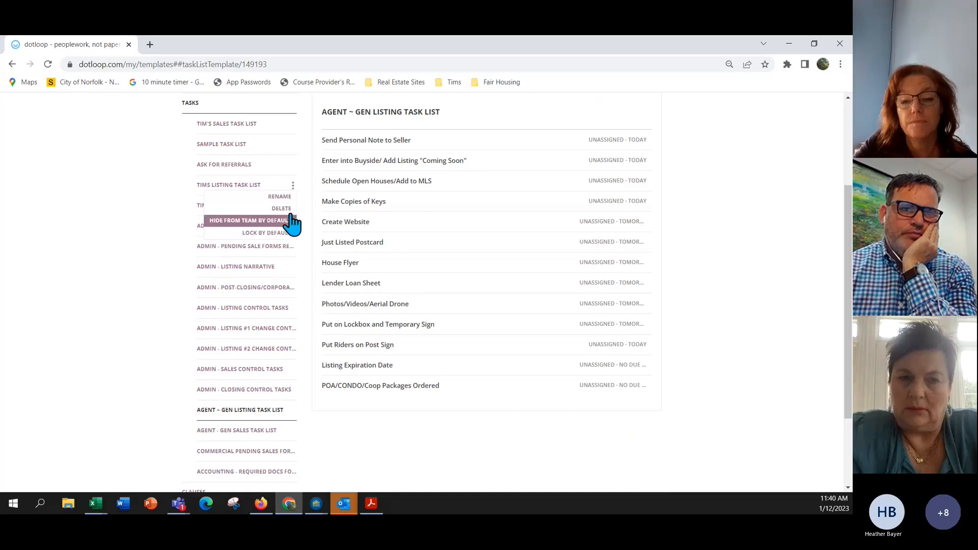
scroll(281, 237, "down", 2)
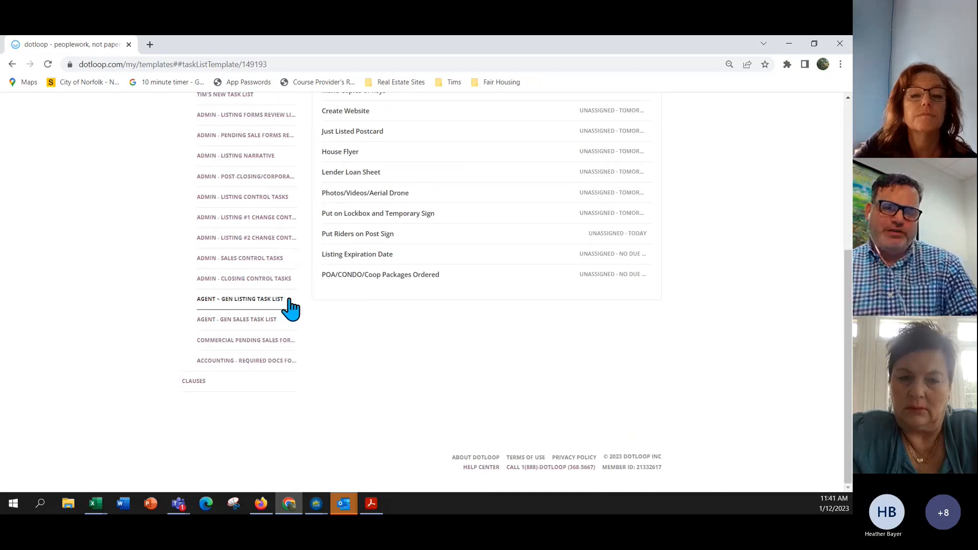
scroll(515, 291, "up", 5)
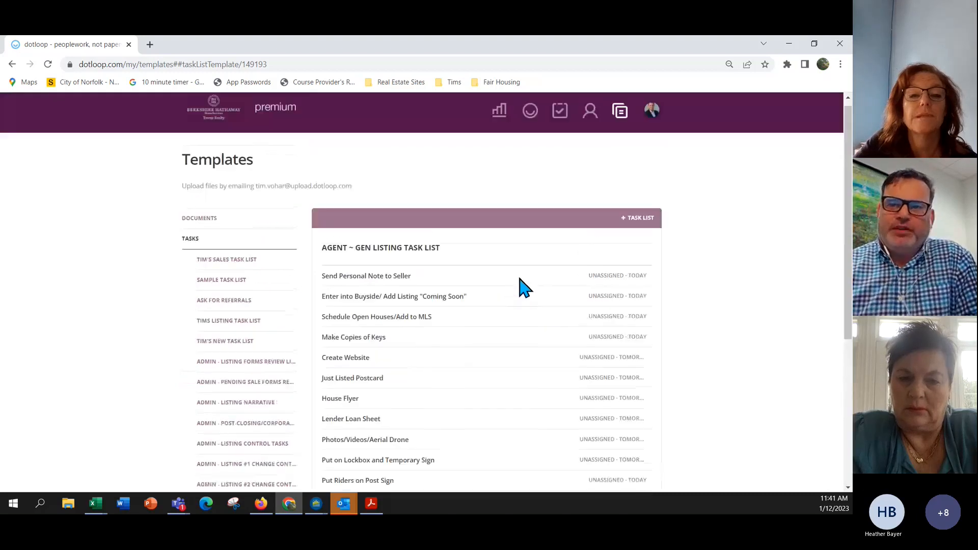
Switch to the Berkshire Hathaway Towne Realty admin profile.
left_click(646, 122)
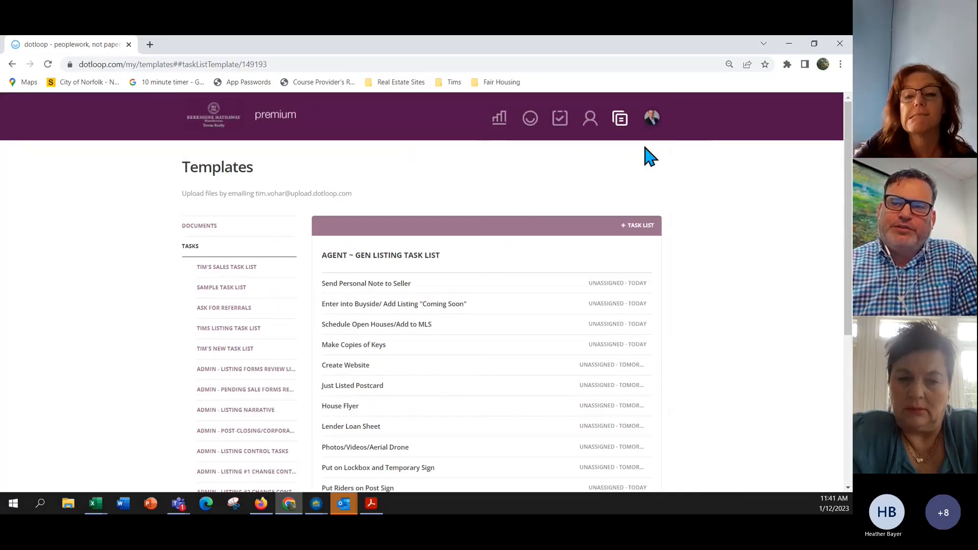
mouse_move(647, 118)
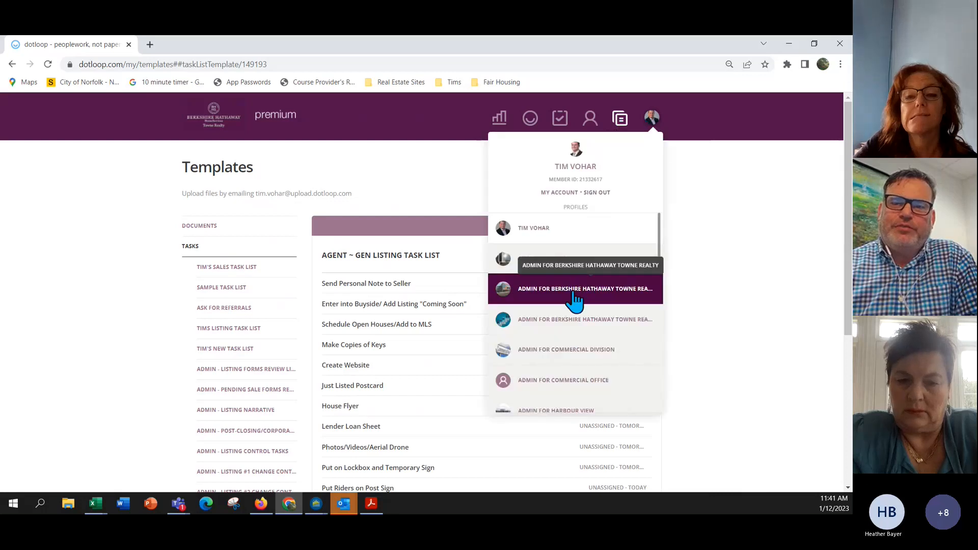
left_click(576, 290)
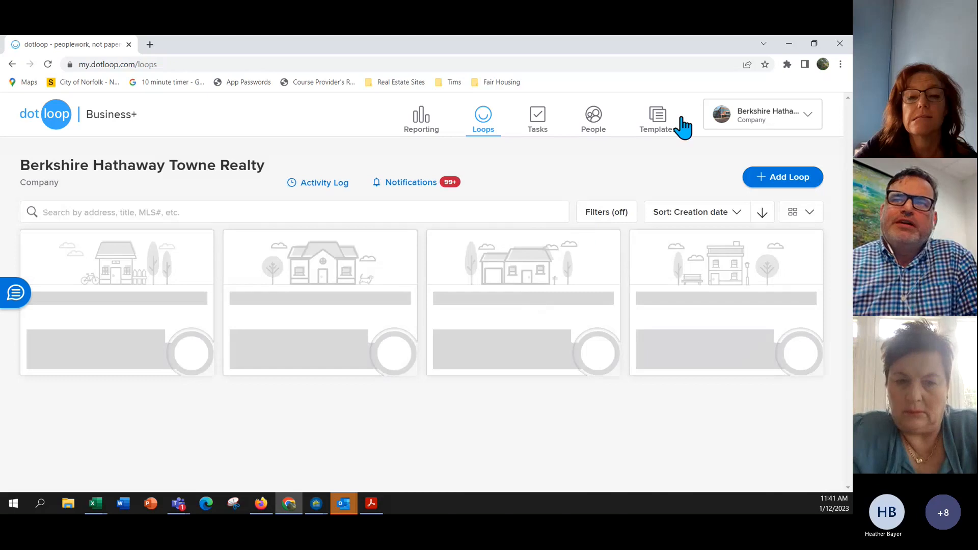
Show the company's task list templates under Templates > TASKS.
left_click(663, 121)
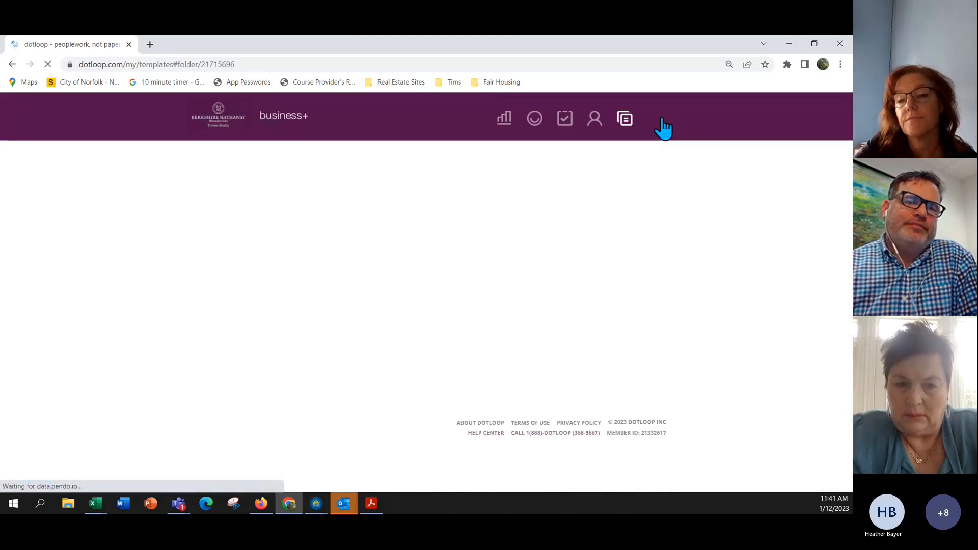
scroll(238, 255, "down", 10)
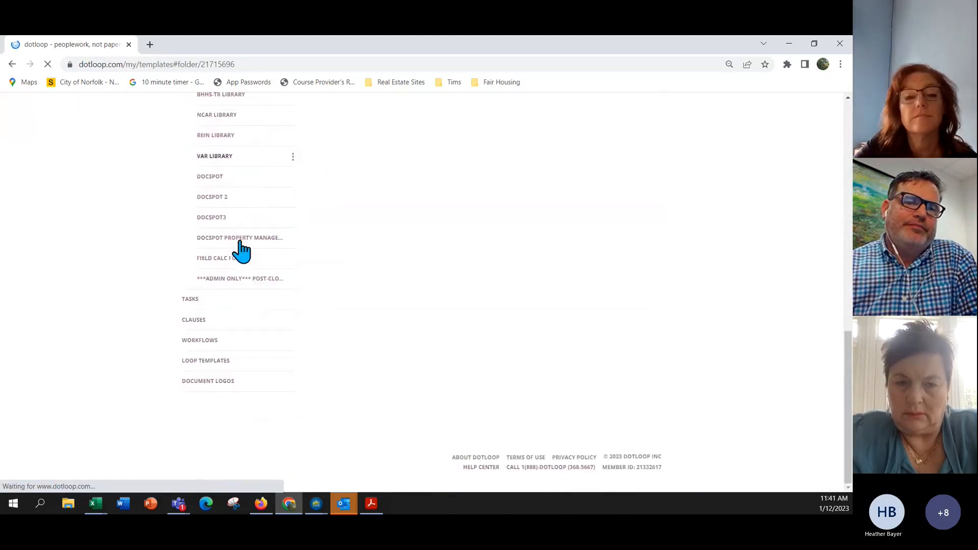
left_click(191, 300)
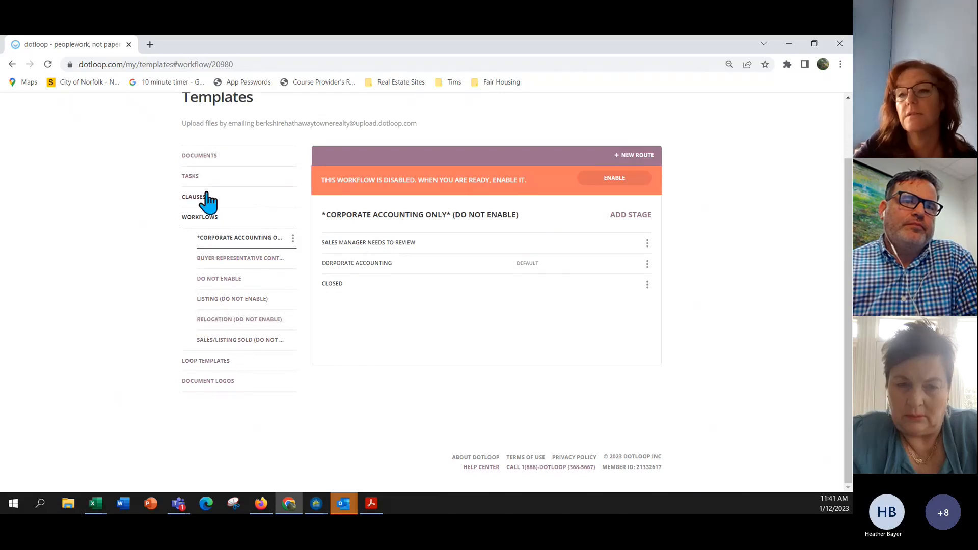
left_click(190, 176)
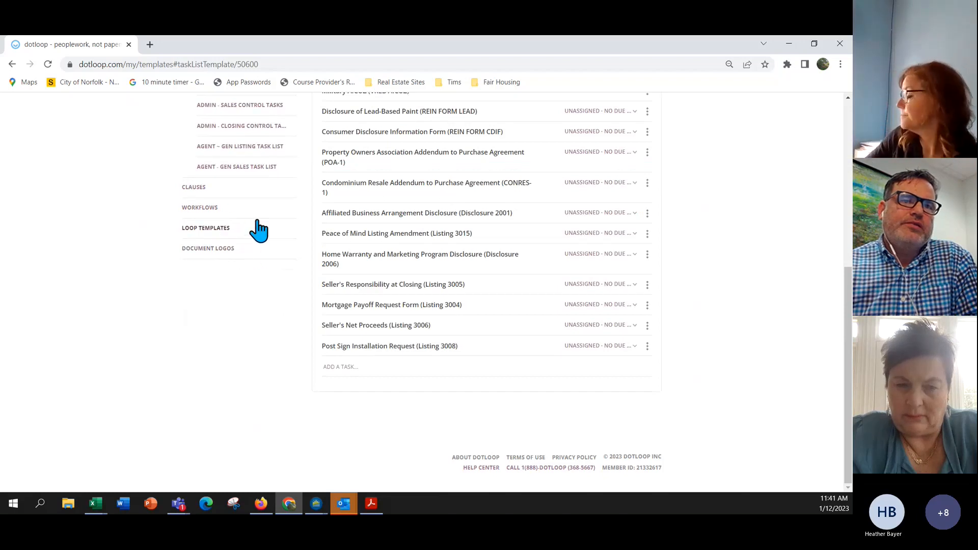
scroll(260, 227, "up", 1)
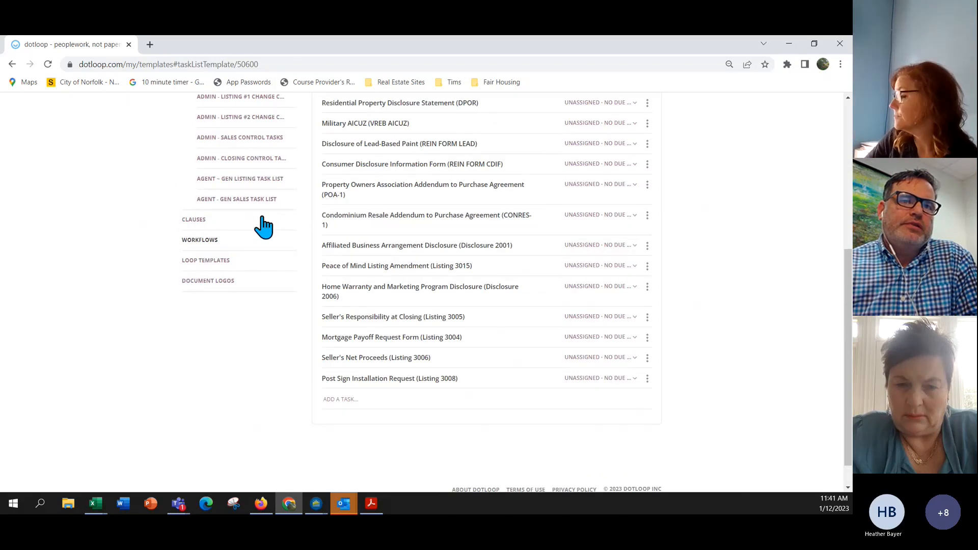
left_click(294, 203)
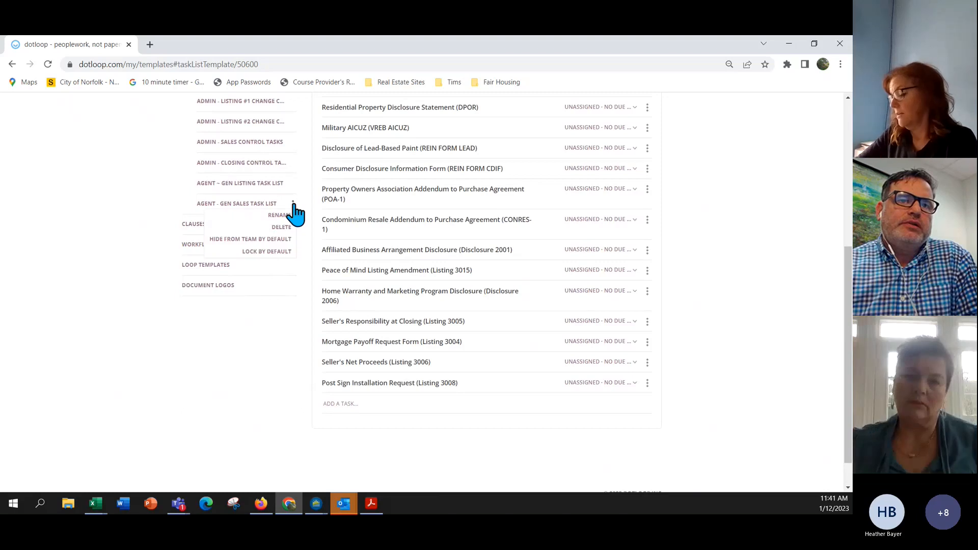
left_click(274, 251)
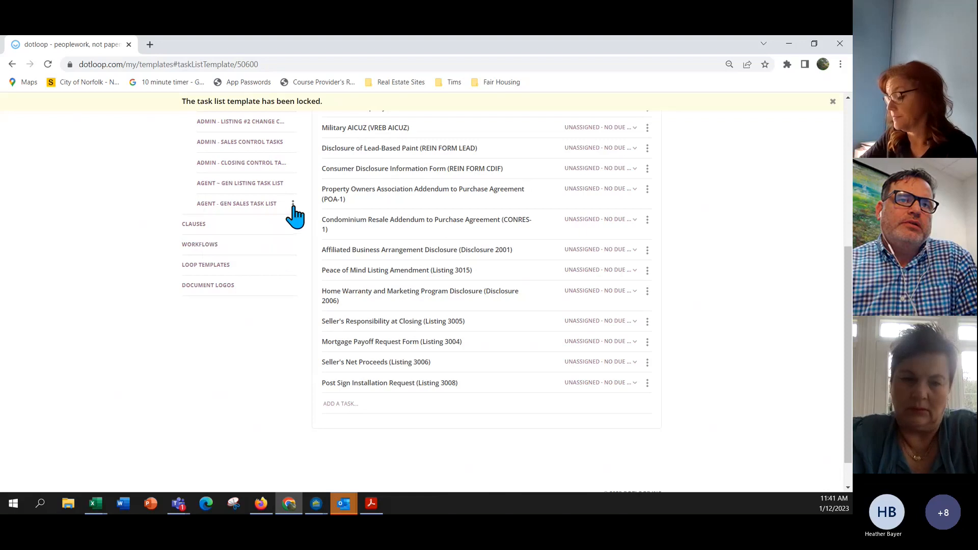
left_click(293, 203)
left_click(275, 251)
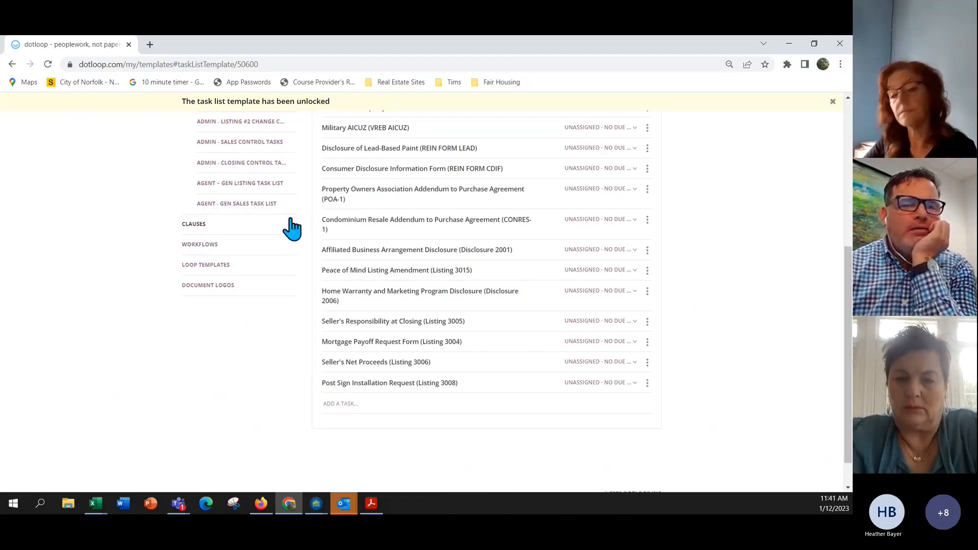
scroll(291, 230, "up", 2)
scroll(291, 229, "up", 4)
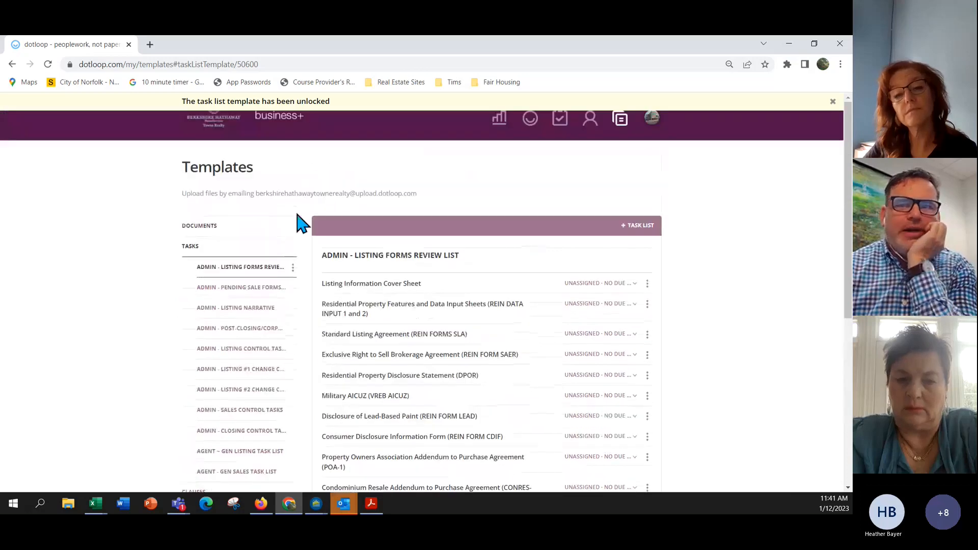
Choose Admin for Training Office from the profile list to show its loops.
left_click(653, 119)
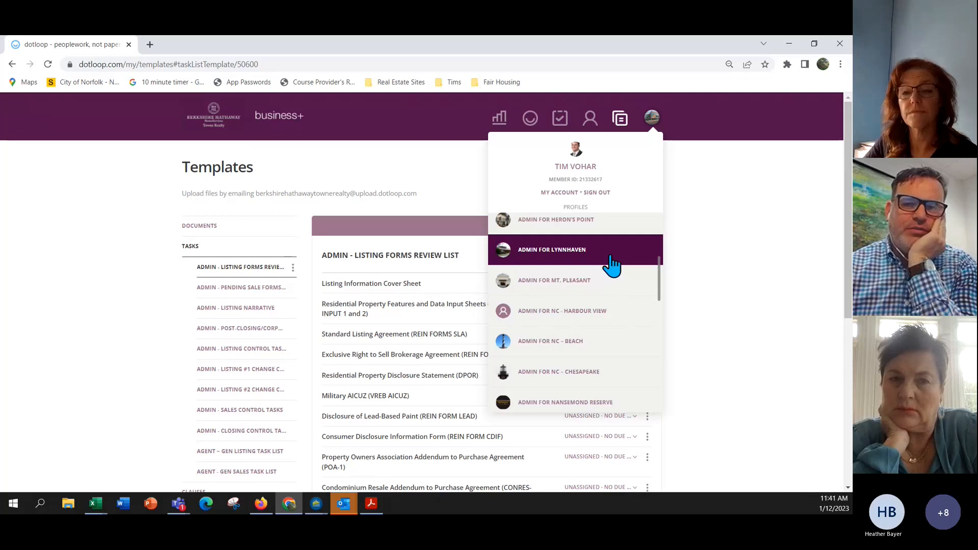
scroll(244, 255, "down", 3)
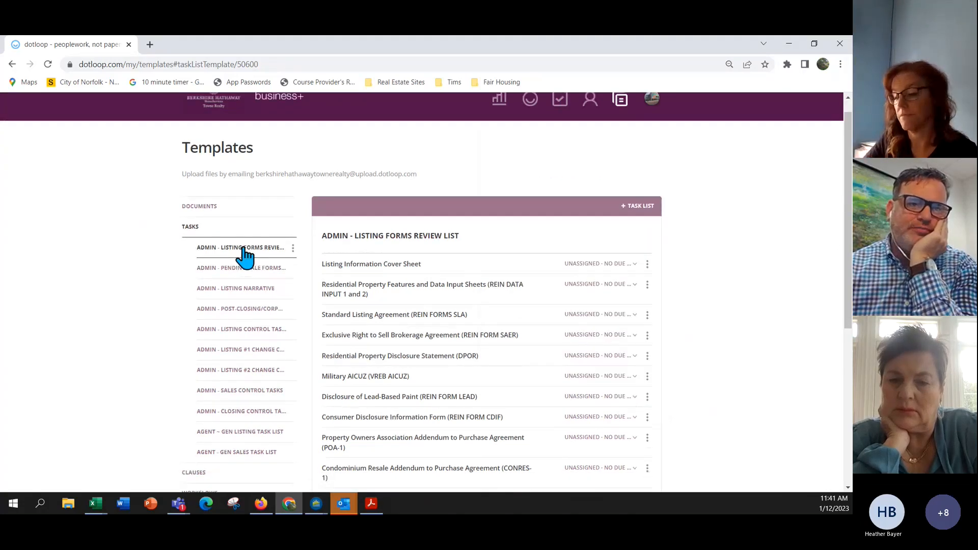
scroll(247, 255, "up", 3)
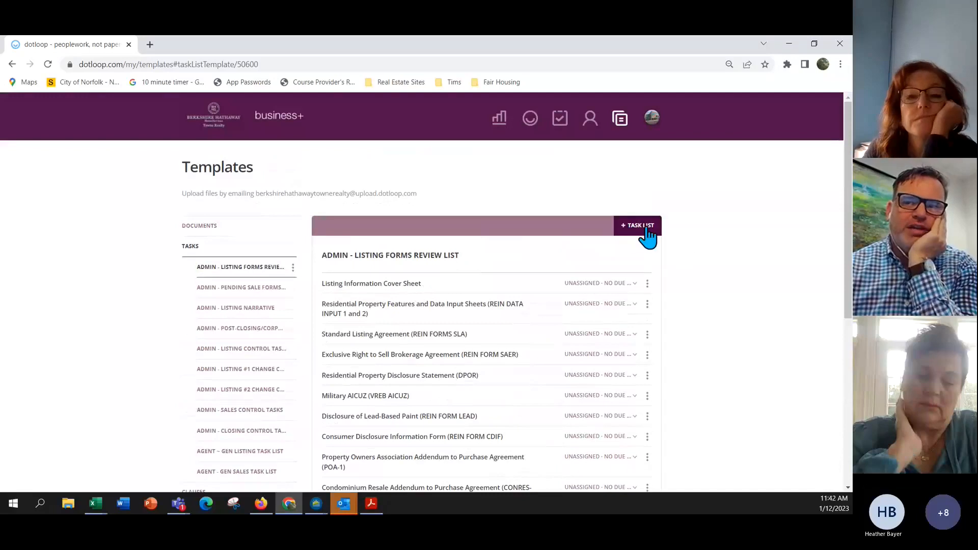
mouse_move(655, 122)
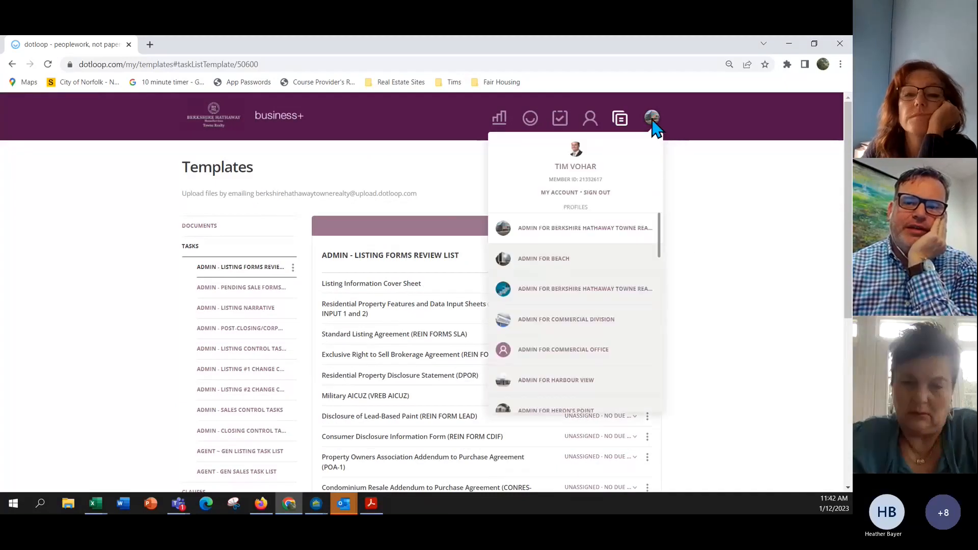
scroll(595, 285, "down", 5)
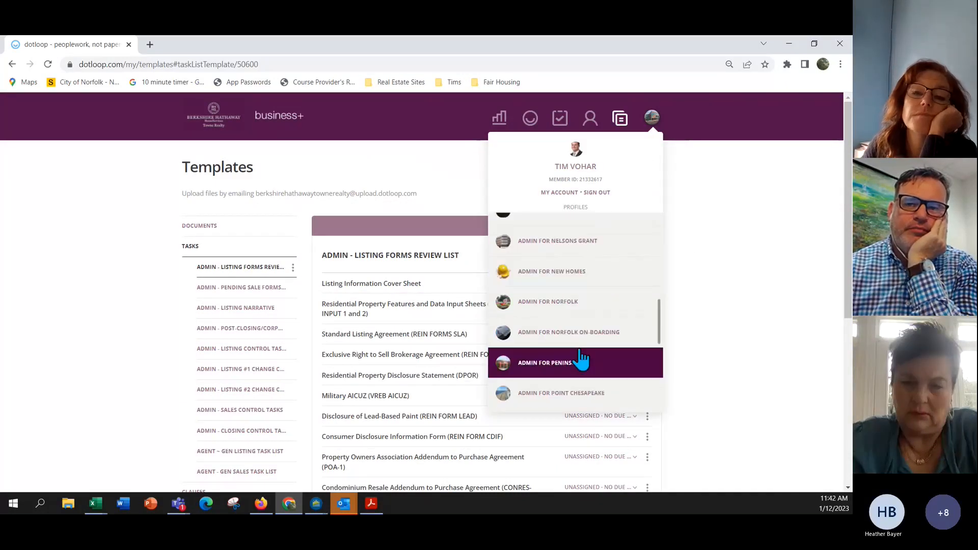
scroll(579, 346, "down", 4)
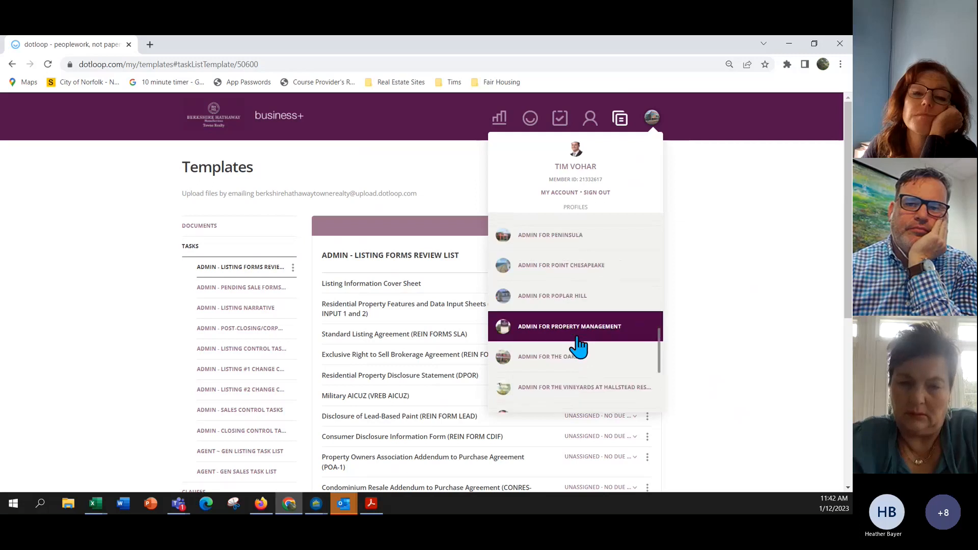
left_click(579, 387)
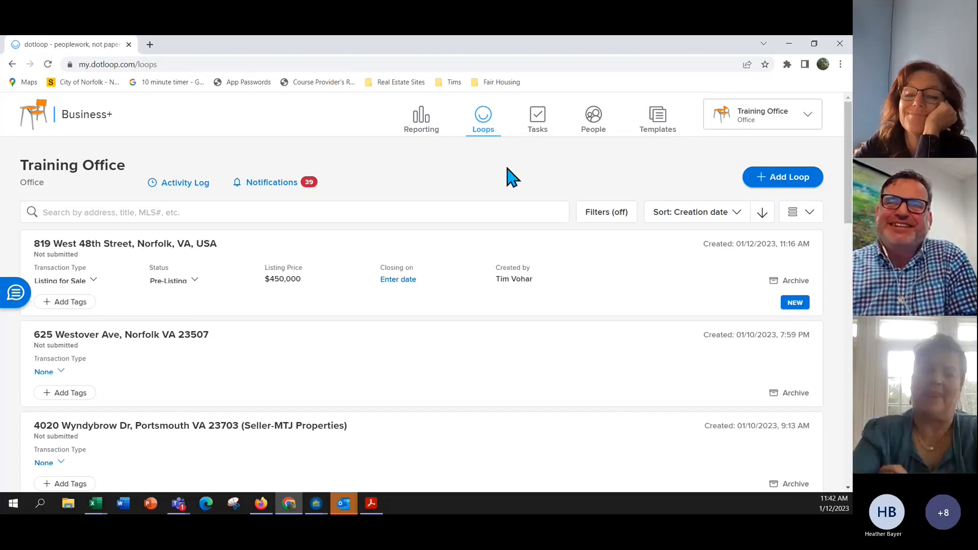
Open Training Office's AGENT ~ GEN LISTING TASK LIST template under Templates > TASKS to see its thirteen tasks.
left_click(658, 123)
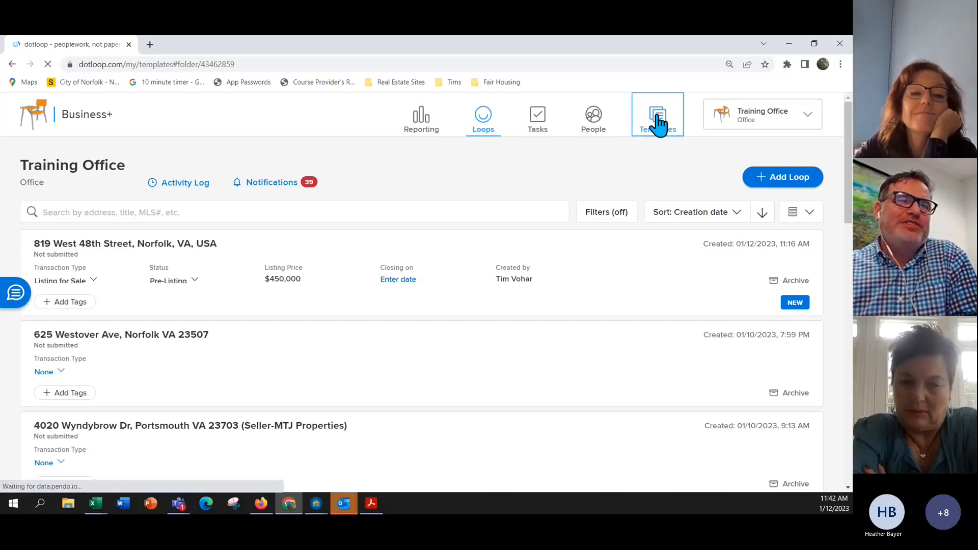
scroll(257, 359, "down", 3)
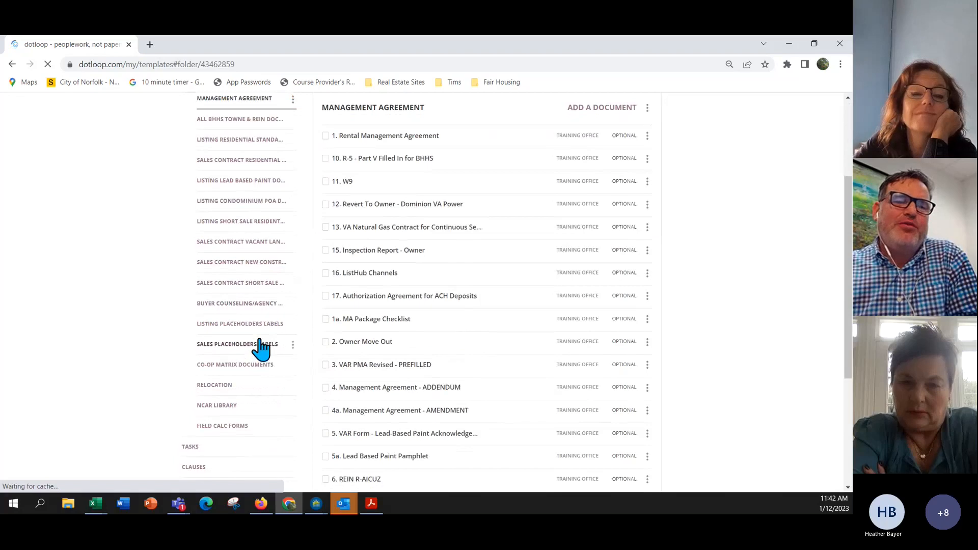
scroll(259, 351, "down", 4)
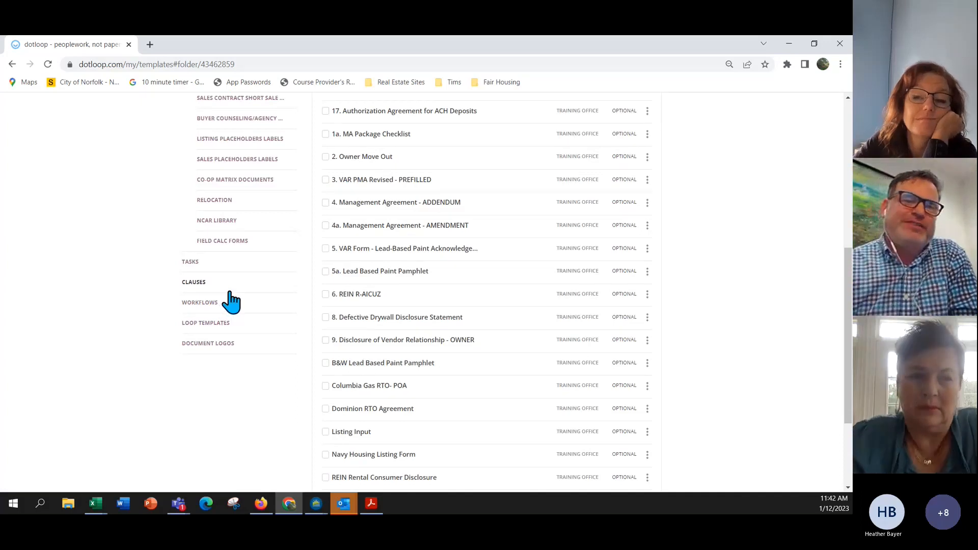
left_click(192, 261)
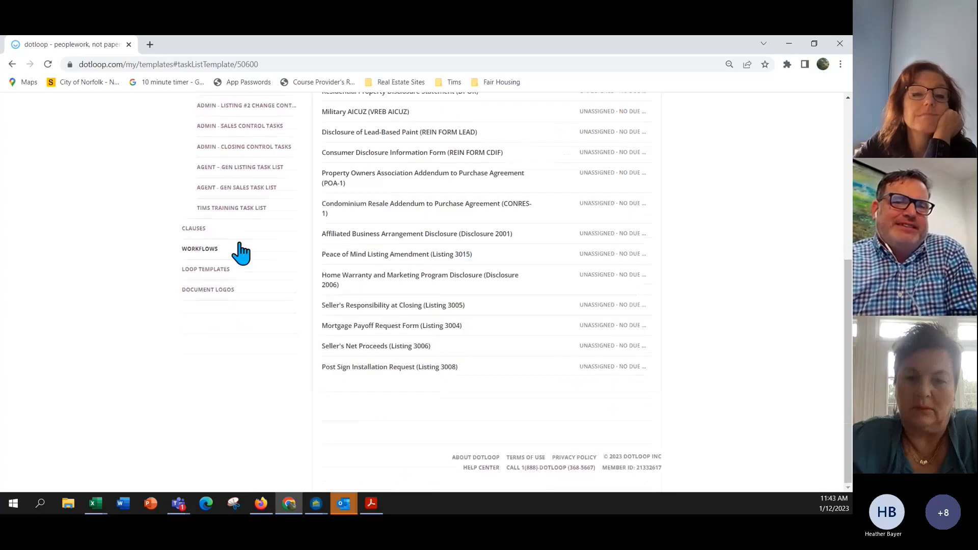
scroll(272, 238, "up", 2)
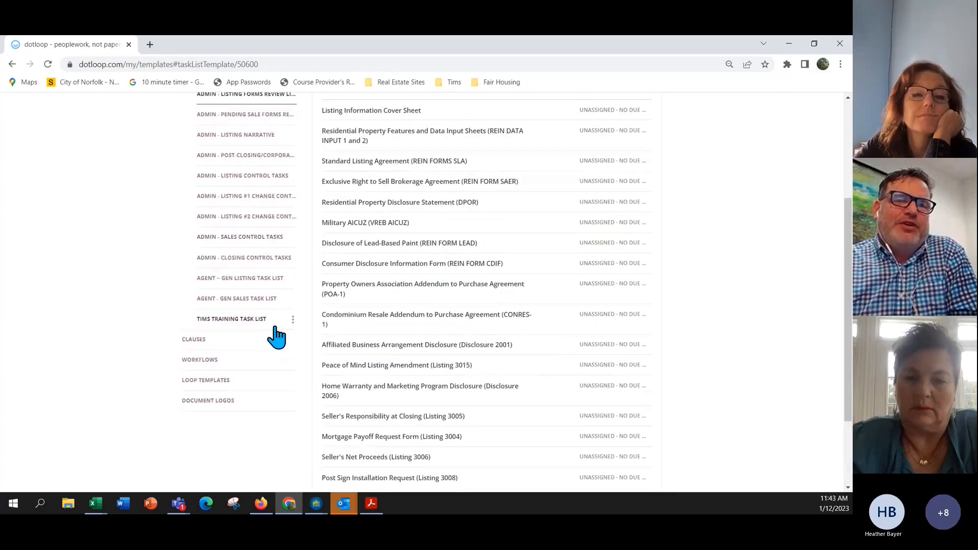
scroll(284, 326, "up", 1)
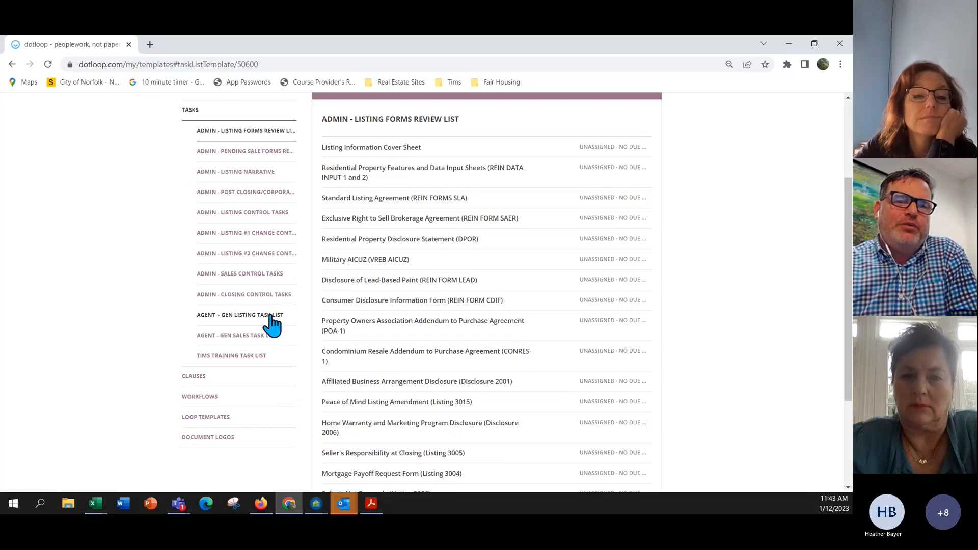
scroll(272, 325, "up", 1)
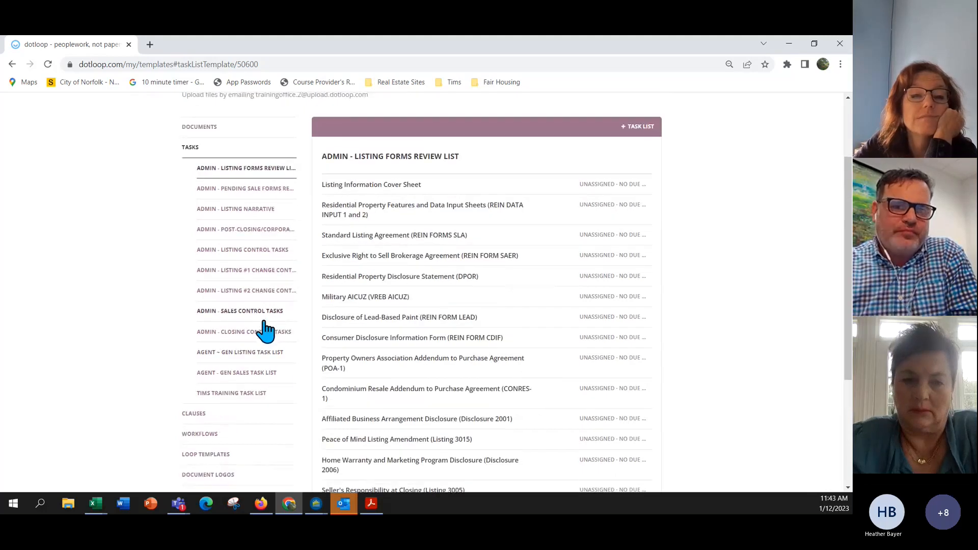
left_click(265, 354)
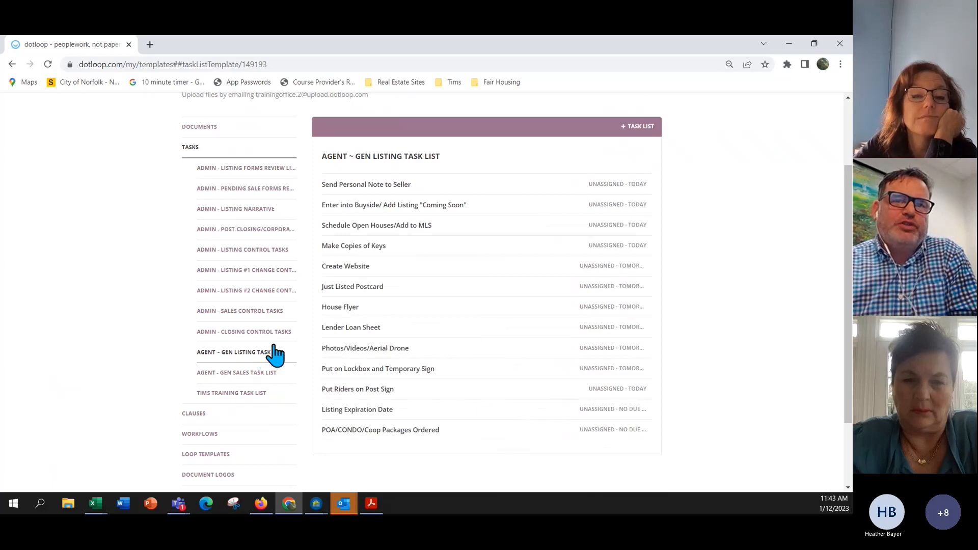
scroll(356, 275, "down", 2)
scroll(367, 265, "up", 1)
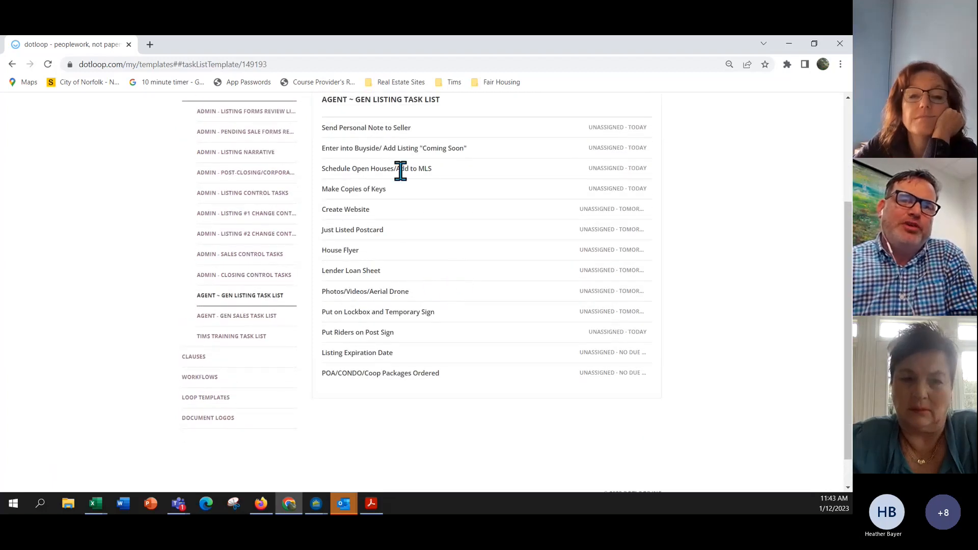
scroll(250, 335, "up", 2)
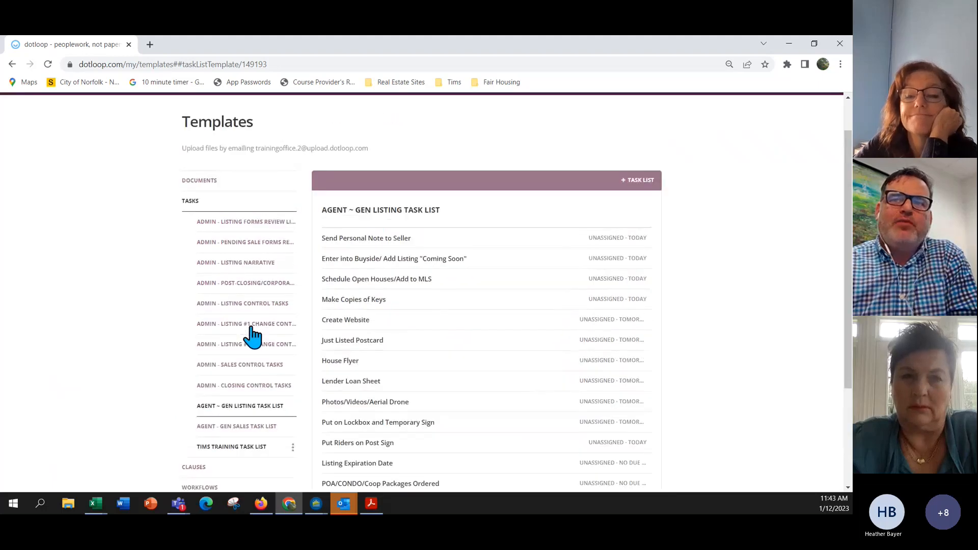
Create a new task list template titled with the agent's name followed by 'Task List'.
left_click(645, 188)
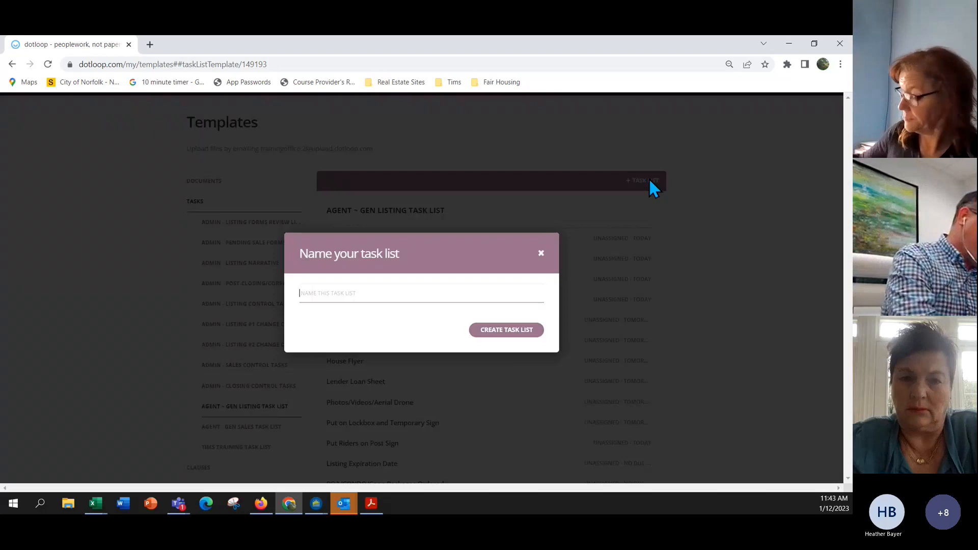
type("Mo")
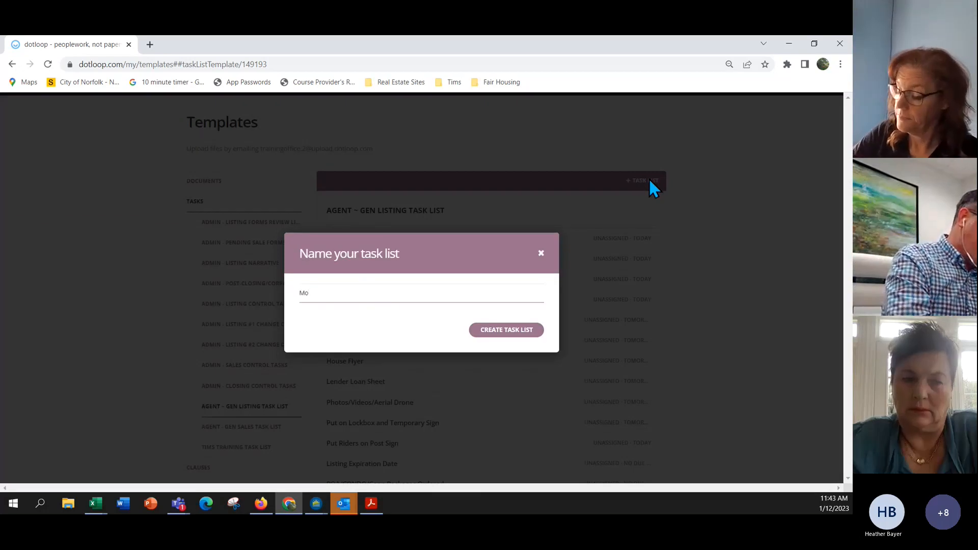
type("nika's")
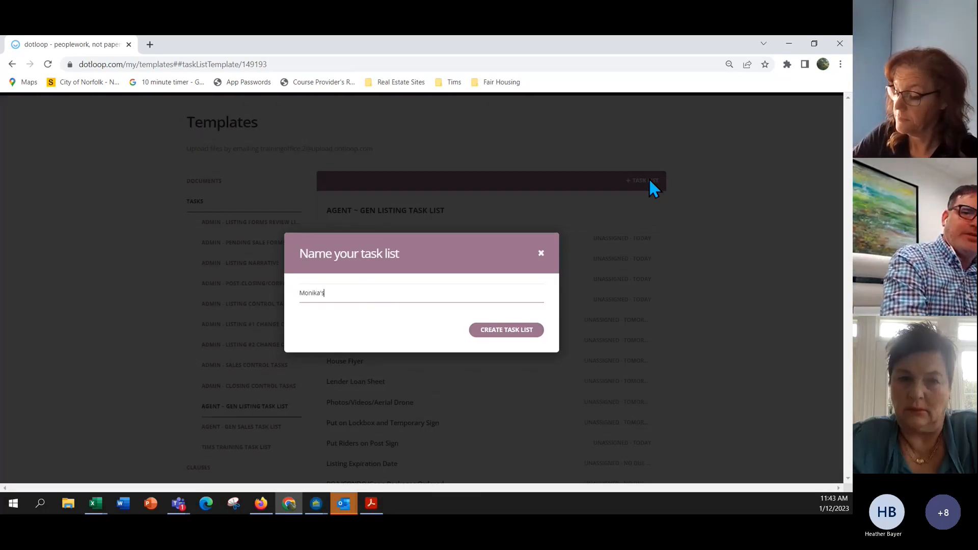
type(" Task L")
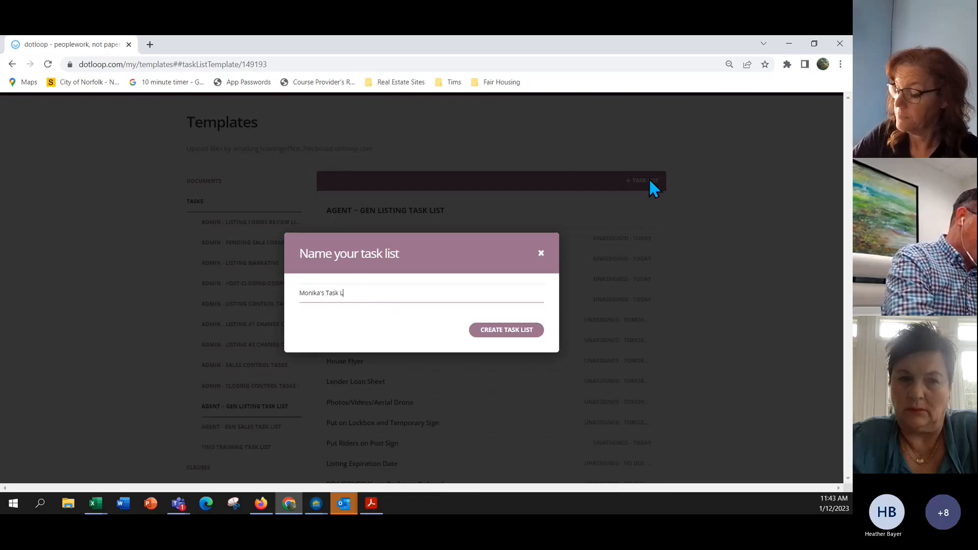
type("ist")
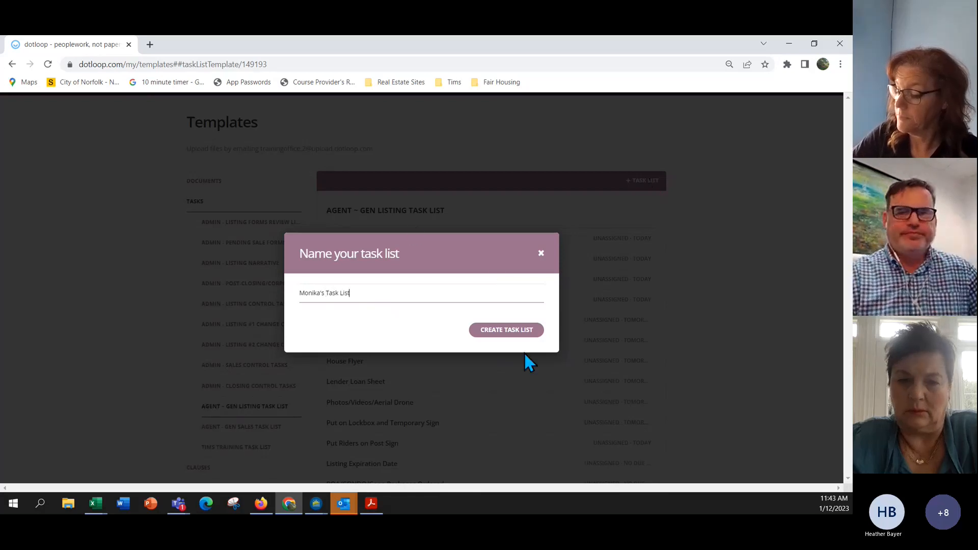
left_click(516, 333)
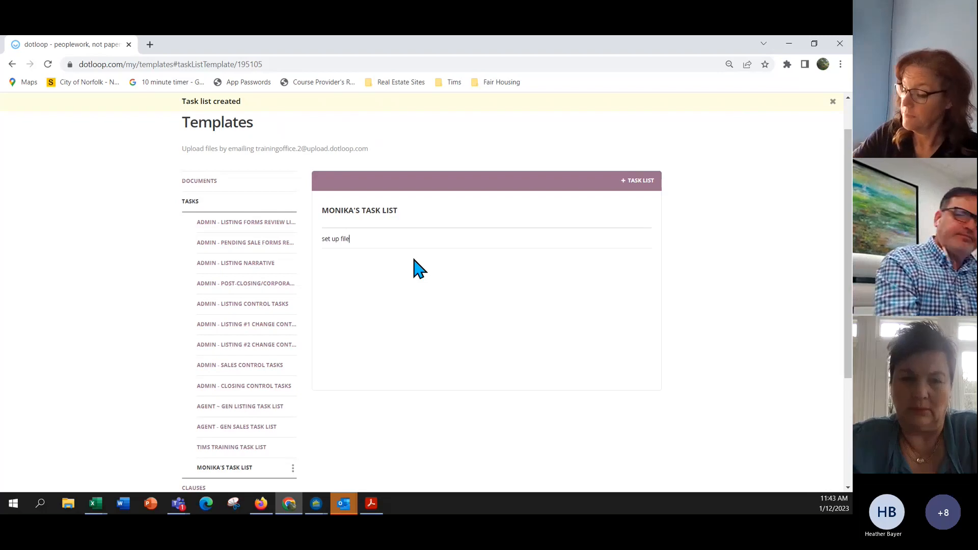
Add the task 'set up file', assigned to the signed-in user and due TODAY.
key("Return")
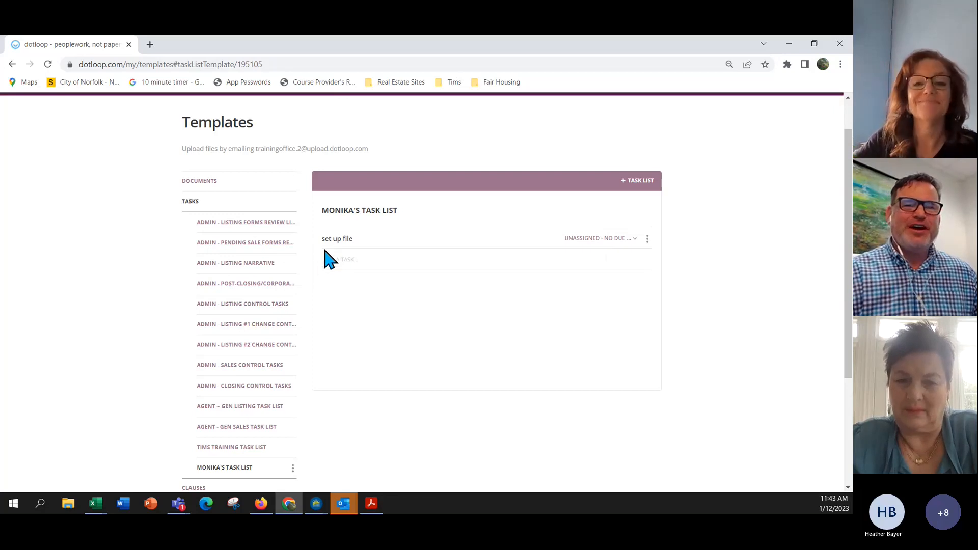
left_click(637, 241)
left_click(614, 325)
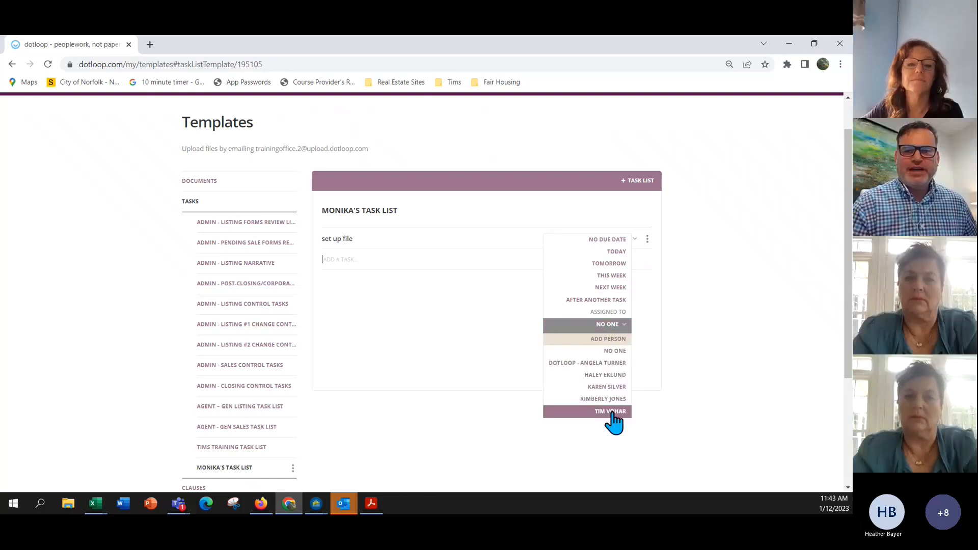
left_click(610, 413)
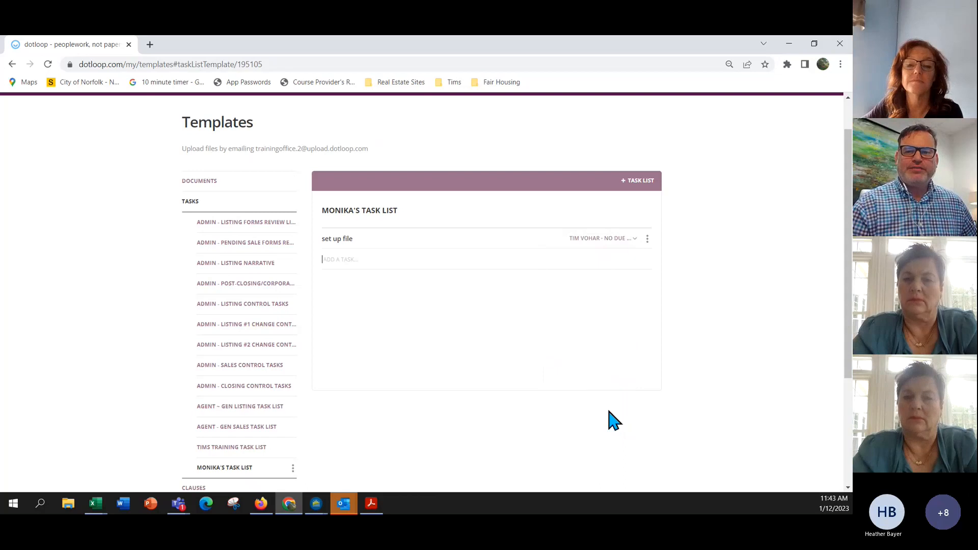
left_click(618, 239)
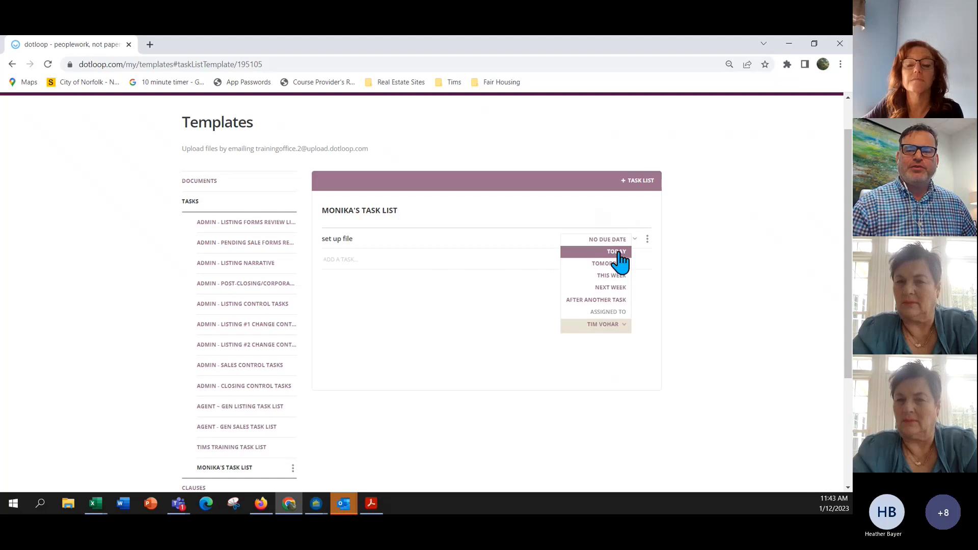
left_click(617, 252)
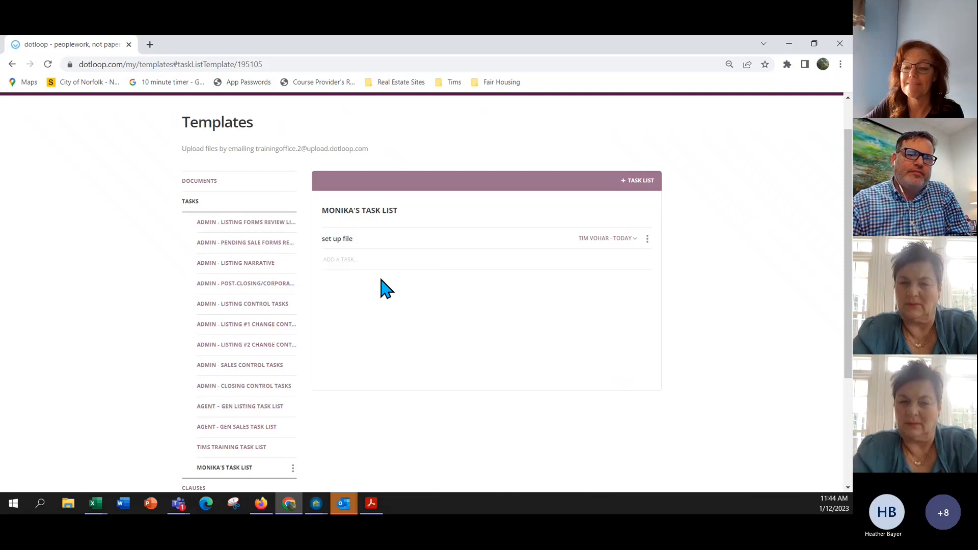
scroll(381, 279, "down", 2)
scroll(385, 289, "up", 3)
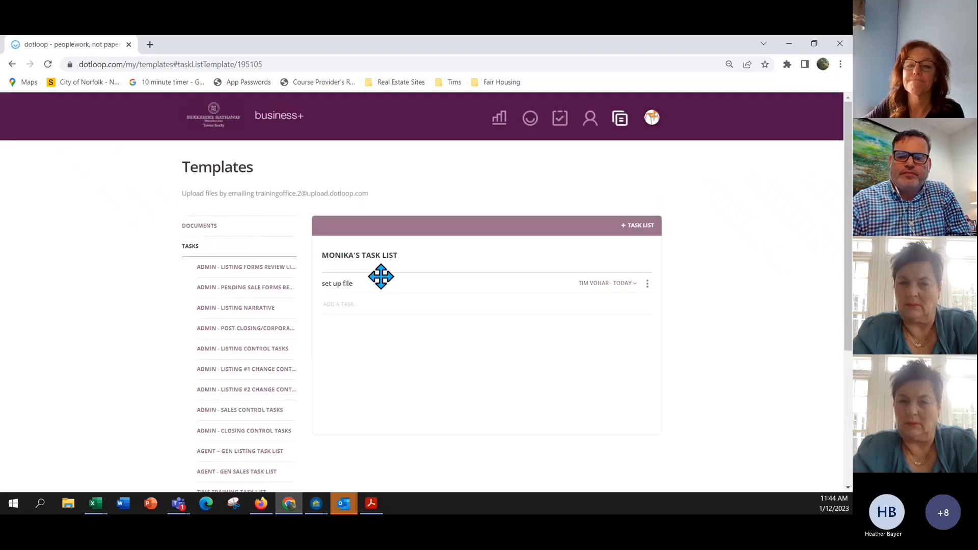